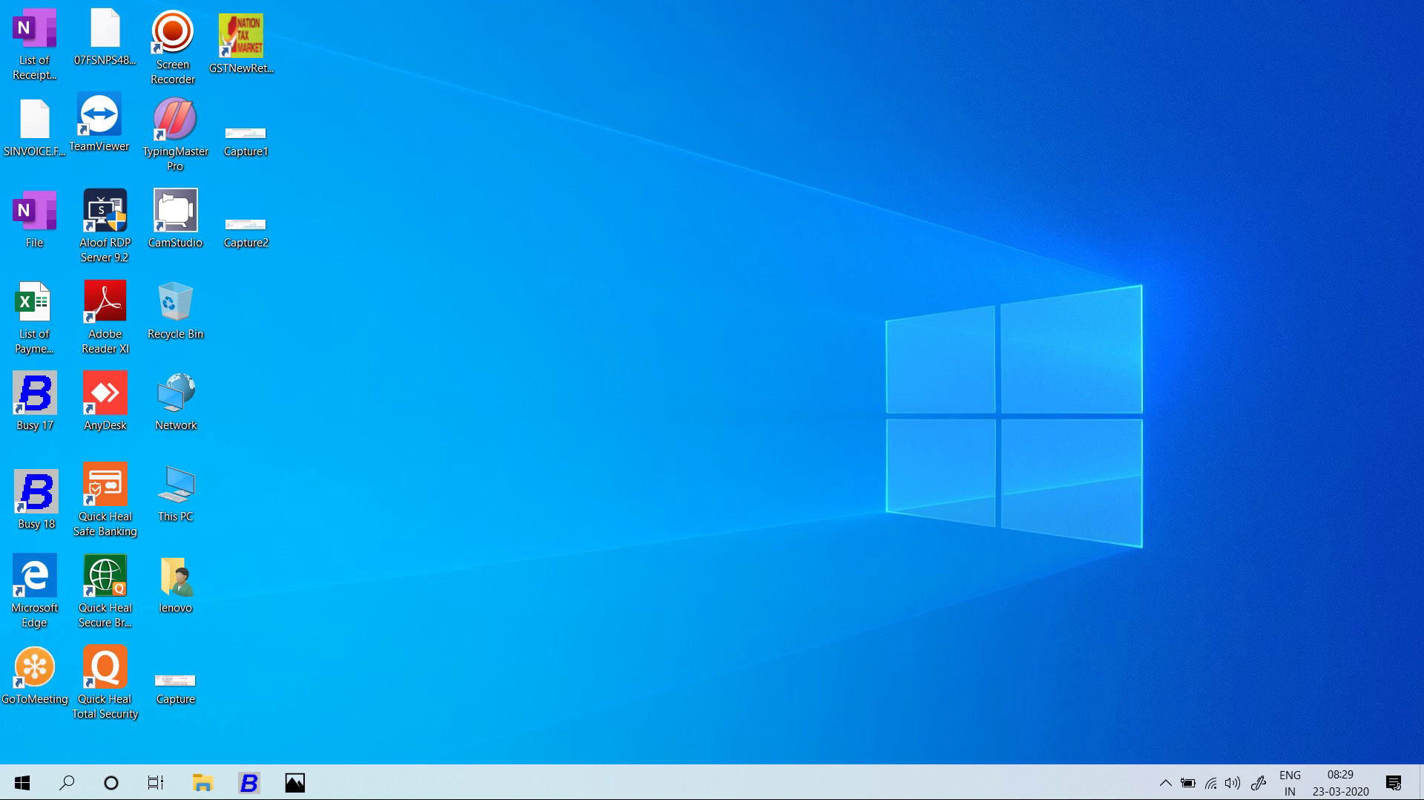
Bring the Busy 18 window for Digital Electronic Company (F.Y. 2020-21) to the front.
{"action": "key", "text": "alt+Tab"}
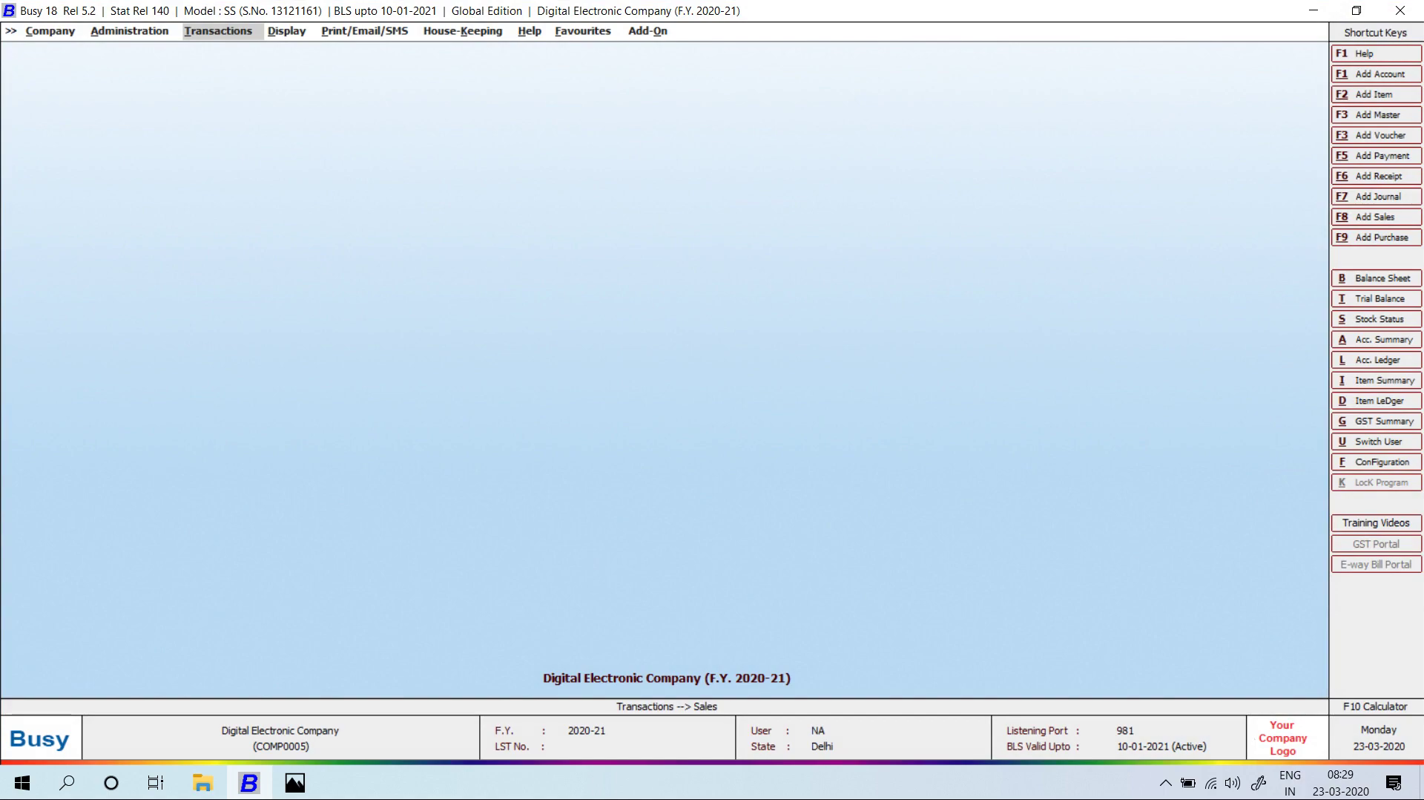
Zoom into the handwritten cash book photo in Windows Photos.
{"action": "key", "text": "alt+Tab"}
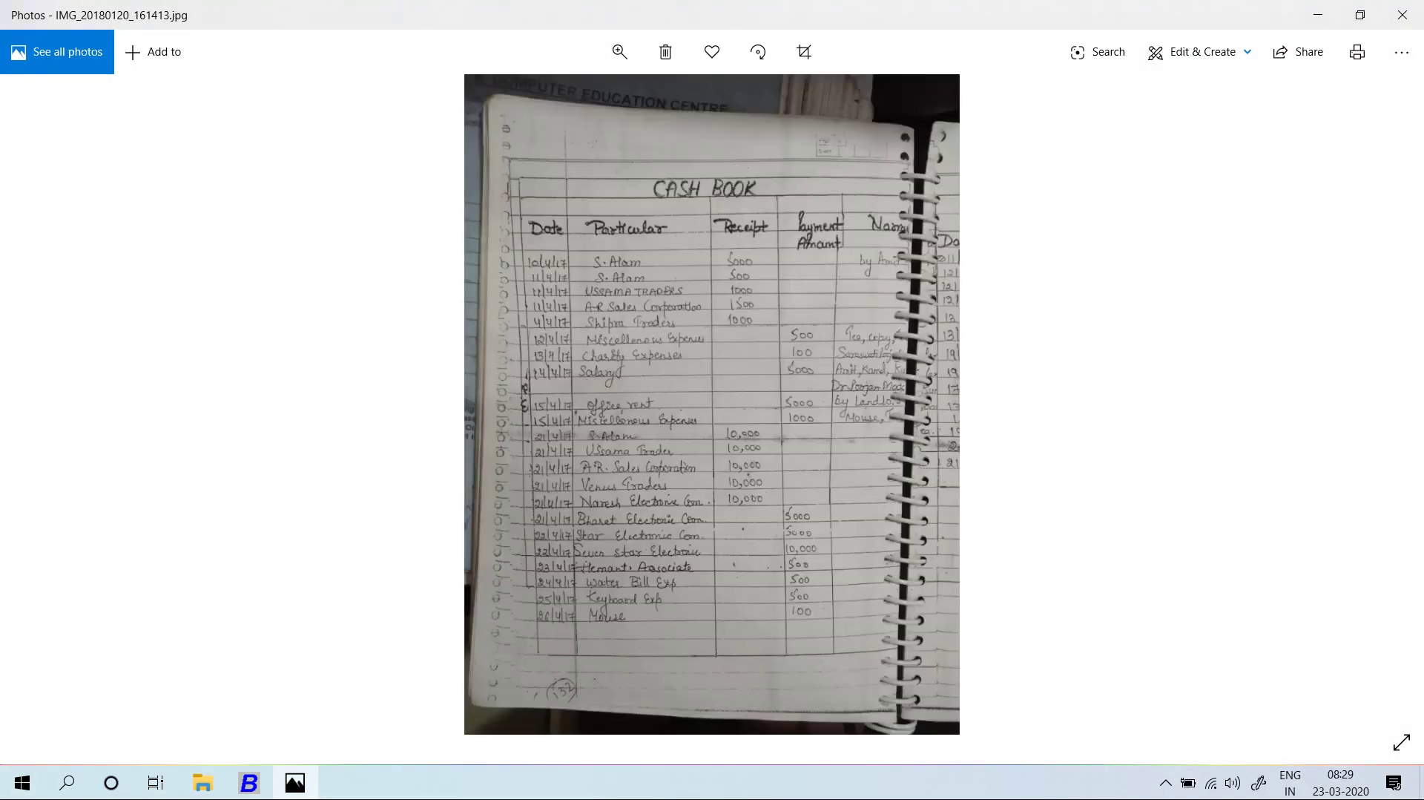
{"action": "key", "text": "ctrl+plus"}
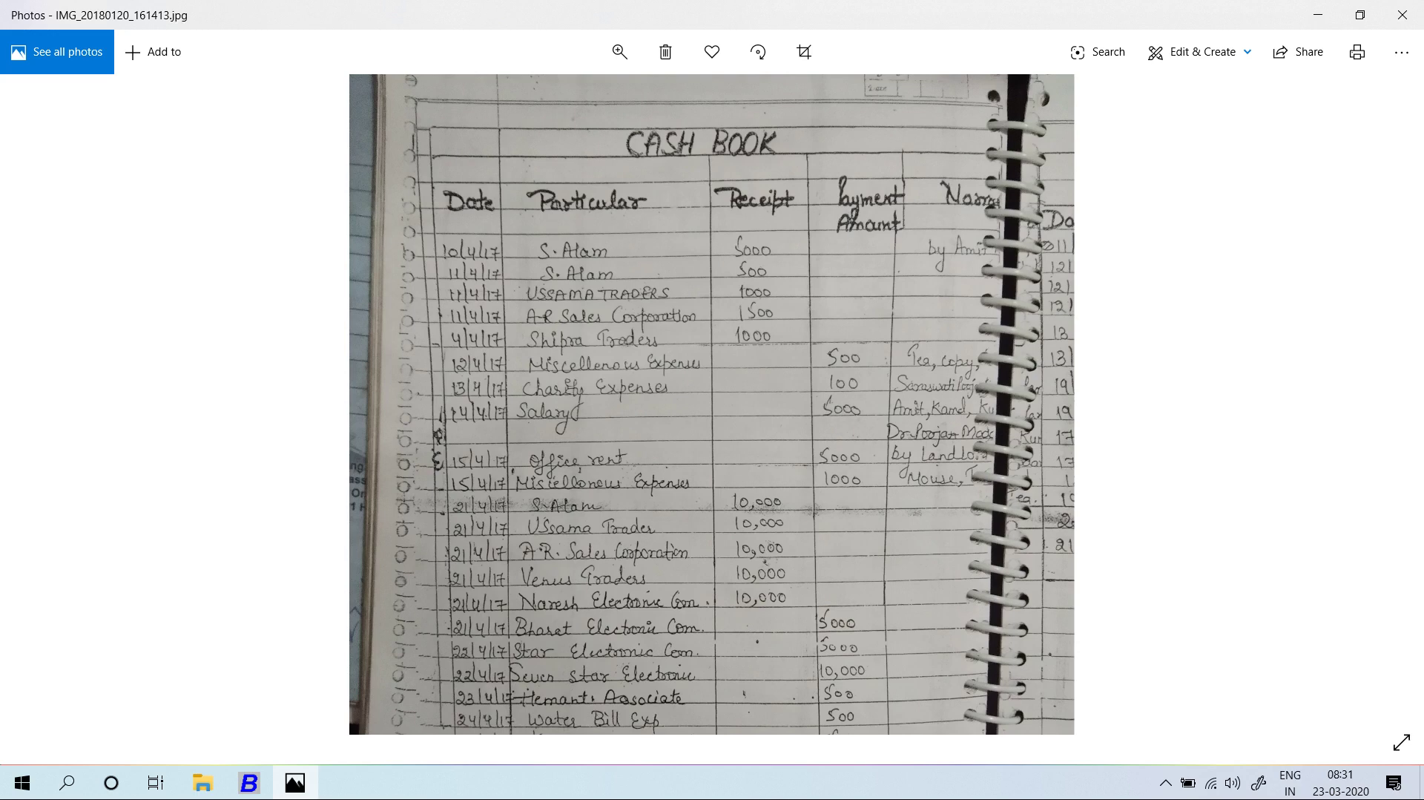
{"action": "key", "text": "alt+Tab"}
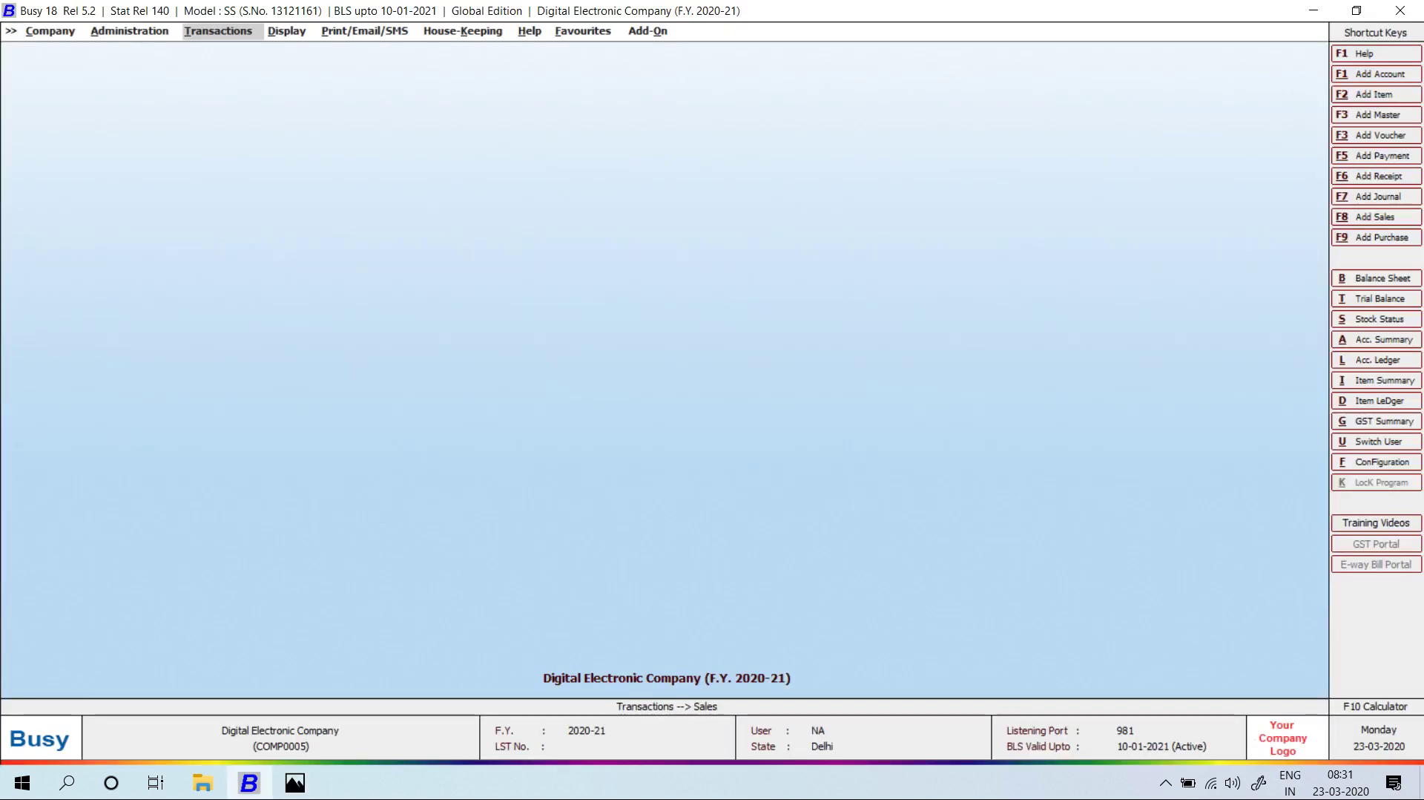
{"action": "key", "text": "alt+Tab"}
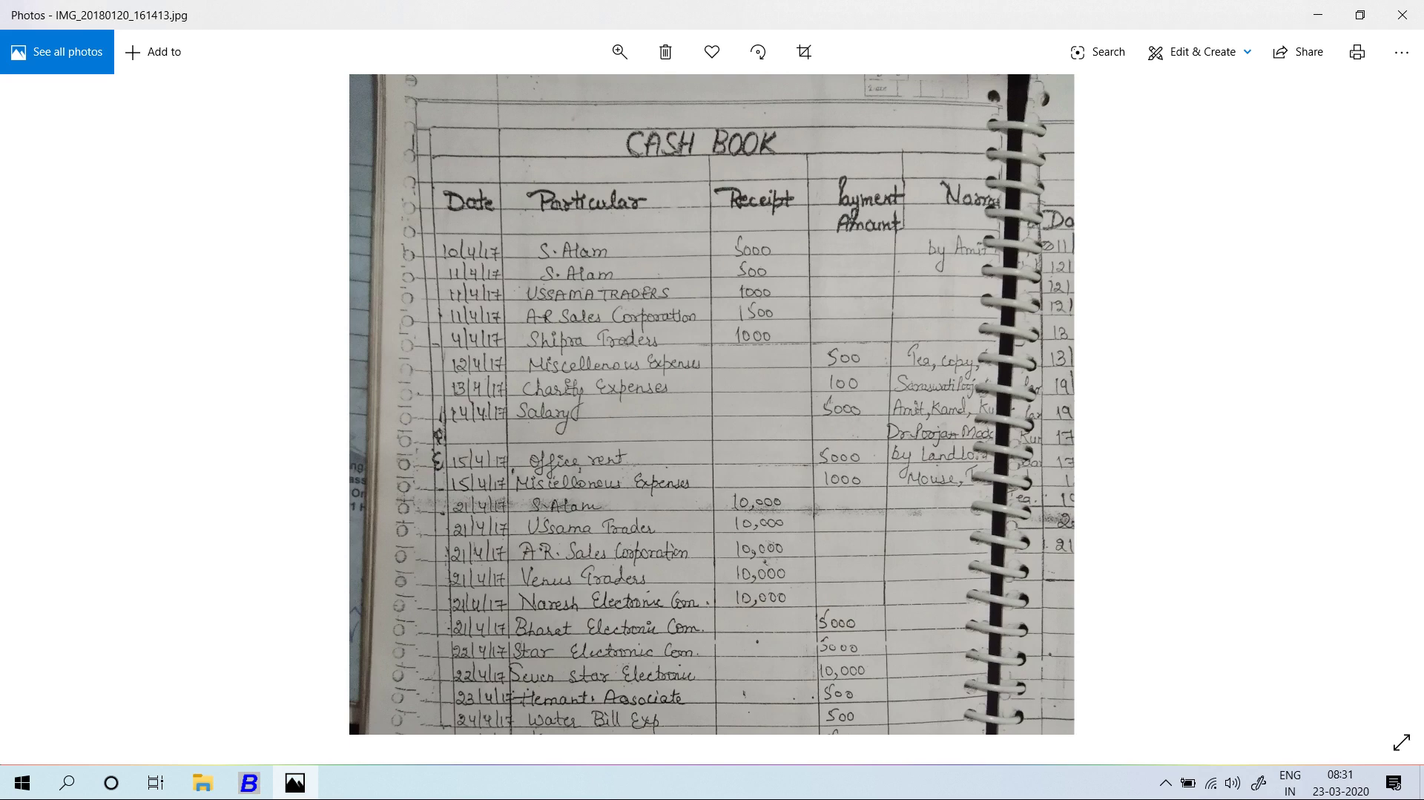
Back in Busy, go down the transaction types to the Receipt options.
{"action": "key", "text": "alt+Tab"}
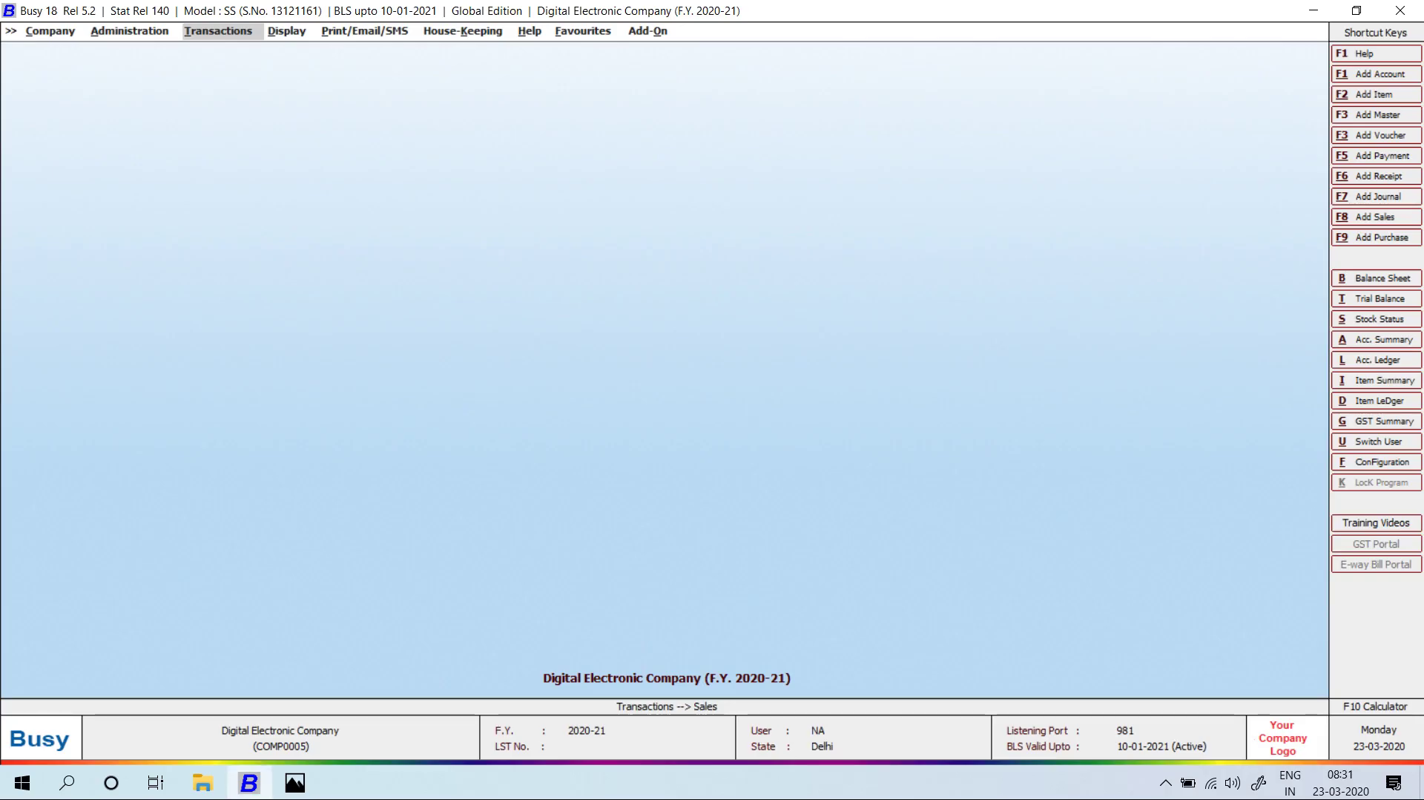
{"action": "key", "text": "Return"}
{"action": "key", "text": "Down"}
{"action": "key", "text": "Down"}
{"action": "key", "text": "Down"}
{"action": "key", "text": "Down"}
{"action": "key", "text": "Down"}
{"action": "key", "text": "Return"}
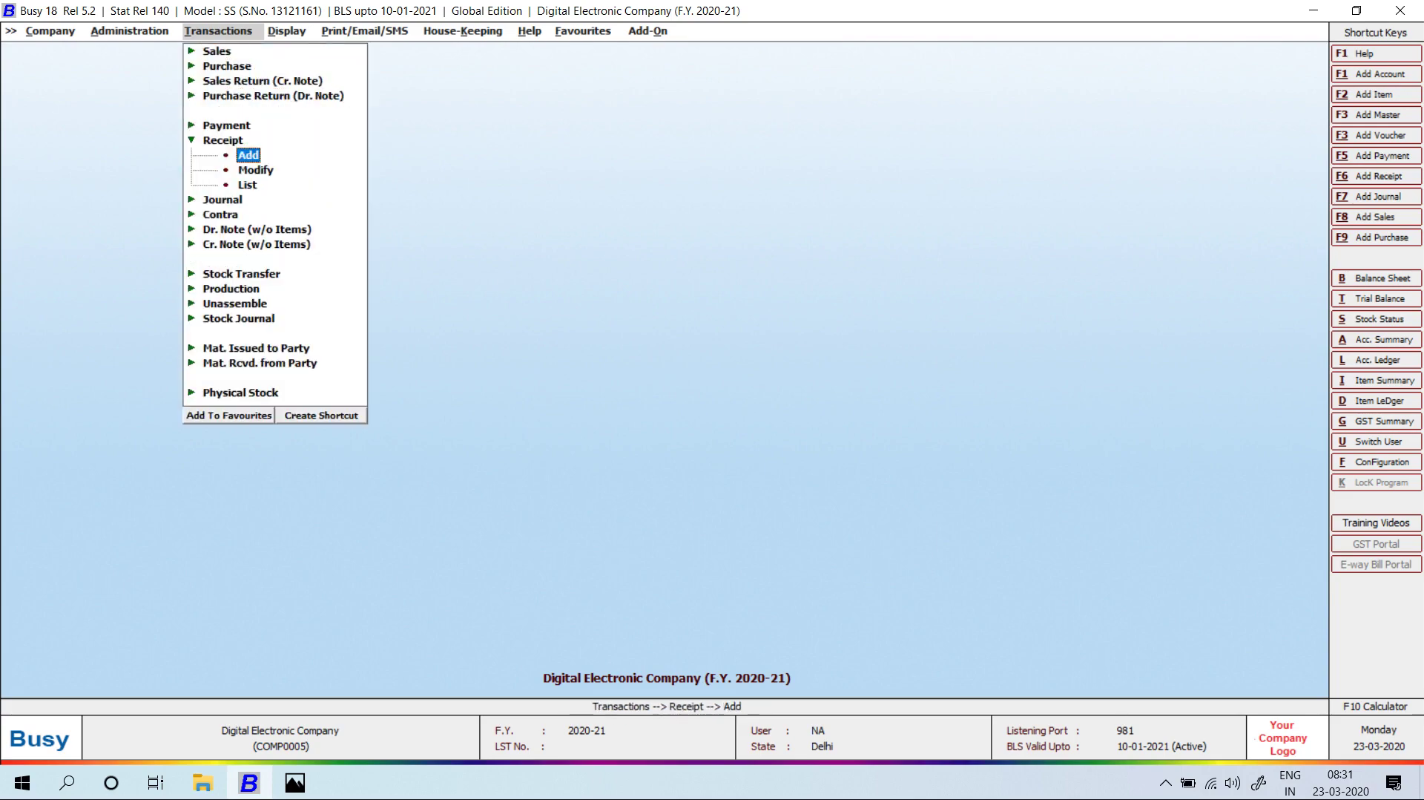
Start a new receipt voucher in the Main series dated 10-04-2020.
{"action": "key", "text": "Return"}
{"action": "key", "text": "Return"}
{"action": "key", "text": "alt+Tab"}
{"action": "key", "text": "alt+Tab"}
{"action": "type", "text": "10-04"}
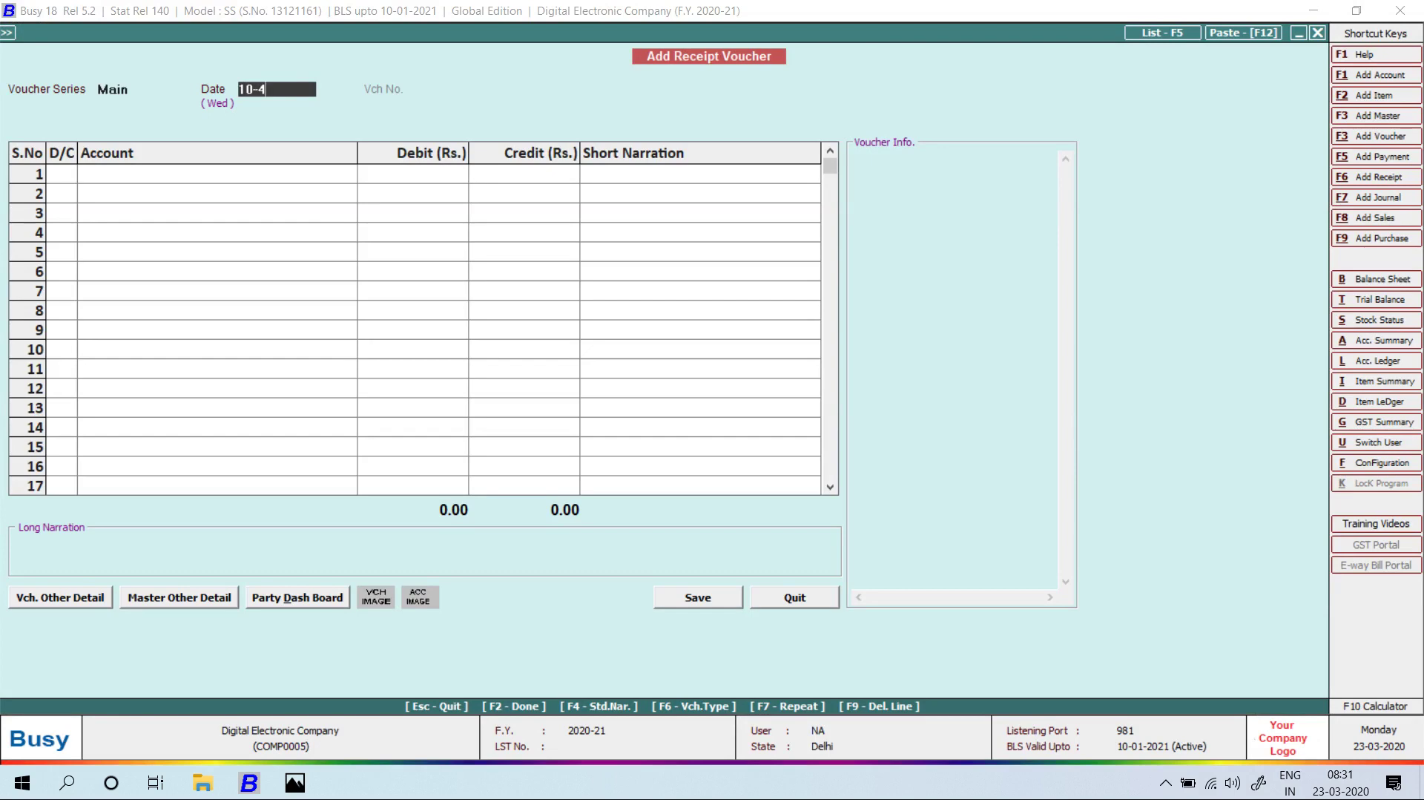
{"action": "key", "text": "Return"}
{"action": "key", "text": "alt+Tab"}
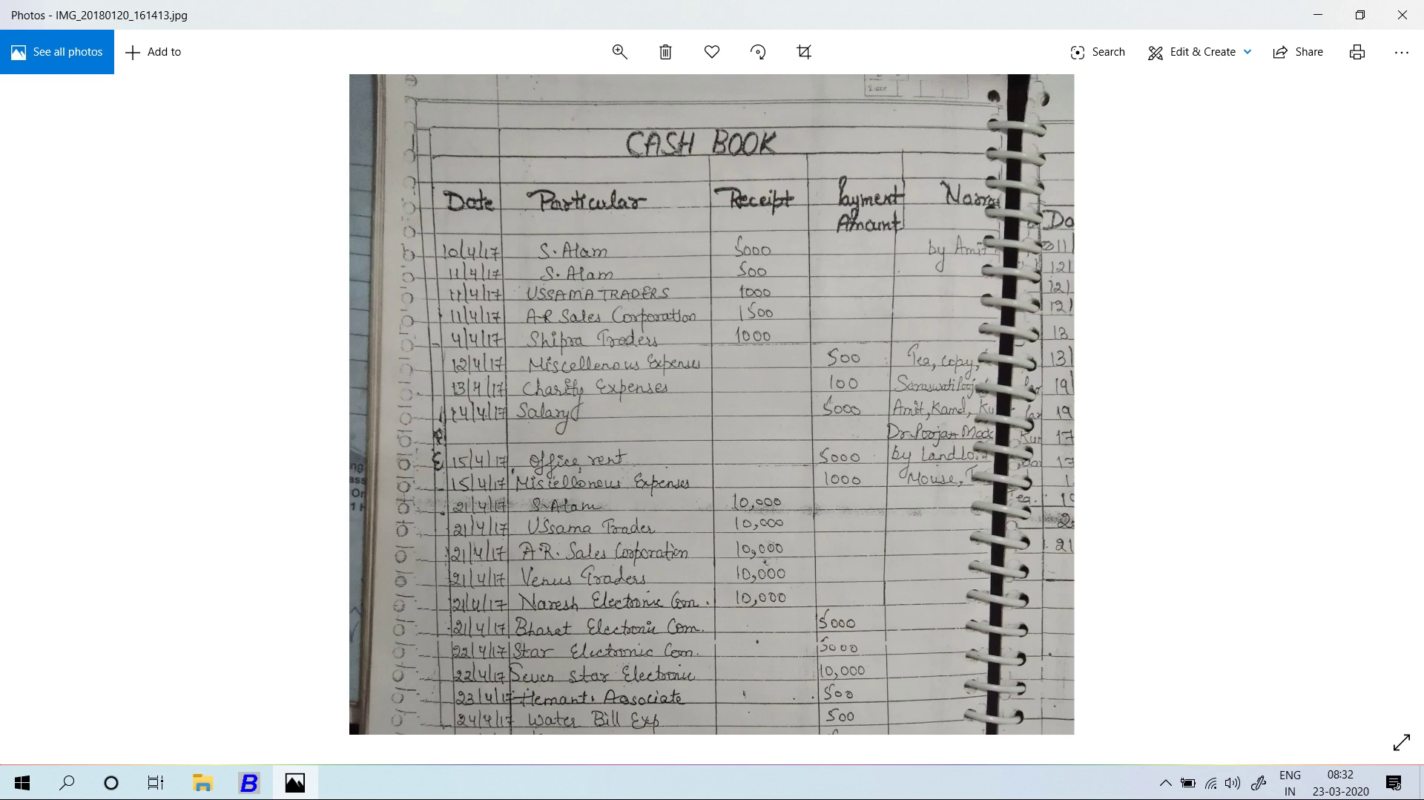
{"action": "key", "text": "alt+Tab"}
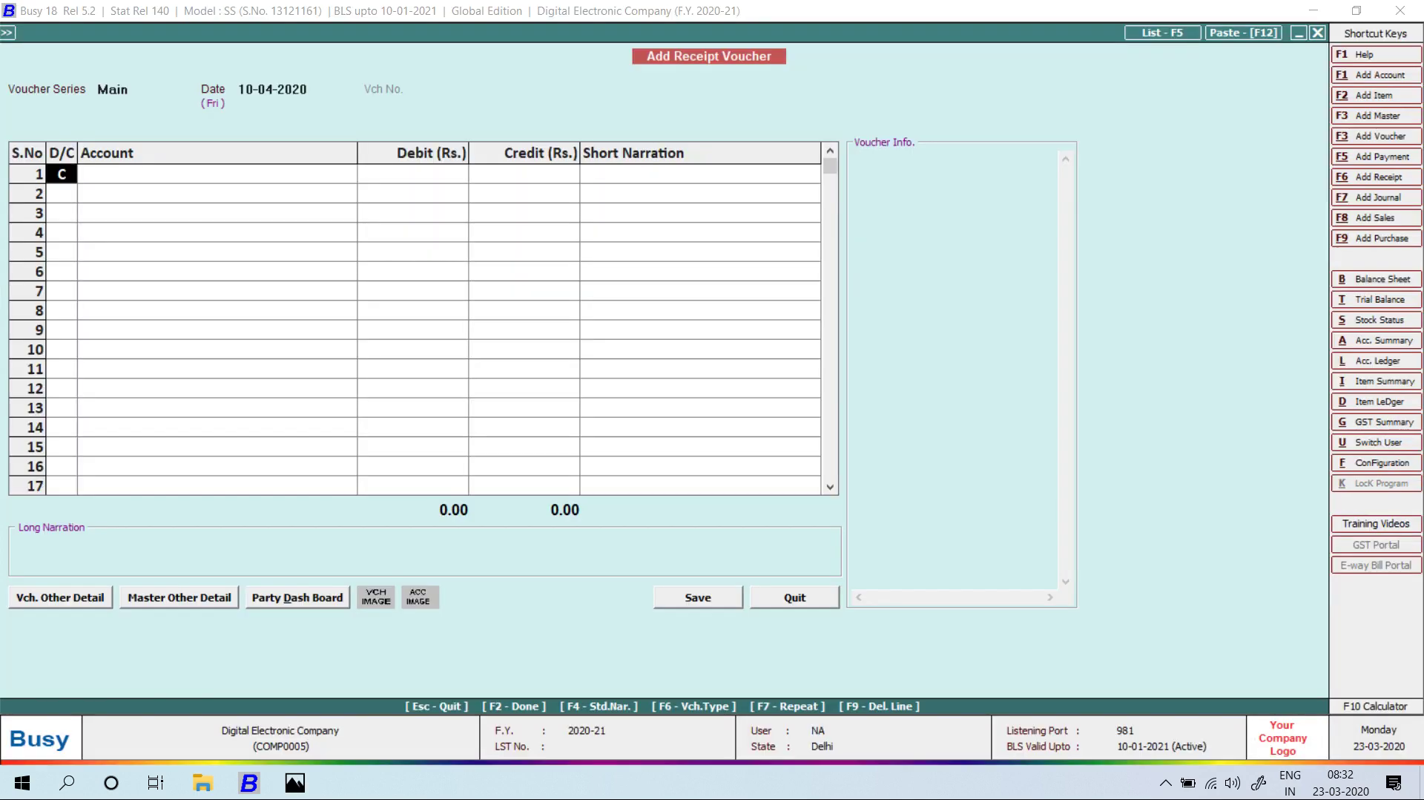
Credit S.ALAM ELECTRONIC 5,000, debit Cash, and save the voucher.
{"action": "key", "text": "Return"}
{"action": "type", "text": "s."}
{"action": "key", "text": "Return"}
{"action": "key", "text": "alt+Tab"}
{"action": "key", "text": "alt+Tab"}
{"action": "type", "text": "5000"}
{"action": "key", "text": "Return"}
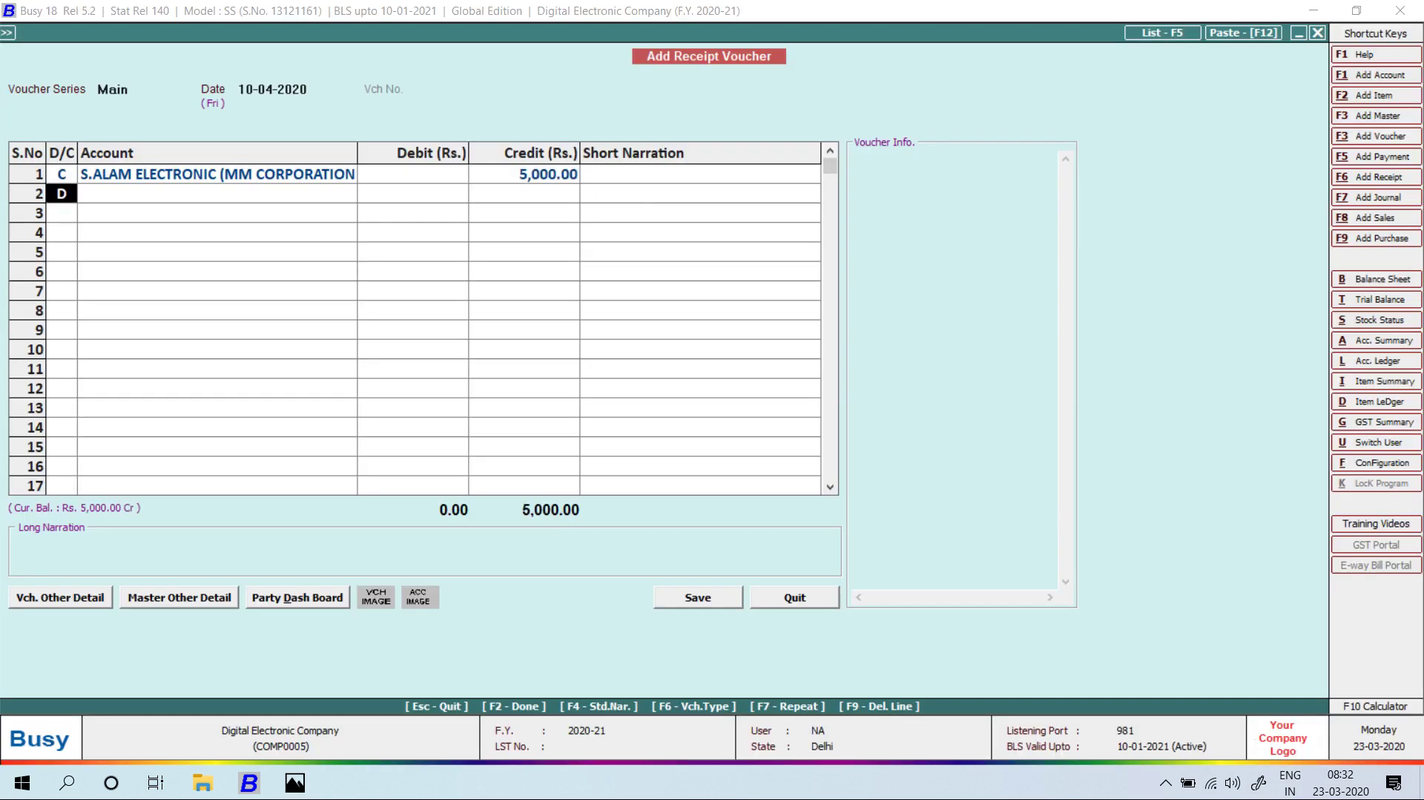
{"action": "key", "text": "Return"}
{"action": "type", "text": "cas"}
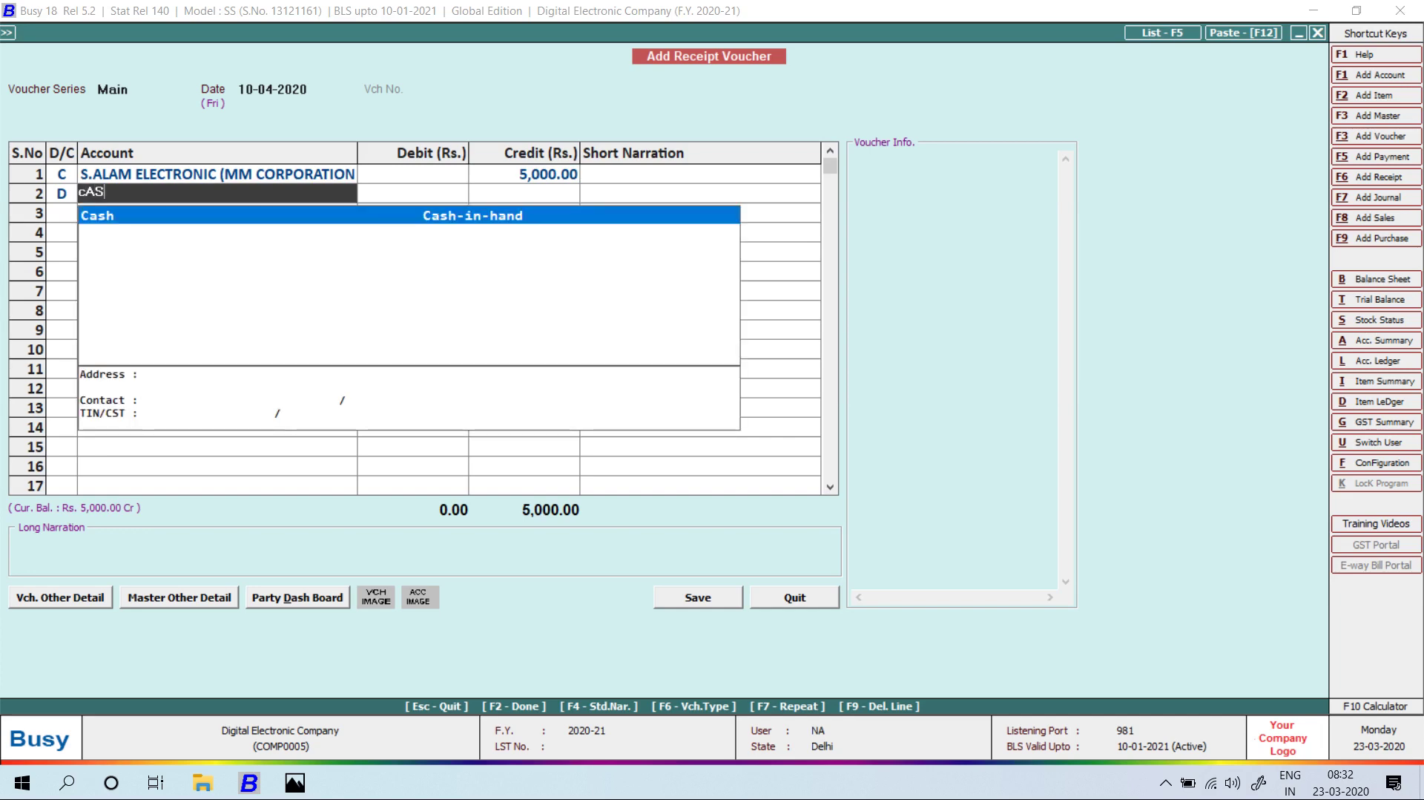
{"action": "key", "text": "Return"}
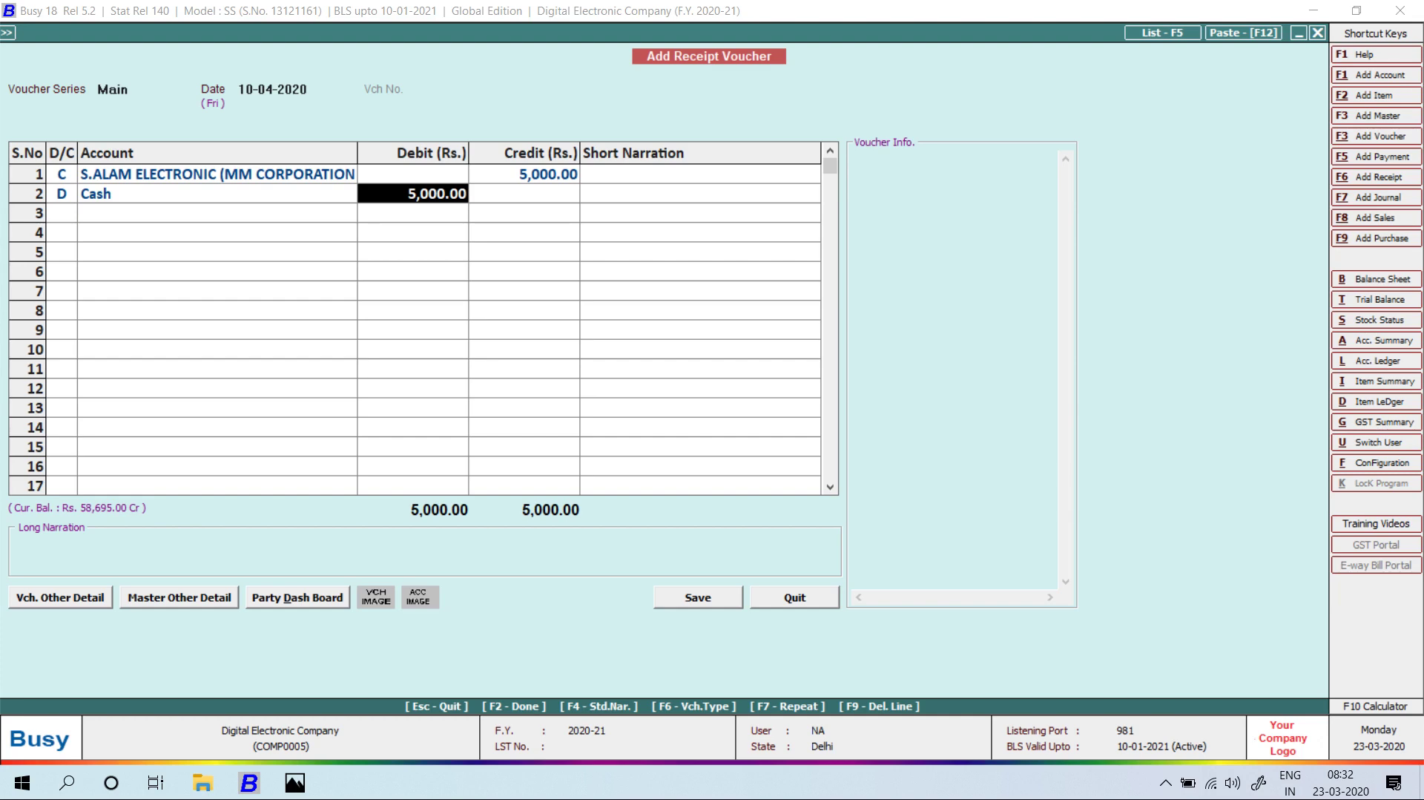
{"action": "key", "text": "Return"}
{"action": "key", "text": "Return"}
{"action": "key", "text": "Return"}
{"action": "key", "text": "Return"}
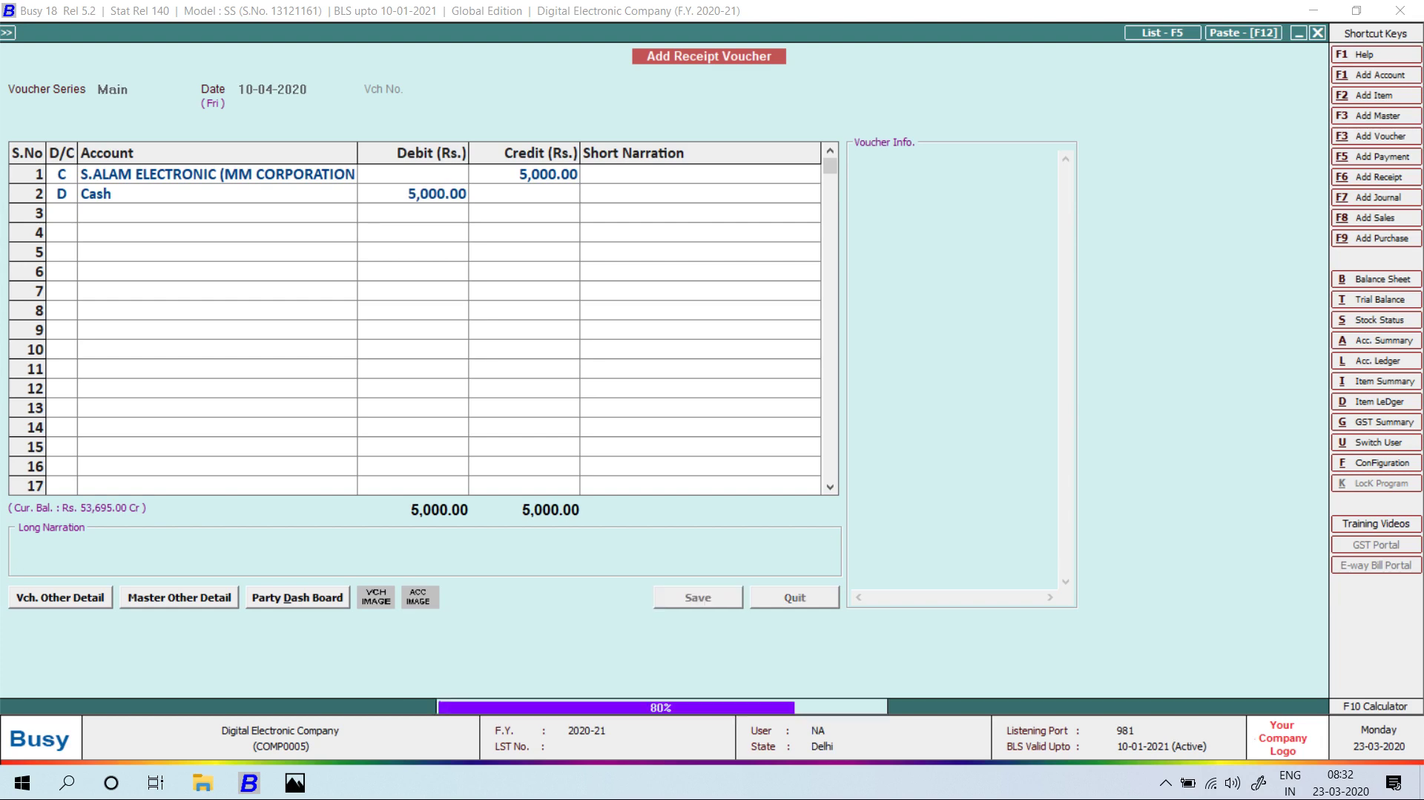
Record and save an 11-04-2020 receipt crediting S.ALAM ELECTRONIC 500.
{"action": "key", "text": "Return"}
{"action": "key", "text": "alt+Tab"}
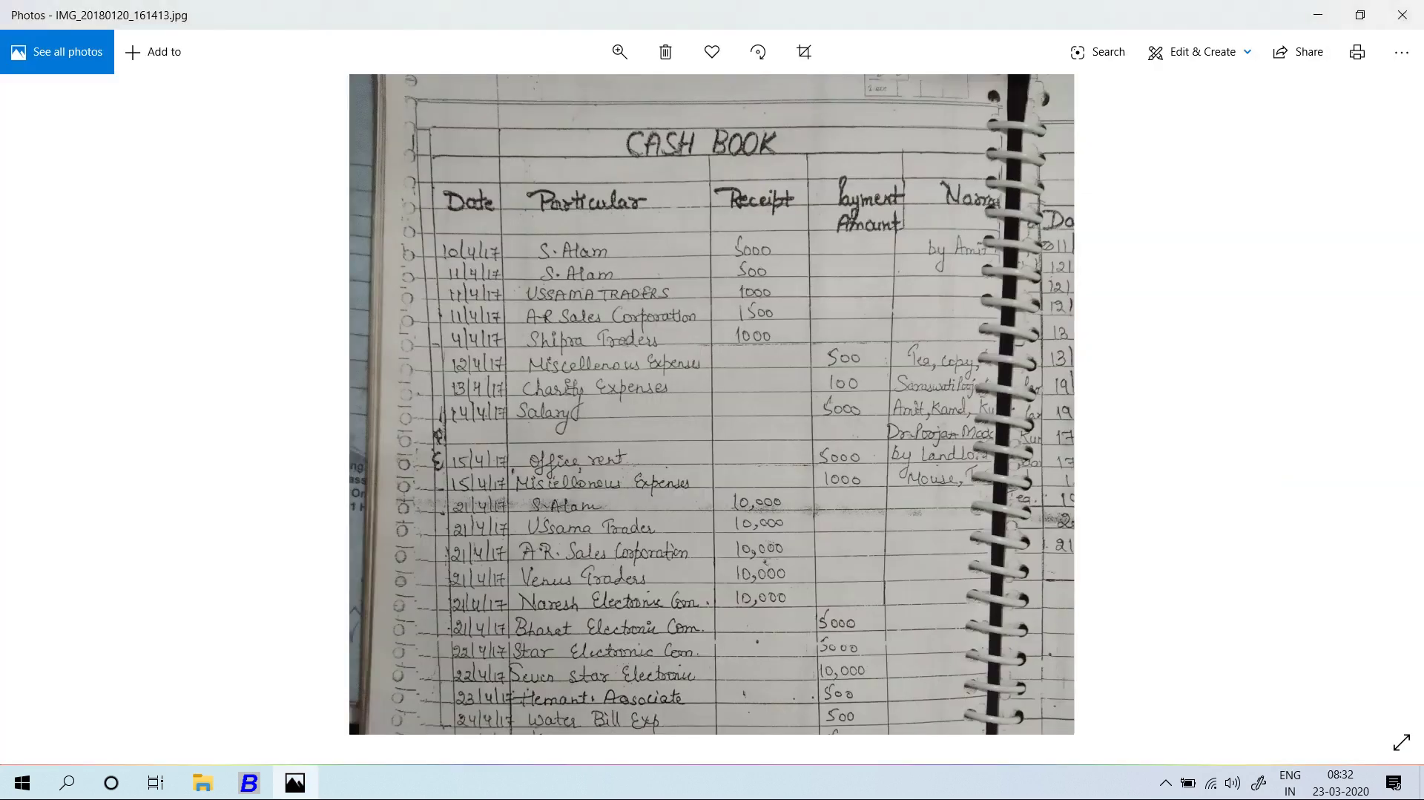
{"action": "key", "text": "alt+Tab"}
{"action": "type", "text": "11"}
{"action": "key", "text": "Return"}
{"action": "key", "text": "Return"}
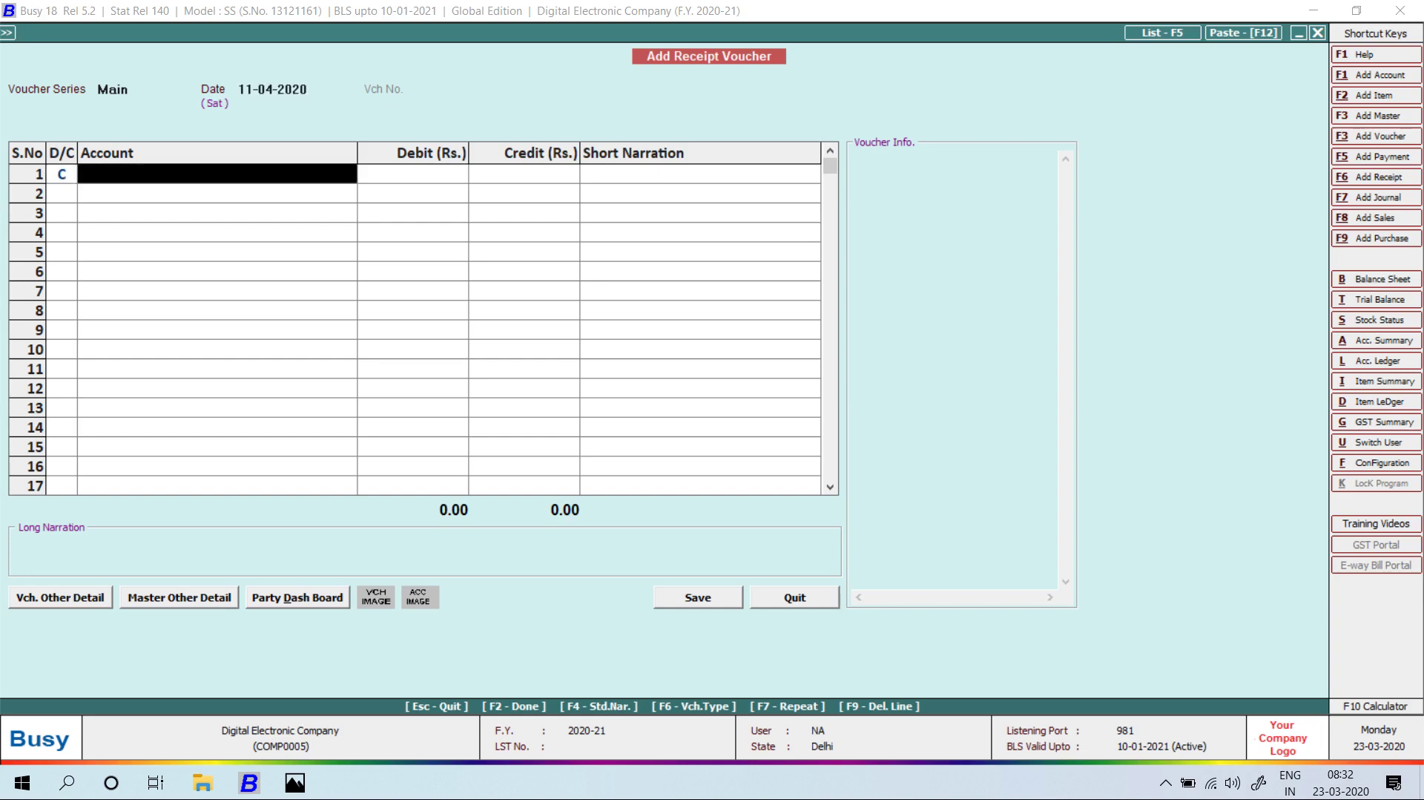
{"action": "type", "text": "s.a"}
{"action": "key", "text": "Return"}
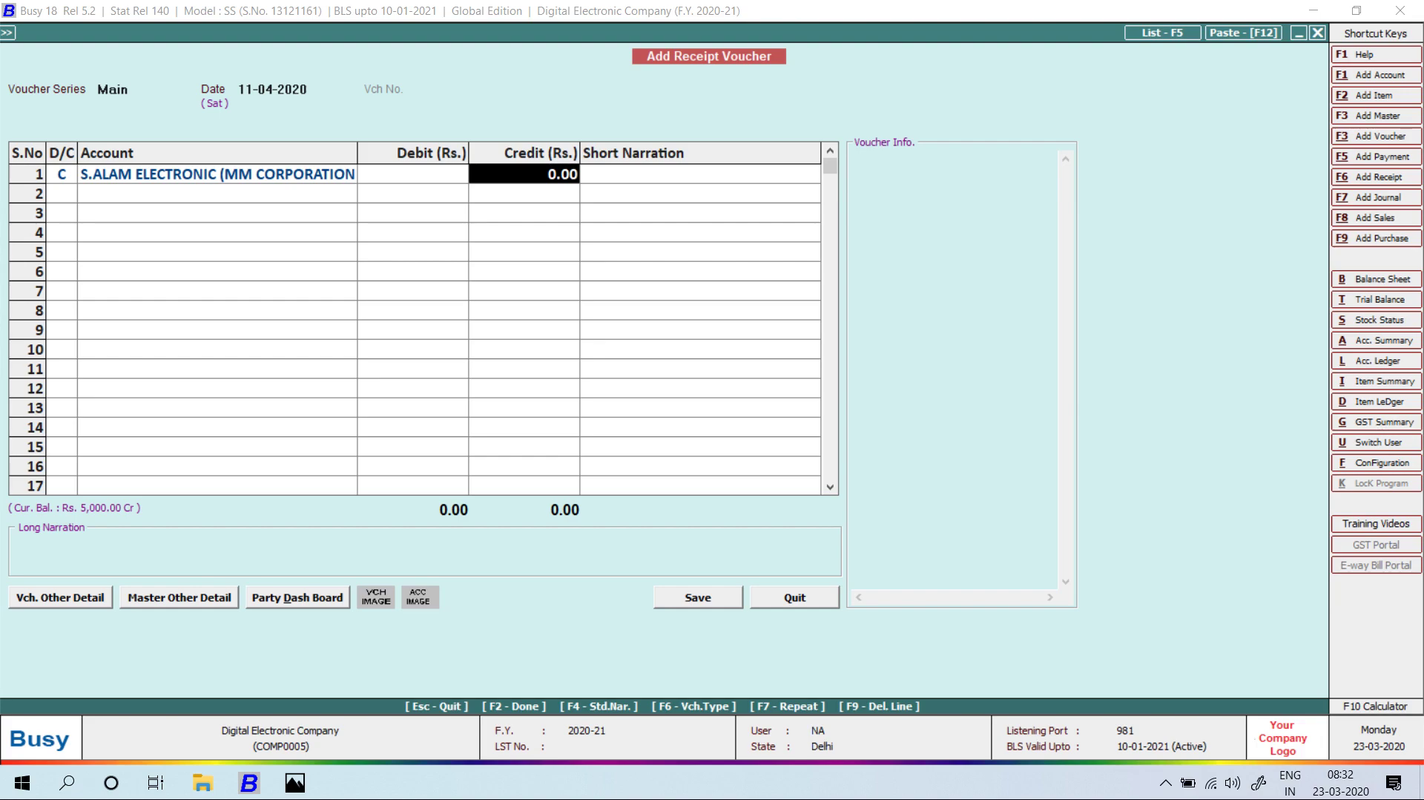
{"action": "key", "text": "alt+Tab"}
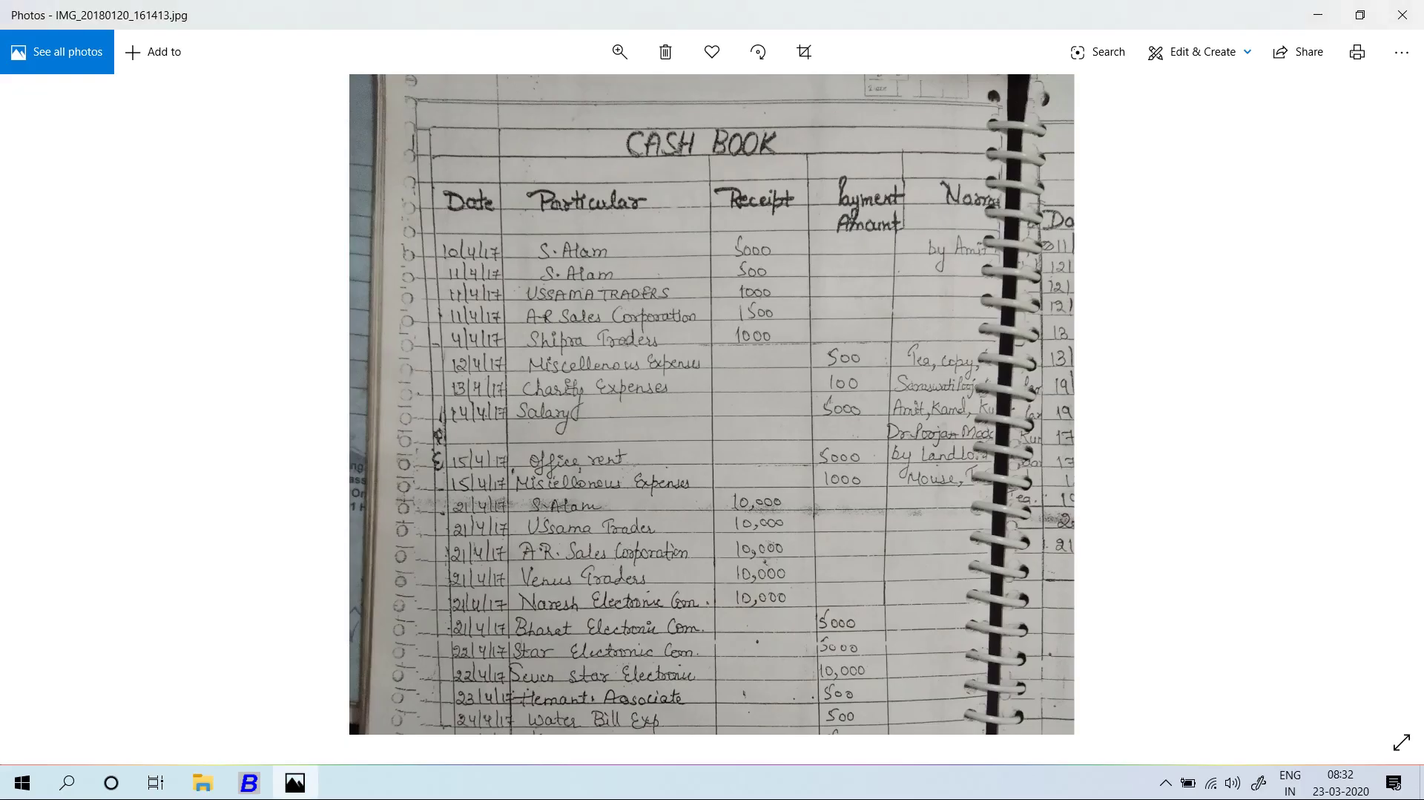
{"action": "key", "text": "alt+Tab"}
{"action": "type", "text": "500"}
{"action": "key", "text": "Return"}
{"action": "key", "text": "Return"}
{"action": "key", "text": "Return"}
{"action": "key", "text": "Return"}
{"action": "key", "text": "Return"}
{"action": "key", "text": "Return"}
{"action": "key", "text": "Return"}
{"action": "key", "text": "Return"}
{"action": "key", "text": "Return"}
{"action": "key", "text": "alt+Tab"}
{"action": "key", "text": "alt+Tab"}
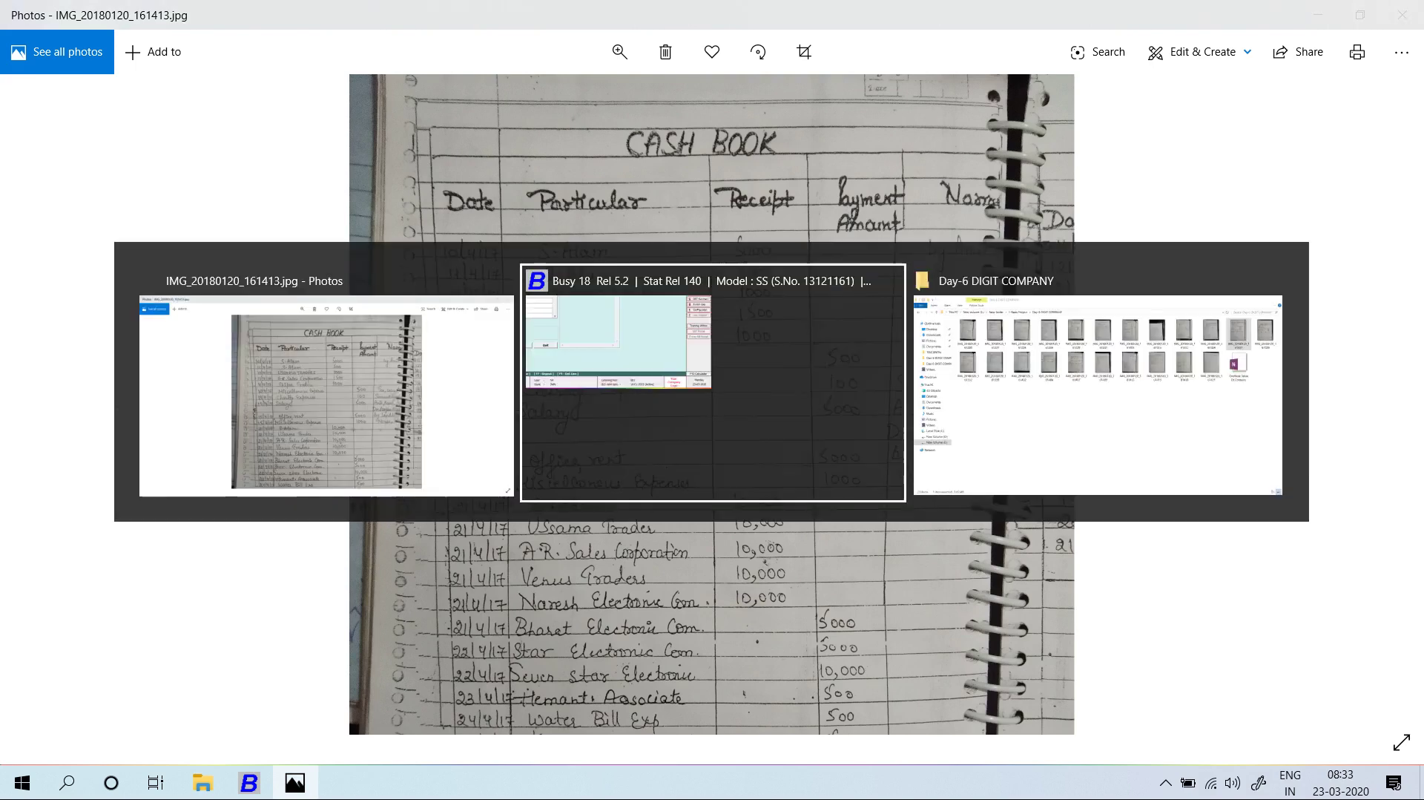
Search the next receipt's account for 'uS' and open a new account form.
{"action": "key", "text": "Return"}
{"action": "type", "text": "uS"}
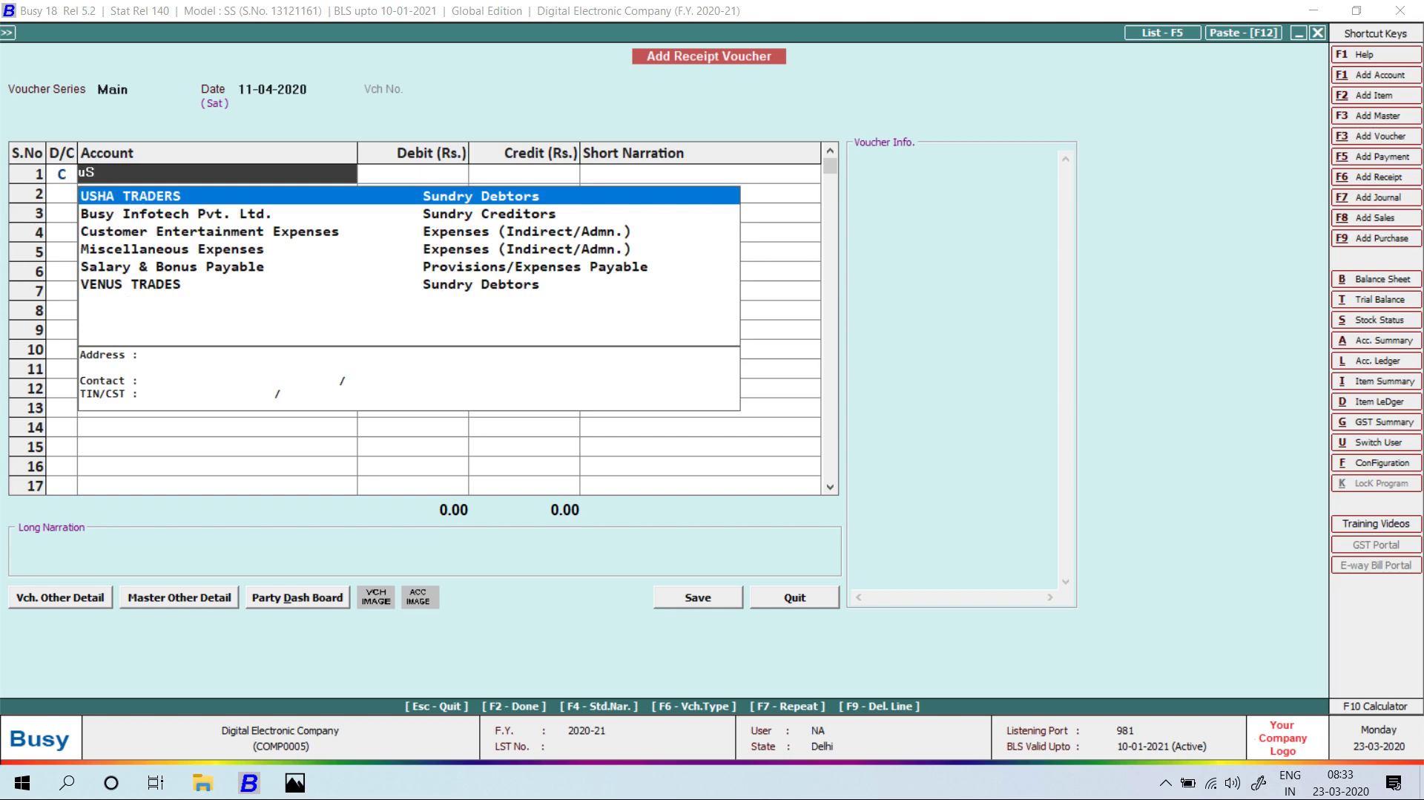
{"action": "key", "text": "alt+F1"}
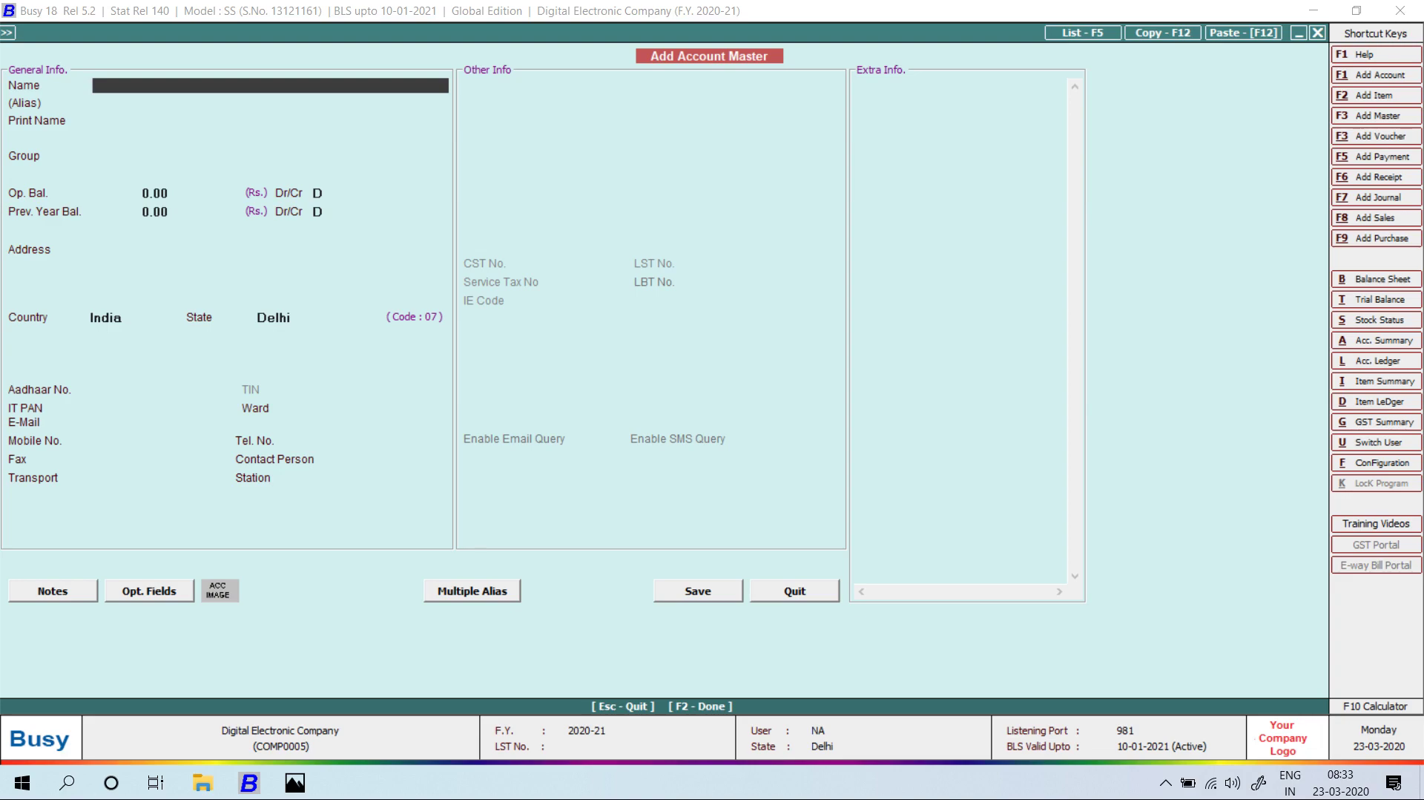
Name the new account USSAMA TRADERS, fixing the misspelt 'TRDERS'.
{"action": "key", "text": "alt+Tab"}
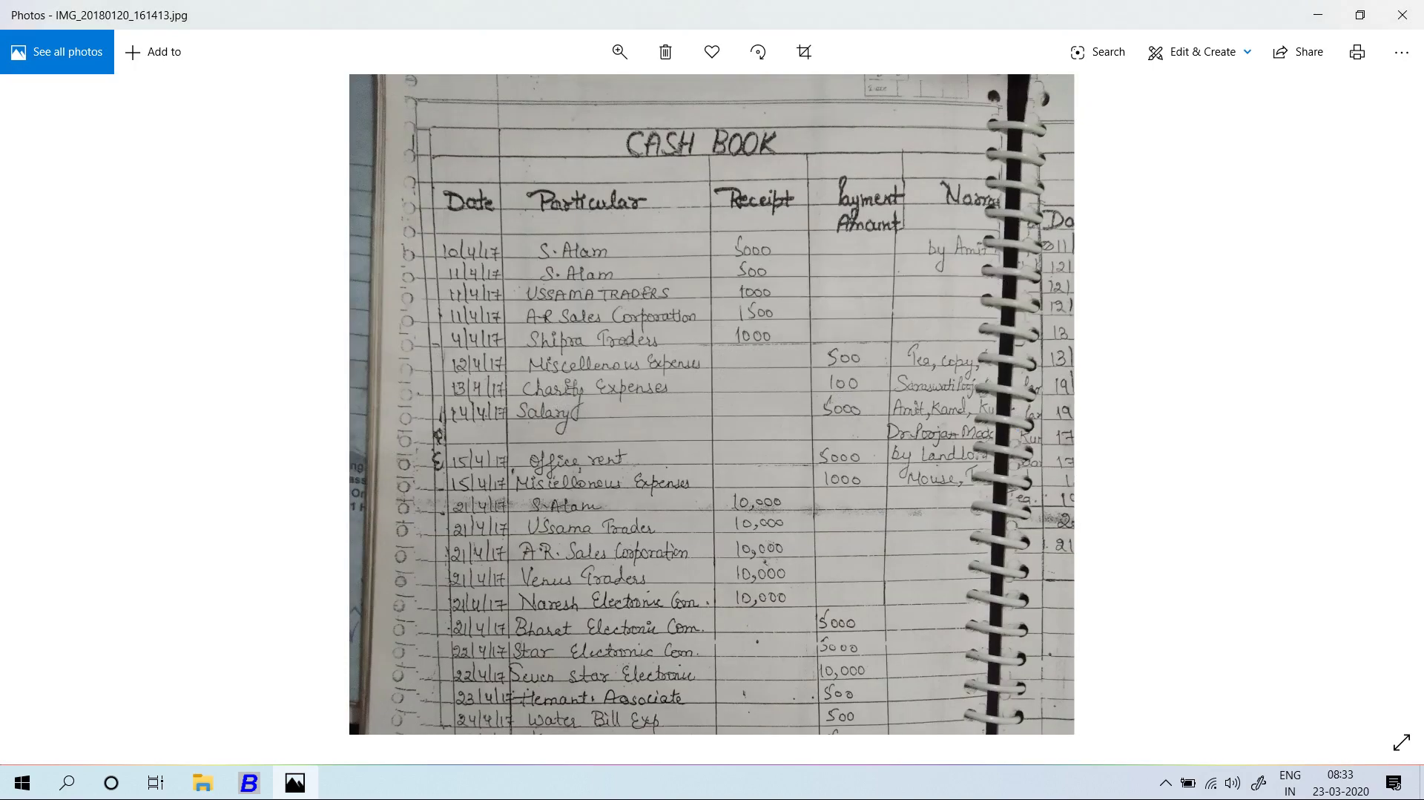
{"action": "key", "text": "alt+Tab"}
{"action": "type", "text": "SSAM"}
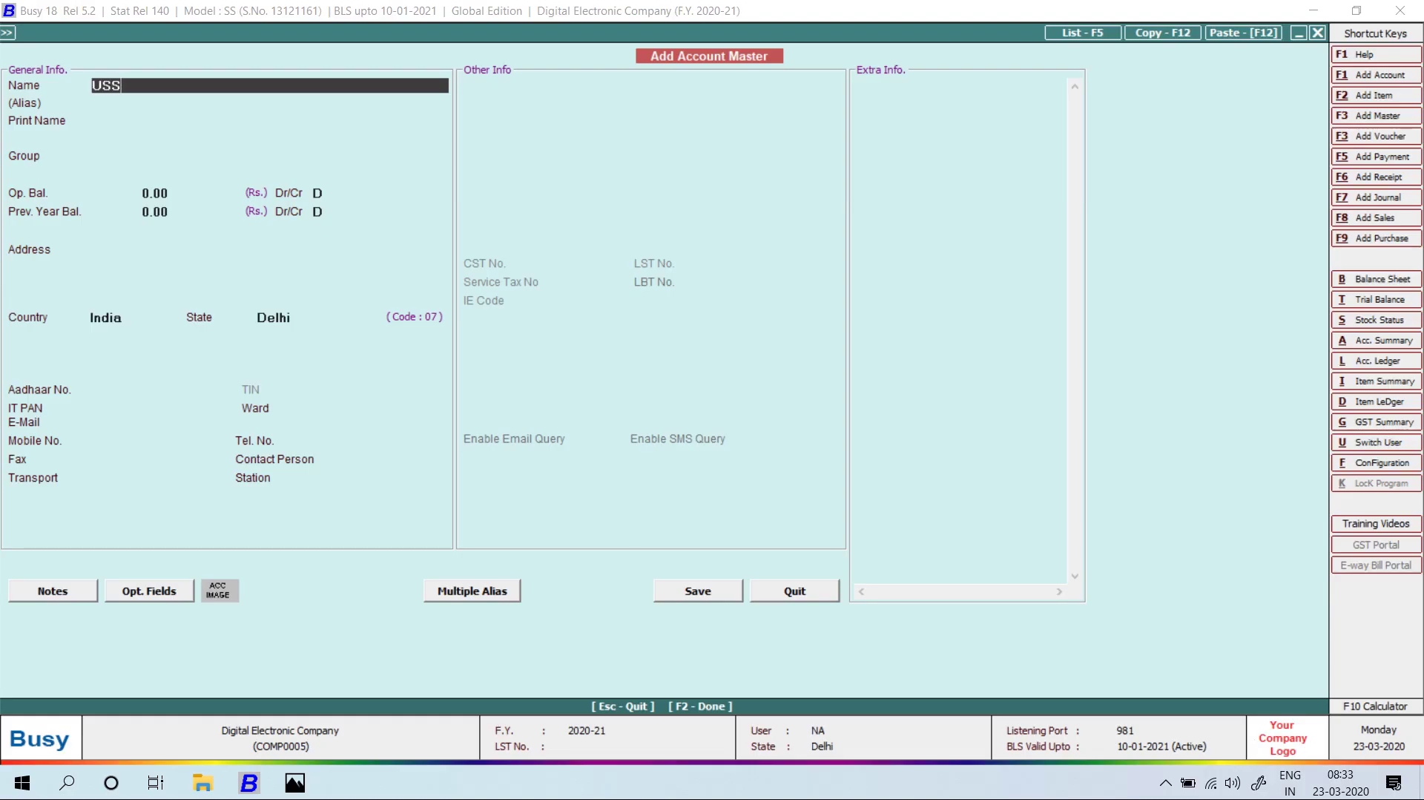
{"action": "key", "text": "alt+Tab"}
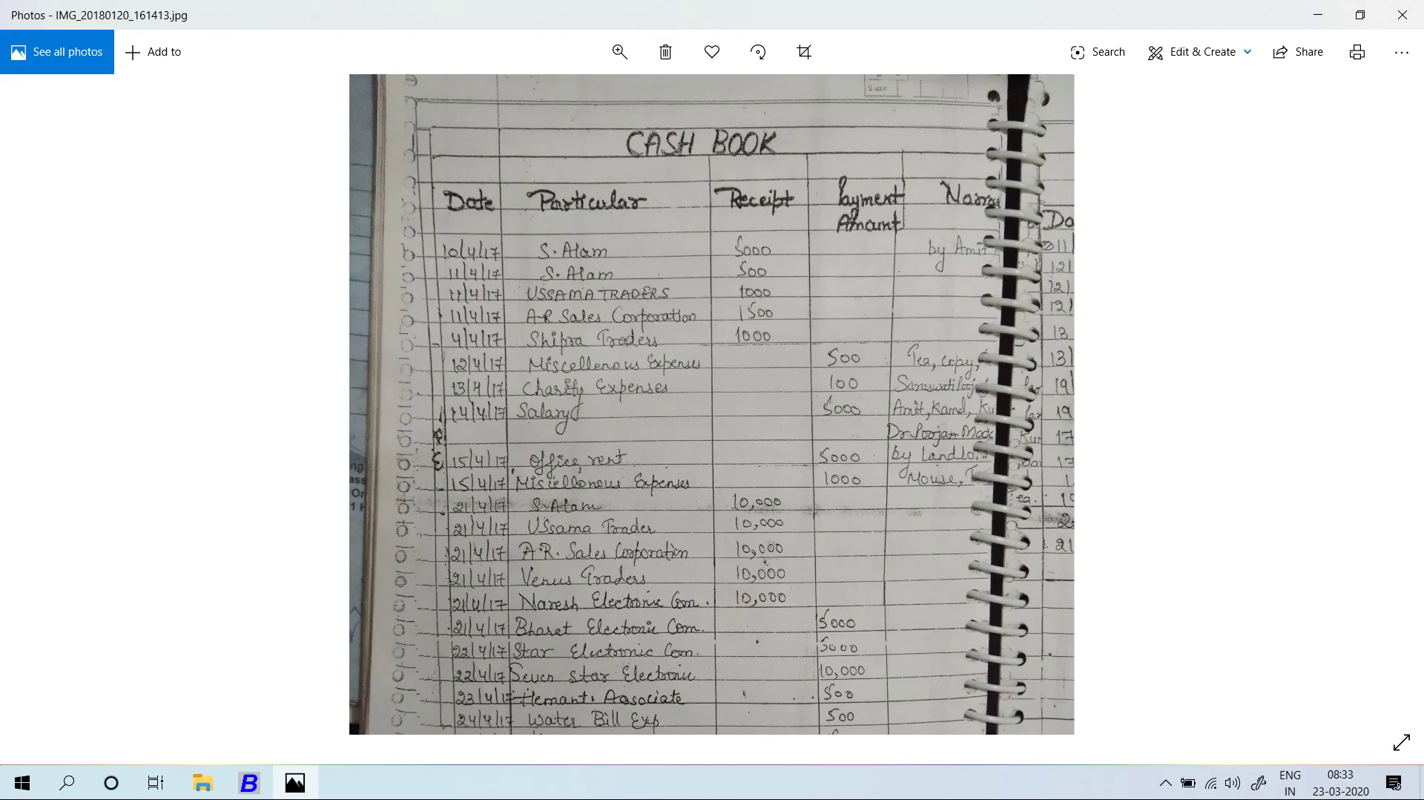
{"action": "key", "text": "alt+Tab"}
{"action": "type", "text": "A TRDERS"}
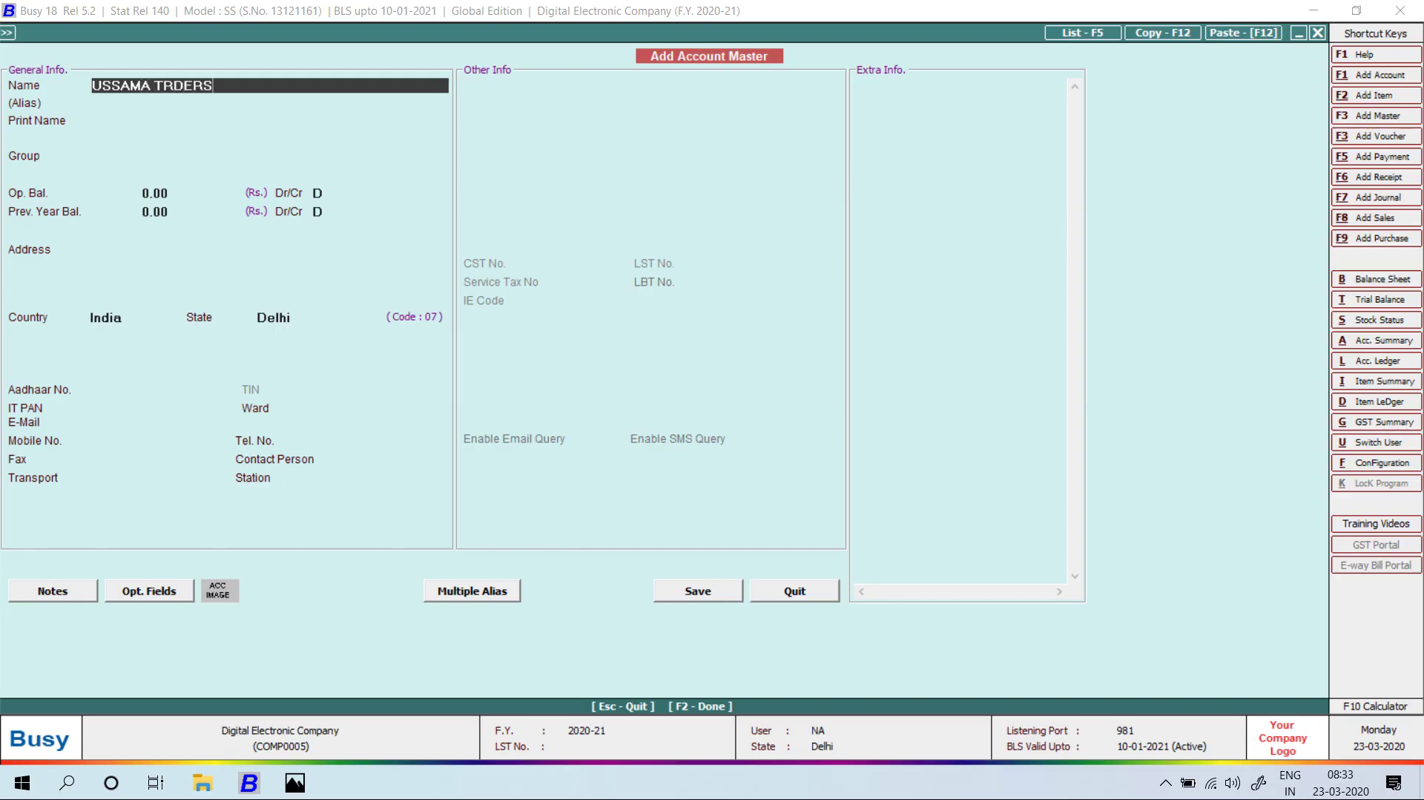
{"action": "key", "text": "Return"}
{"action": "key", "text": "Up"}
{"action": "key", "text": "Up"}
{"action": "left_click", "coordinate": [172, 85]}
{"action": "type", "text": "A"}
{"action": "key", "text": "Return"}
{"action": "key", "text": "Return"}
Put the account under Sundry Debtors with bill-by-bill balancing set to N.
{"action": "type", "text": "SUN"}
{"action": "key", "text": "Down"}
{"action": "key", "text": "Return"}
{"action": "key", "text": "Return"}
{"action": "key", "text": "Return"}
{"action": "key", "text": "Return"}
{"action": "key", "text": "Return"}
{"action": "key", "text": "Return"}
{"action": "key", "text": "Return"}
{"action": "type", "text": "N"}
{"action": "key", "text": "Return"}
{"action": "key", "text": "Return"}
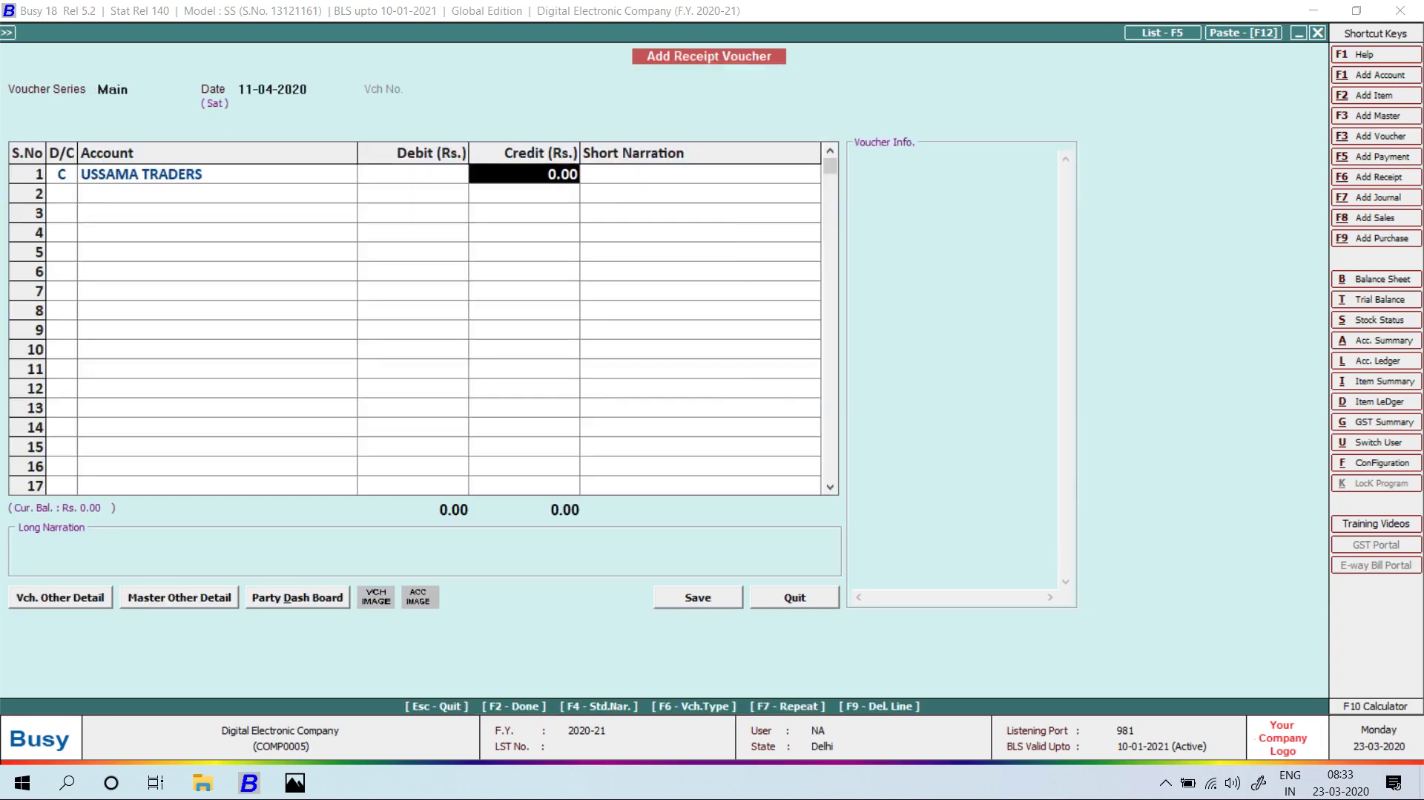
Save USSAMA TRADERS and finish its 1,000 receipt against Cash.
{"action": "key", "text": "alt+Tab"}
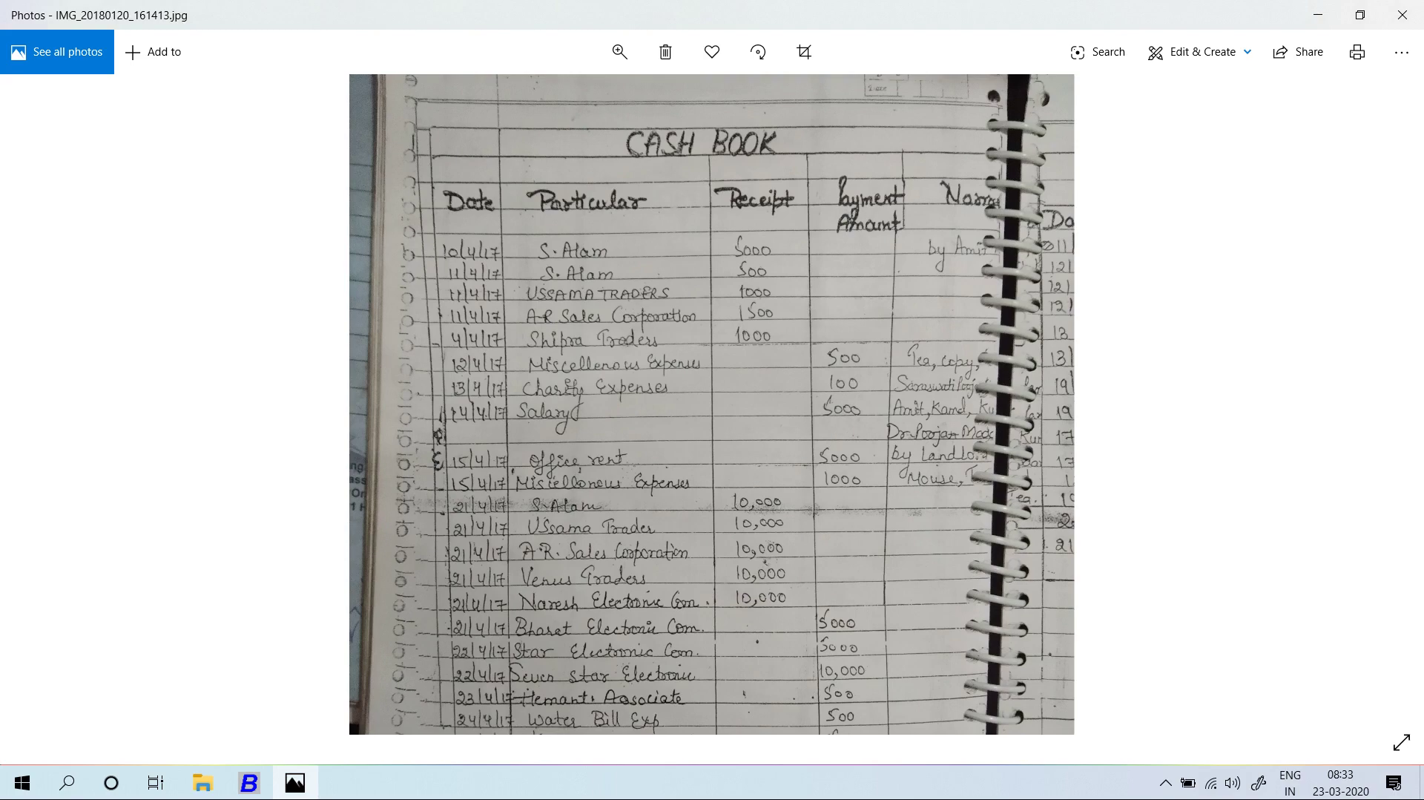
{"action": "key", "text": "alt+Tab"}
{"action": "type", "text": "1000"}
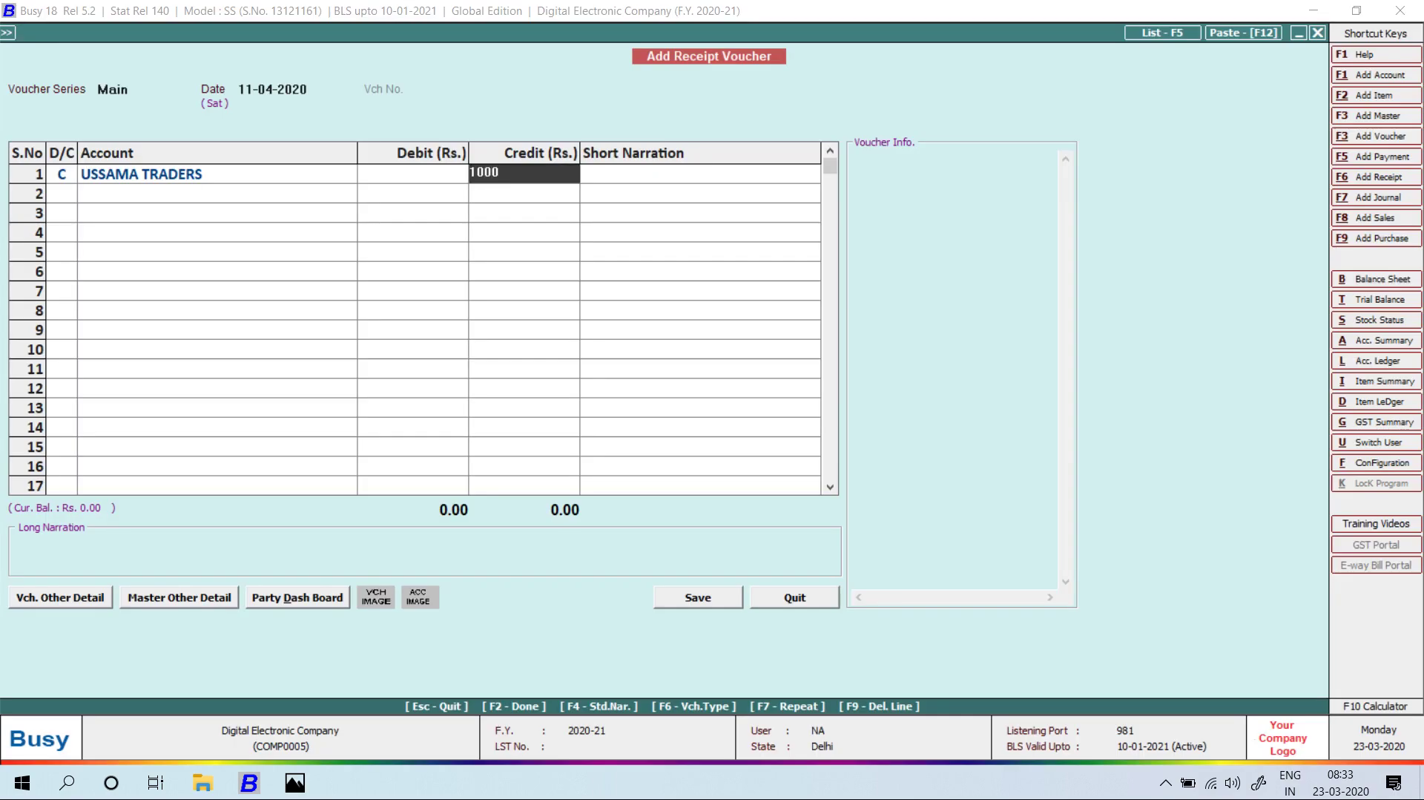
{"action": "key", "text": "Return"}
{"action": "key", "text": "alt+Tab"}
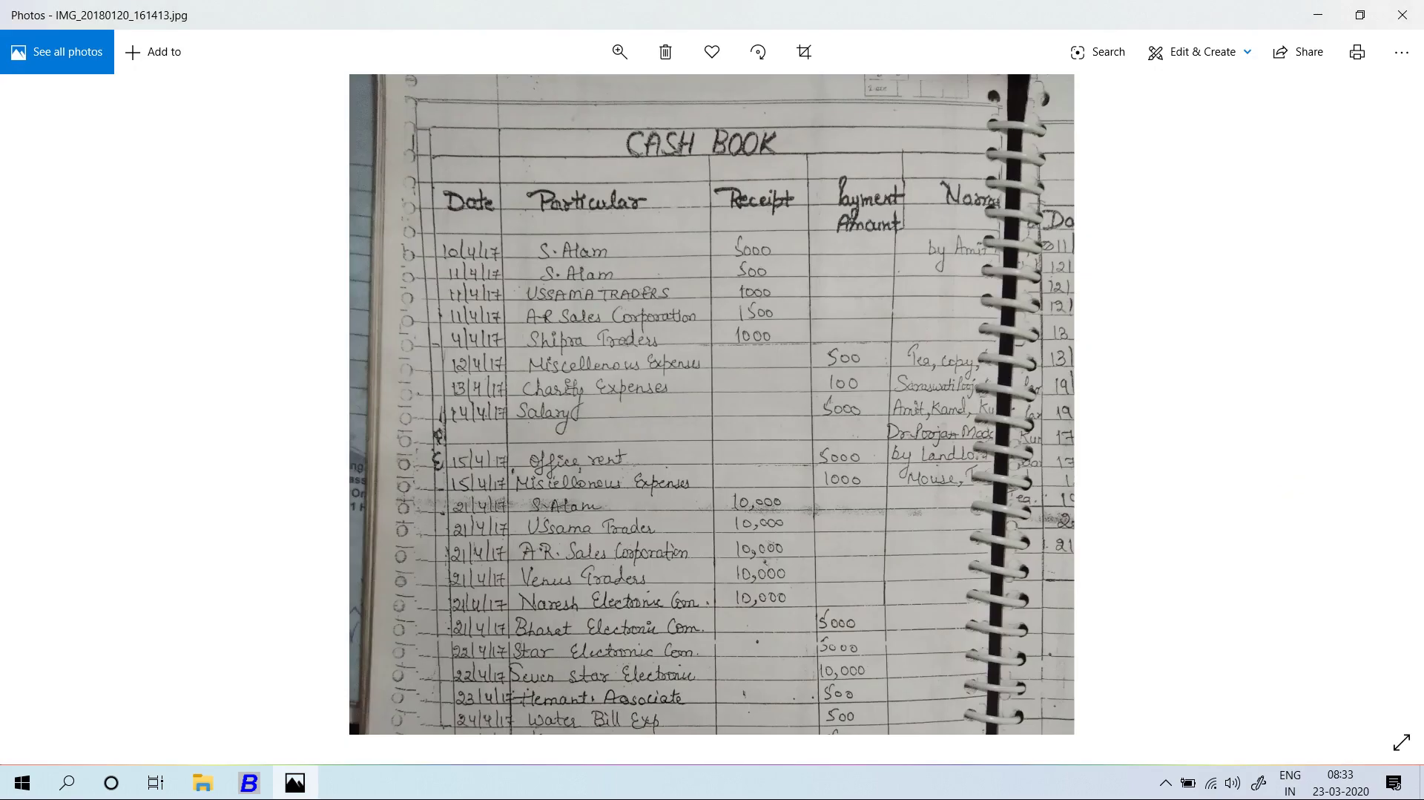
{"action": "key", "text": "alt+Tab"}
{"action": "key", "text": "Return"}
{"action": "key", "text": "Return"}
{"action": "key", "text": "Return"}
{"action": "key", "text": "Return"}
{"action": "key", "text": "Return"}
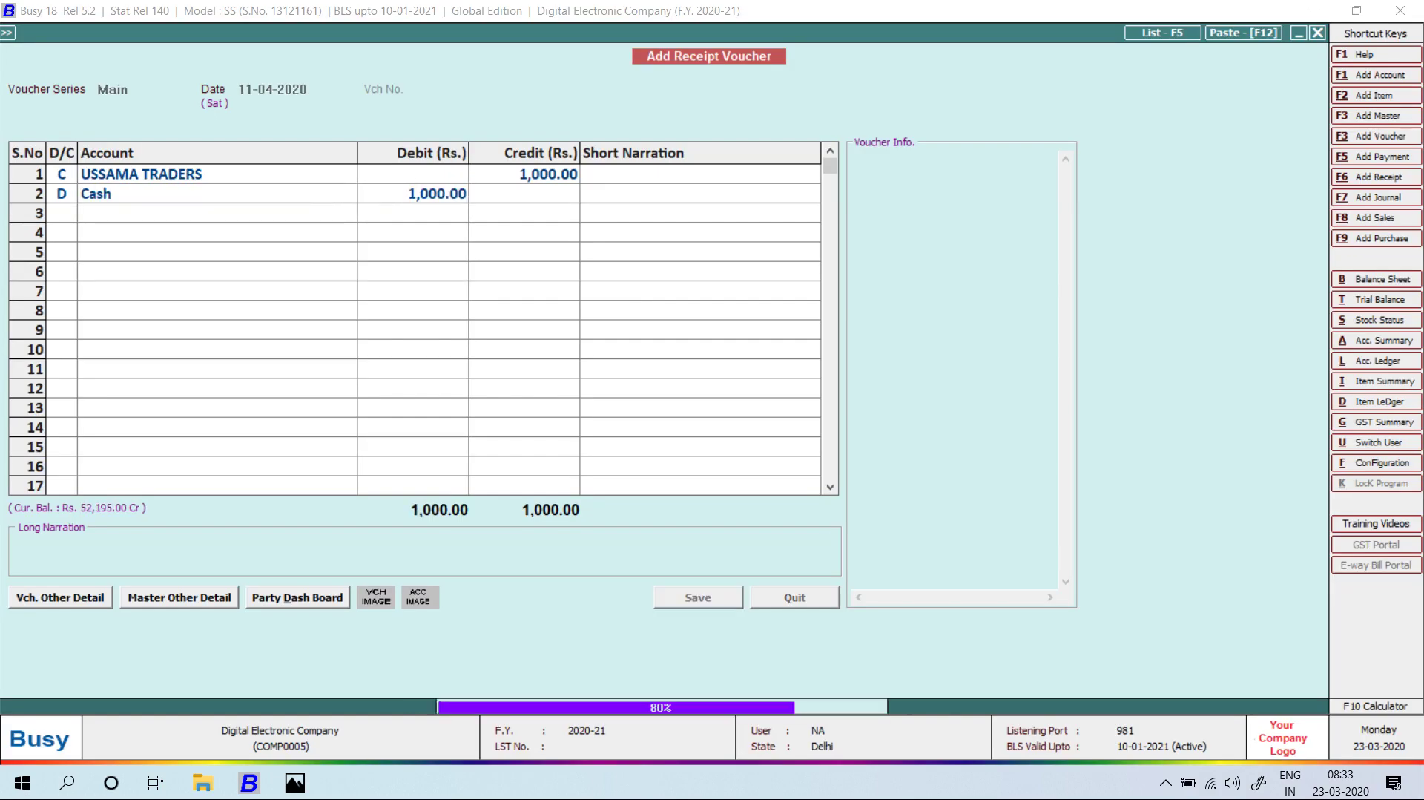
{"action": "key", "text": "Return"}
Record a cash receipt crediting AR SALES CORPORATION 1,500.
{"action": "key", "text": "alt+Tab"}
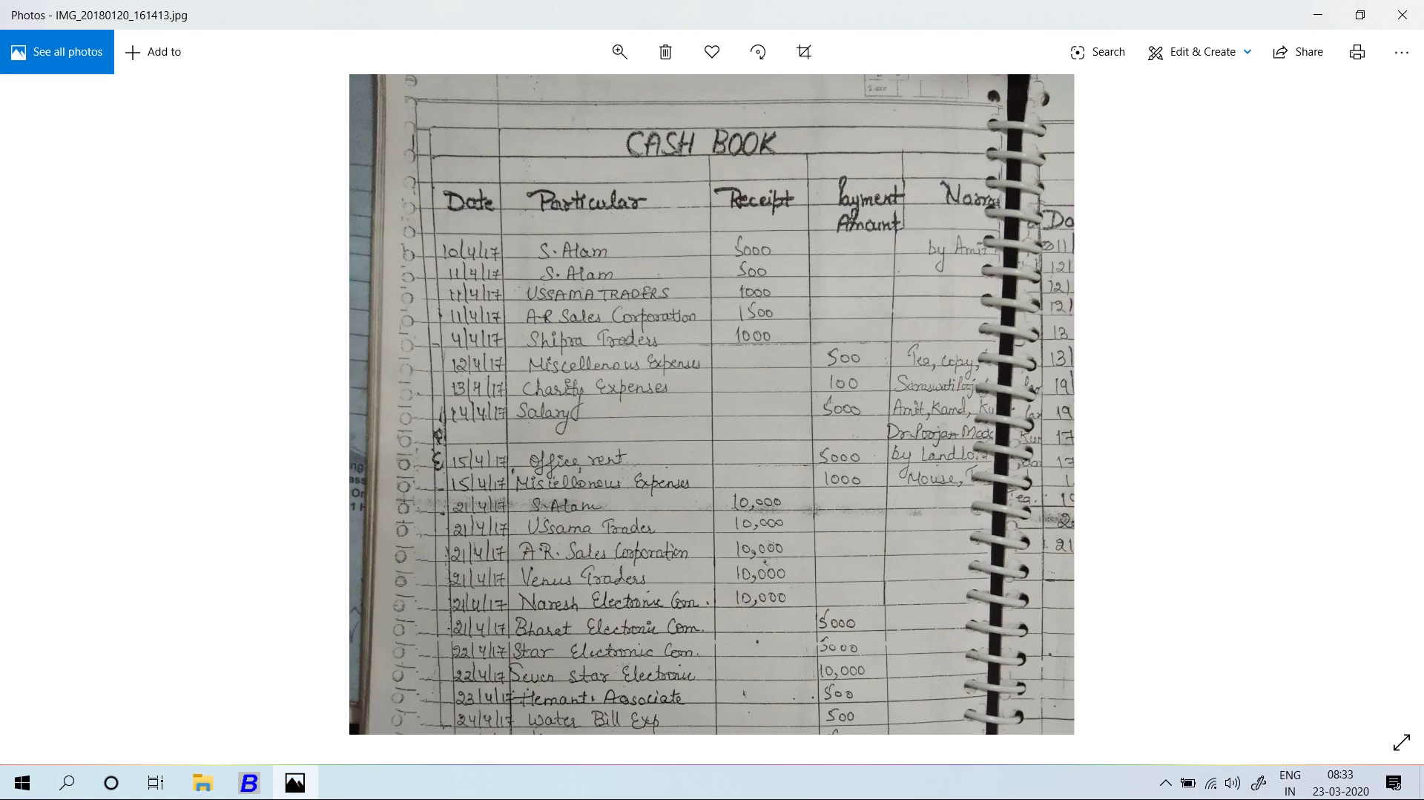
{"action": "key", "text": "alt+Tab"}
{"action": "key", "text": "Return"}
{"action": "type", "text": "AR SALES CORPORATION"}
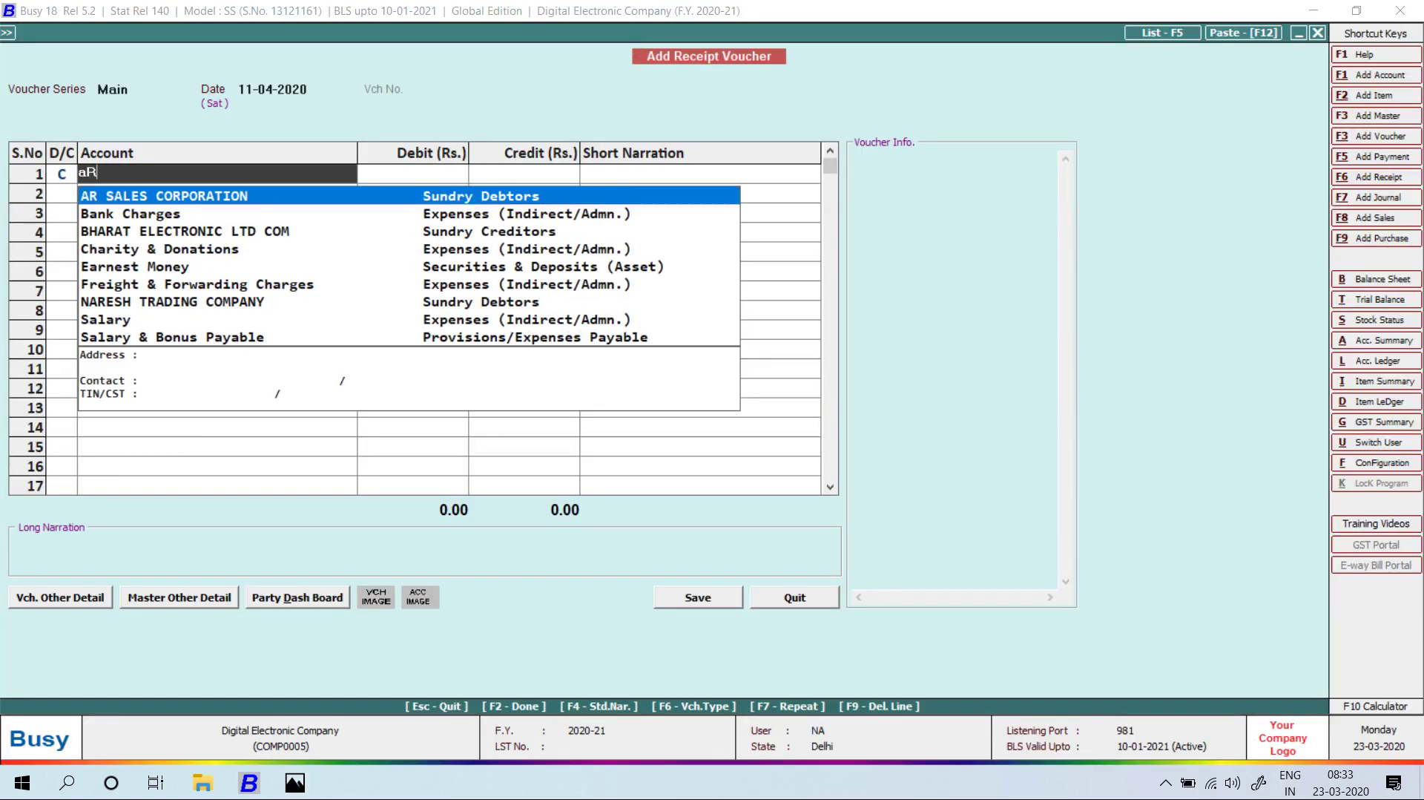
{"action": "key", "text": "Return"}
{"action": "key", "text": "alt+Tab"}
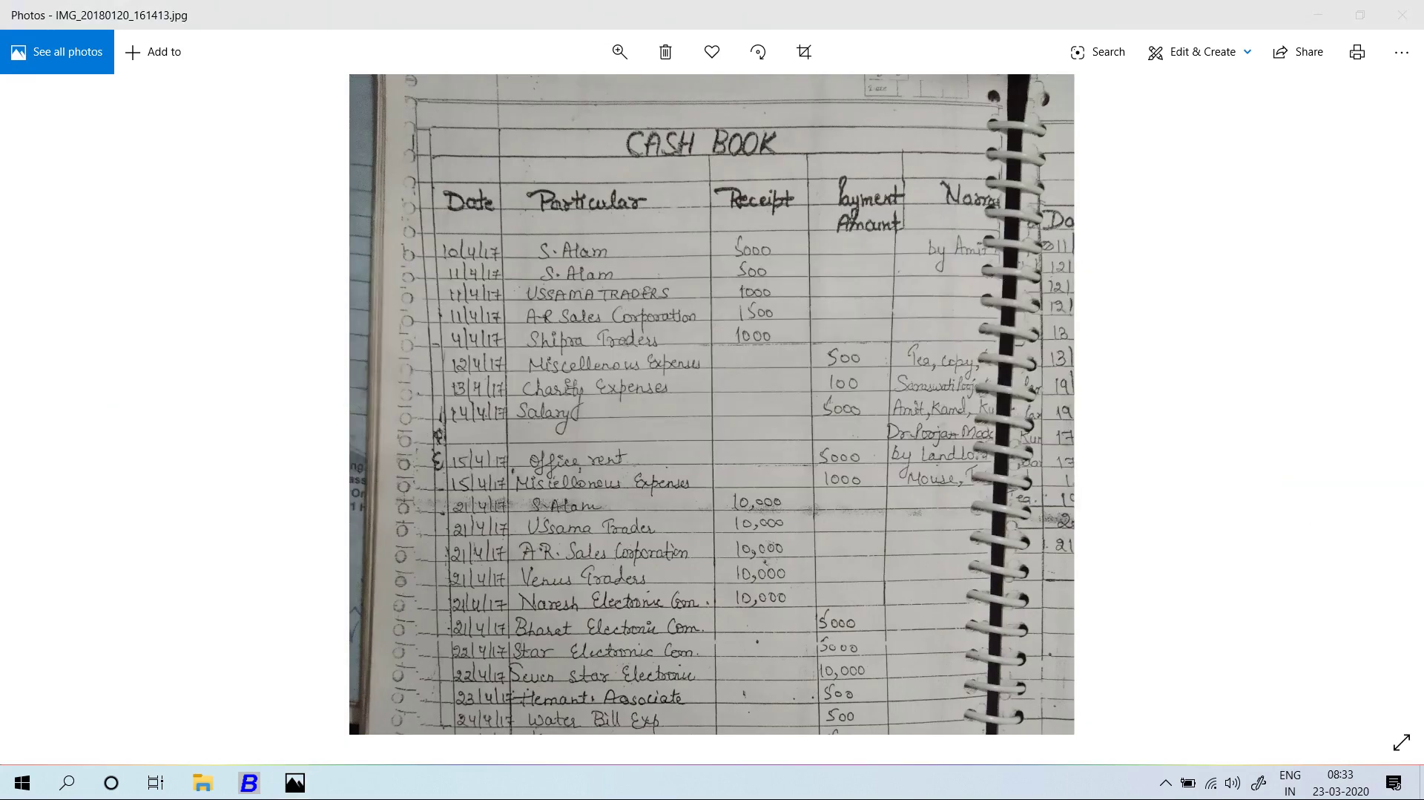
{"action": "key", "text": "alt+Tab"}
{"action": "type", "text": "1500"}
{"action": "key", "text": "Return"}
{"action": "key", "text": "Return"}
{"action": "key", "text": "Return"}
{"action": "key", "text": "Return"}
{"action": "key", "text": "Return"}
{"action": "key", "text": "Return"}
{"action": "key", "text": "Return"}
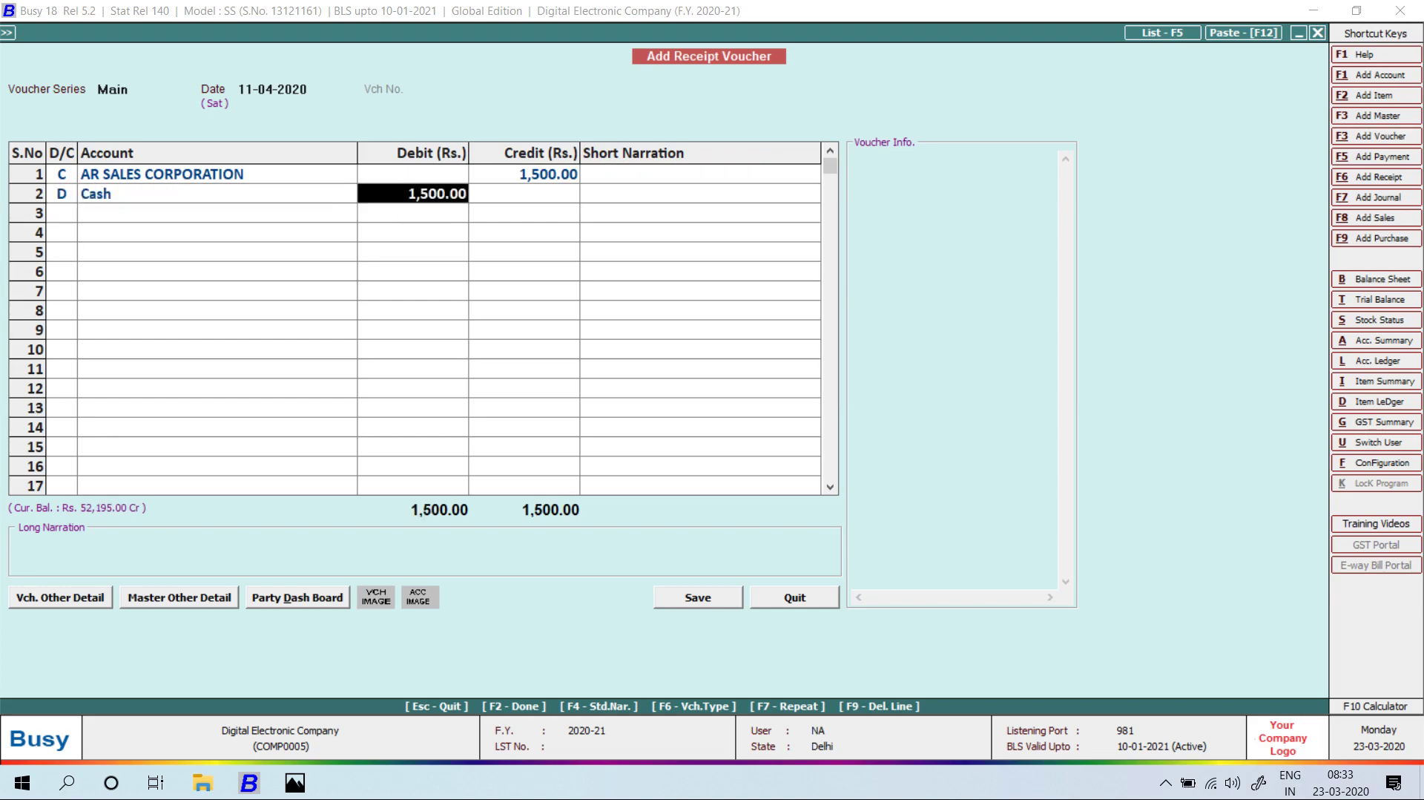
Save a 04-04-2020 receipt crediting SHIPRA TRADES 1,000 into Cash.
{"action": "key", "text": "alt+Tab"}
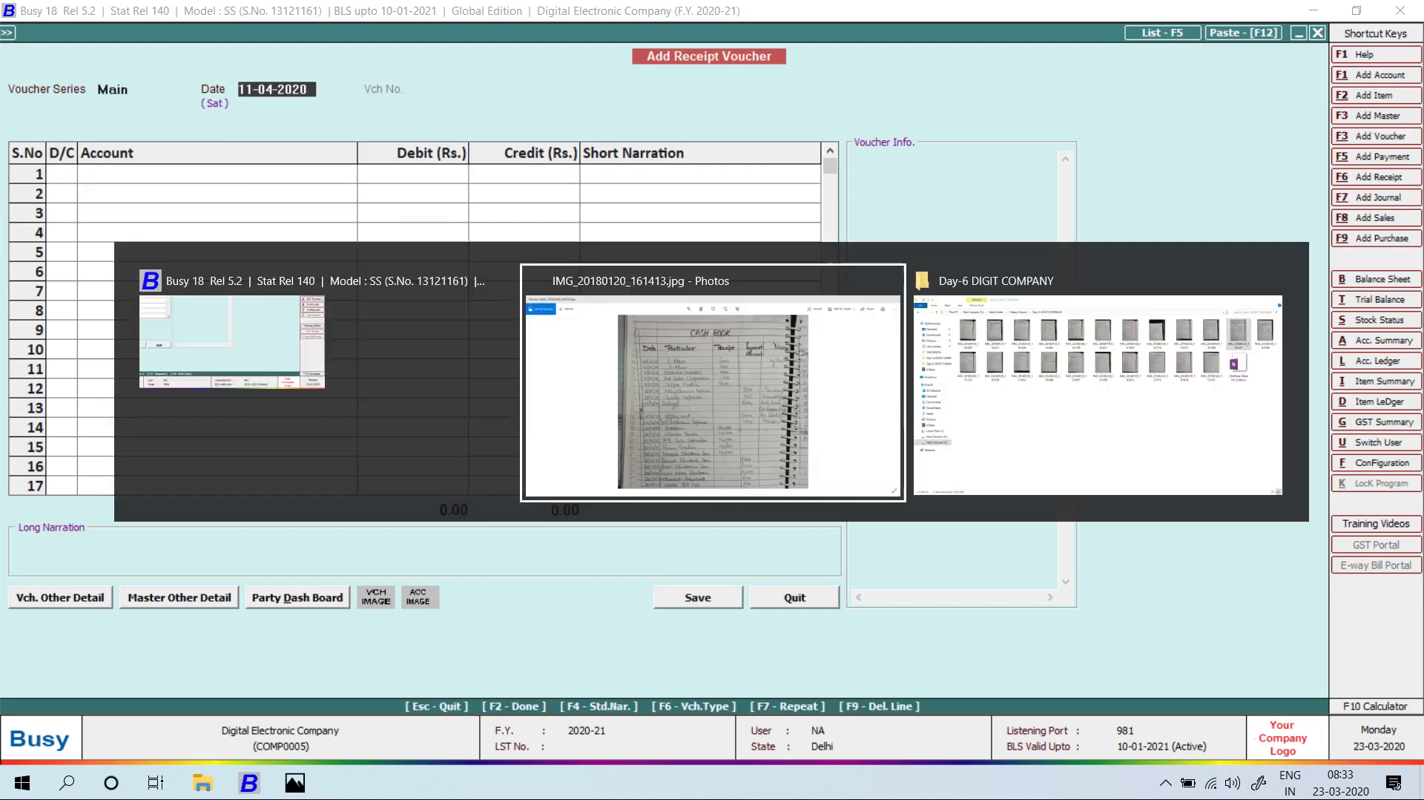
{"action": "key", "text": "alt+Tab"}
{"action": "type", "text": "4-4"}
{"action": "key", "text": "alt+Tab"}
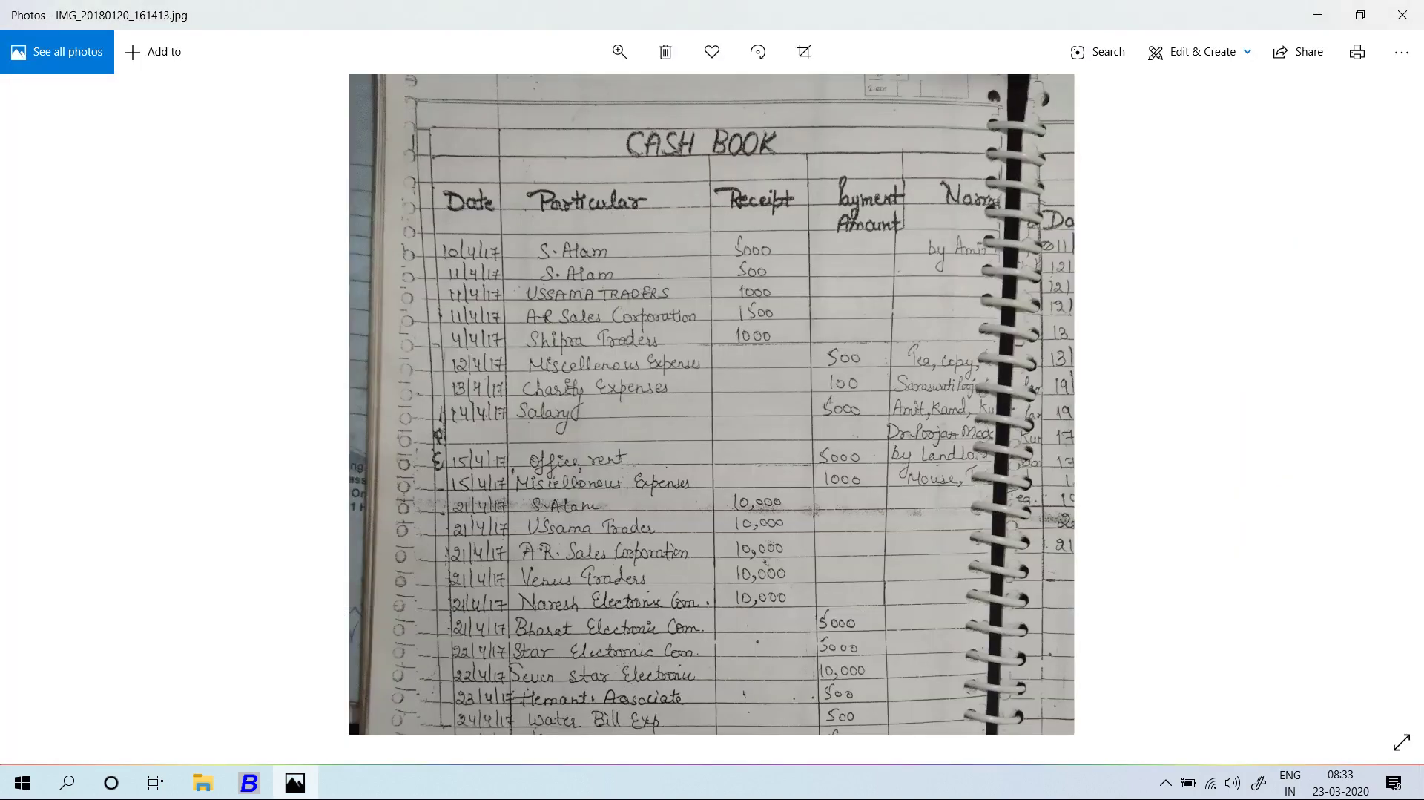
{"action": "key", "text": "alt+Tab"}
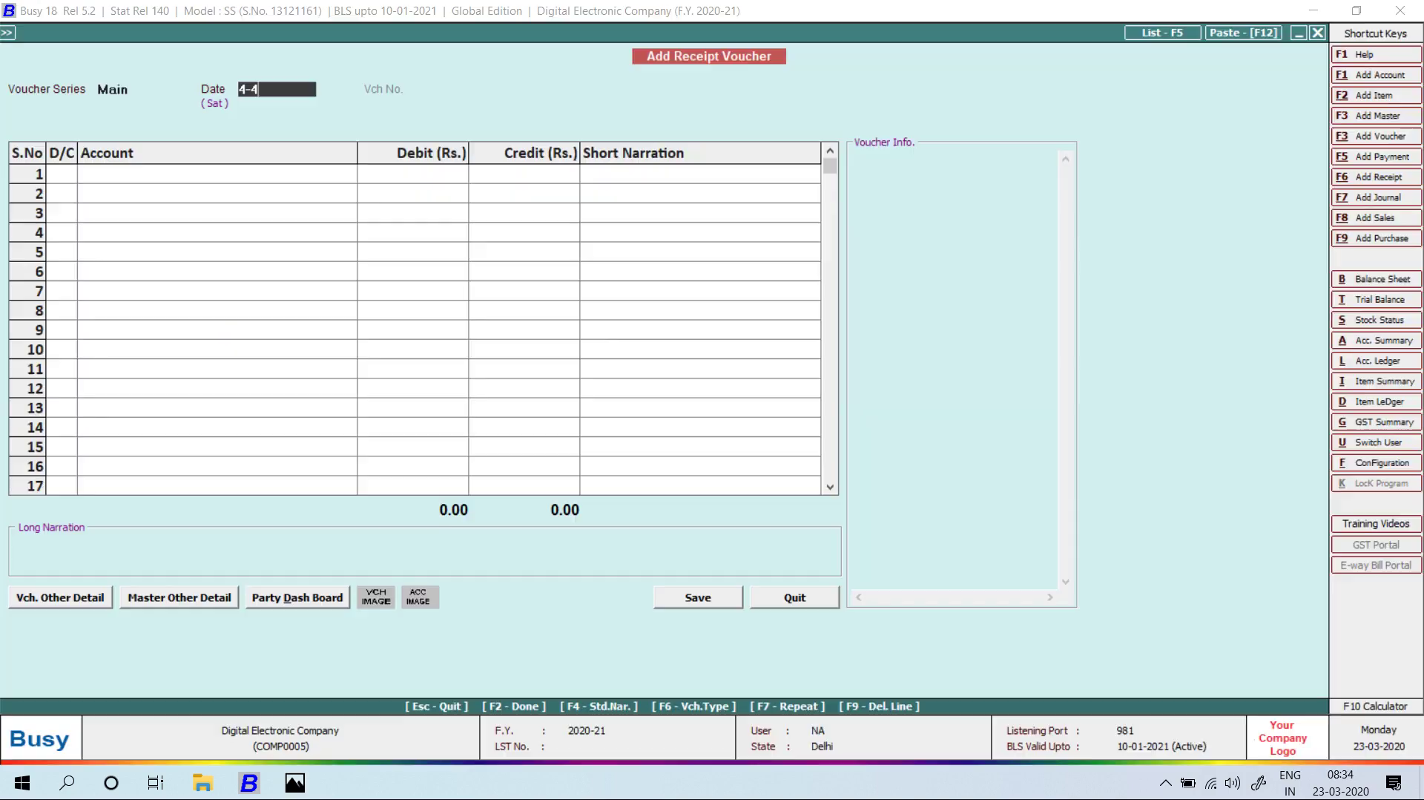
{"action": "key", "text": "Return"}
{"action": "key", "text": "alt+Tab"}
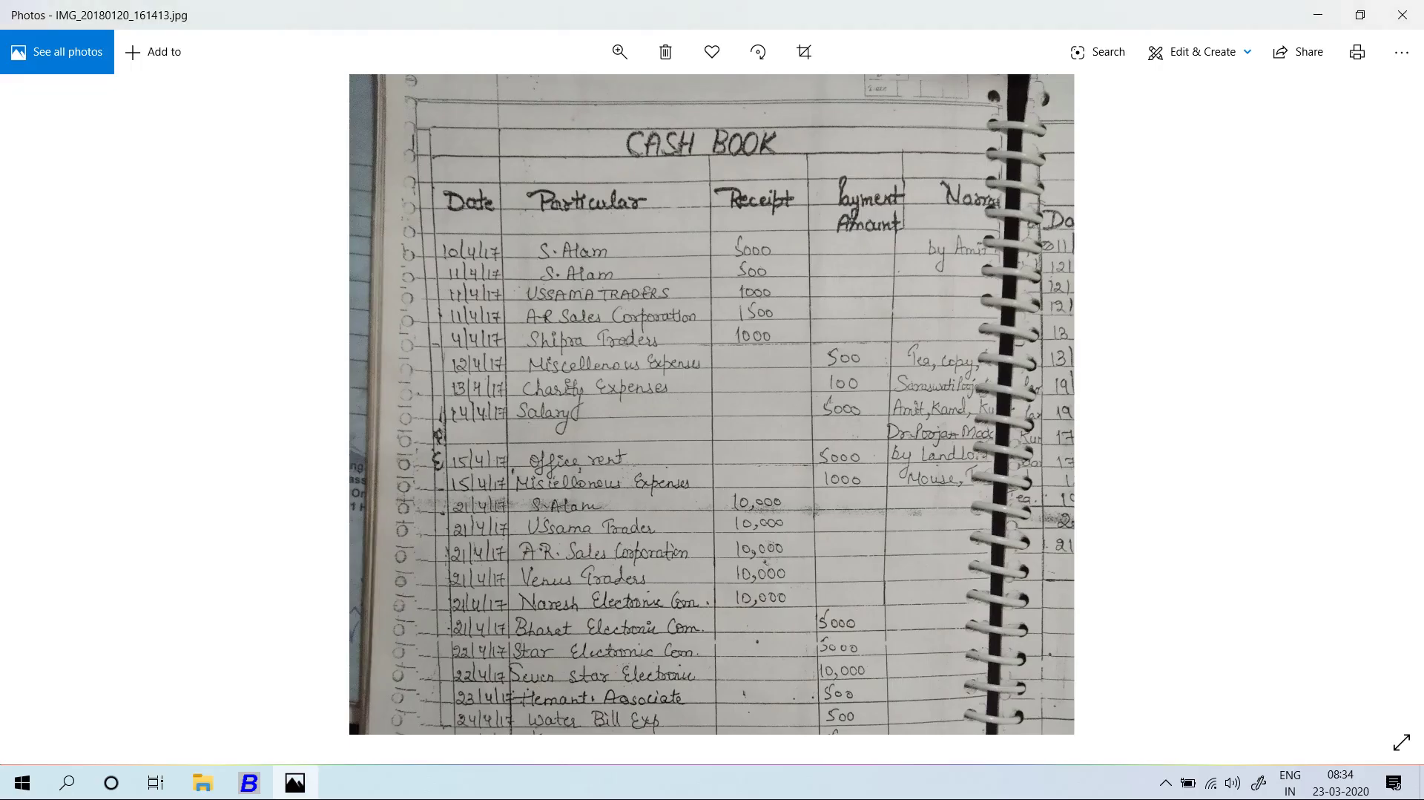
{"action": "key", "text": "alt+Tab"}
{"action": "type", "text": "sHIP"}
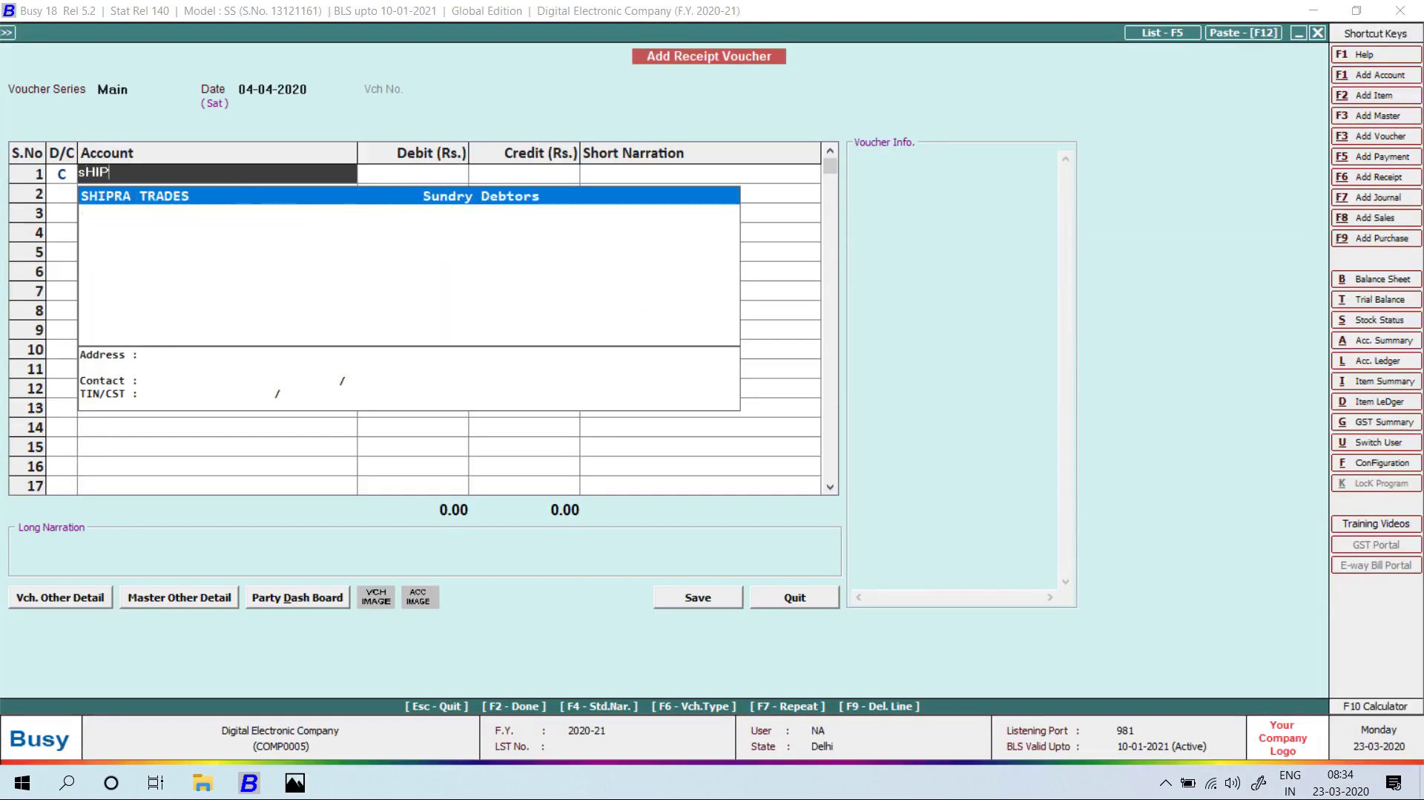
{"action": "key", "text": "Return"}
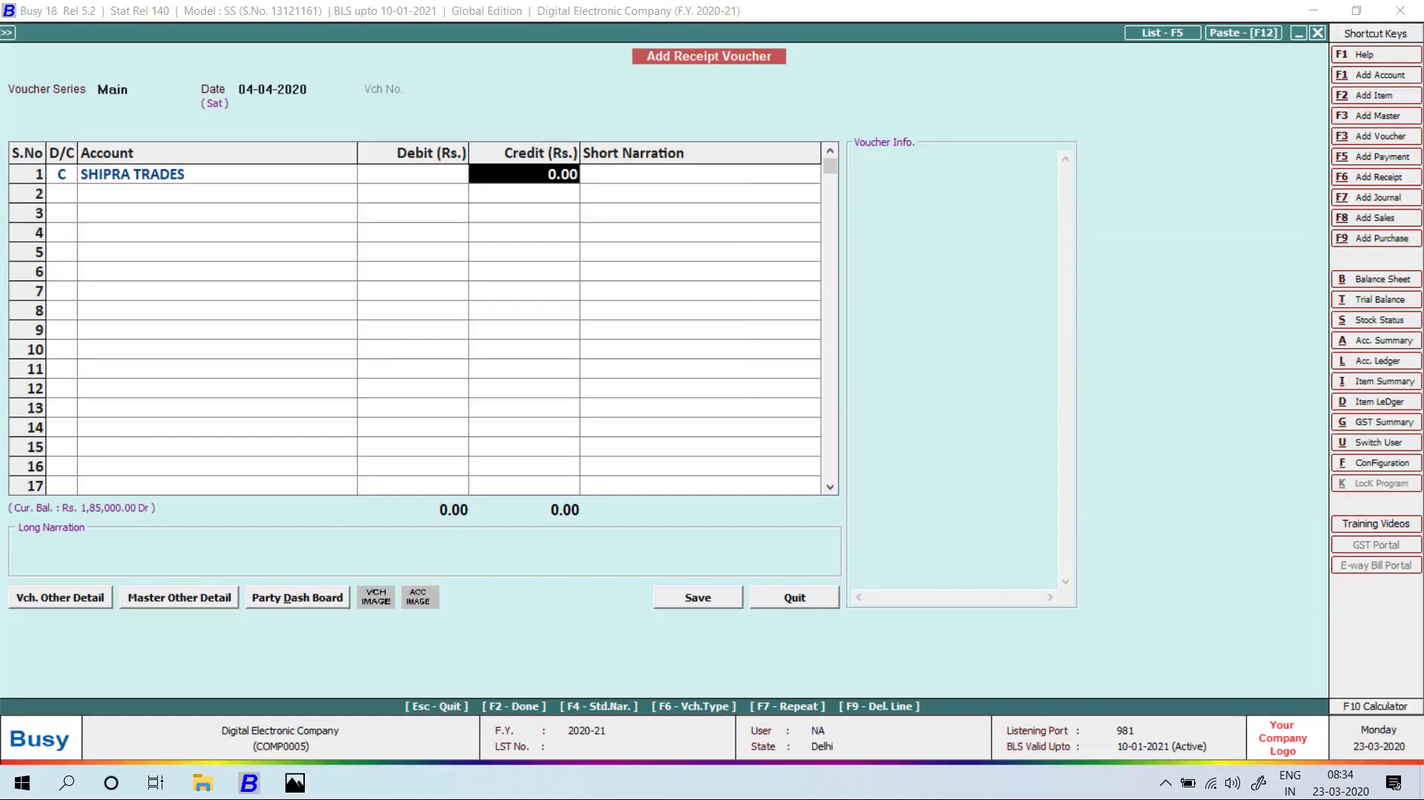
{"action": "key", "text": "alt+Tab"}
{"action": "key", "text": "alt+Tab"}
{"action": "type", "text": "1000"}
{"action": "key", "text": "Return"}
{"action": "key", "text": "Return"}
{"action": "key", "text": "Return"}
{"action": "key", "text": "Return"}
{"action": "key", "text": "Return"}
{"action": "key", "text": "Return"}
{"action": "key", "text": "Return"}
{"action": "key", "text": "Return"}
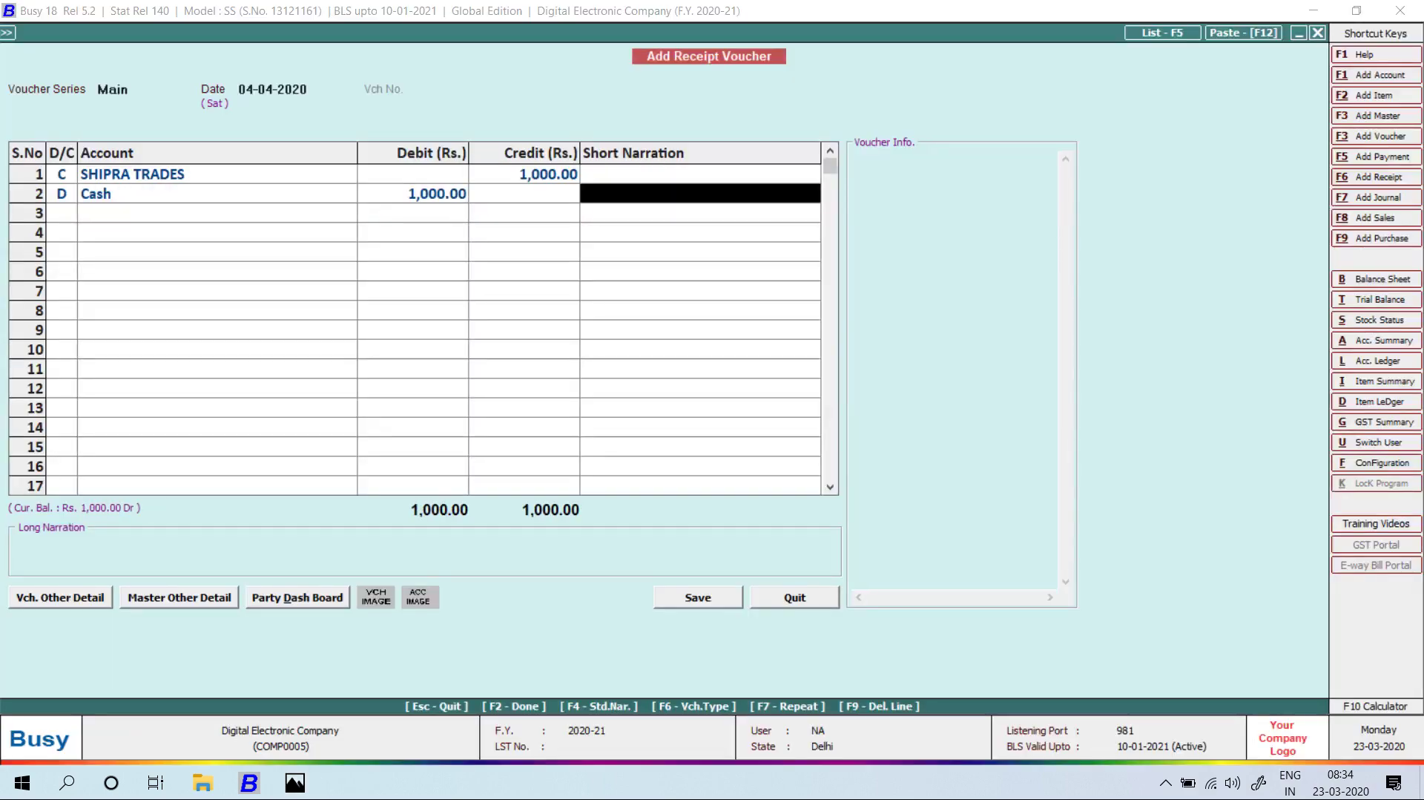
Leave receipt entry and move to the payment transaction options.
{"action": "key", "text": "Return"}
{"action": "key", "text": "alt+Tab"}
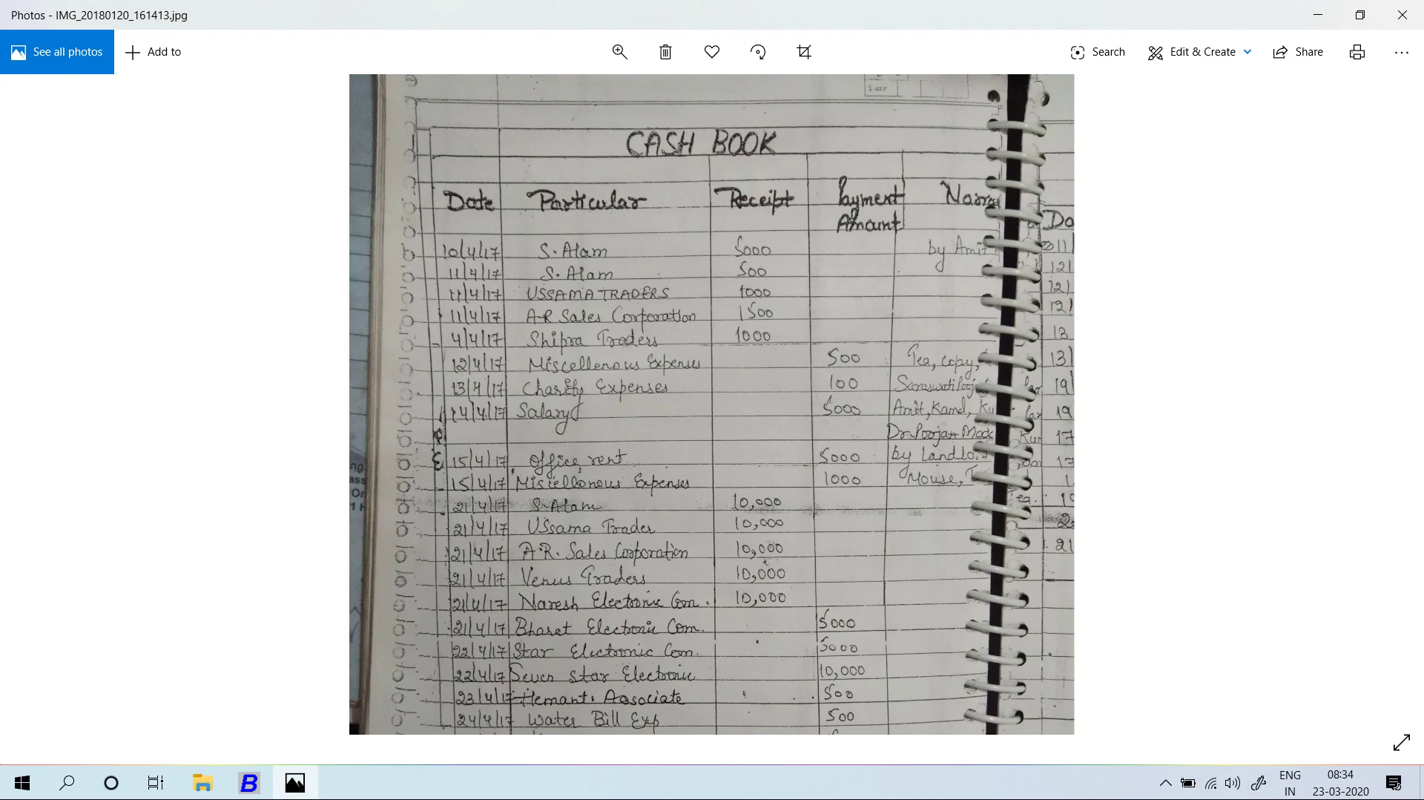
{"action": "key", "text": "alt+Tab"}
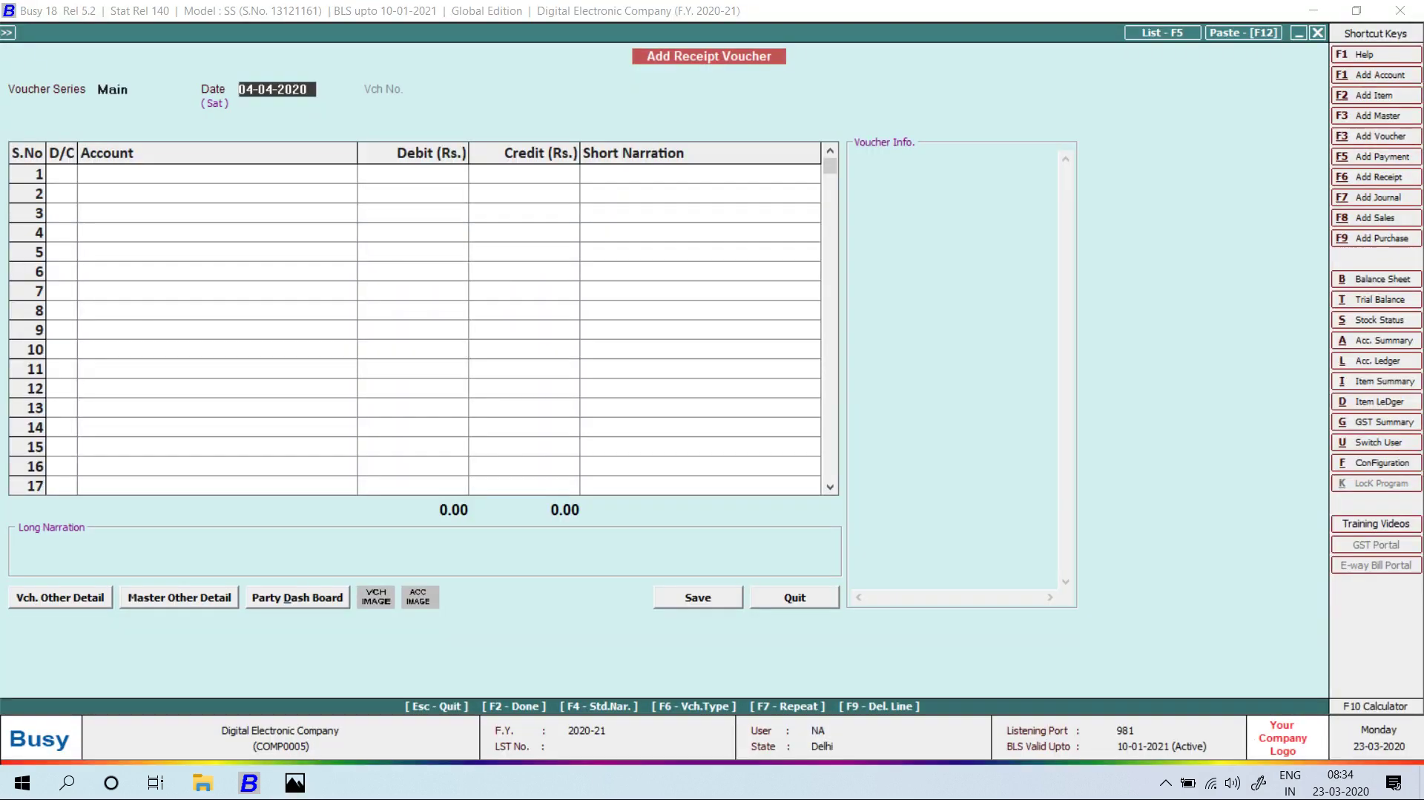
{"action": "key", "text": "Escape"}
{"action": "key", "text": "Up"}
{"action": "key", "text": "Up"}
Start a payment voucher debiting Miscellaneous Expenses 500 with Cash credited.
{"action": "key", "text": "Return"}
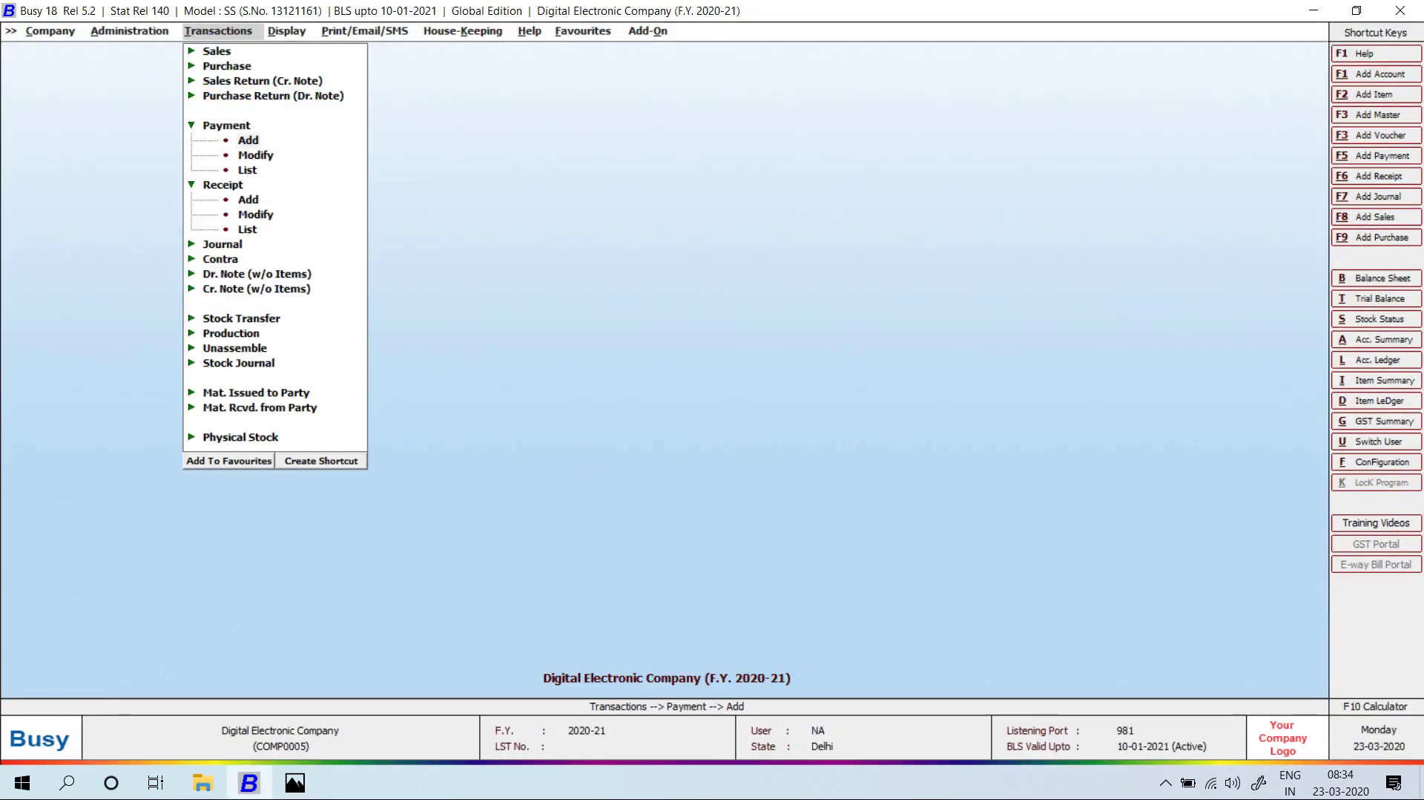
{"action": "key", "text": "Return"}
{"action": "key", "text": "Return"}
{"action": "type", "text": "15-04"}
{"action": "key", "text": "Return"}
{"action": "key", "text": "Return"}
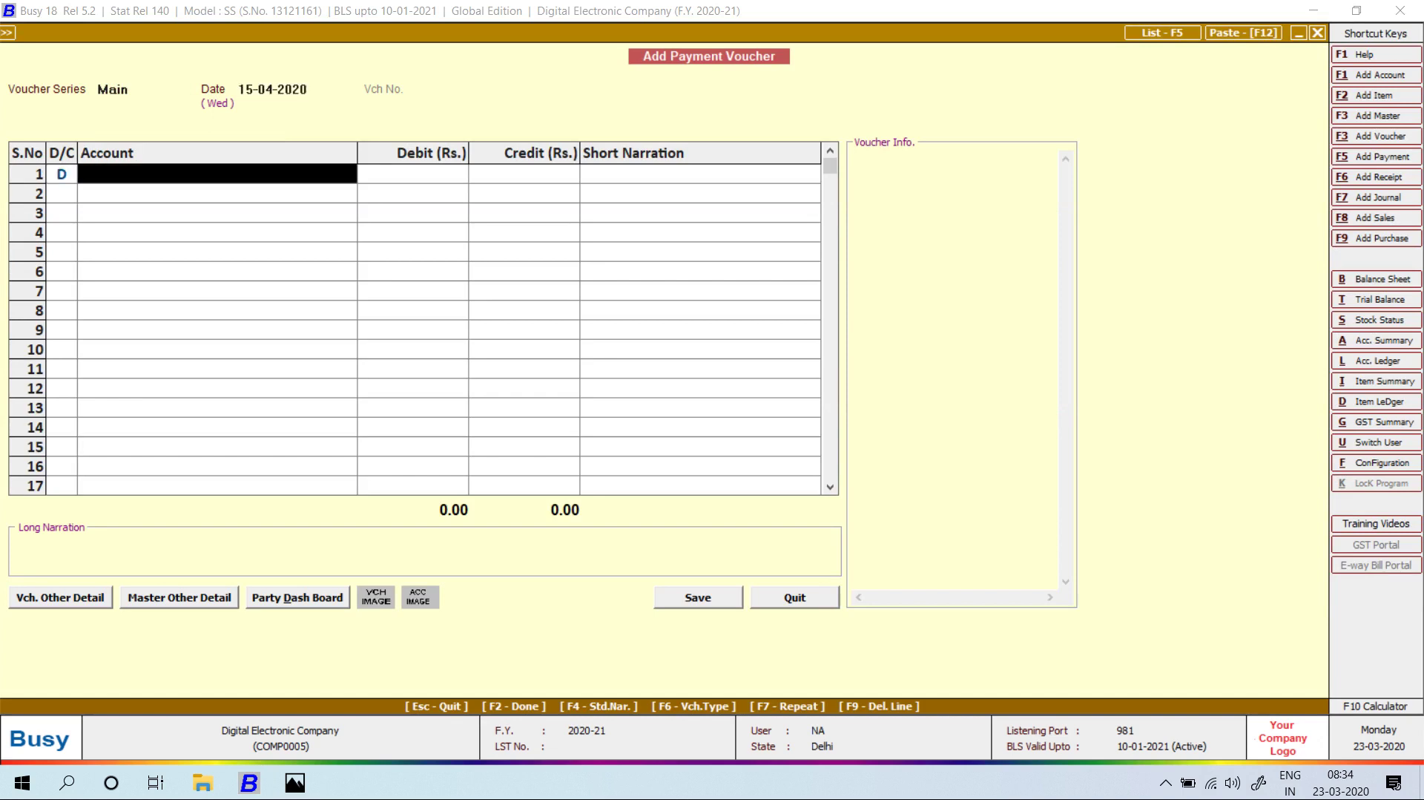
{"action": "type", "text": "mi"}
{"action": "key", "text": "Return"}
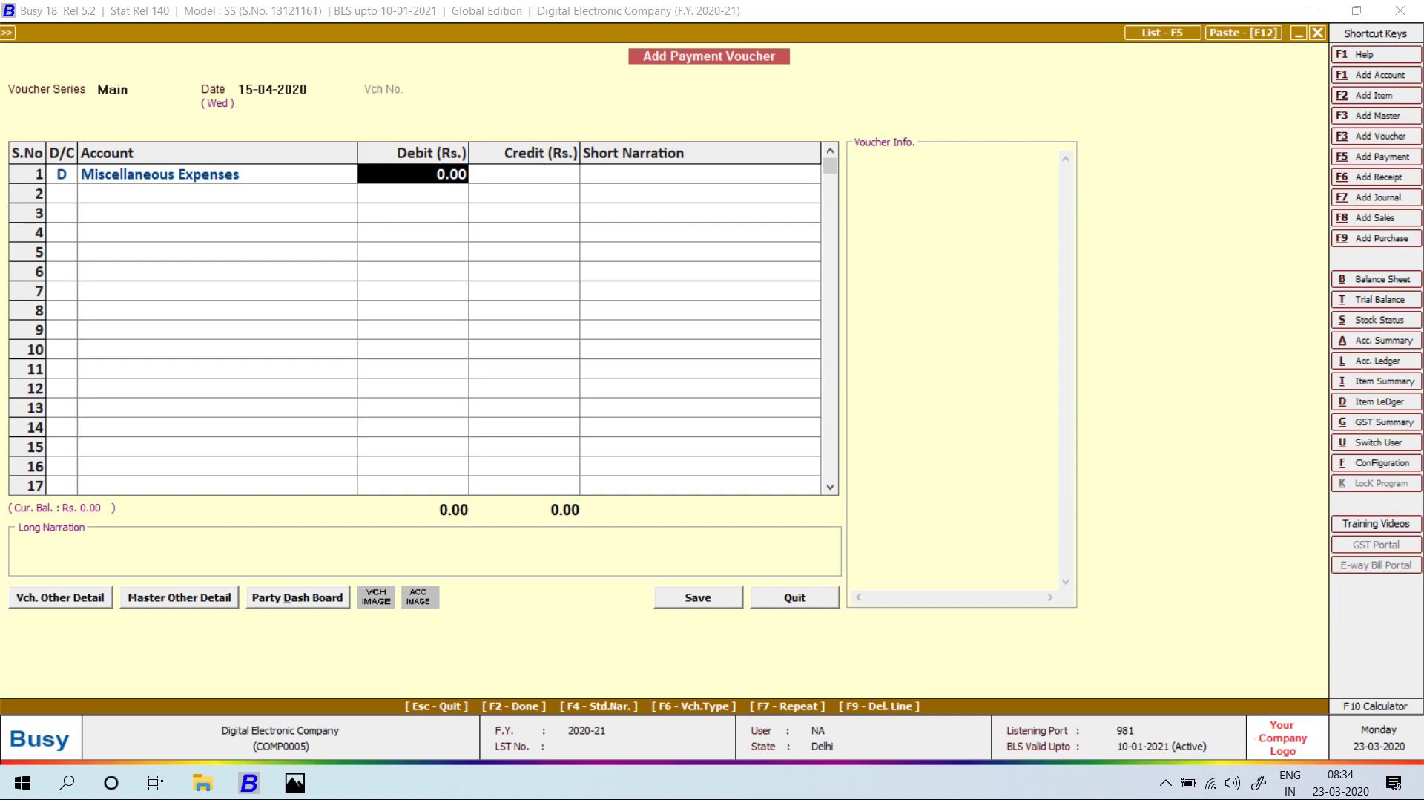
{"action": "key", "text": "alt+Tab"}
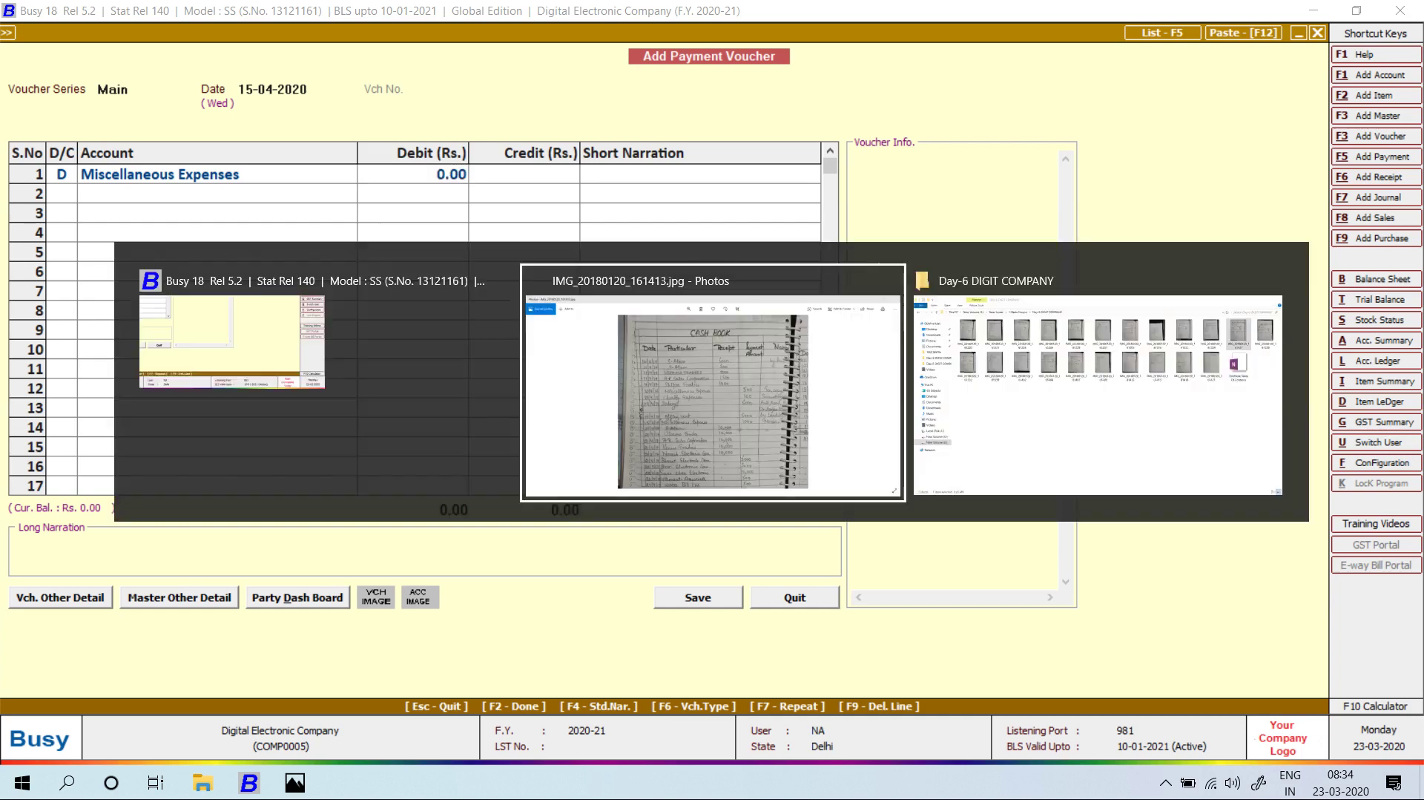
{"action": "key", "text": "alt+Tab"}
{"action": "type", "text": "500"}
{"action": "key", "text": "Return"}
{"action": "key", "text": "Return"}
{"action": "key", "text": "Return"}
{"action": "key", "text": "Return"}
{"action": "key", "text": "Return"}
Add the narration TEA COPY to the Miscellaneous Expenses line.
{"action": "key", "text": "Up"}
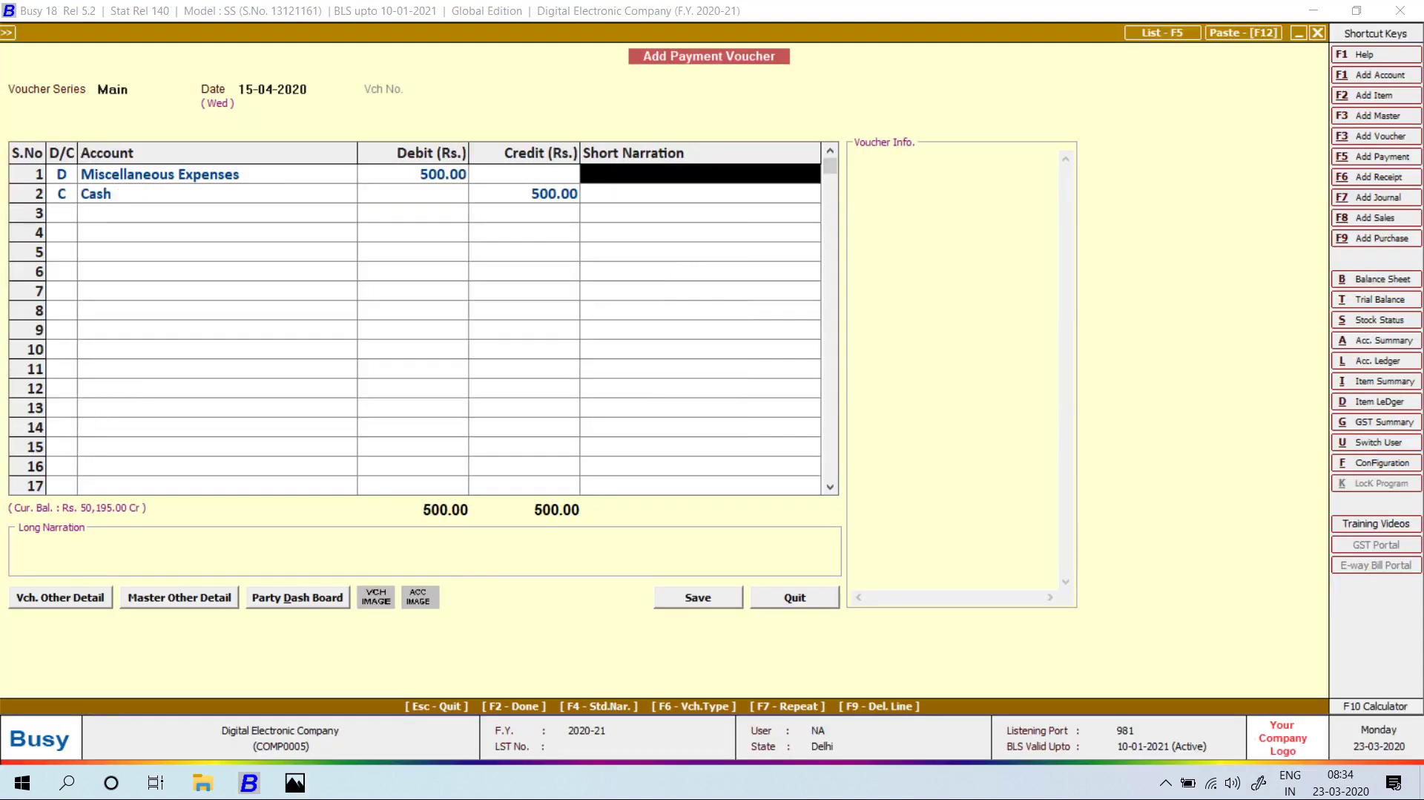
{"action": "key", "text": "alt+Tab"}
{"action": "key", "text": "alt+Tab"}
{"action": "type", "text": "TEA COPY"}
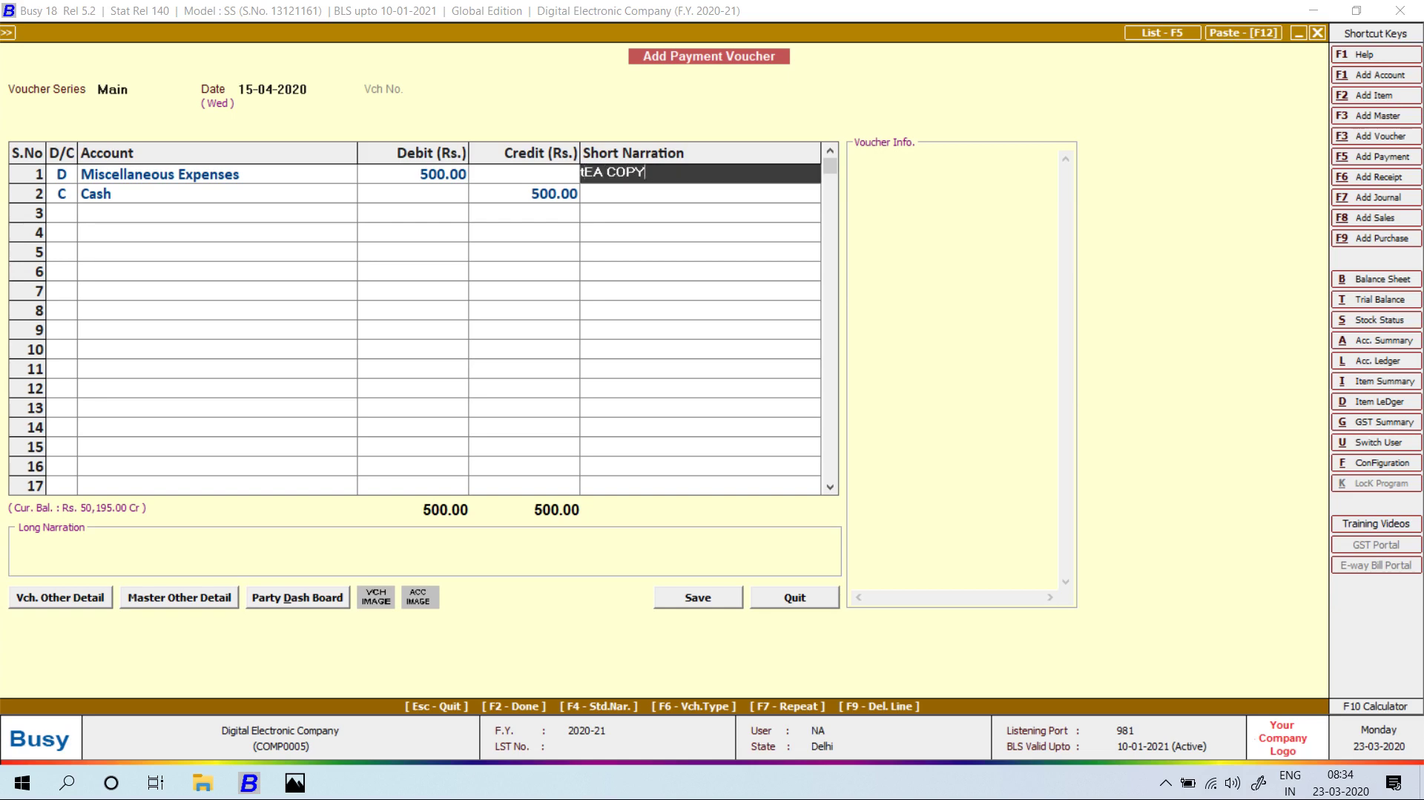
{"action": "key", "text": "alt+Tab"}
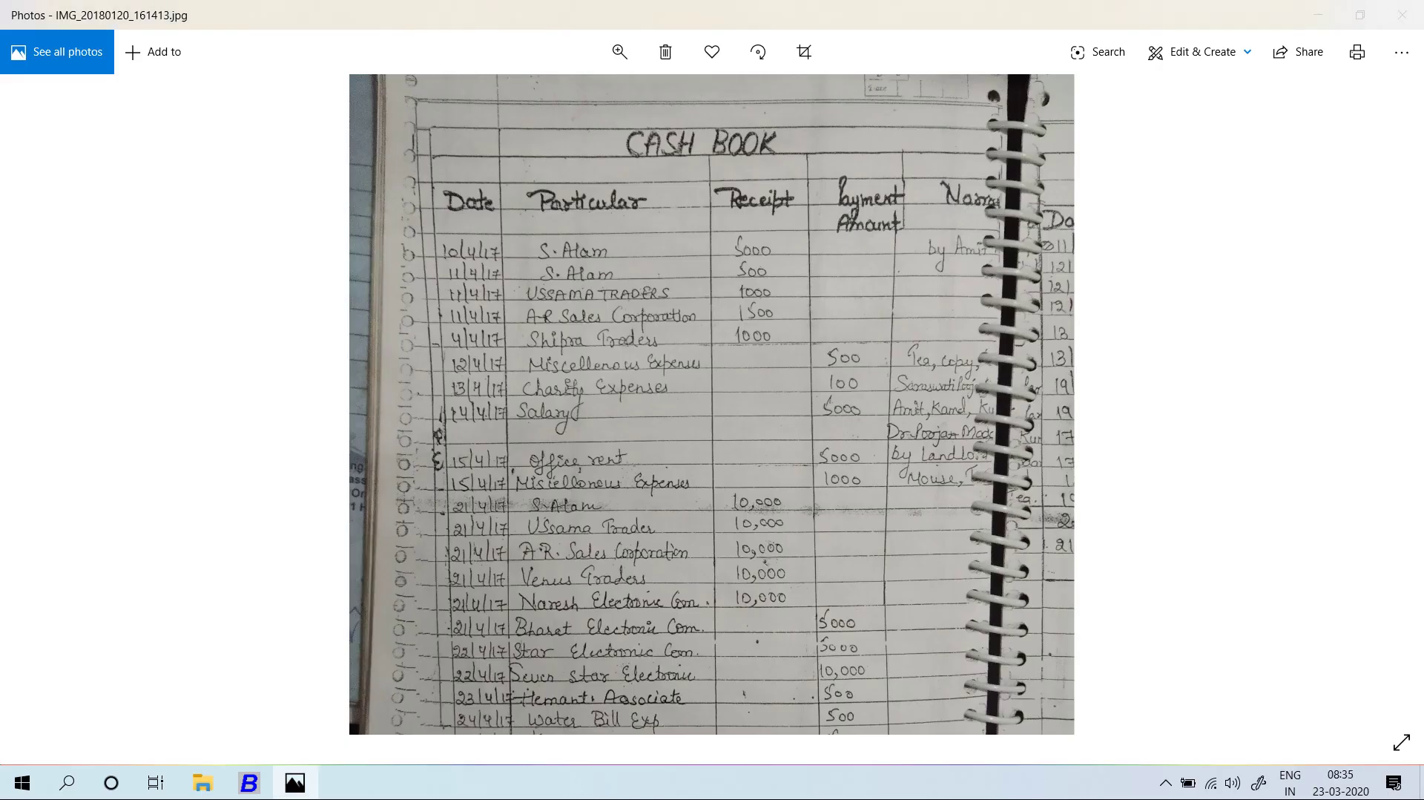
{"action": "key", "text": "alt+Tab"}
{"action": "key", "text": "Return"}
{"action": "key", "text": "Return"}
{"action": "key", "text": "Up"}
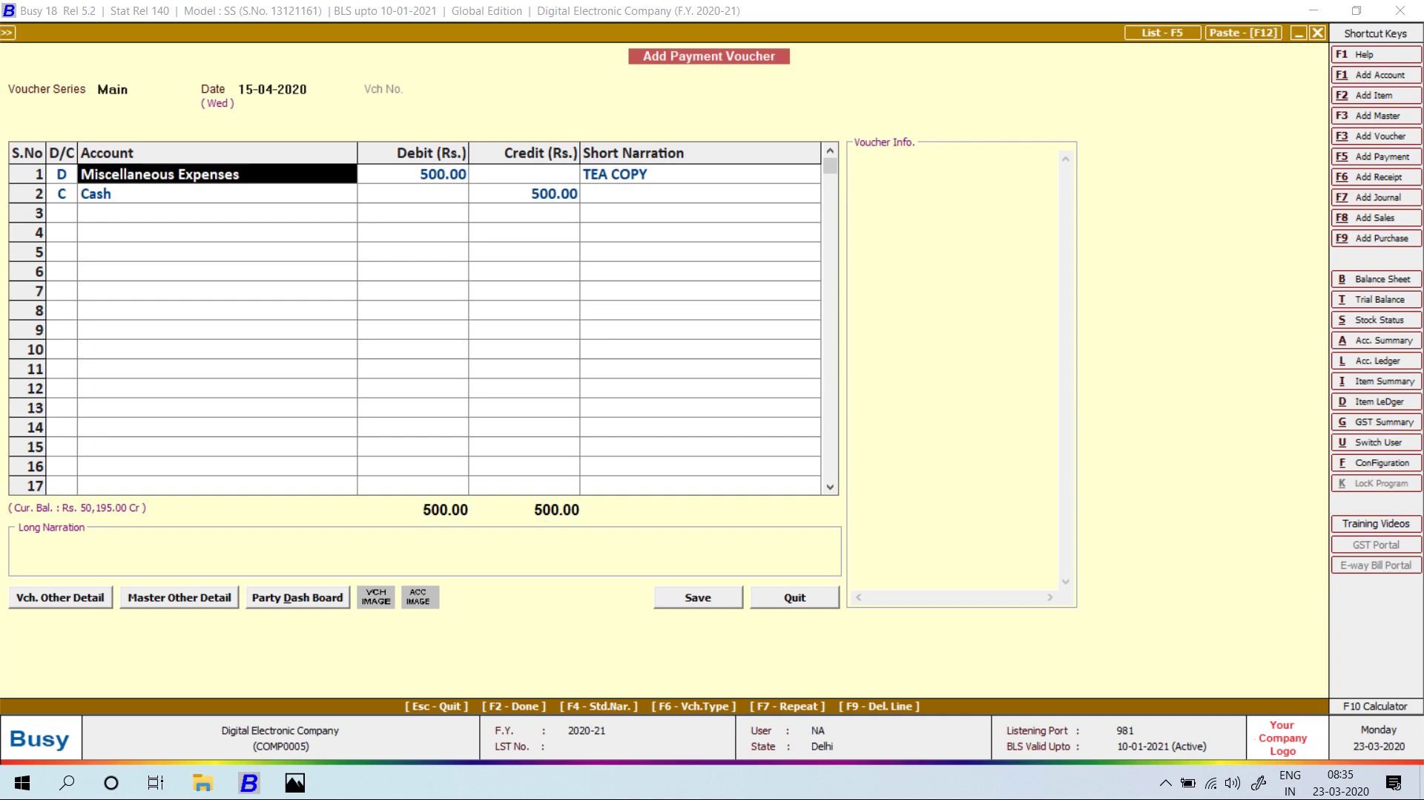
{"action": "key", "text": "Return"}
{"action": "key", "text": "Return"}
{"action": "key", "text": "Return"}
{"action": "key", "text": "Return"}
{"action": "key", "text": "Return"}
{"action": "key", "text": "Return"}
{"action": "key", "text": "Return"}
{"action": "key", "text": "Return"}
{"action": "key", "text": "Return"}
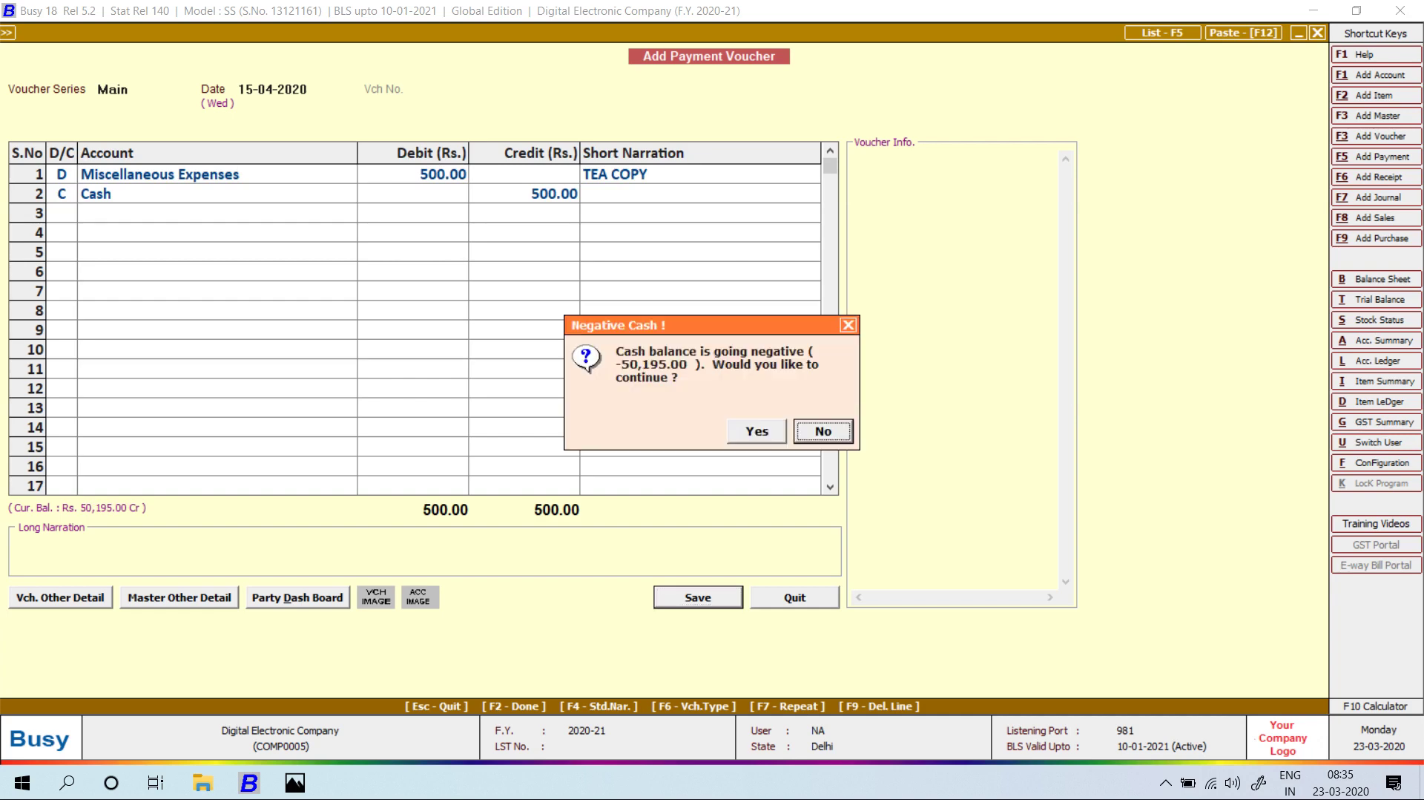
Correct the voucher date to 12-04-2020 and save despite the negative cash warning.
{"action": "key", "text": "Return"}
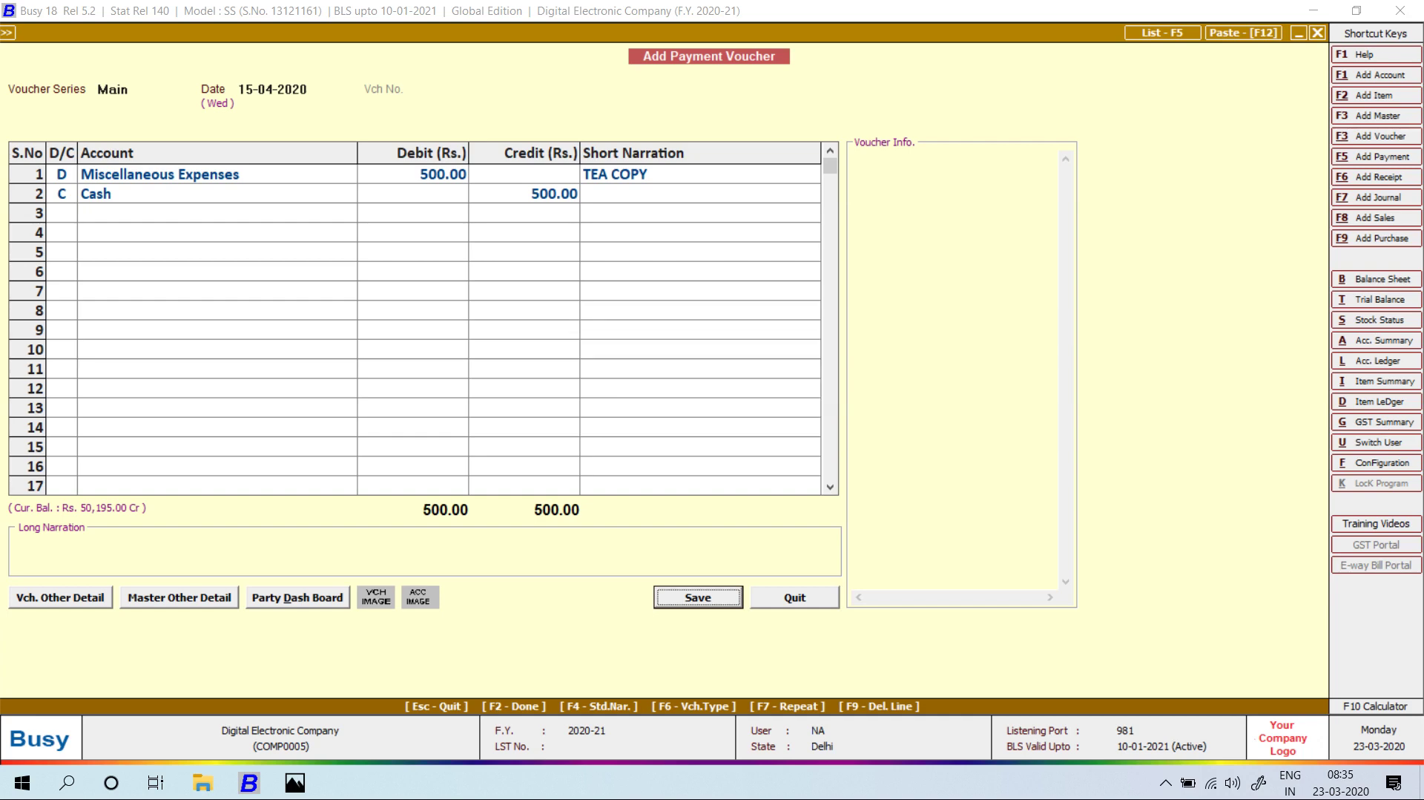
{"action": "key", "text": "Up"}
{"action": "key", "text": "alt+Tab"}
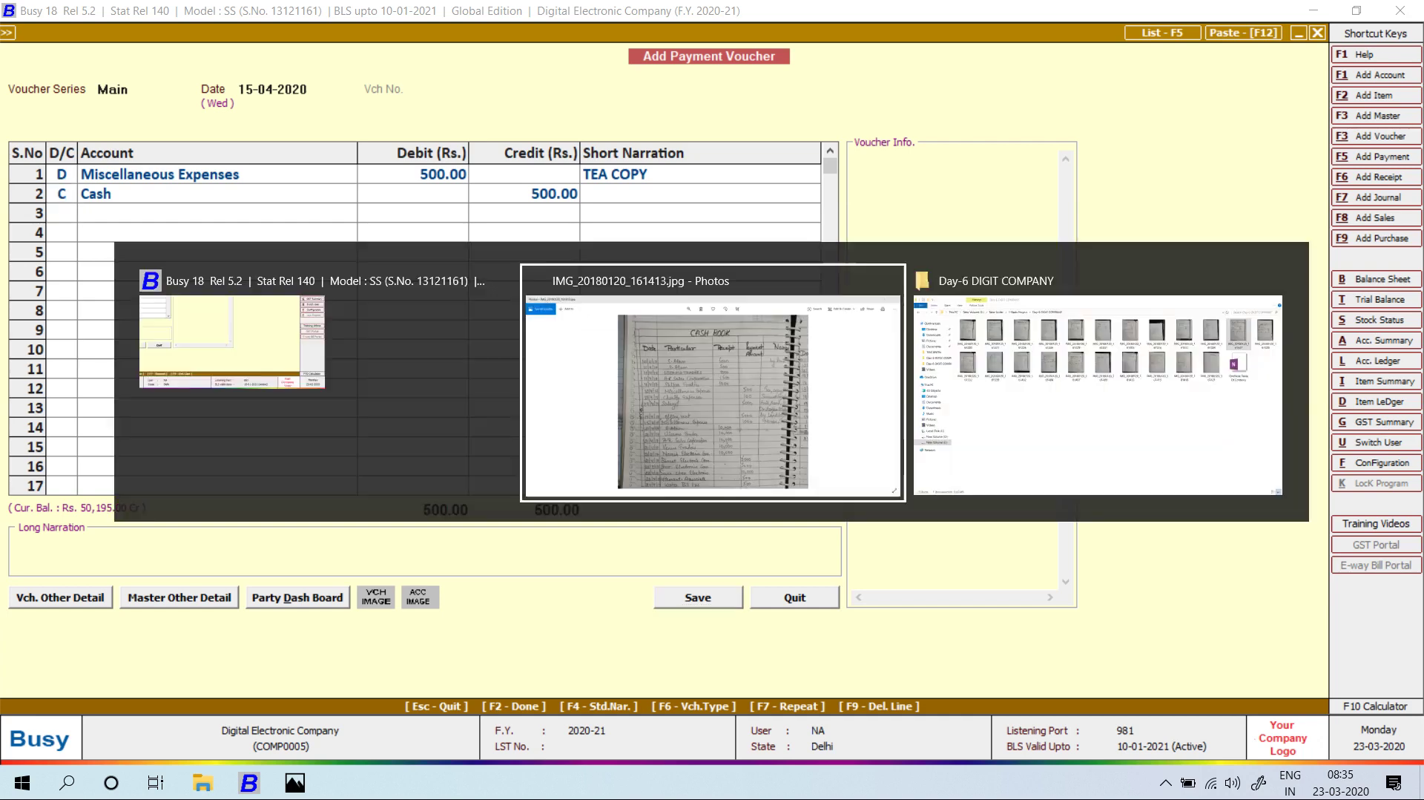
{"action": "key", "text": "alt+Tab"}
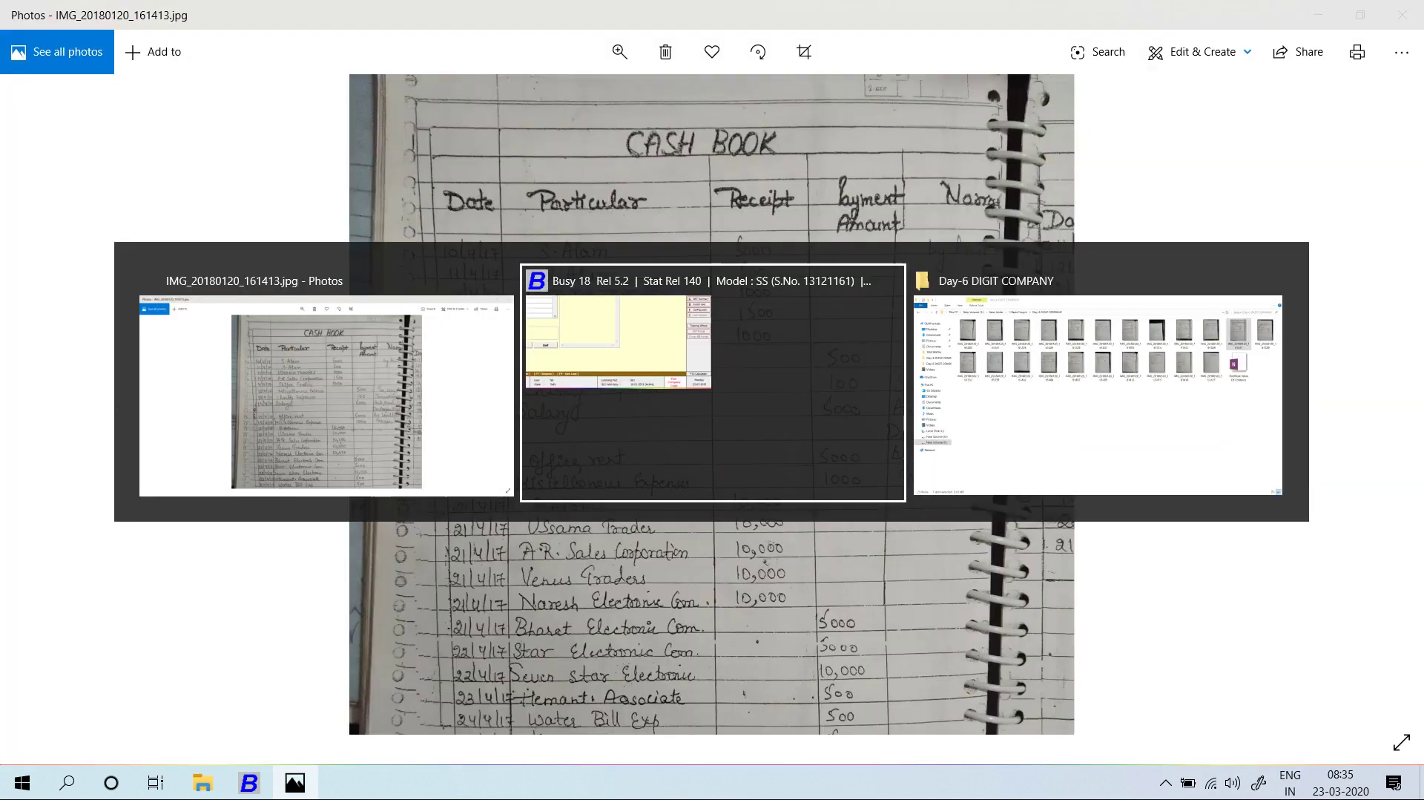
{"action": "key", "text": "Up"}
{"action": "key", "text": "Up"}
{"action": "type", "text": "12"}
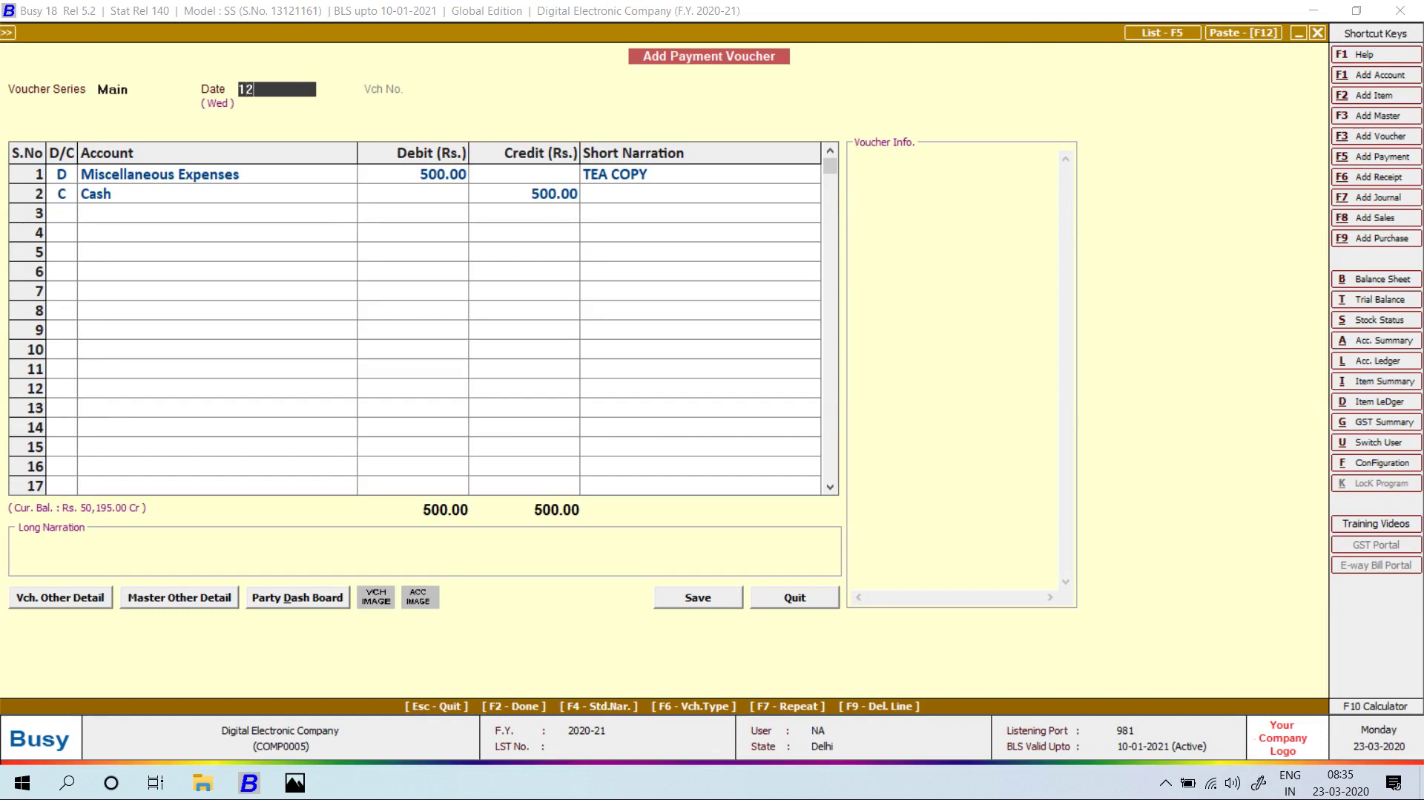
{"action": "key", "text": "Return"}
{"action": "key", "text": "Return"}
{"action": "key", "text": "Return"}
{"action": "key", "text": "Return"}
{"action": "key", "text": "Return"}
{"action": "key", "text": "Return"}
{"action": "key", "text": "Return"}
{"action": "key", "text": "Return"}
{"action": "key", "text": "Return"}
{"action": "key", "text": "Return"}
{"action": "key", "text": "Return"}
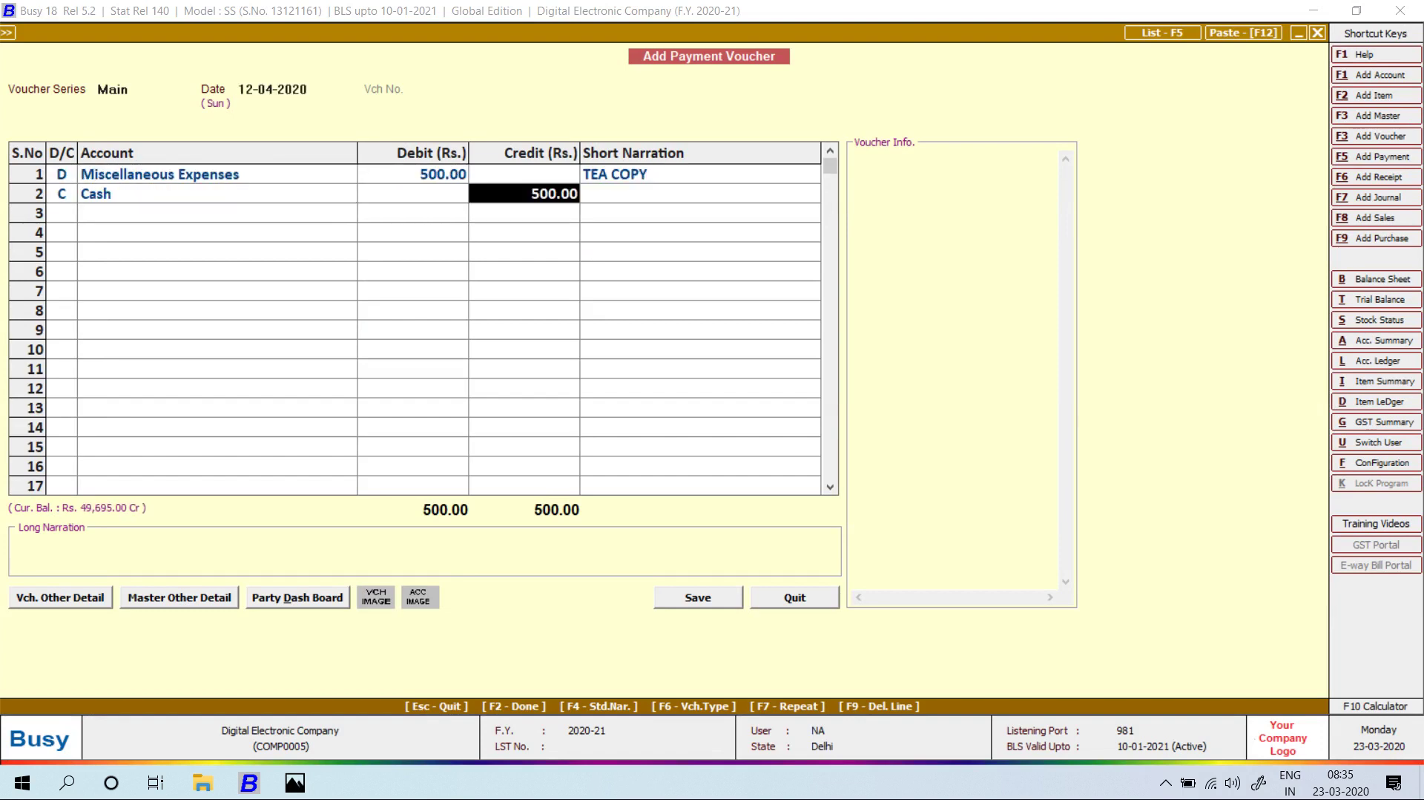
{"action": "key", "text": "Left"}
{"action": "key", "text": "Return"}
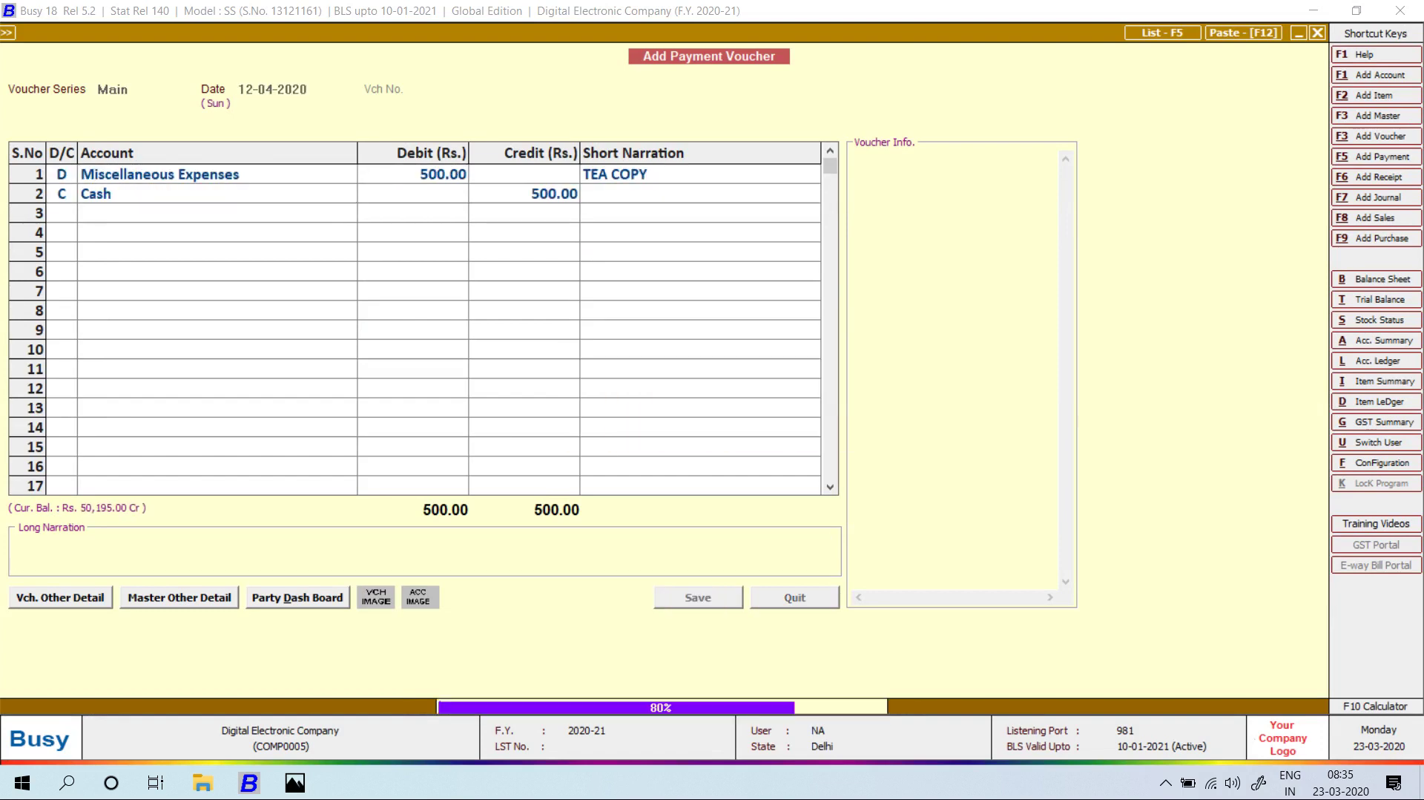
{"action": "key", "text": "Return"}
Save a 13-04-2020 payment of 100 to Charity & Donations from Cash, accepting negative cash.
{"action": "key", "text": "alt+Tab"}
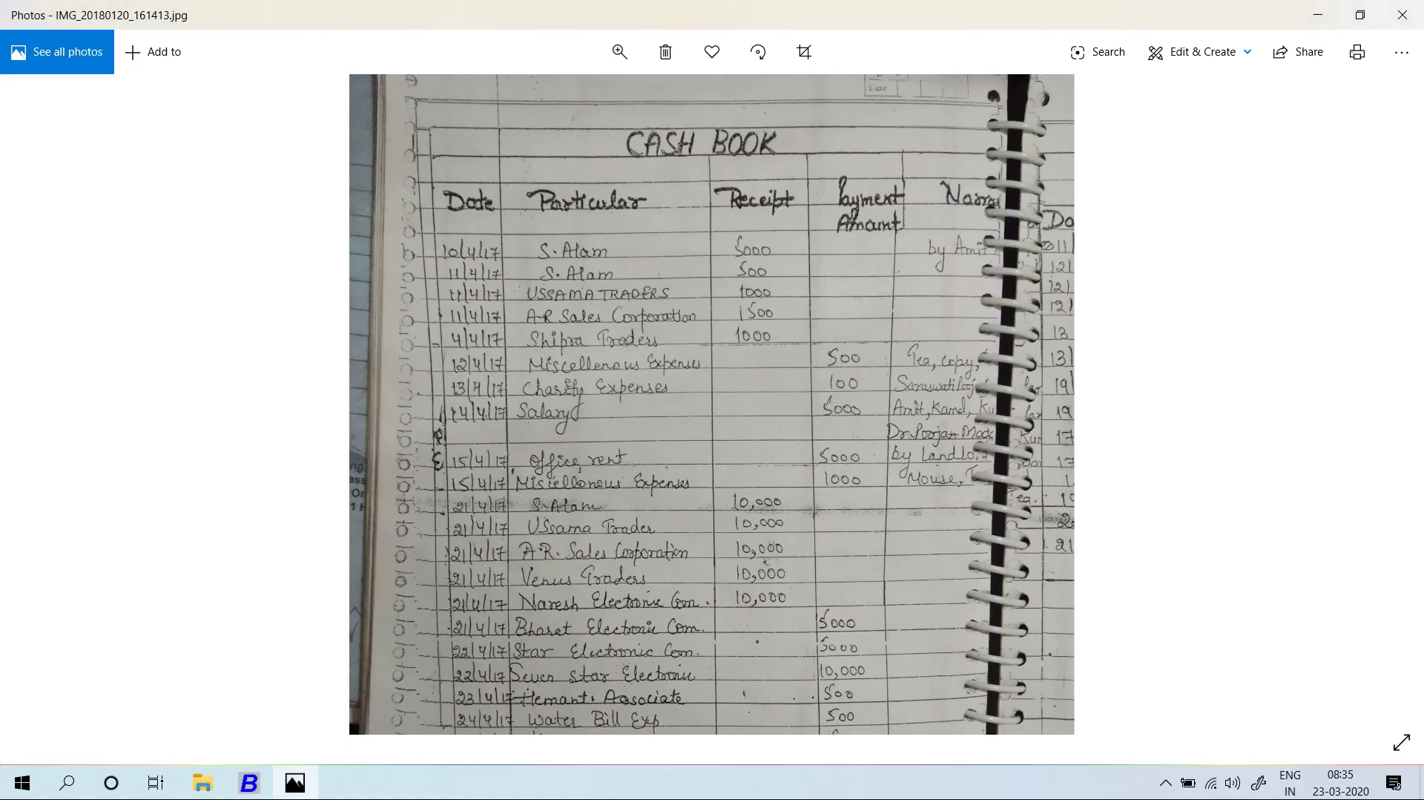
{"action": "scroll", "coordinate": [712, 404], "scroll_direction": "down", "scroll_amount": 2}
{"action": "key", "text": "alt+Tab"}
{"action": "key", "text": "Return"}
{"action": "key", "text": "Return"}
{"action": "type", "text": "cHI"}
{"action": "key", "text": "BackSpace"}
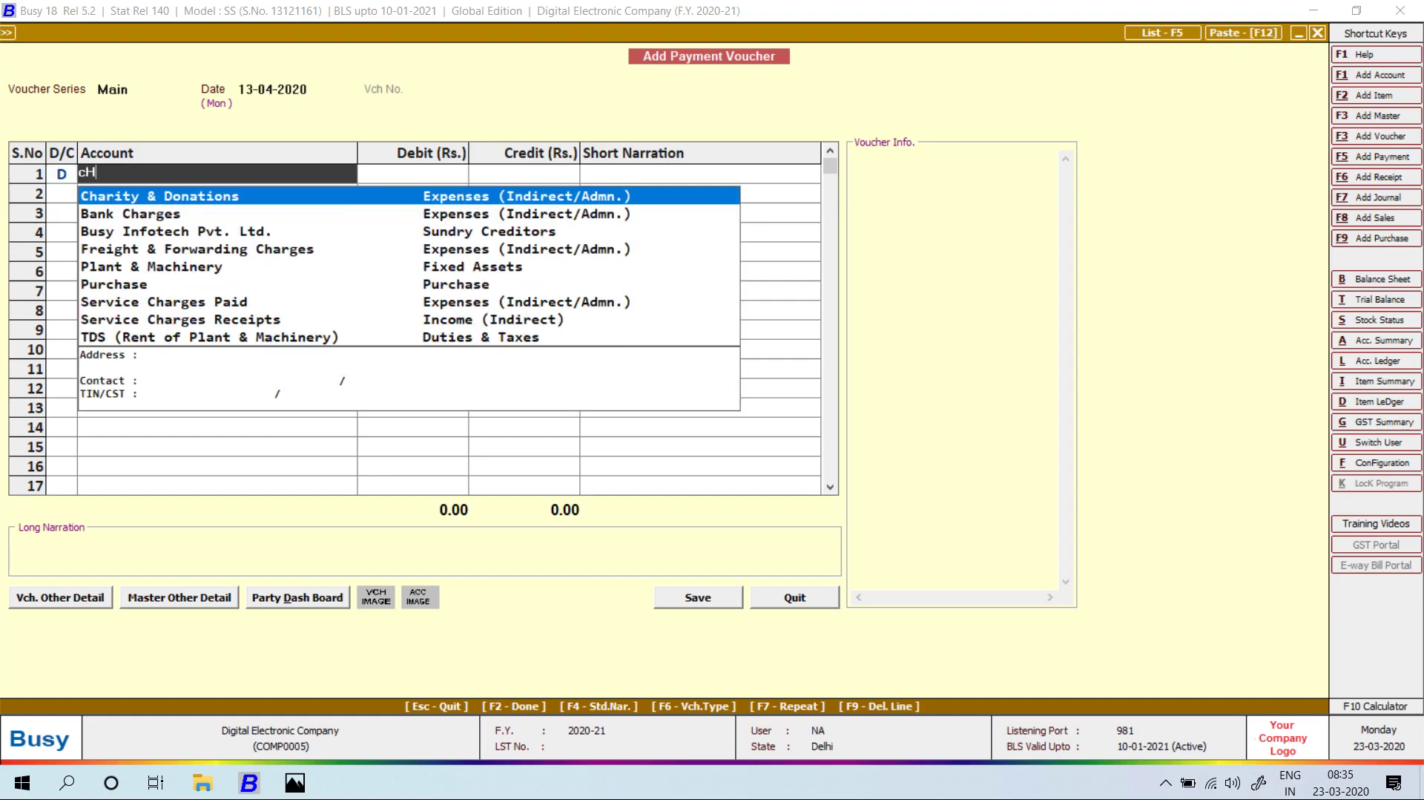
{"action": "key", "text": "alt+Tab"}
{"action": "key", "text": "alt+Tab"}
{"action": "key", "text": "Return"}
{"action": "type", "text": "1"}
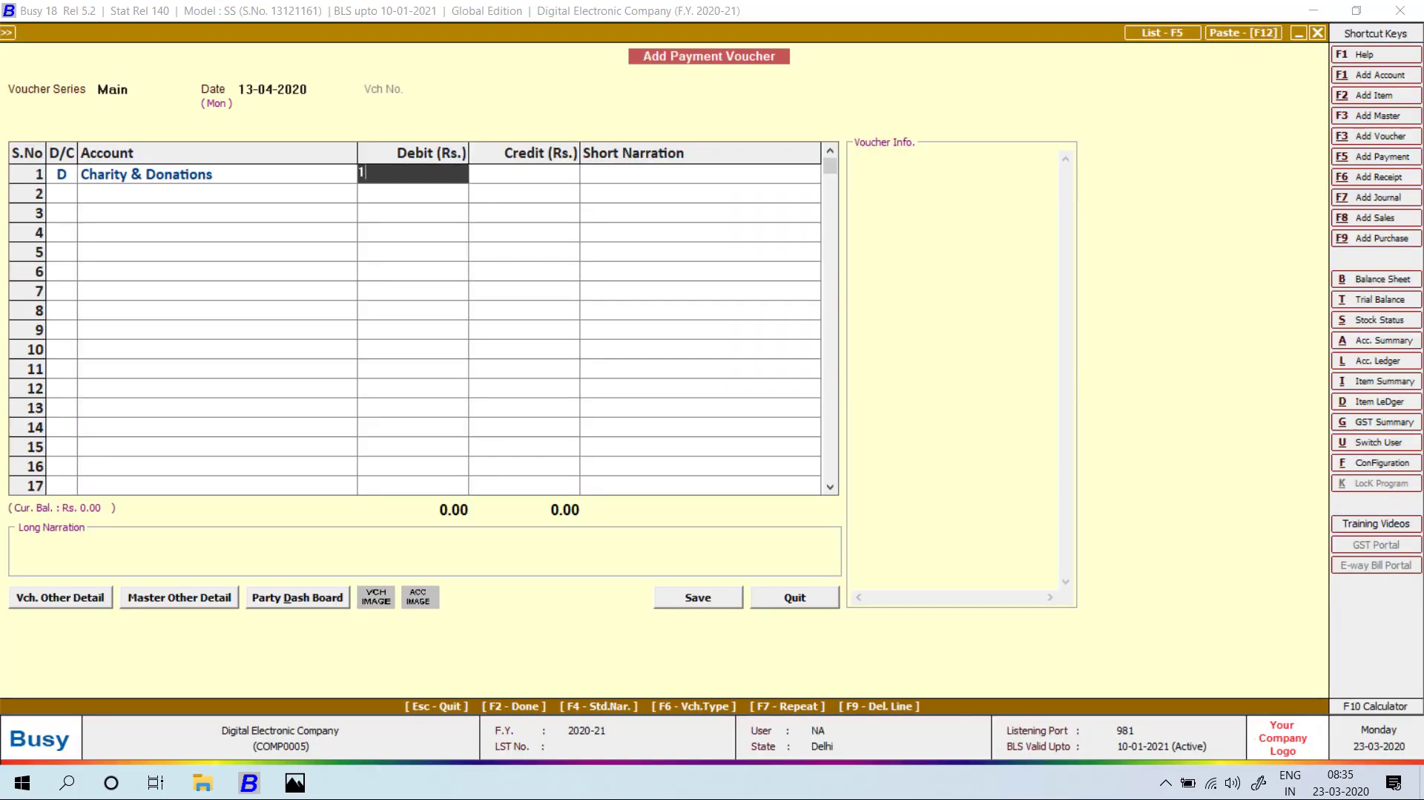
{"action": "type", "text": "00"}
{"action": "key", "text": "Return"}
{"action": "key", "text": "Return"}
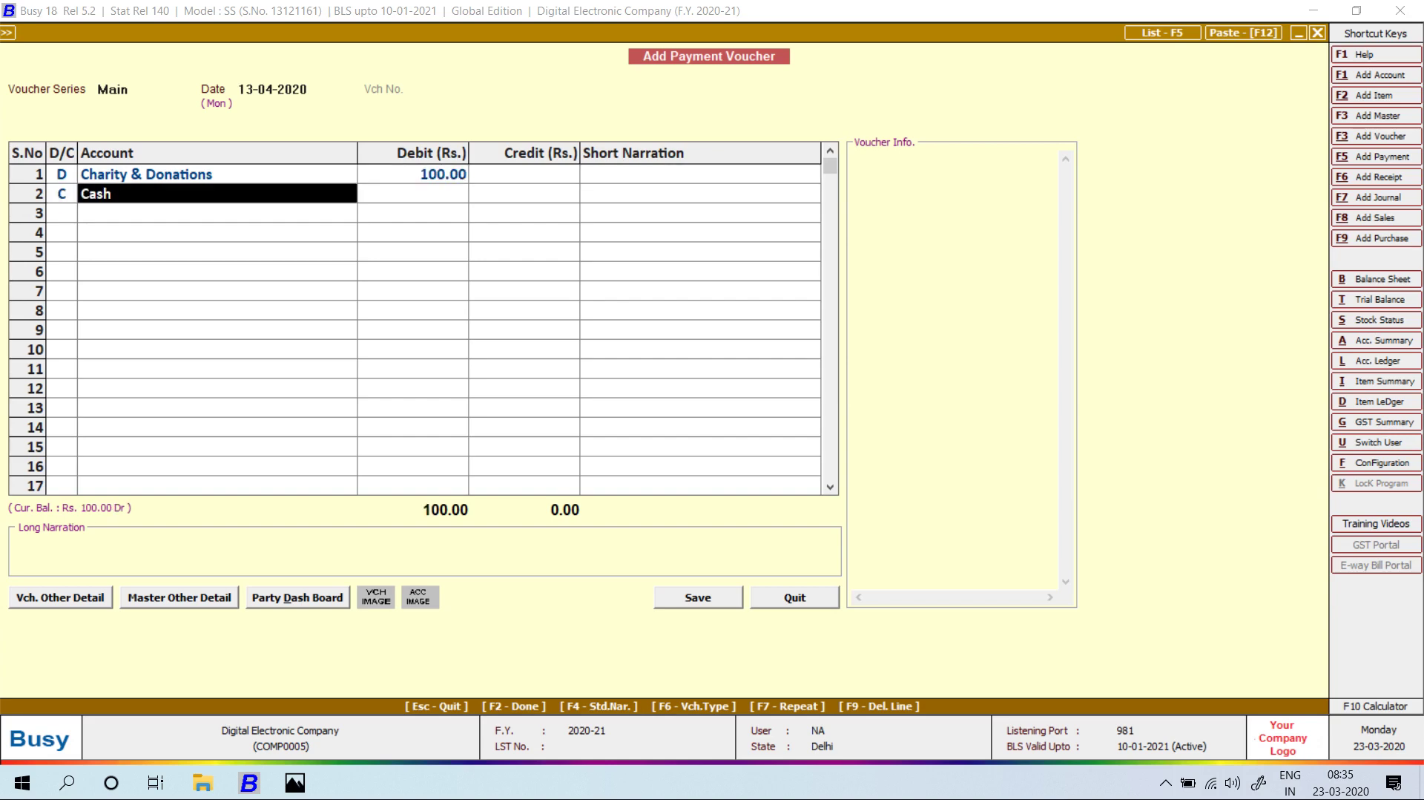
{"action": "key", "text": "Return"}
{"action": "key", "text": "Return"}
{"action": "key", "text": "Return"}
{"action": "key", "text": "Return"}
{"action": "key", "text": "Return"}
{"action": "key", "text": "Return"}
{"action": "key", "text": "Left"}
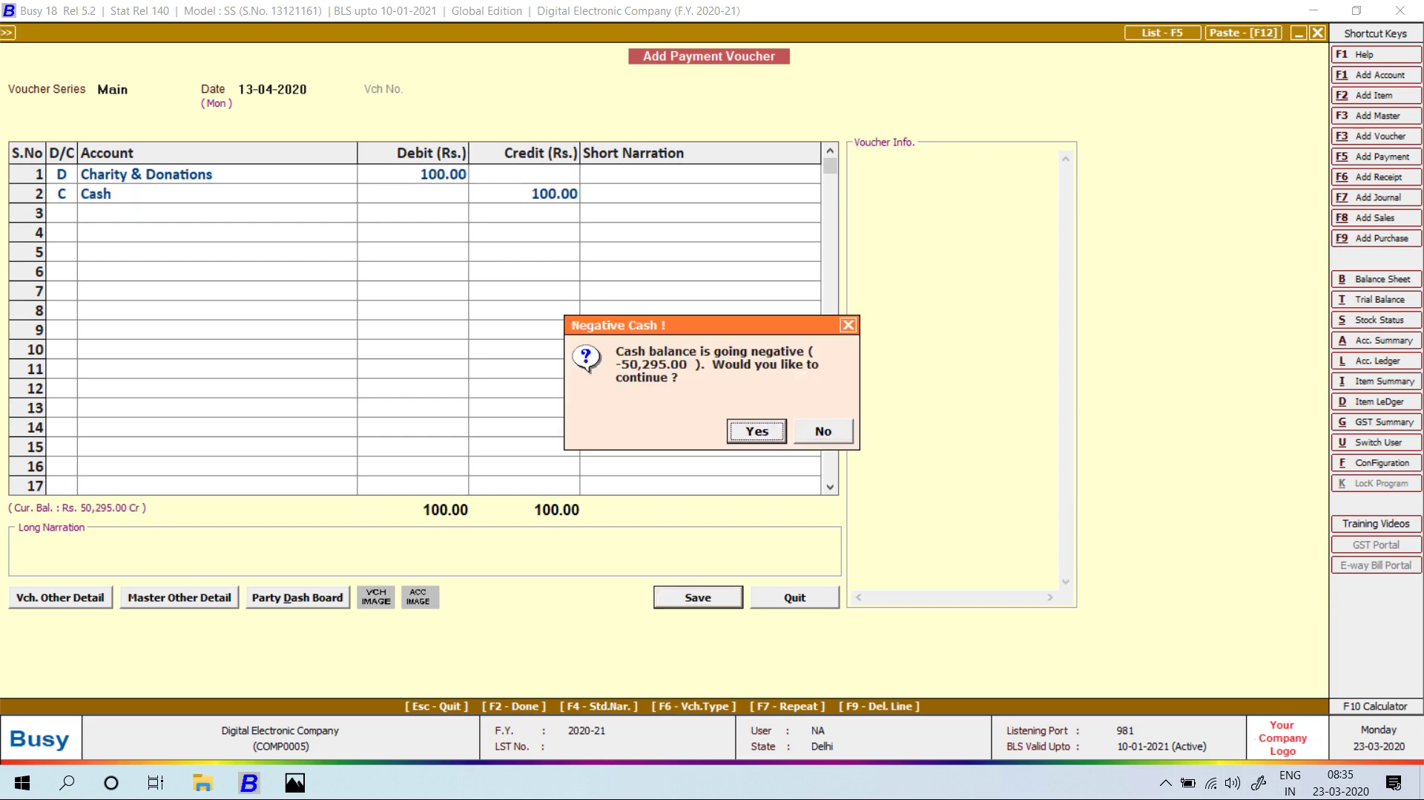
{"action": "key", "text": "Return"}
Date the next payment voucher 14-04-2020 and move to its first debit line.
{"action": "key", "text": "alt+Tab"}
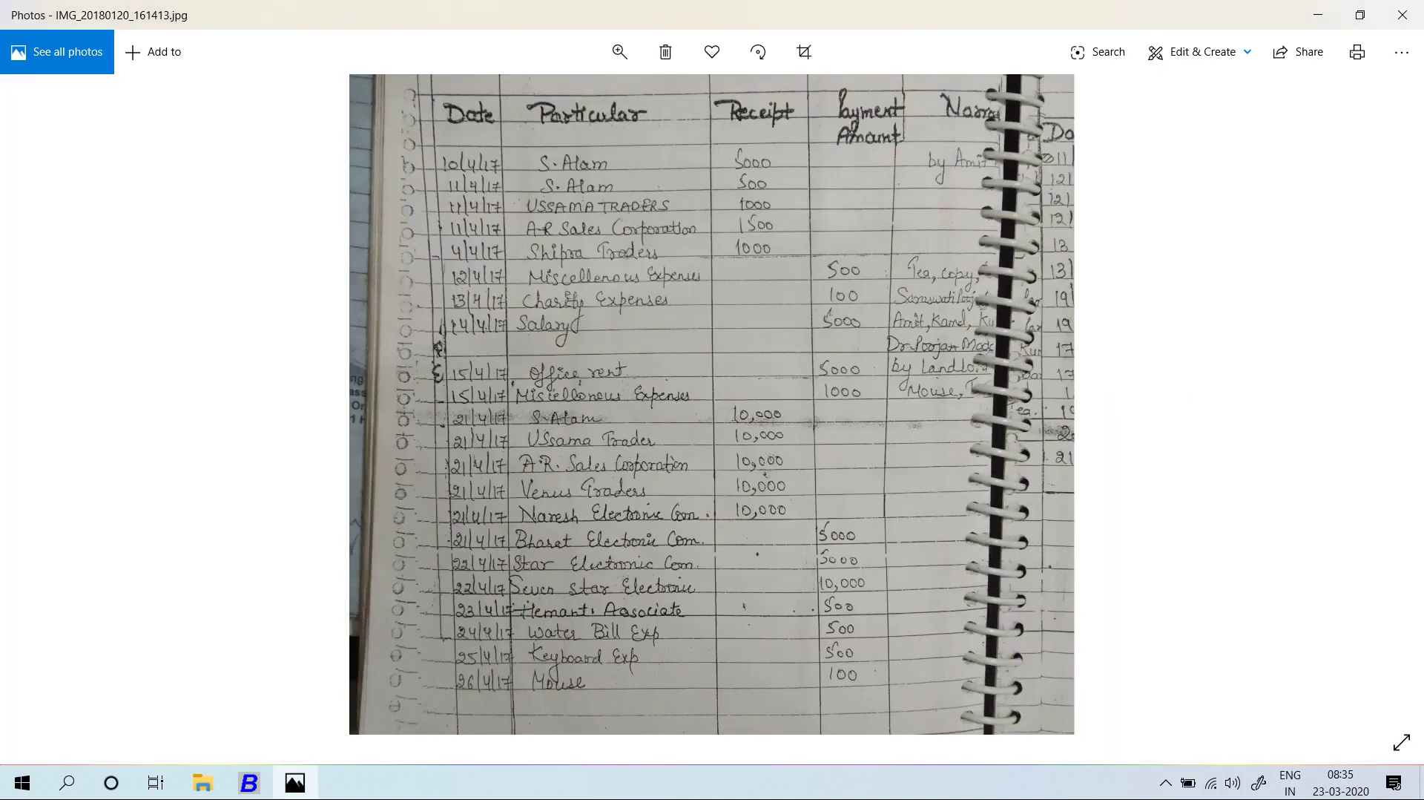
{"action": "key", "text": "alt+Tab"}
{"action": "type", "text": "14-04"}
{"action": "key", "text": "Return"}
{"action": "key", "text": "Return"}
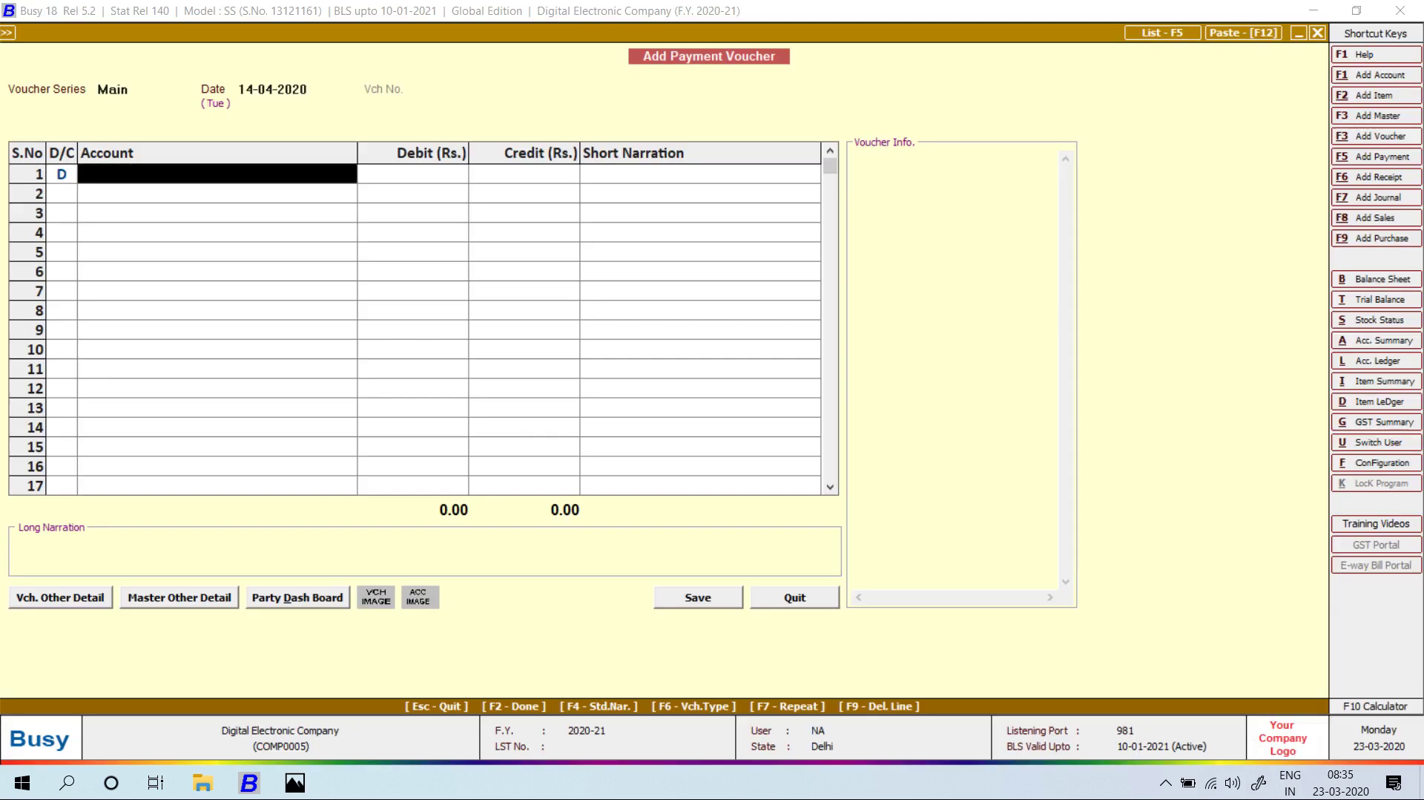
Debit Salary 5,000 against Cash and add a narration naming the employee.
{"action": "type", "text": "sAAr"}
{"action": "key", "text": "Return"}
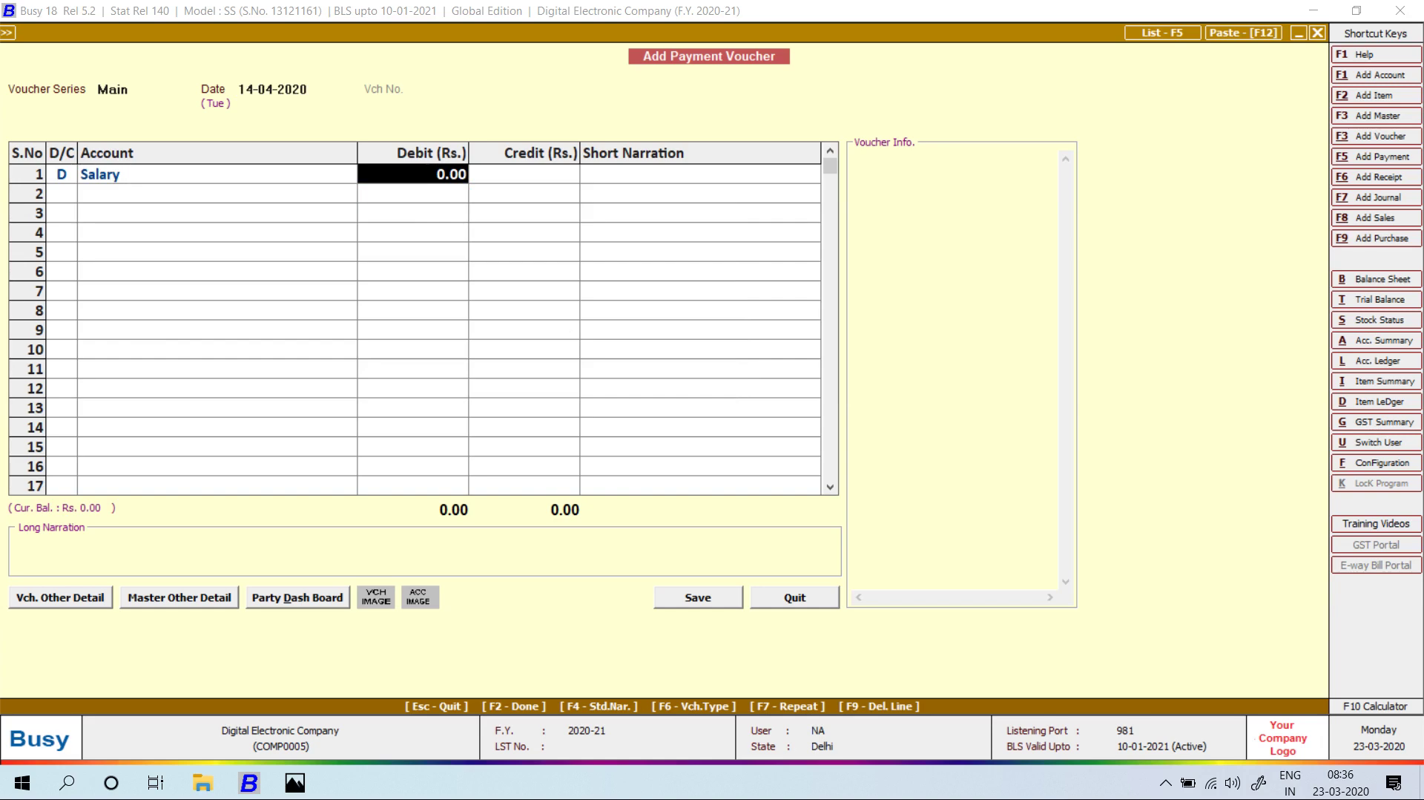
{"action": "key", "text": "alt+Tab"}
{"action": "key", "text": "alt+Tab"}
{"action": "type", "text": "5000"}
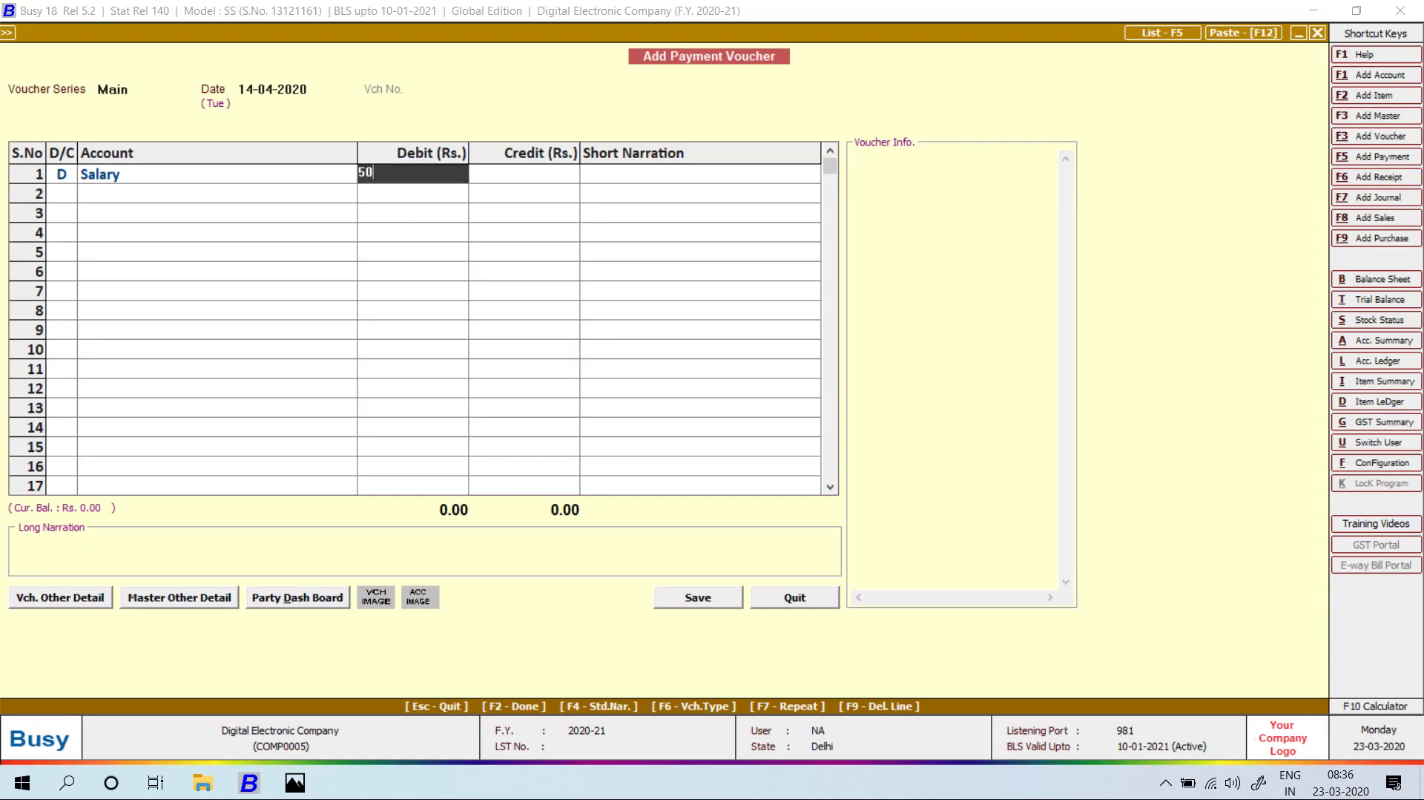
{"action": "key", "text": "Return"}
{"action": "key", "text": "Return"}
{"action": "key", "text": "Return"}
{"action": "key", "text": "Return"}
{"action": "key", "text": "Return"}
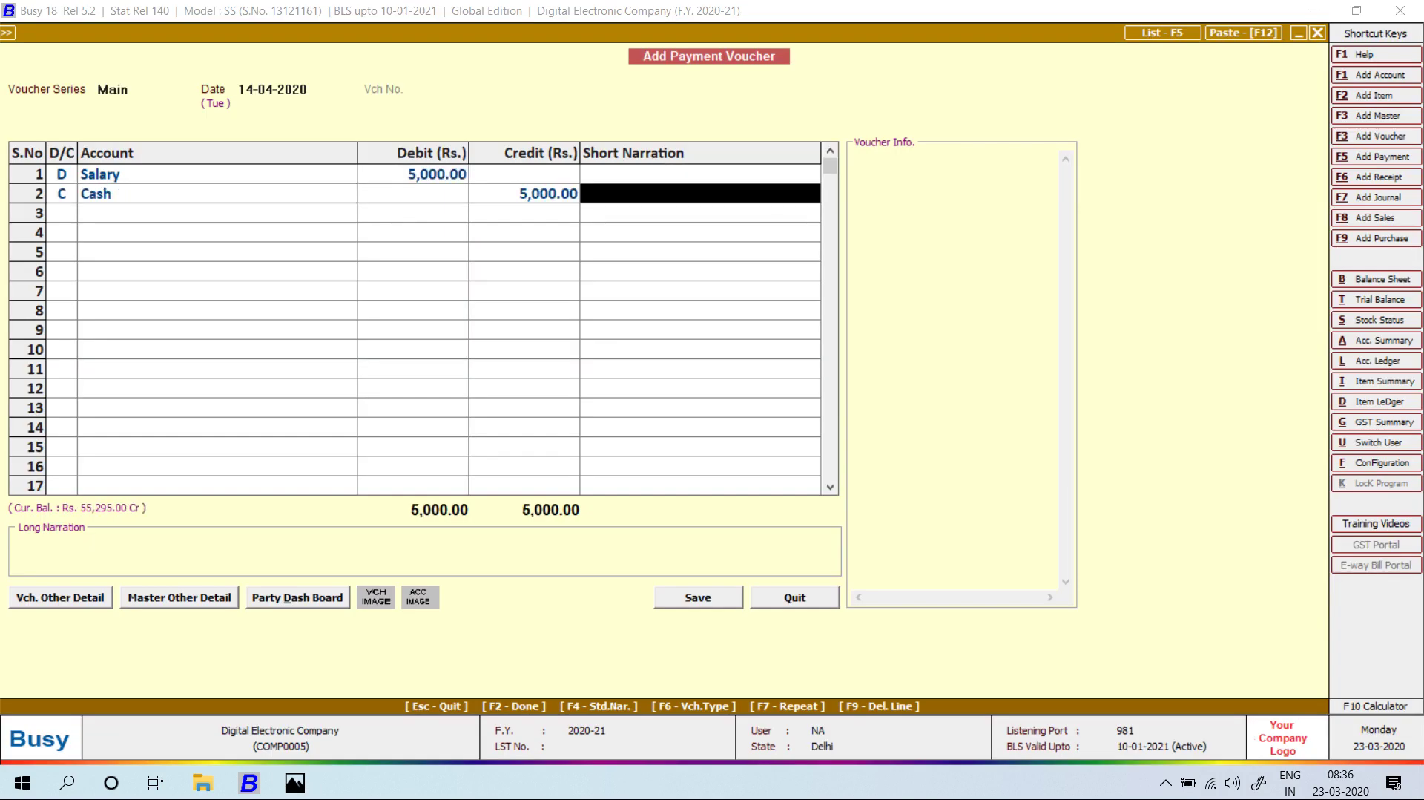
{"action": "type", "text": "NITIN"}
{"action": "key", "text": "Return"}
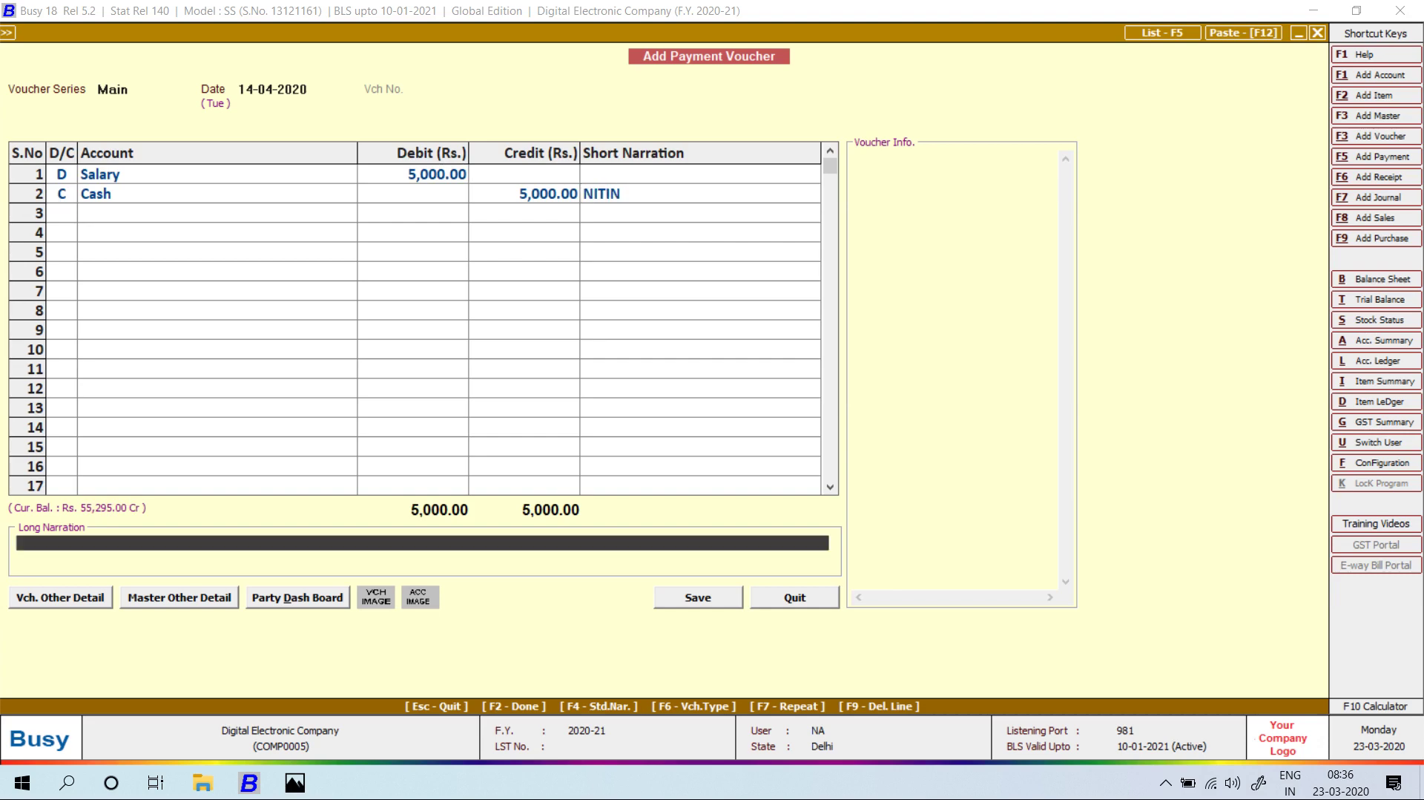
{"action": "key", "text": "Return"}
Save the salary payment, accepting the negative cash balance warning.
{"action": "key", "text": "Return"}
{"action": "key", "text": "Left"}
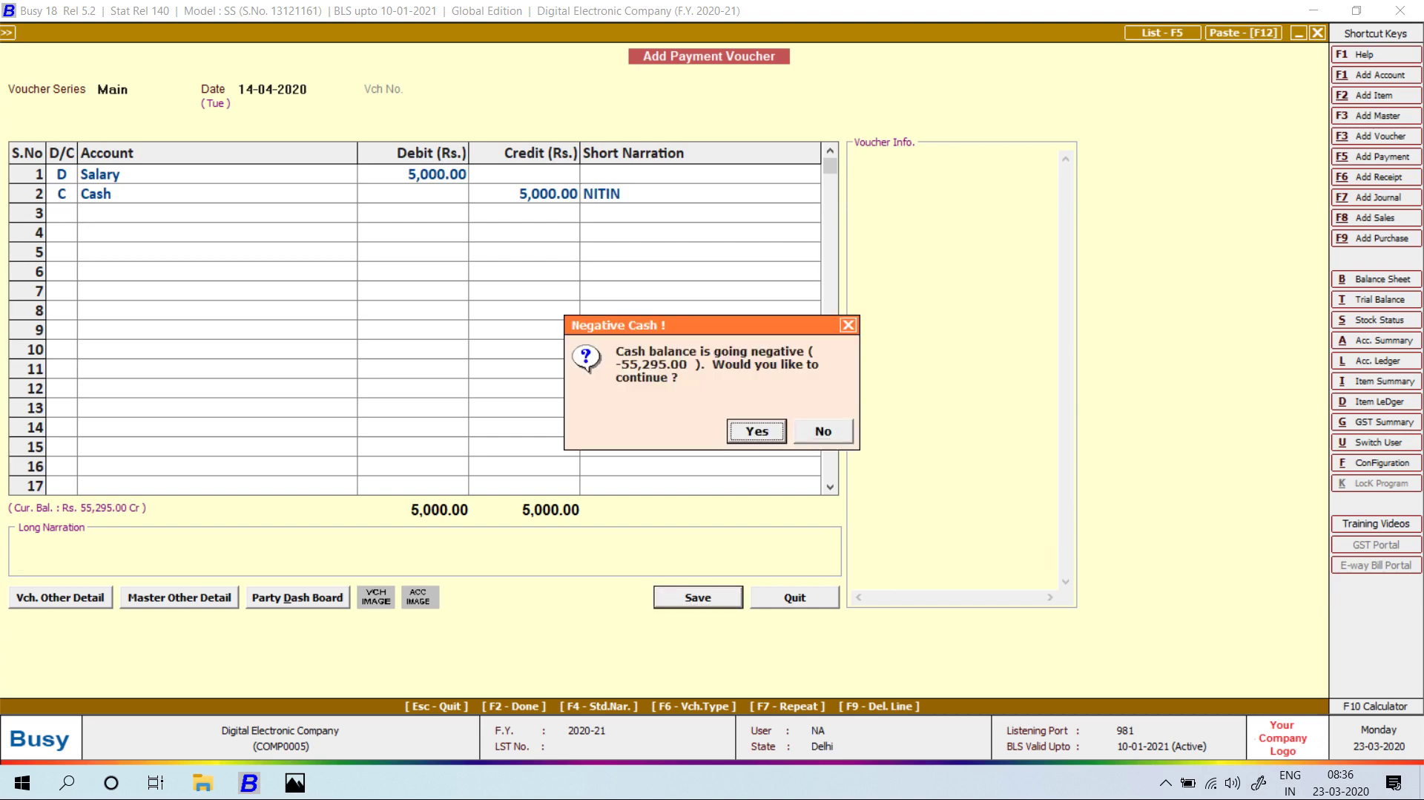
{"action": "key", "text": "Return"}
{"action": "key", "text": "Return"}
{"action": "key", "text": "alt+Tab"}
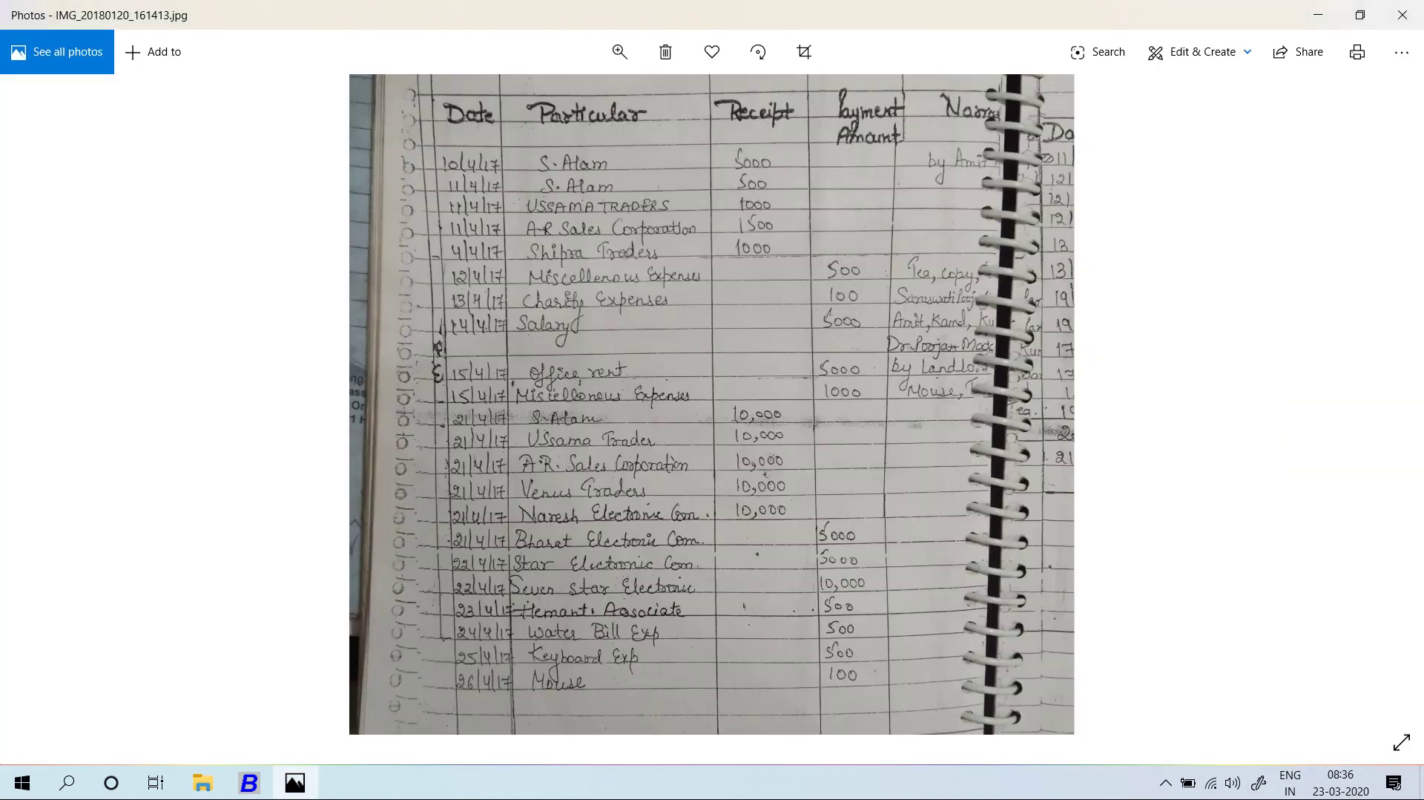
{"action": "scroll", "coordinate": [712, 404], "scroll_direction": "down", "scroll_amount": 1}
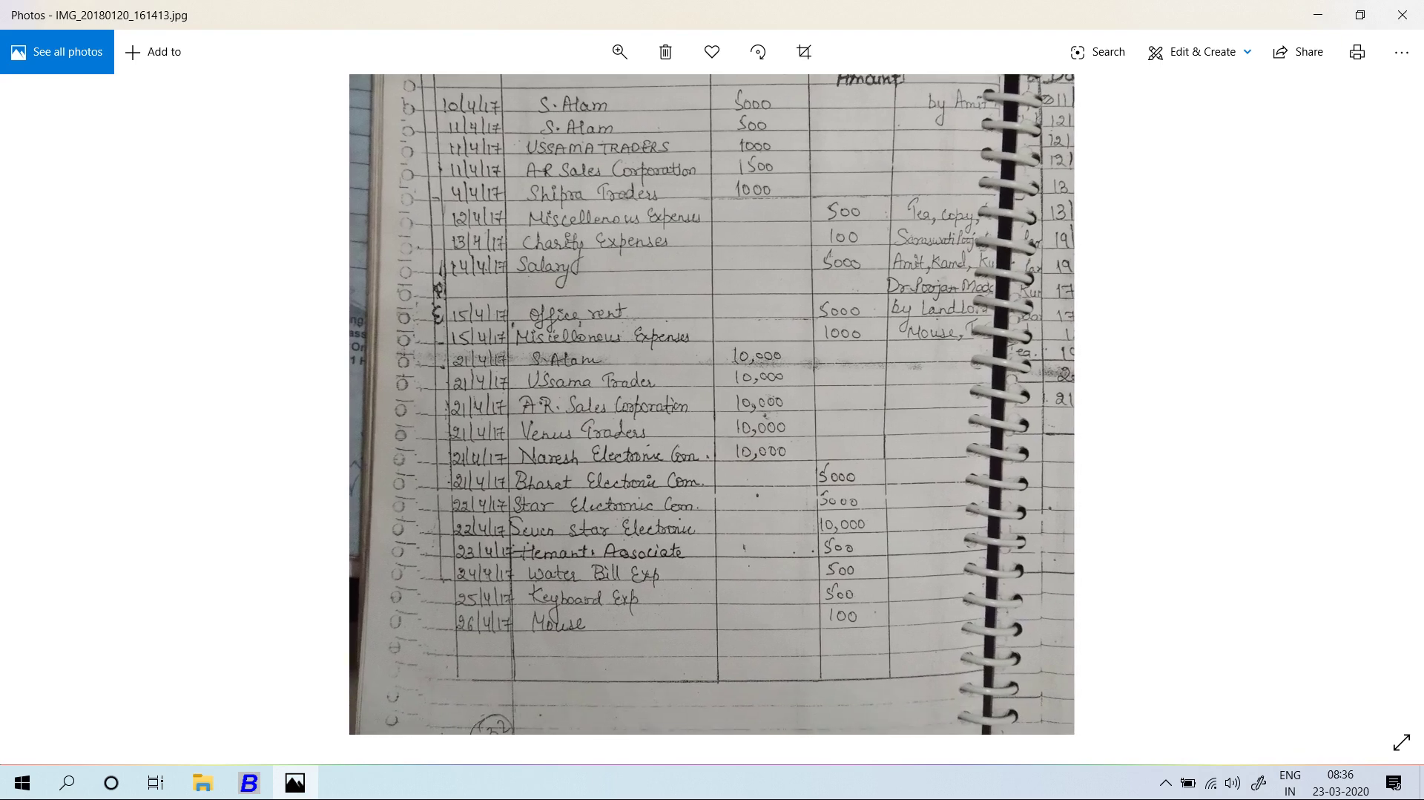
{"action": "key", "text": "alt+Tab"}
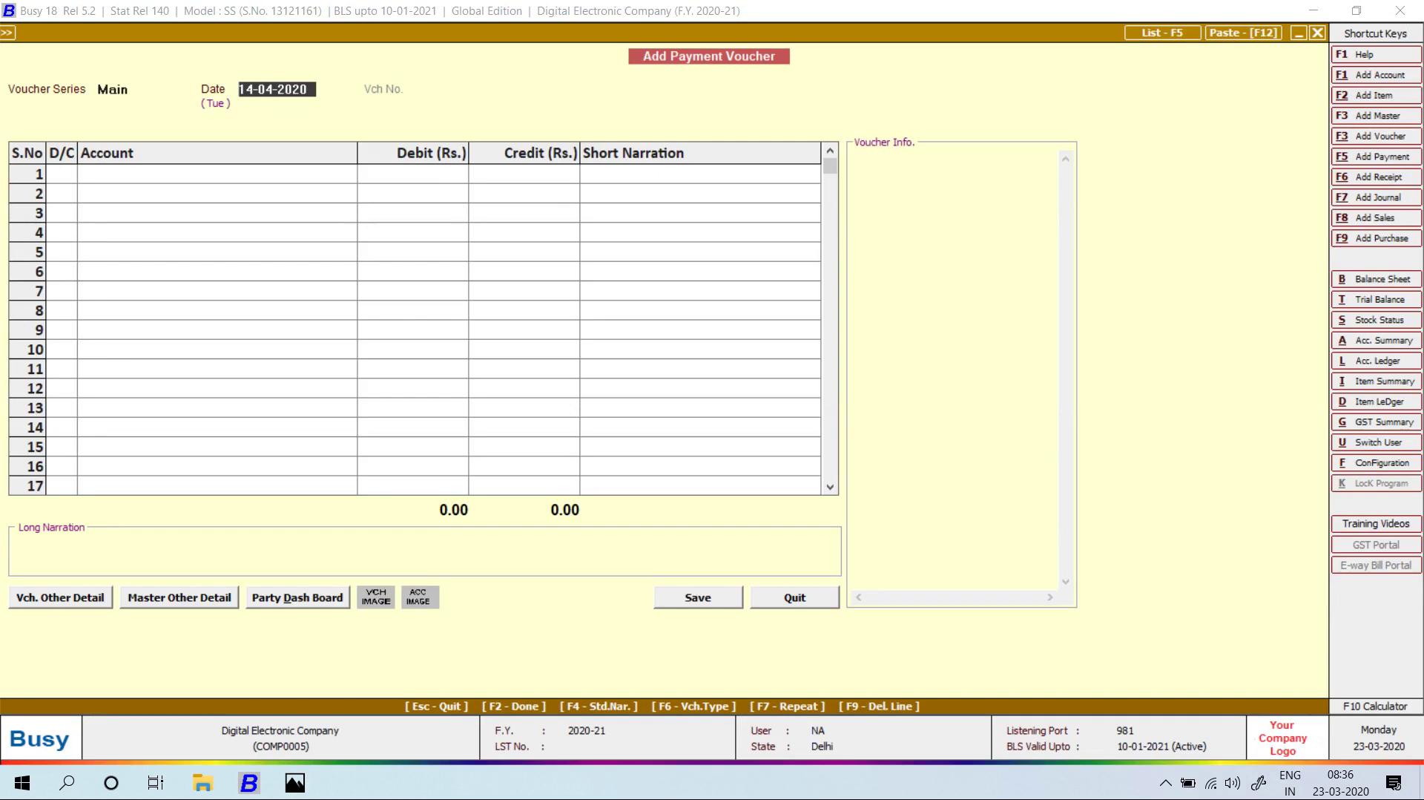
Date the payment 15-04-2020 and look up Office Rent in the debit account list.
{"action": "key", "text": "alt+Tab"}
{"action": "key", "text": "alt+Tab"}
{"action": "type", "text": "15"}
{"action": "key", "text": "Return"}
{"action": "key", "text": "Return"}
{"action": "type", "text": "OFI"}
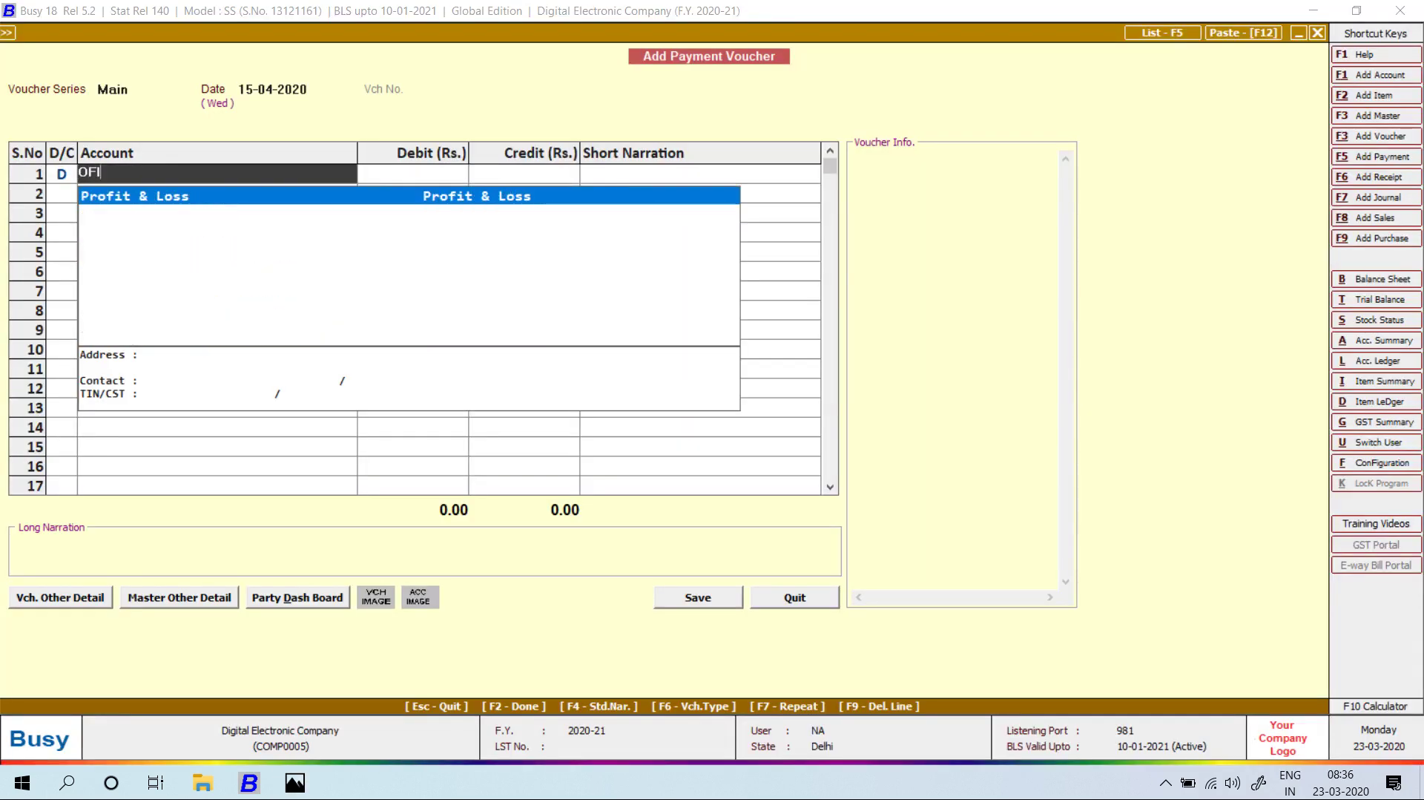
{"action": "key", "text": "BackSpace"}
{"action": "type", "text": "F"}
{"action": "key", "text": "Down"}
{"action": "key", "text": "Down"}
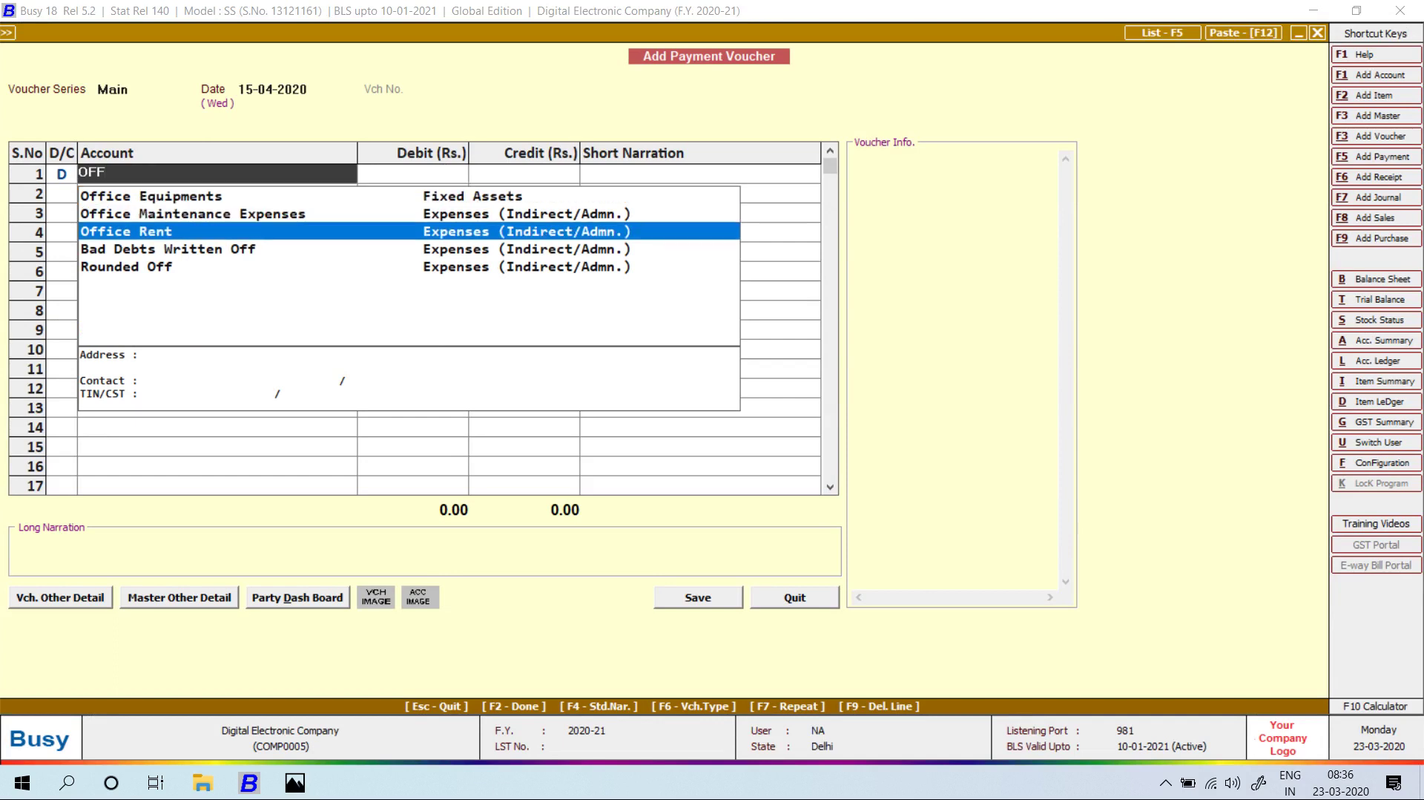
{"action": "key", "text": "Return"}
{"action": "key", "text": "Left"}
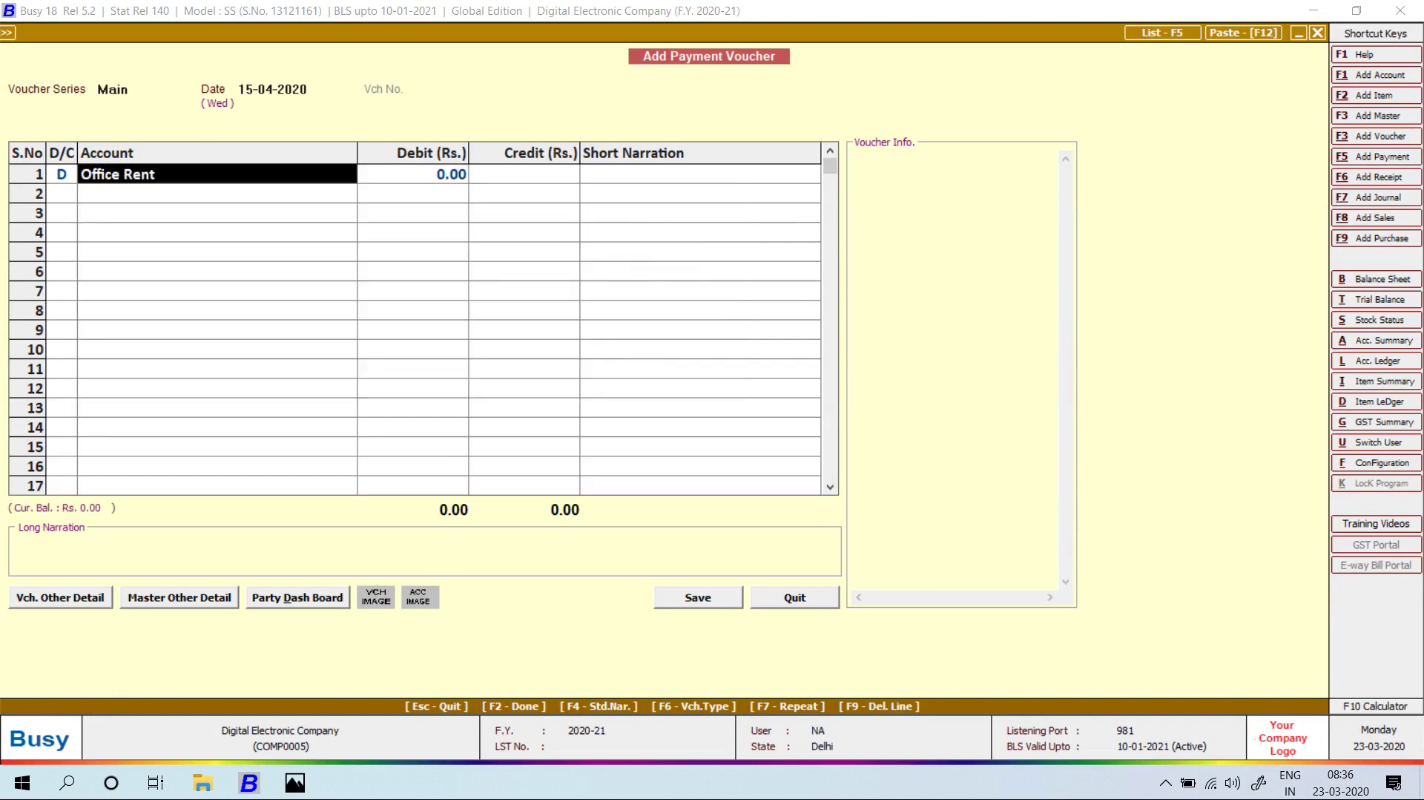
Create account OFFICE RENT -2 under Expenses (Indirect/Admn.) and save it.
{"action": "key", "text": "alt+F1"}
{"action": "type", "text": "oFFICE RENT -2"}
{"action": "key", "text": "Return"}
{"action": "key", "text": "Return"}
{"action": "type", "text": "EX"}
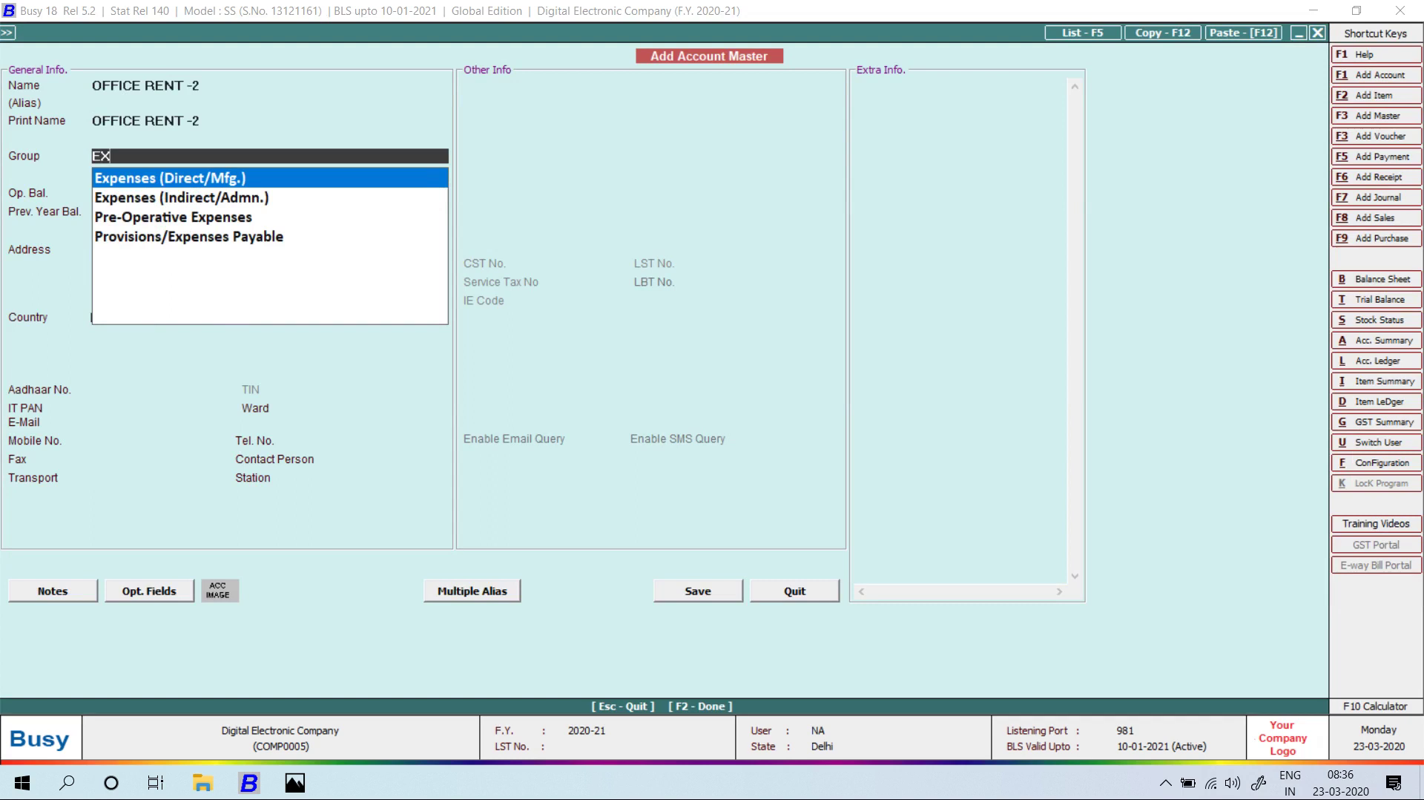
{"action": "key", "text": "Down"}
{"action": "key", "text": "Return"}
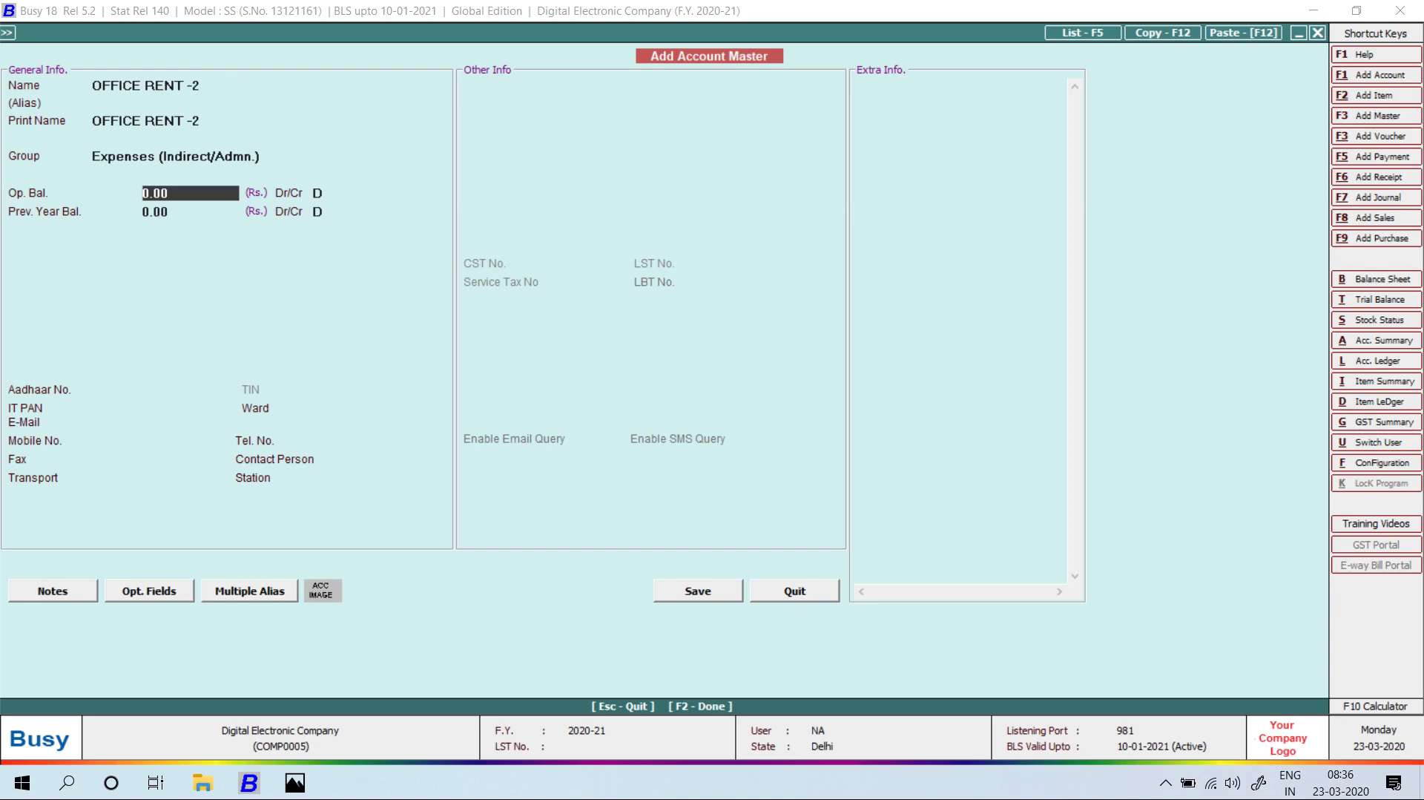
{"action": "key", "text": "F2"}
{"action": "key", "text": "Return"}
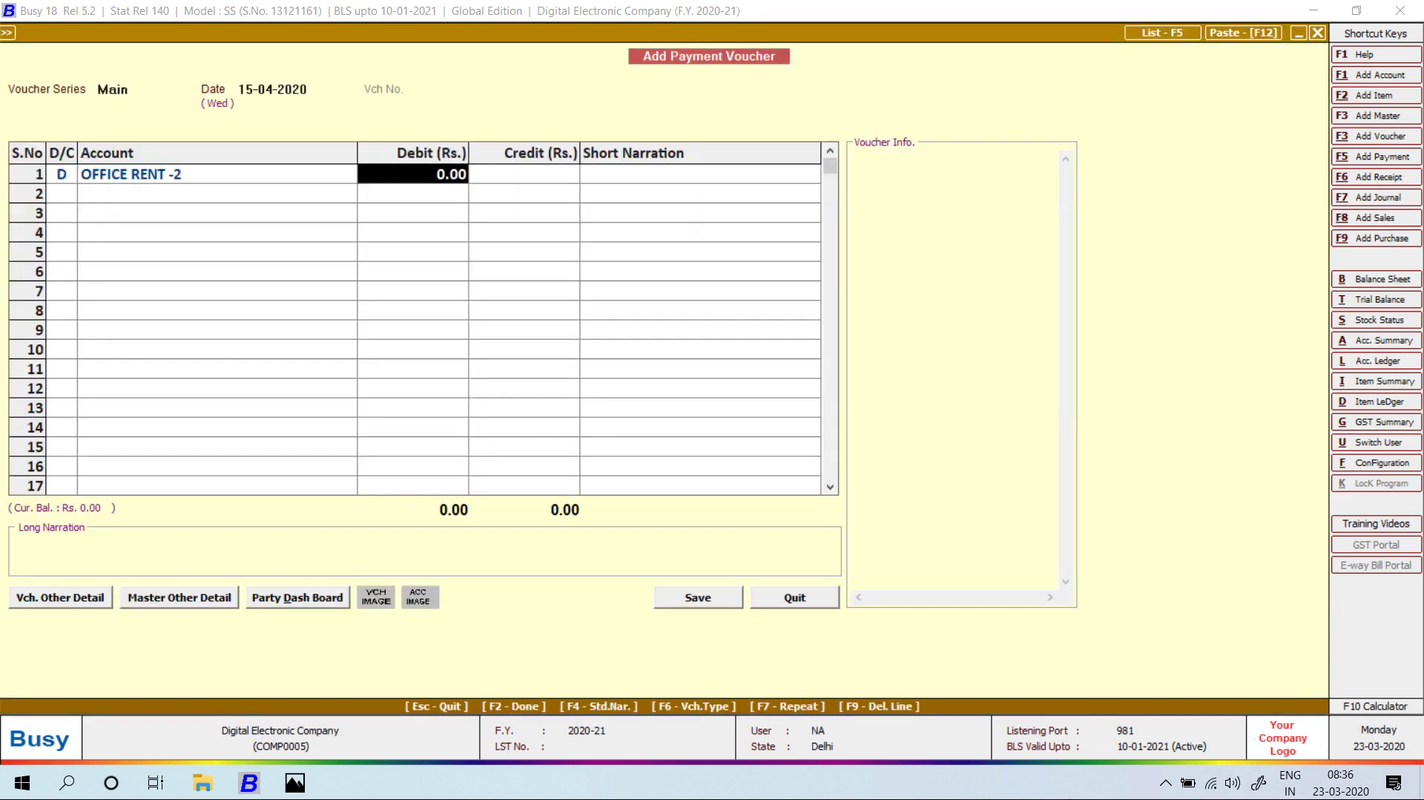
Save the 5,000 office rent payment against Cash, accepting the negative balance.
{"action": "key", "text": "alt+Tab"}
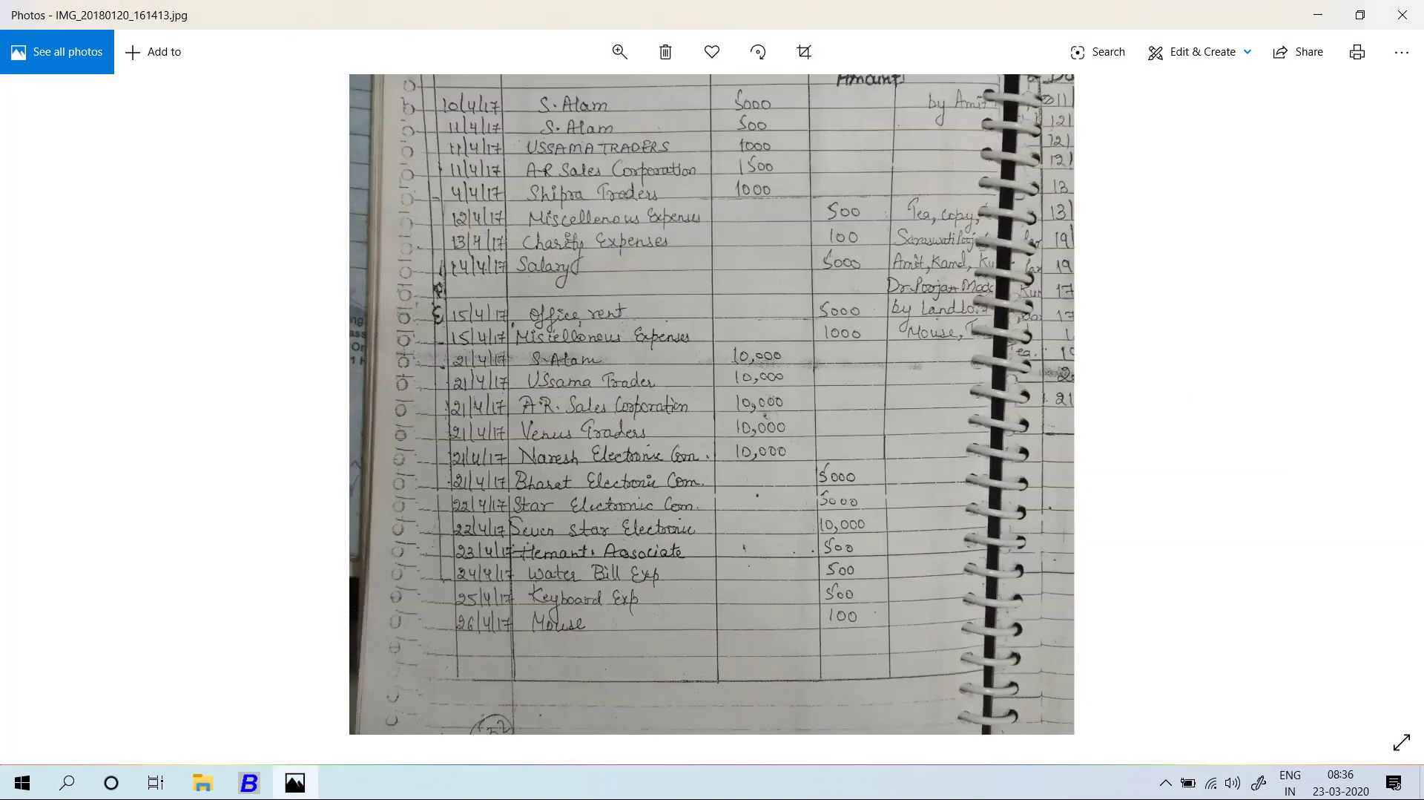
{"action": "key", "text": "alt+Tab"}
{"action": "type", "text": "5,000"}
{"action": "key", "text": "Return"}
{"action": "key", "text": "Return"}
{"action": "key", "text": "Return"}
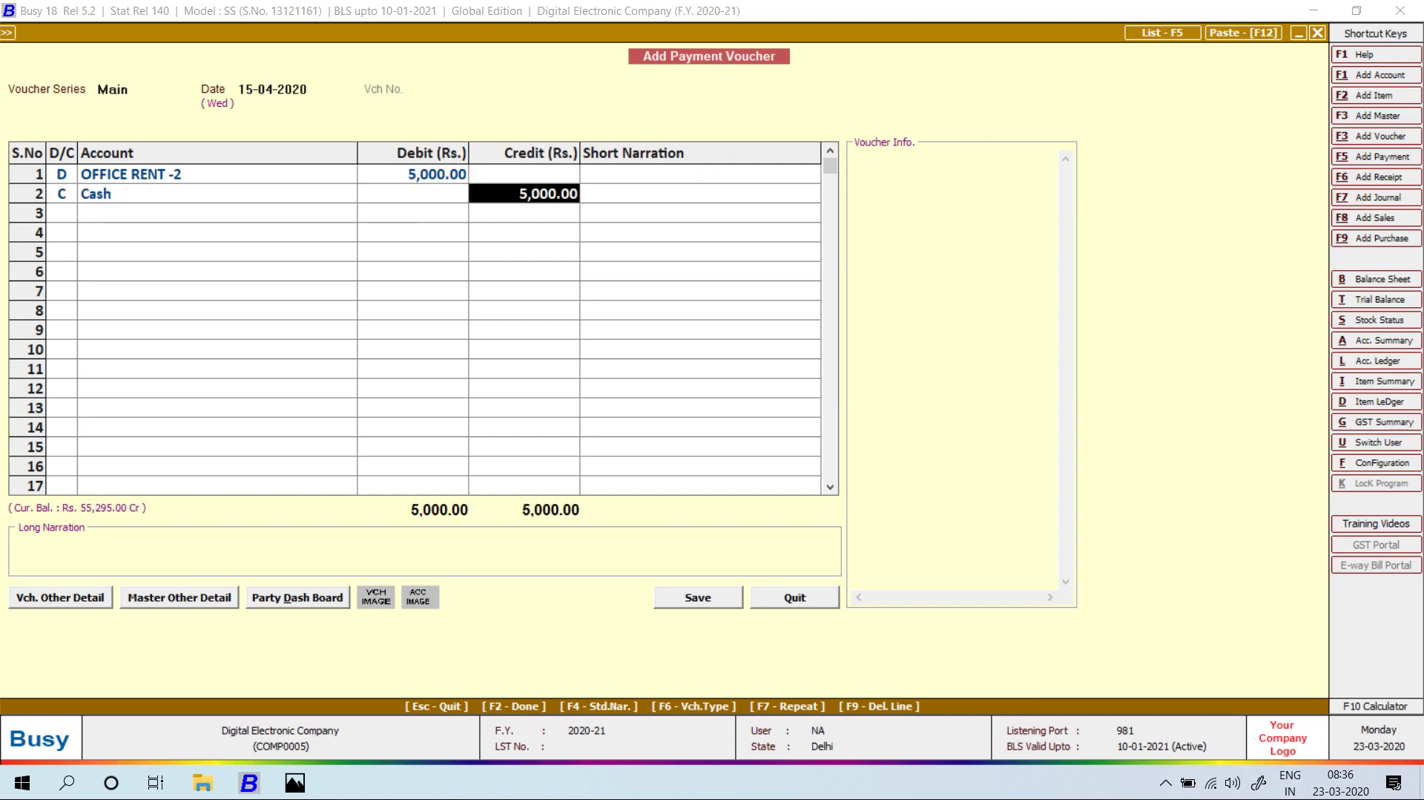
{"action": "key", "text": "Return"}
{"action": "key", "text": "Return"}
{"action": "key", "text": "Return"}
{"action": "key", "text": "Left"}
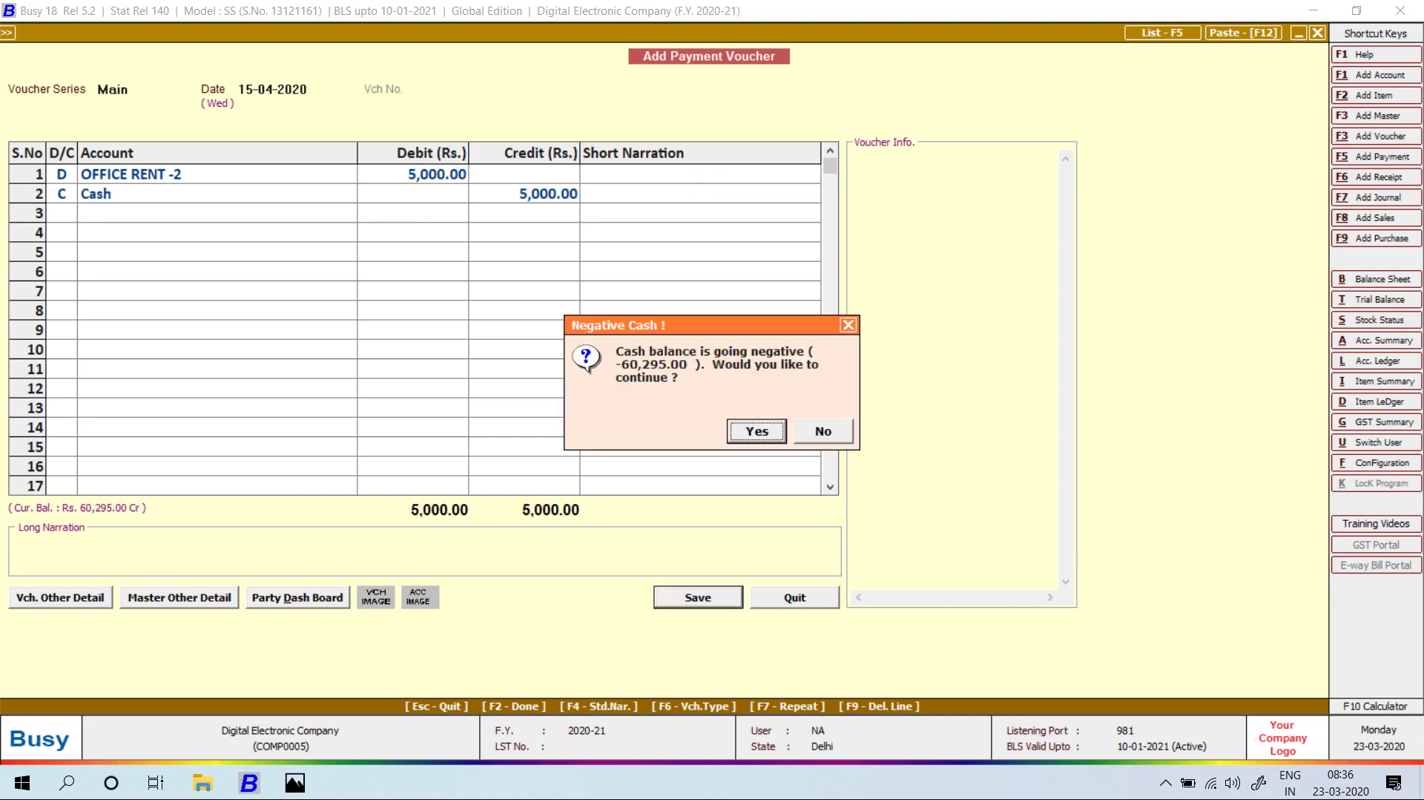
{"action": "key", "text": "Return"}
{"action": "key", "text": "Return"}
{"action": "key", "text": "alt+Tab"}
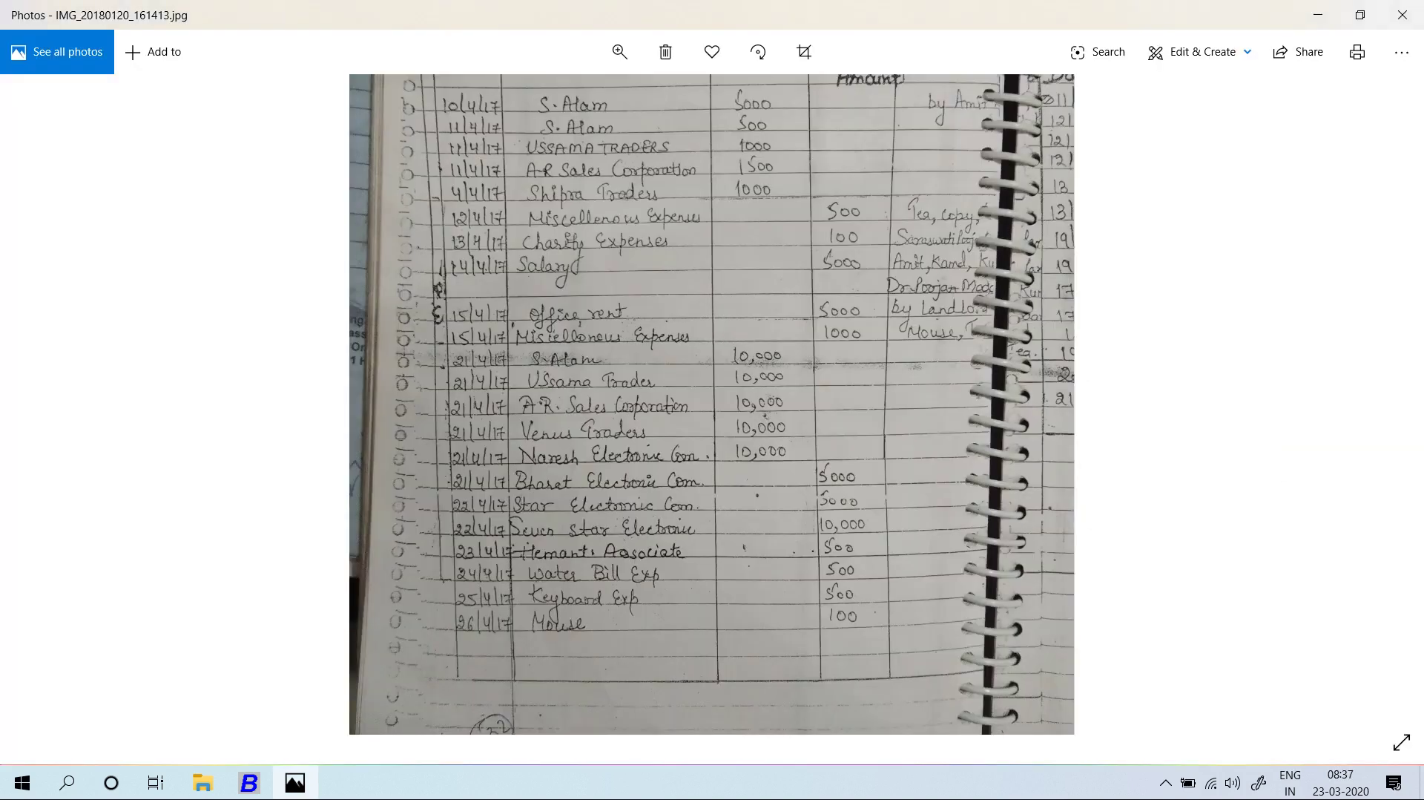
{"action": "scroll", "coordinate": [714, 404], "scroll_direction": "down", "scroll_amount": 2}
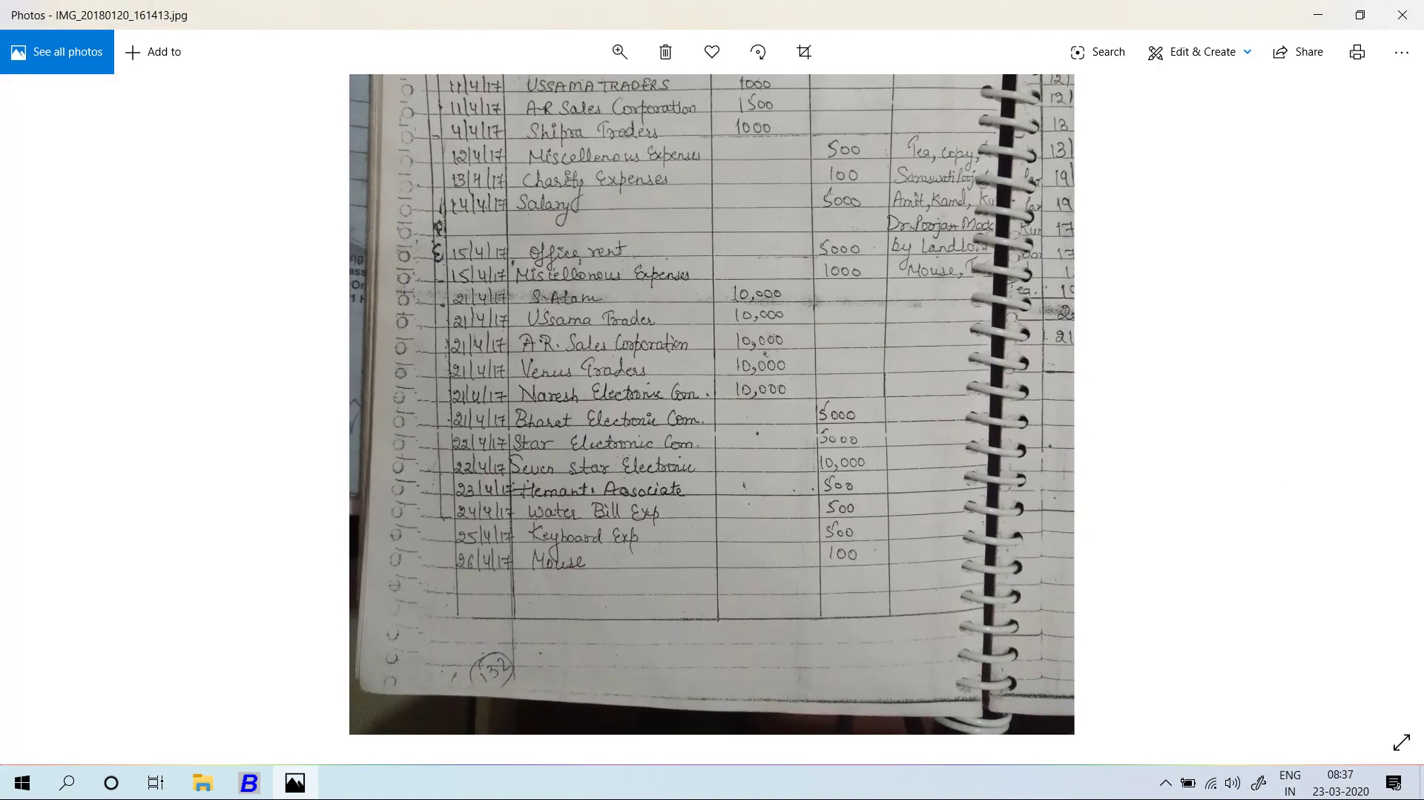
{"action": "key", "text": "alt+Tab"}
Save a 15-04-2020 payment of 1,000 to Miscellaneous Expenses with narration MOUSE.
{"action": "type", "text": "15"}
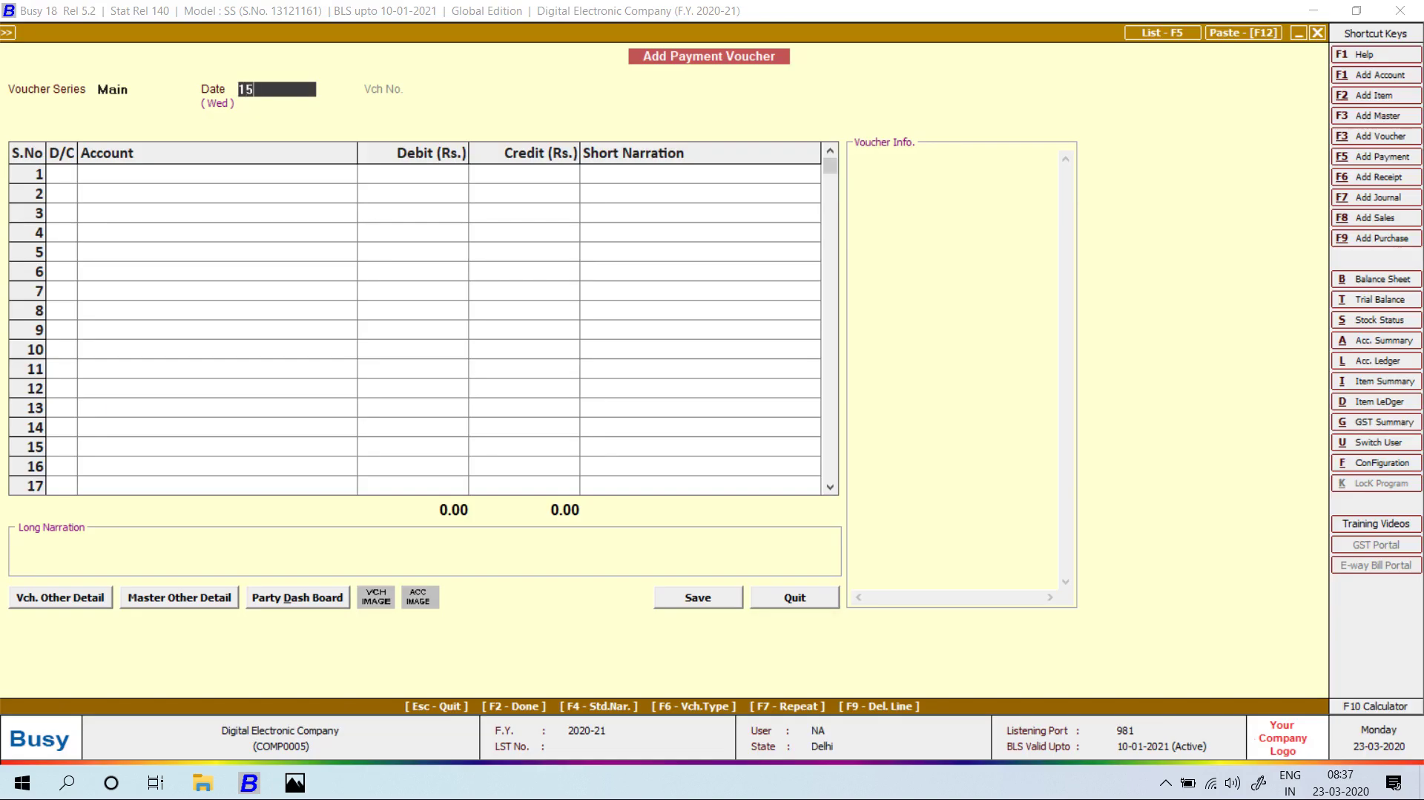
{"action": "key", "text": "Return"}
{"action": "type", "text": "mis"}
{"action": "key", "text": "Return"}
{"action": "type", "text": "1000"}
{"action": "key", "text": "Return"}
{"action": "key", "text": "Return"}
{"action": "key", "text": "Return"}
{"action": "key", "text": "Return"}
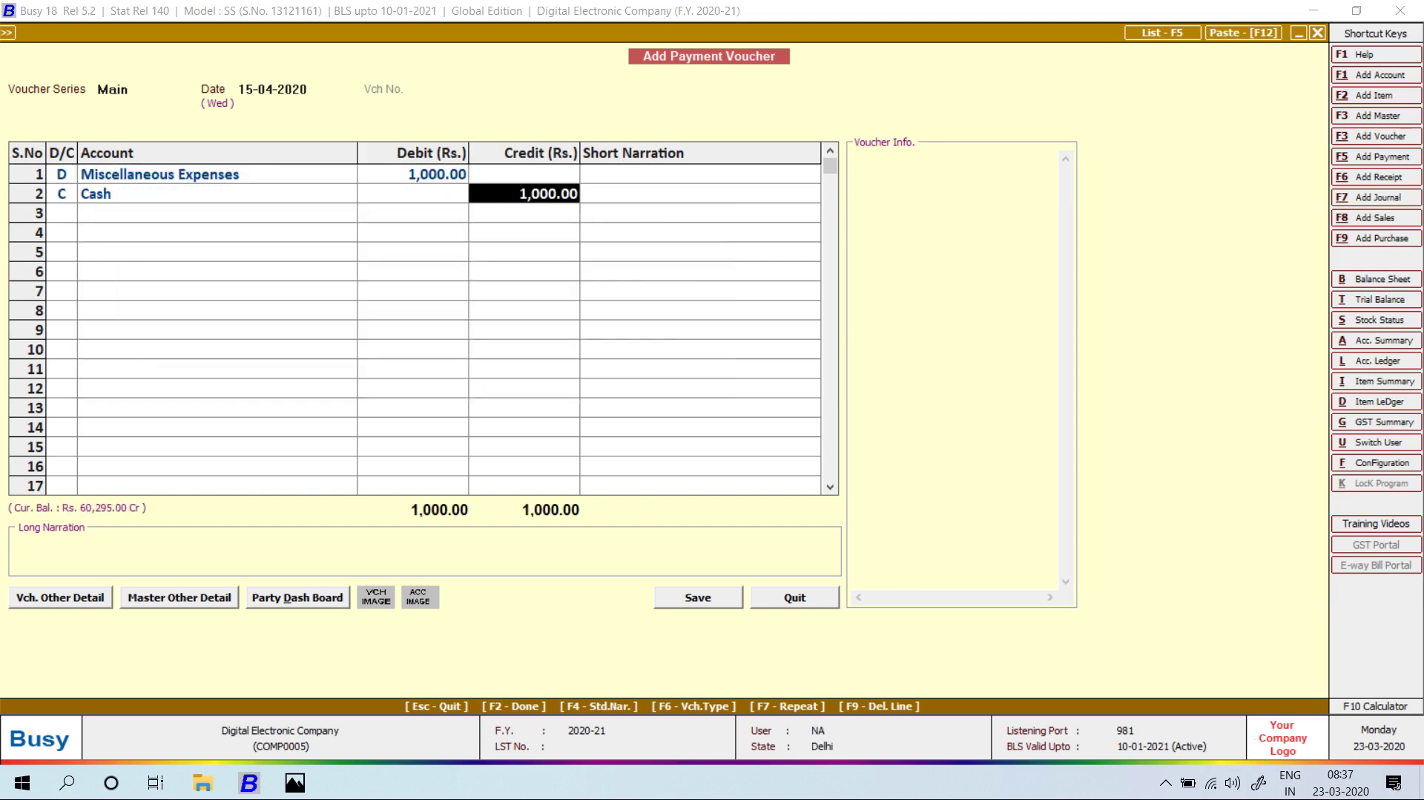
{"action": "type", "text": "mOUSE"}
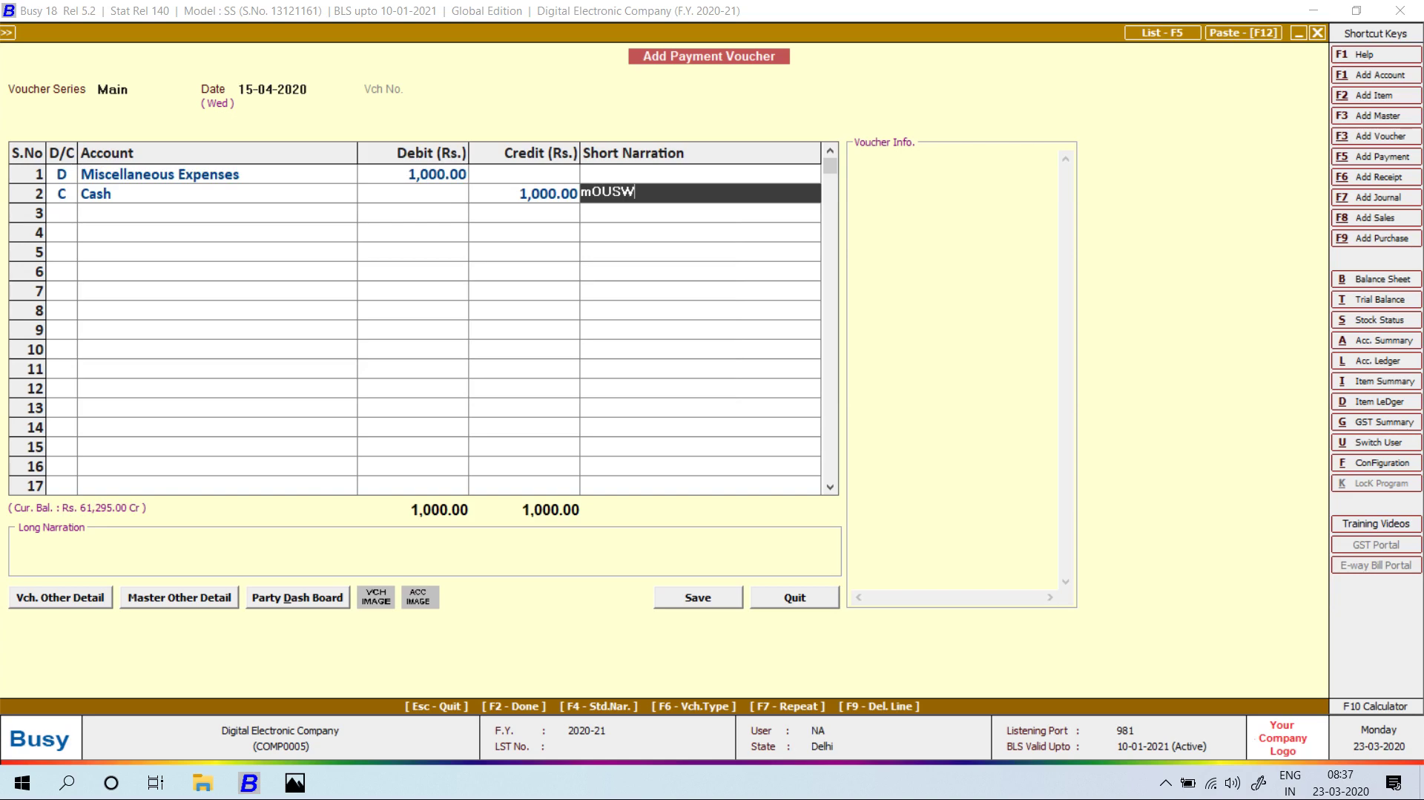
{"action": "key", "text": "Return"}
{"action": "key", "text": "Return"}
{"action": "key", "text": "Return"}
{"action": "key", "text": "Return"}
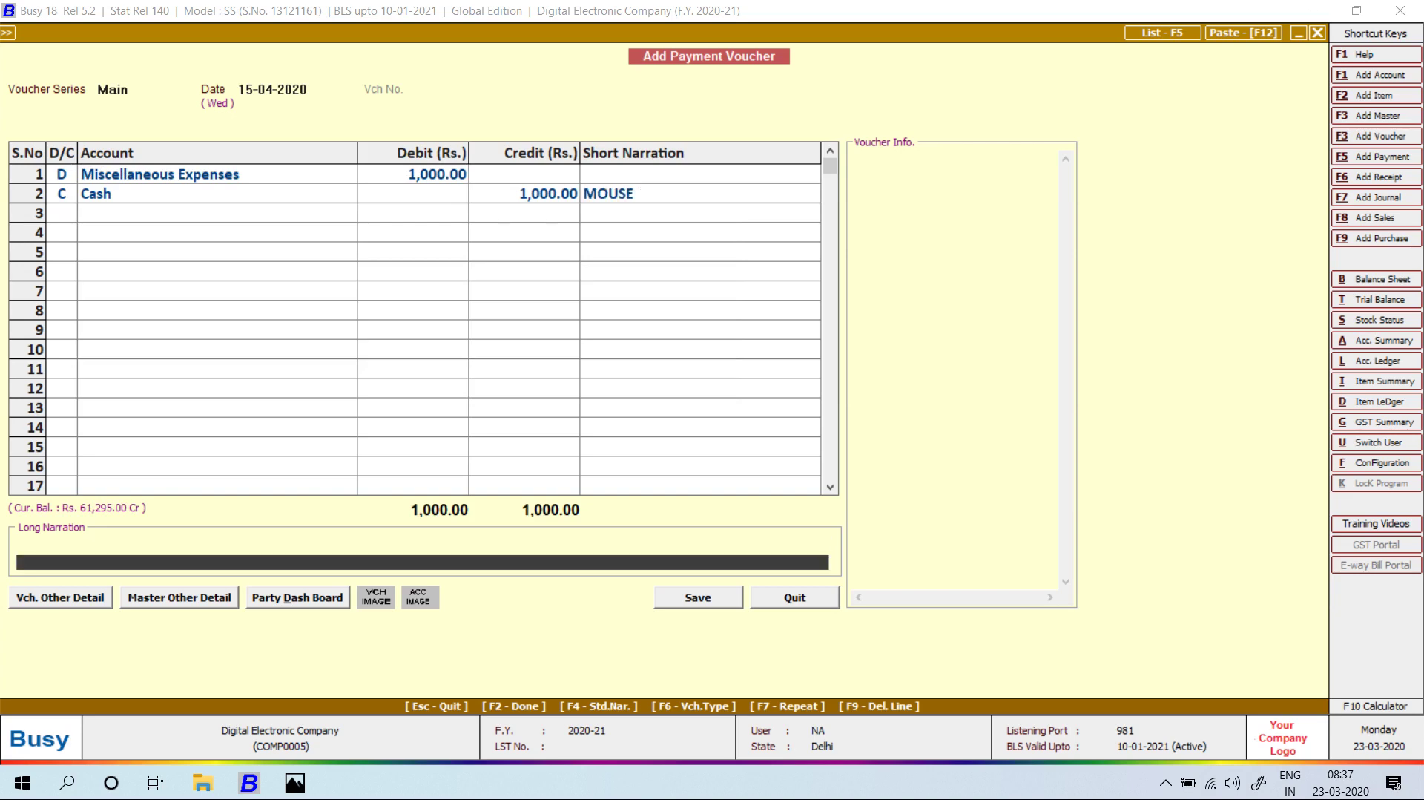
{"action": "key", "text": "Left"}
{"action": "key", "text": "Return"}
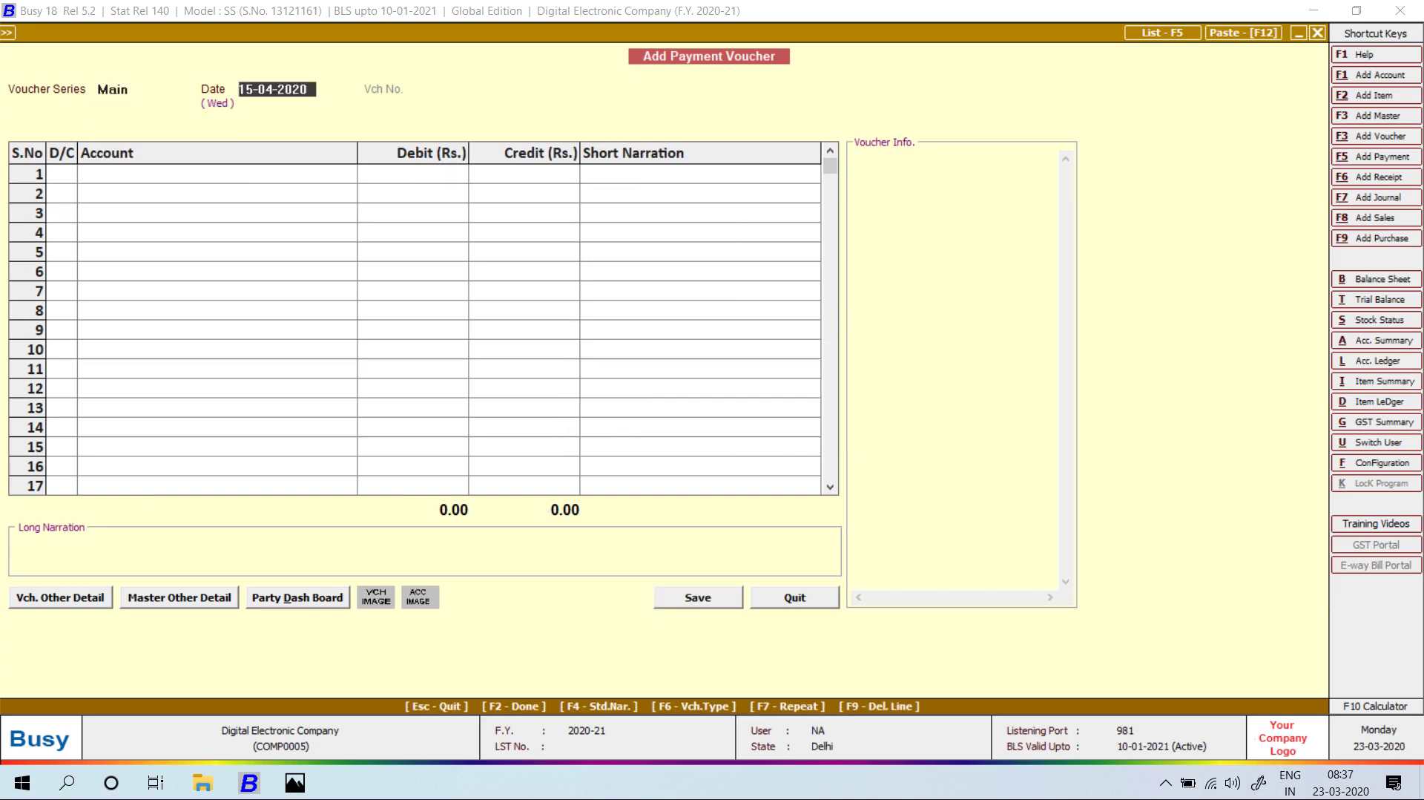
{"action": "key", "text": "alt+Tab"}
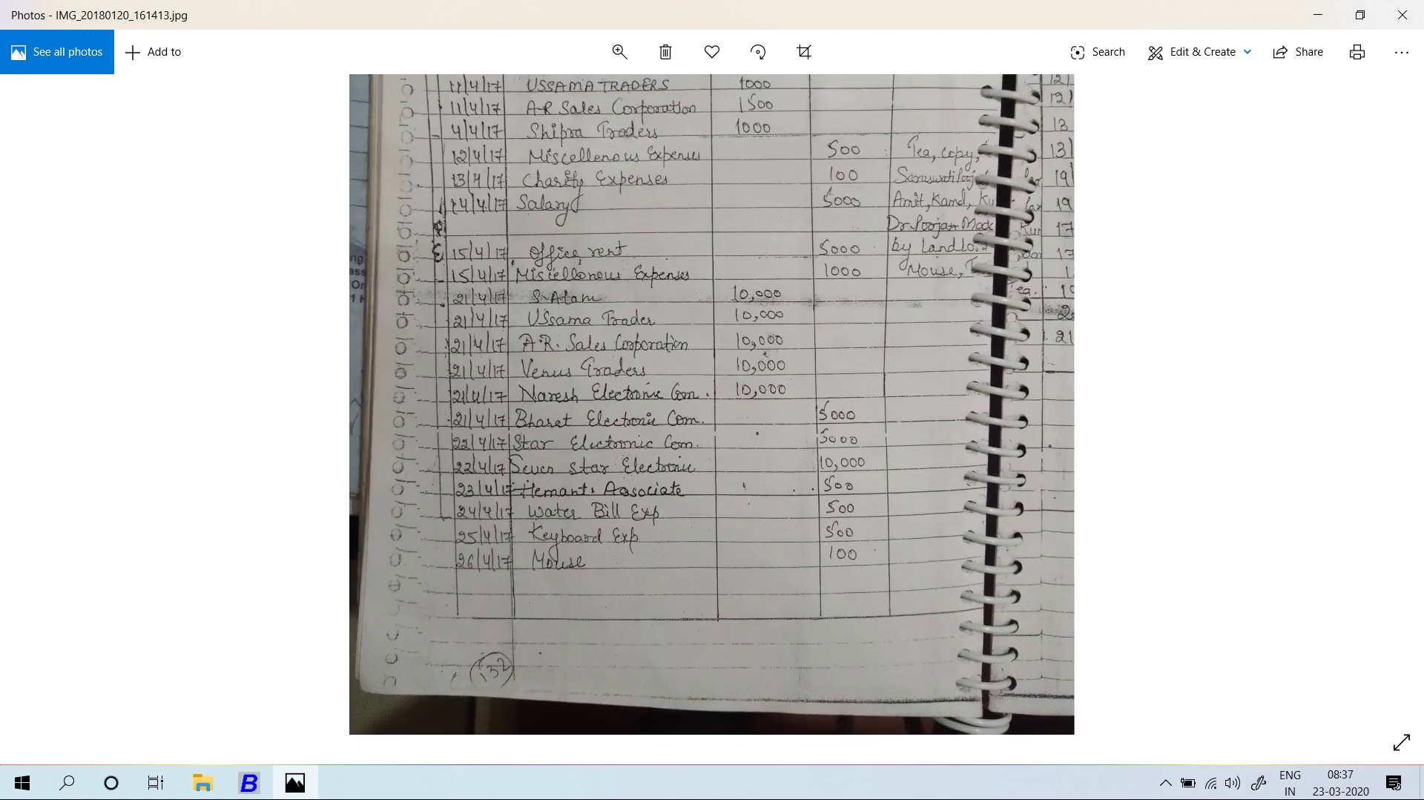
Quit payment entry and start a new receipt voucher dated 21-04-2020.
{"action": "key", "text": "alt+Tab"}
{"action": "key", "text": "Escape"}
{"action": "key", "text": "Return"}
{"action": "key", "text": "Down"}
{"action": "key", "text": "Down"}
{"action": "key", "text": "Down"}
{"action": "key", "text": "Down"}
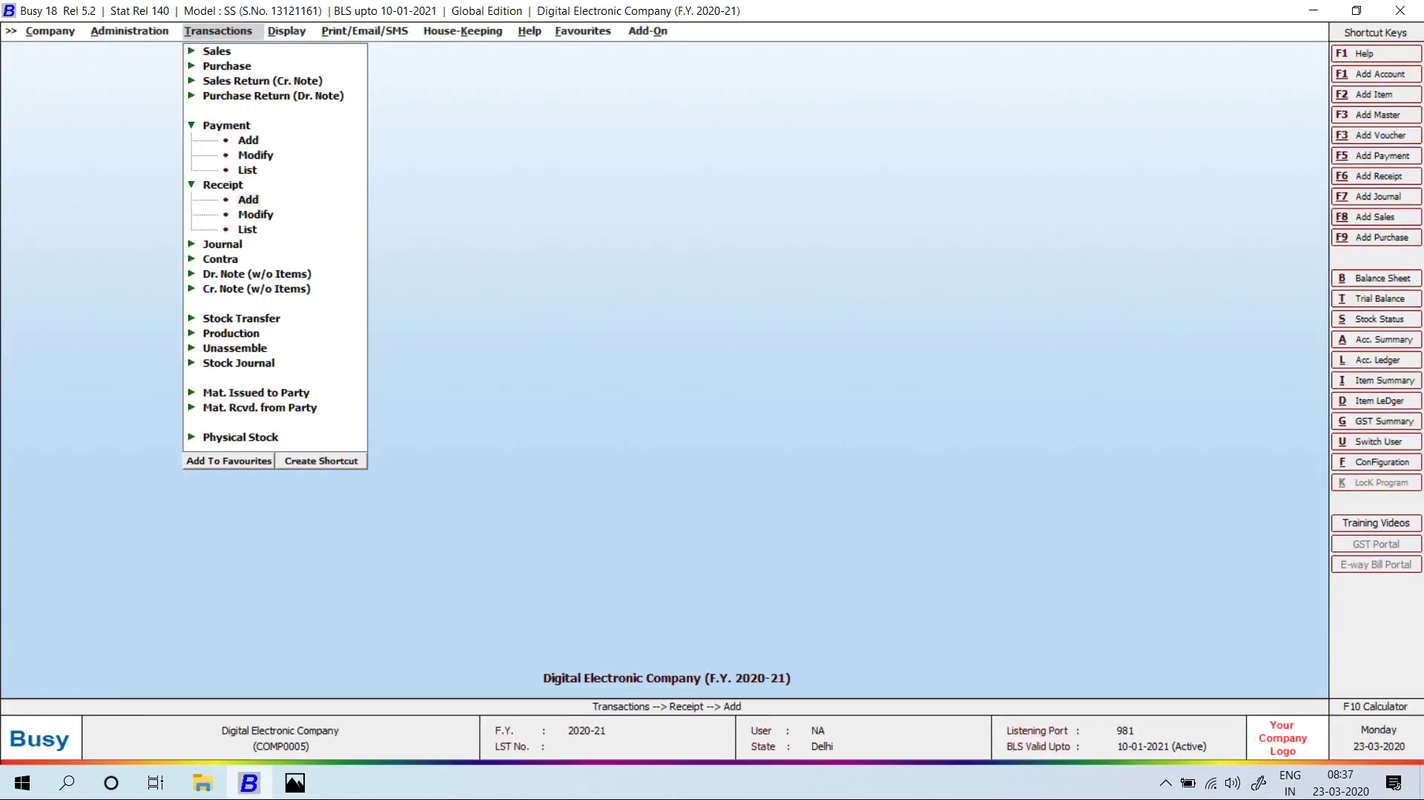
{"action": "key", "text": "Return"}
{"action": "type", "text": "21-4"}
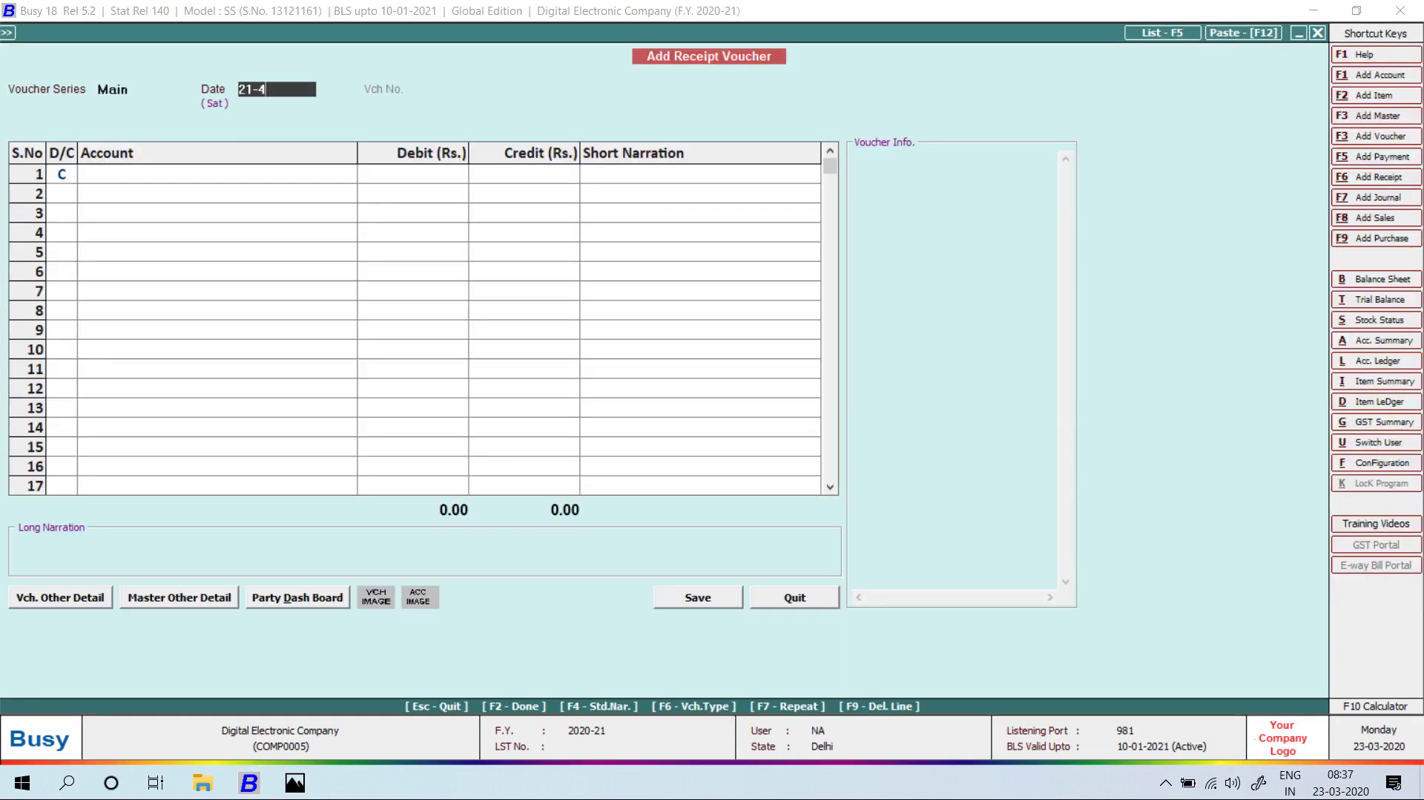
{"action": "key", "text": "Return"}
{"action": "key", "text": "alt+Tab"}
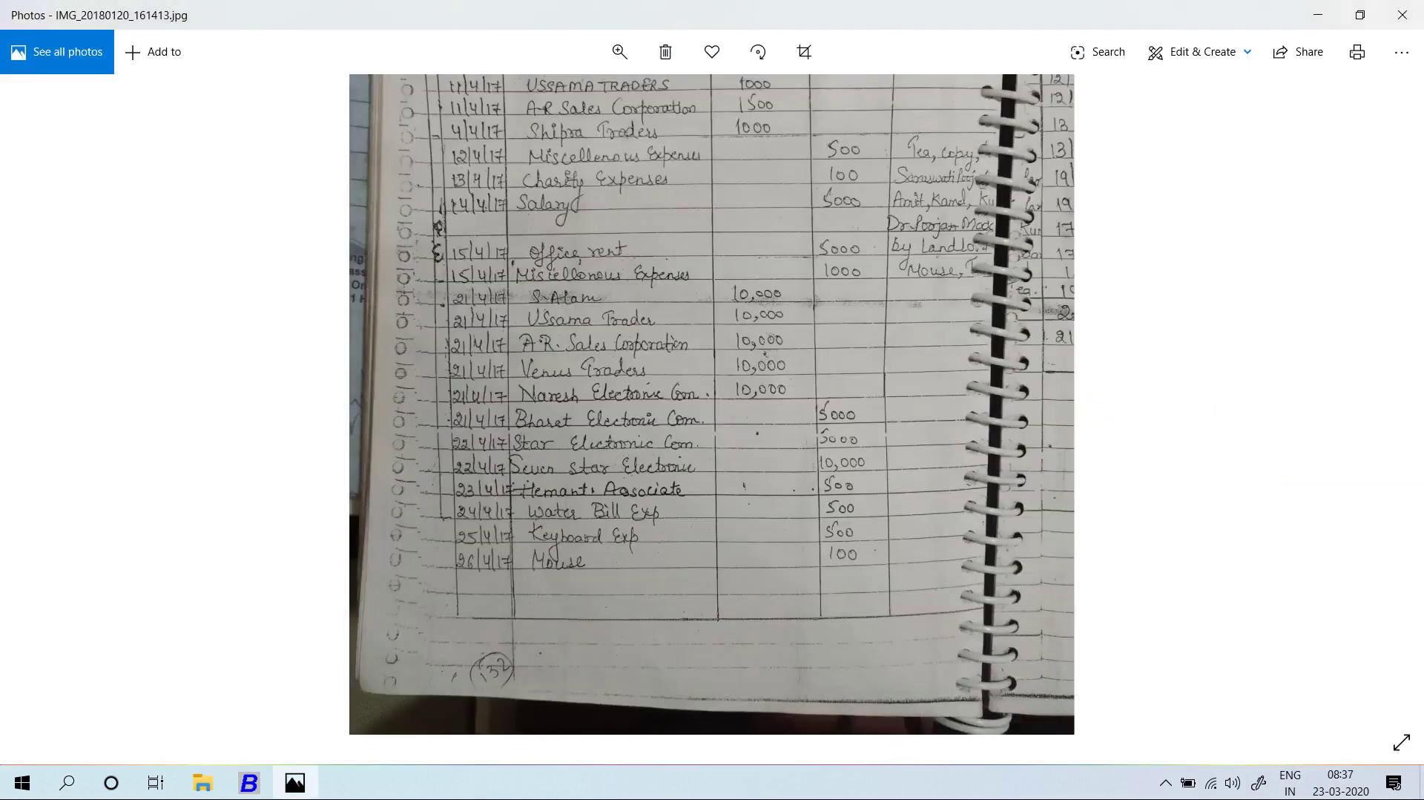
{"action": "key", "text": "alt+Tab"}
Save a 10,000 cash receipt credited to S.ALAM ELECTRONIC.
{"action": "type", "text": "sal"}
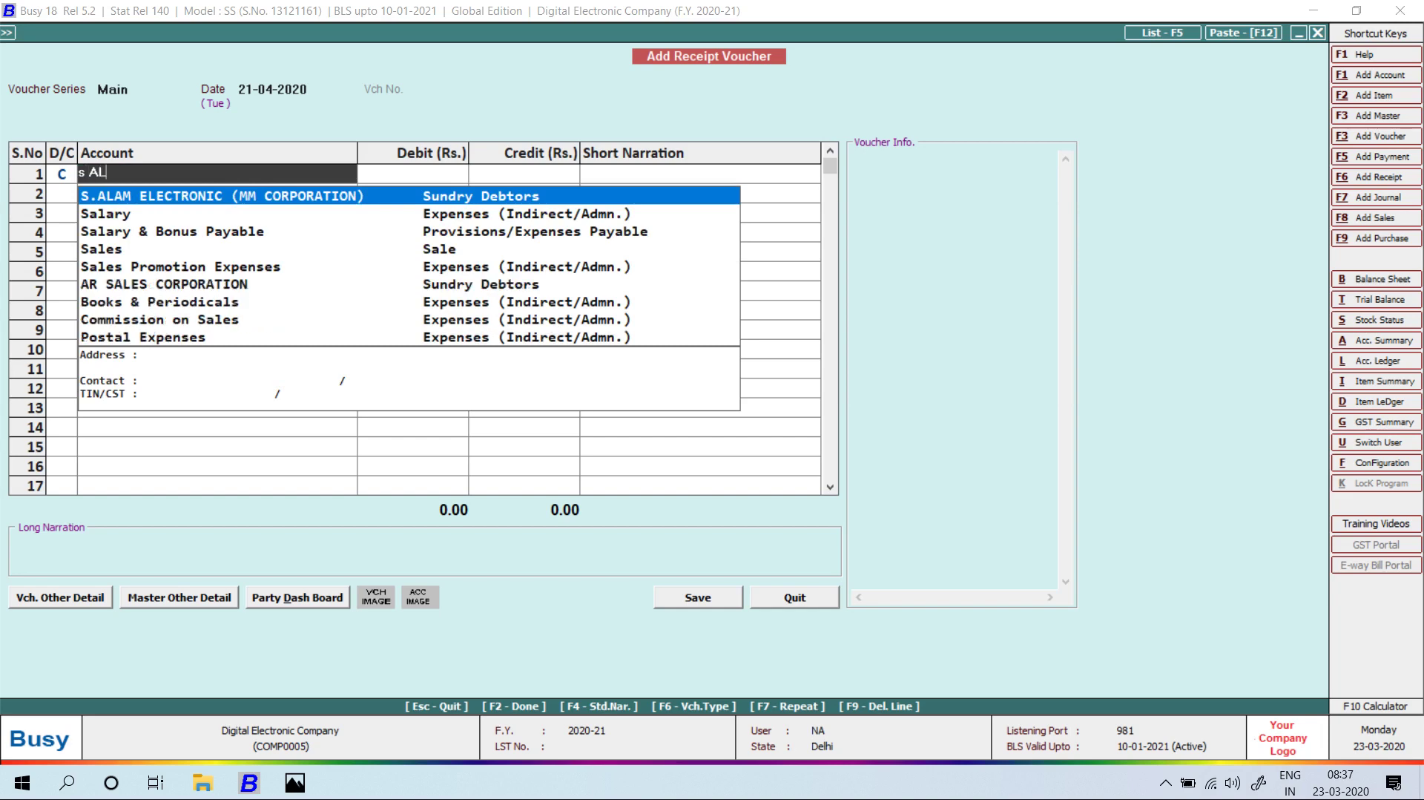
{"action": "key", "text": "Return"}
{"action": "key", "text": "alt+Tab"}
{"action": "key", "text": "alt+Tab"}
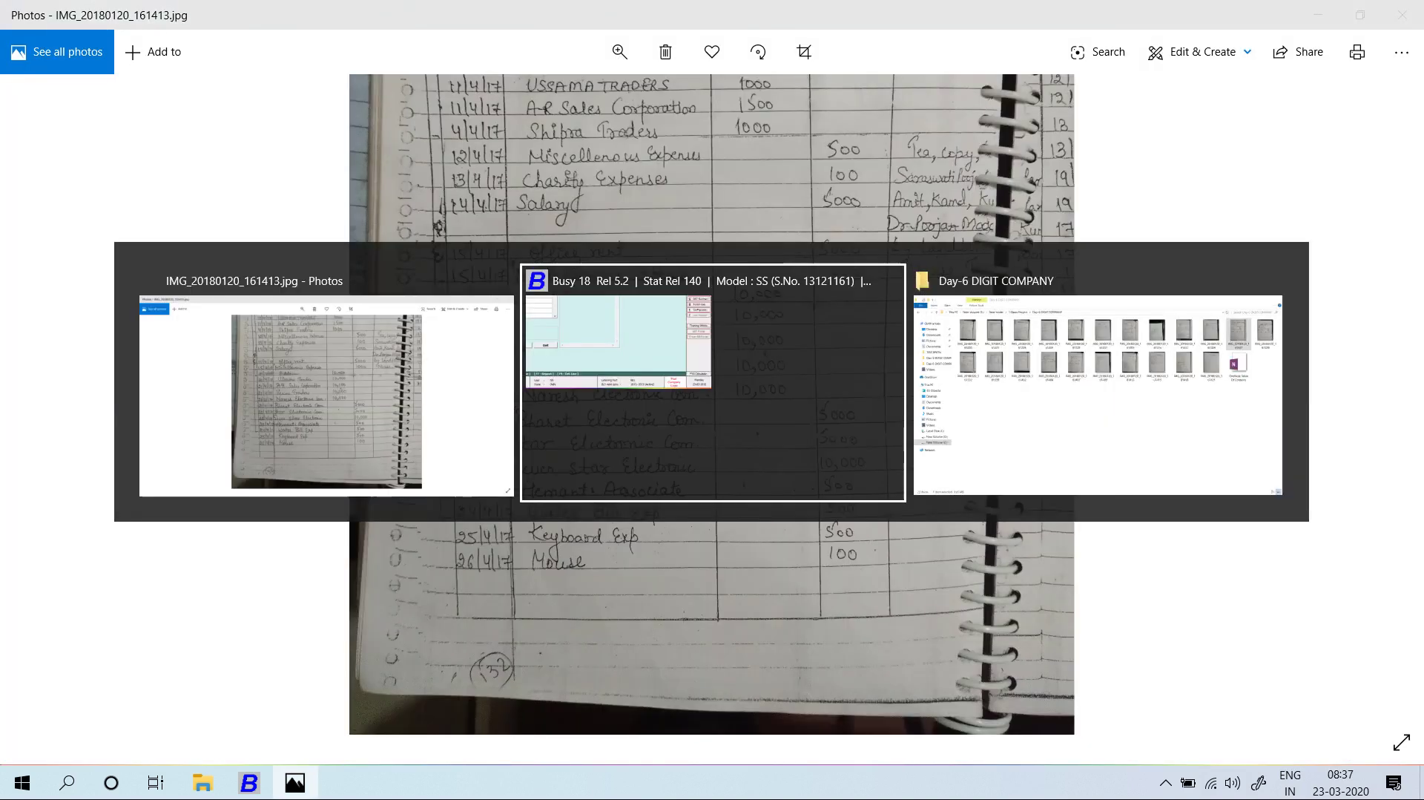
{"action": "type", "text": "10000"}
{"action": "key", "text": "Return"}
{"action": "key", "text": "Return"}
{"action": "key", "text": "Return"}
{"action": "key", "text": "Return"}
{"action": "key", "text": "Return"}
{"action": "key", "text": "Return"}
{"action": "key", "text": "Return"}
{"action": "key", "text": "Return"}
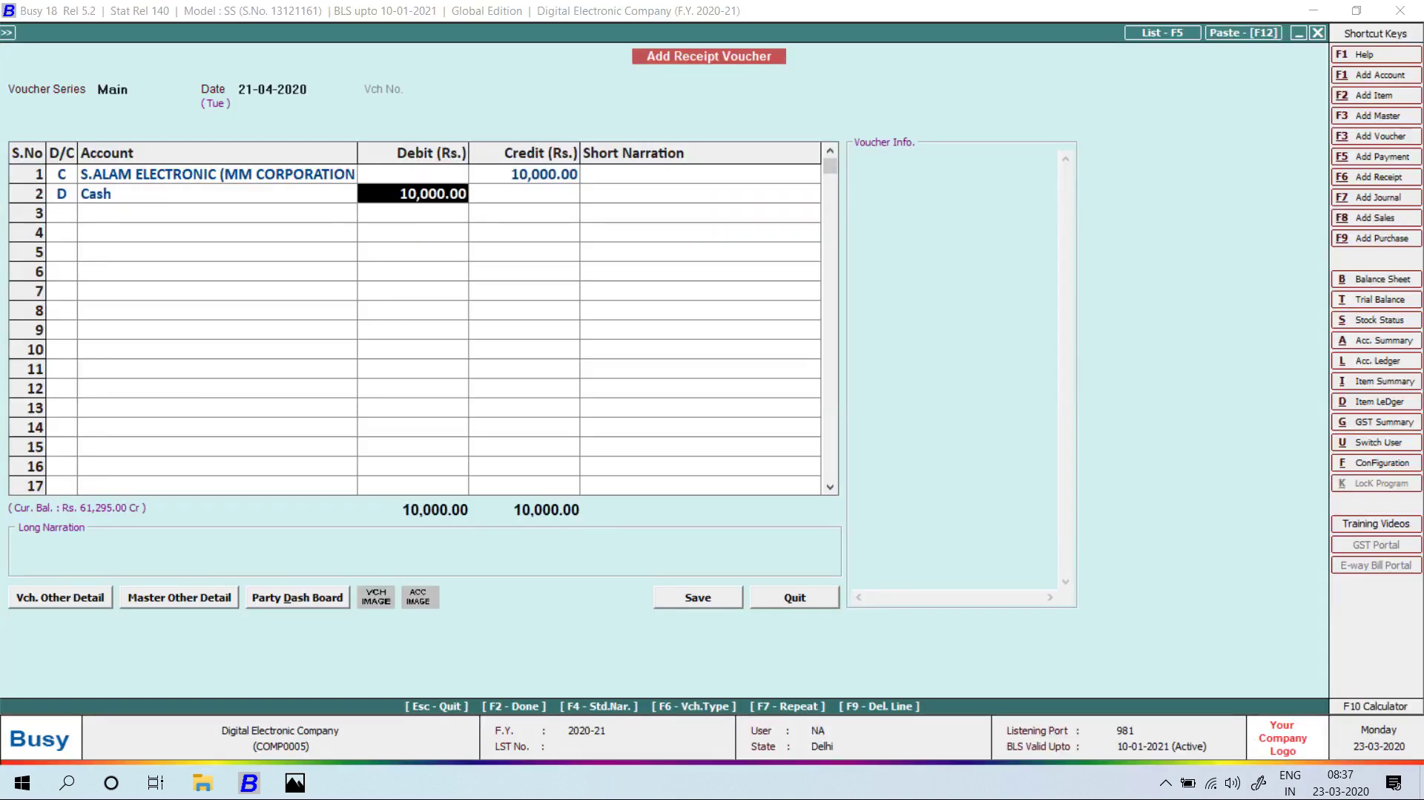
{"action": "key", "text": "Return"}
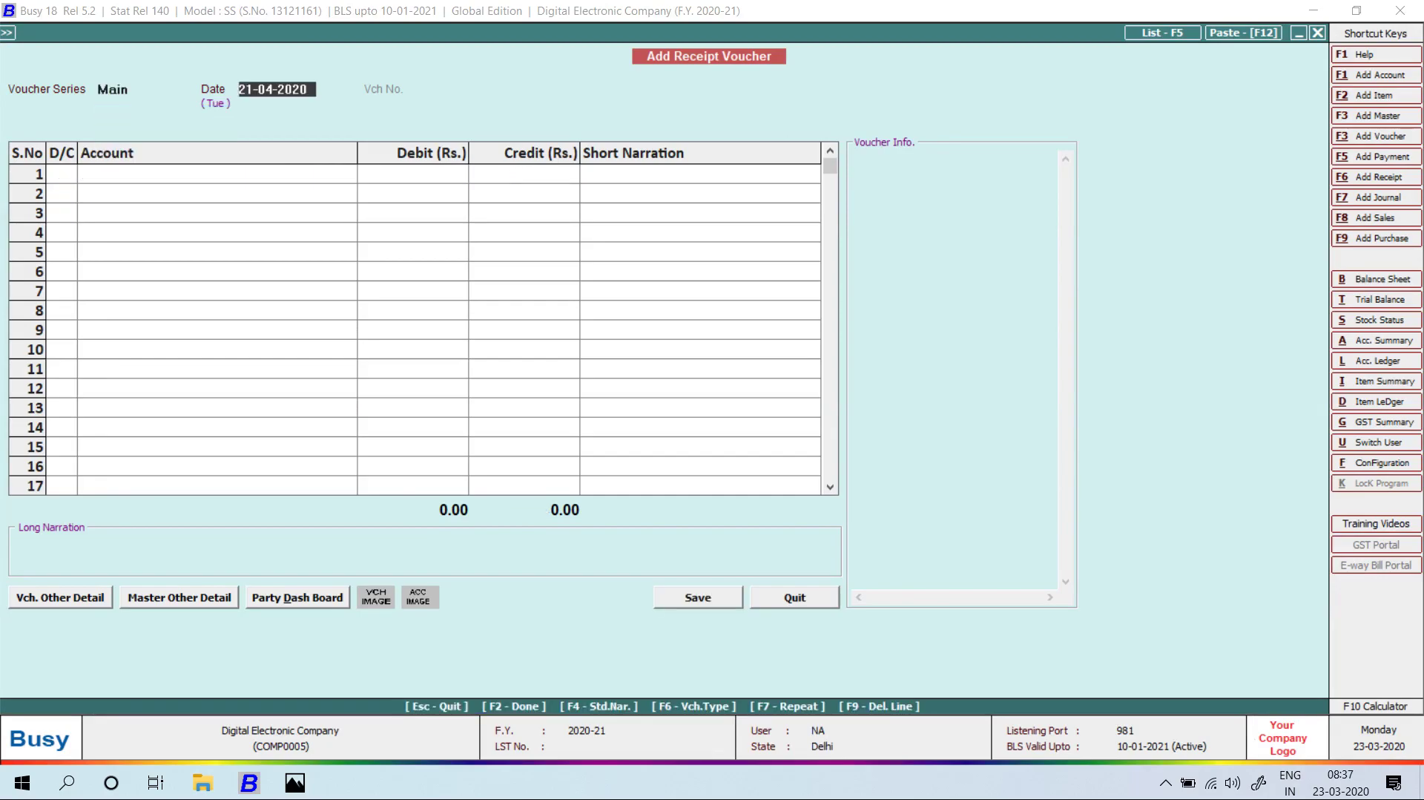
Save a 21-04-2020 cash receipt of 10,000 from USSAMA TRADERS.
{"action": "key", "text": "alt+Tab"}
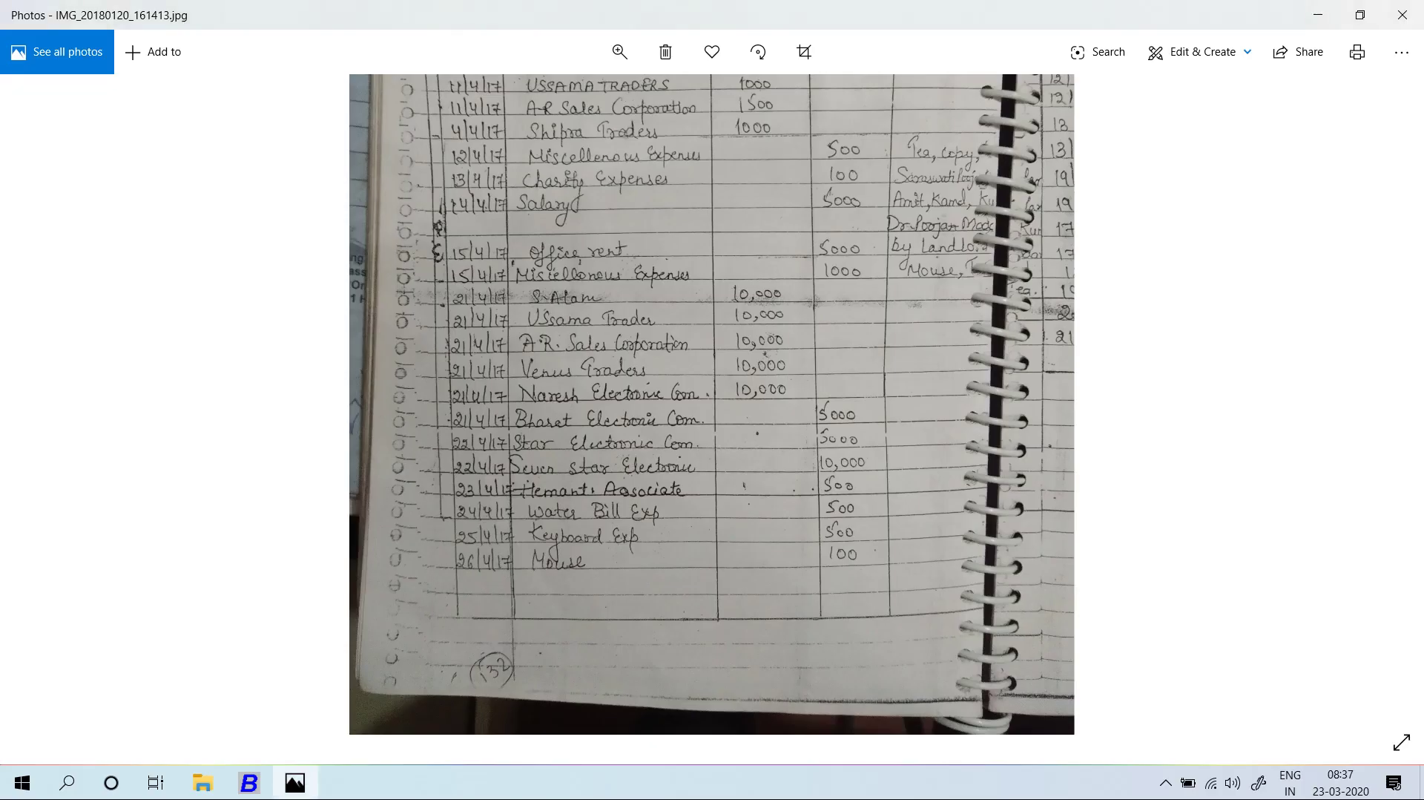
{"action": "key", "text": "alt+Tab"}
{"action": "type", "text": "21"}
{"action": "key", "text": "Return"}
{"action": "key", "text": "Return"}
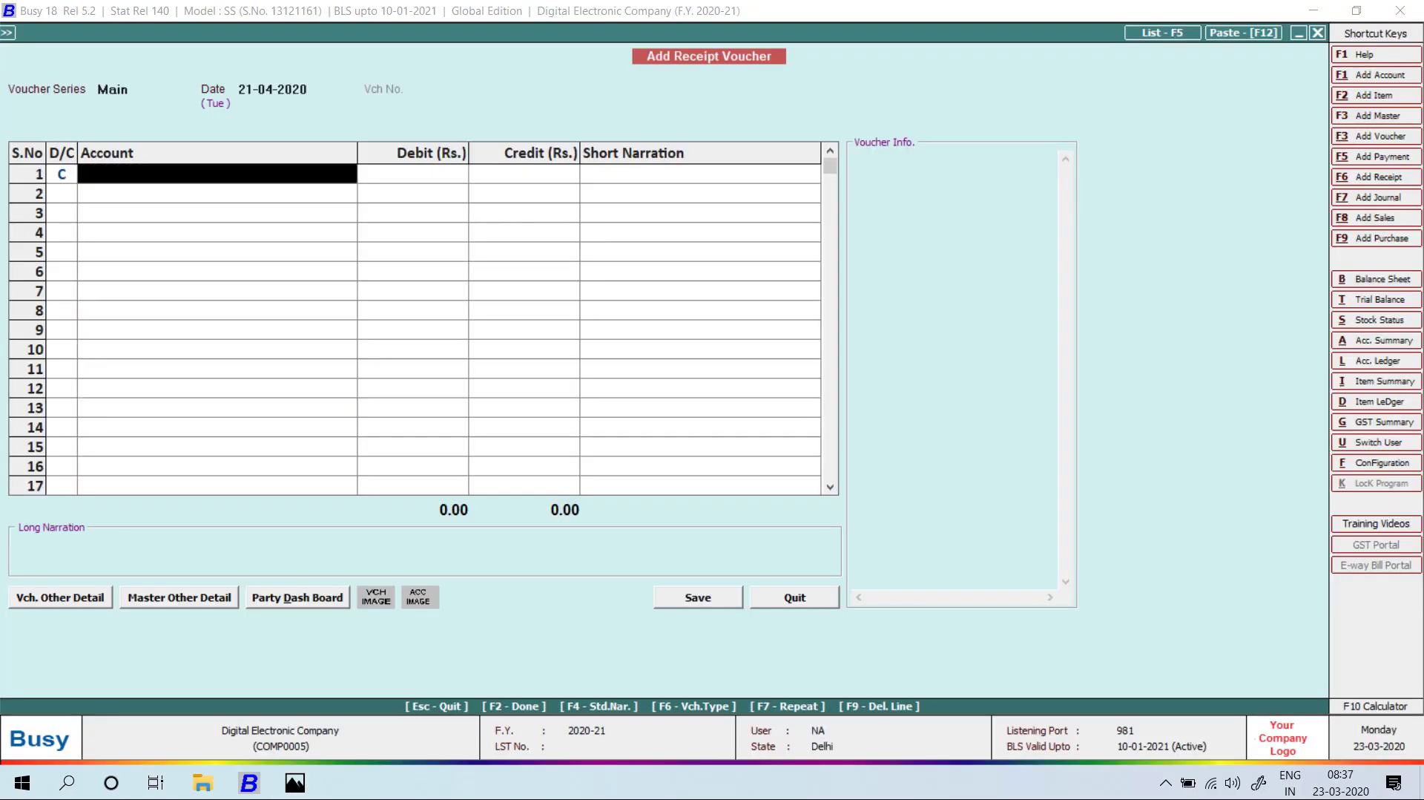
{"action": "type", "text": "us"}
{"action": "key", "text": "Down"}
{"action": "key", "text": "alt+Tab"}
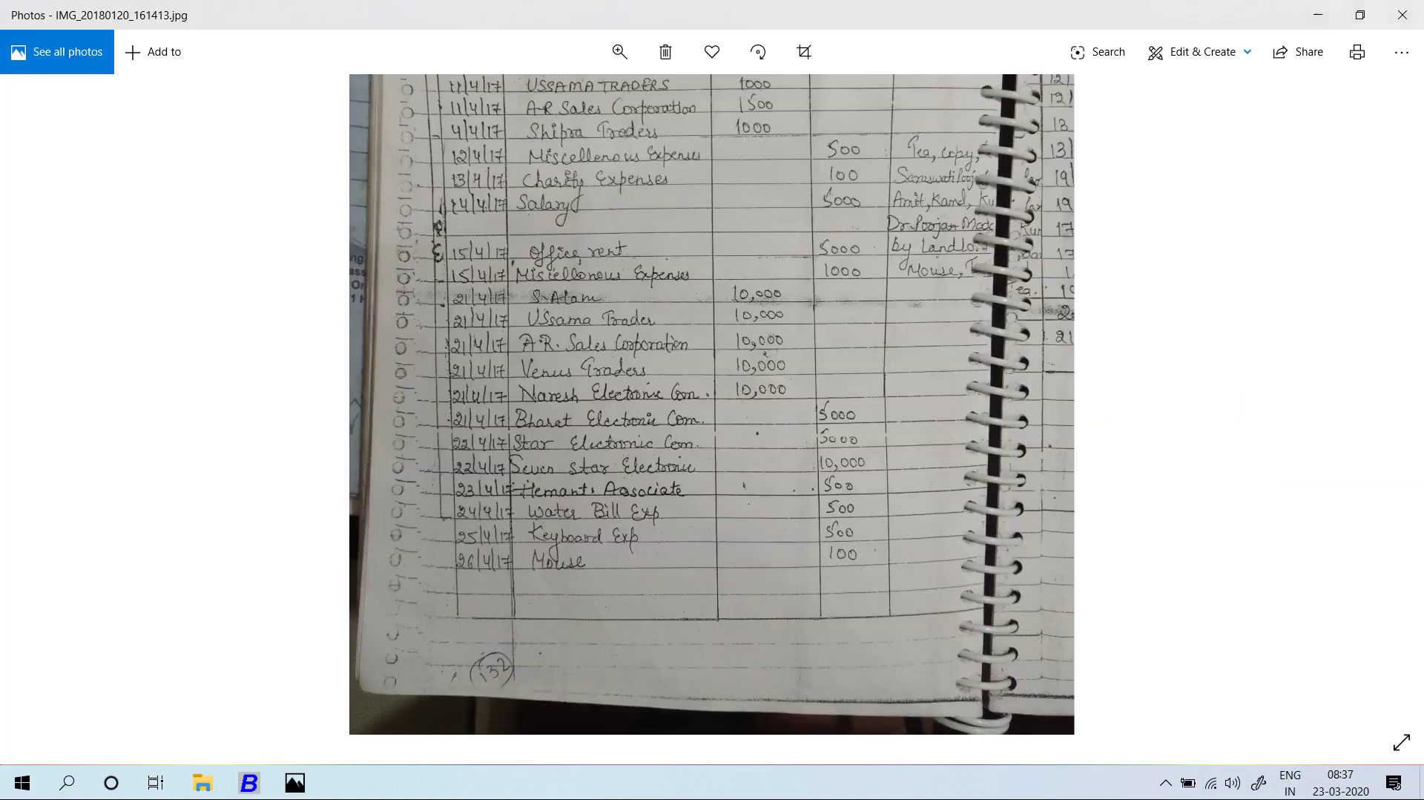
{"action": "key", "text": "alt+Tab"}
{"action": "key", "text": "Return"}
{"action": "type", "text": "1000"}
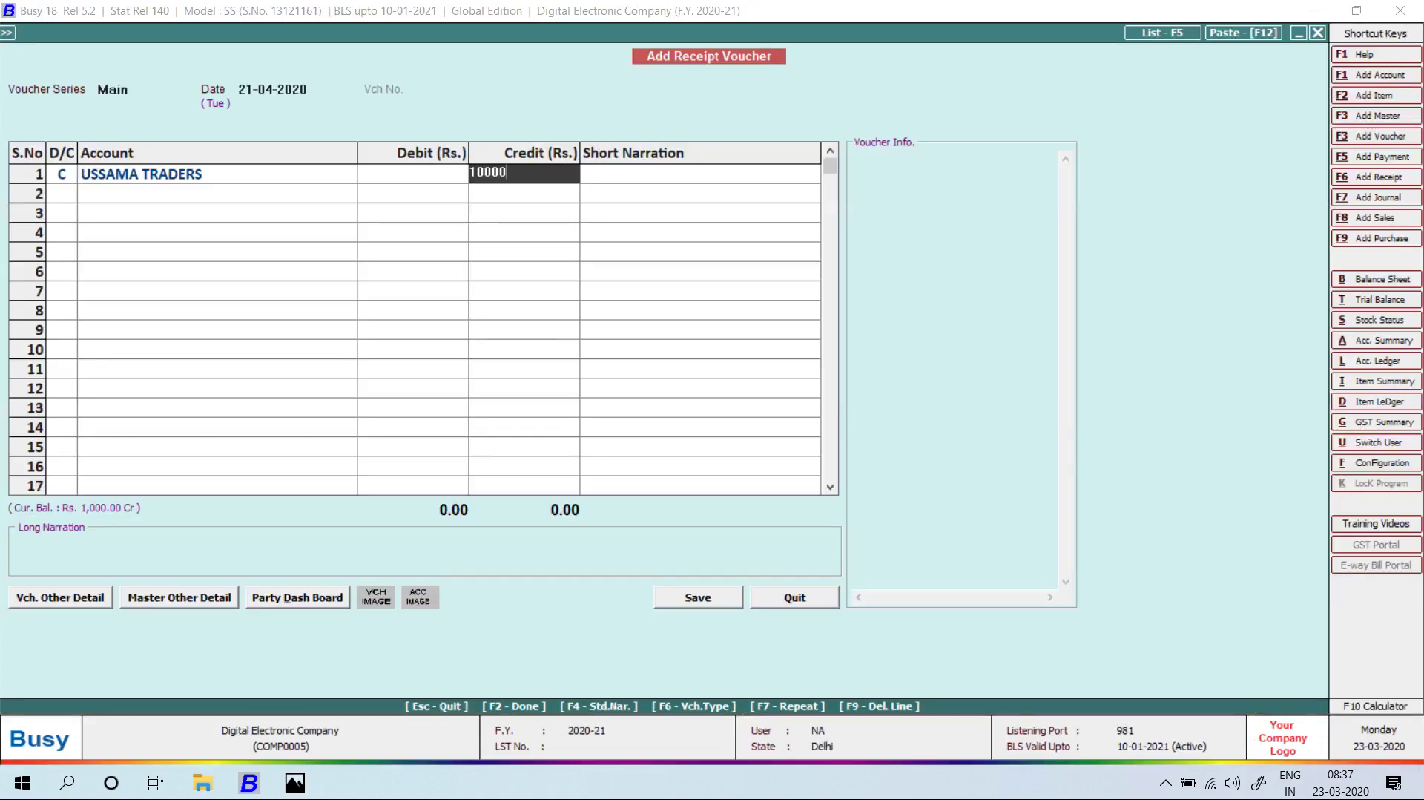
{"action": "type", "text": "0"}
{"action": "key", "text": "Return"}
{"action": "key", "text": "Return"}
{"action": "key", "text": "Return"}
{"action": "key", "text": "Return"}
{"action": "key", "text": "Return"}
{"action": "key", "text": "Return"}
{"action": "key", "text": "Return"}
{"action": "key", "text": "Return"}
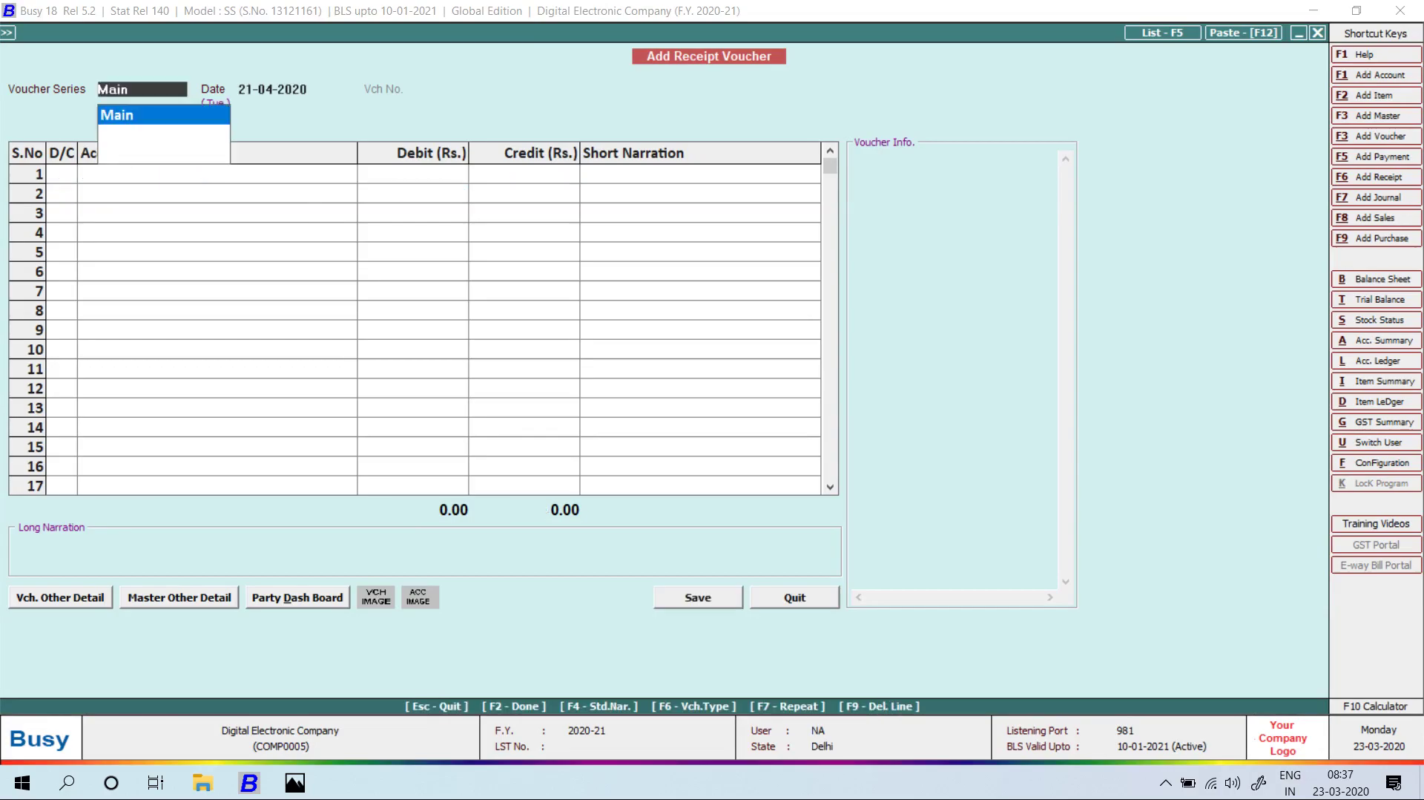
{"action": "key", "text": "alt+Tab"}
Save a 10,000 cash receipt from AR SALES CORPORATION, correcting the mistyped amount.
{"action": "key", "text": "alt+Tab"}
{"action": "key", "text": "Return"}
{"action": "key", "text": "Return"}
{"action": "key", "text": "alt+Tab"}
{"action": "key", "text": "alt+Tab"}
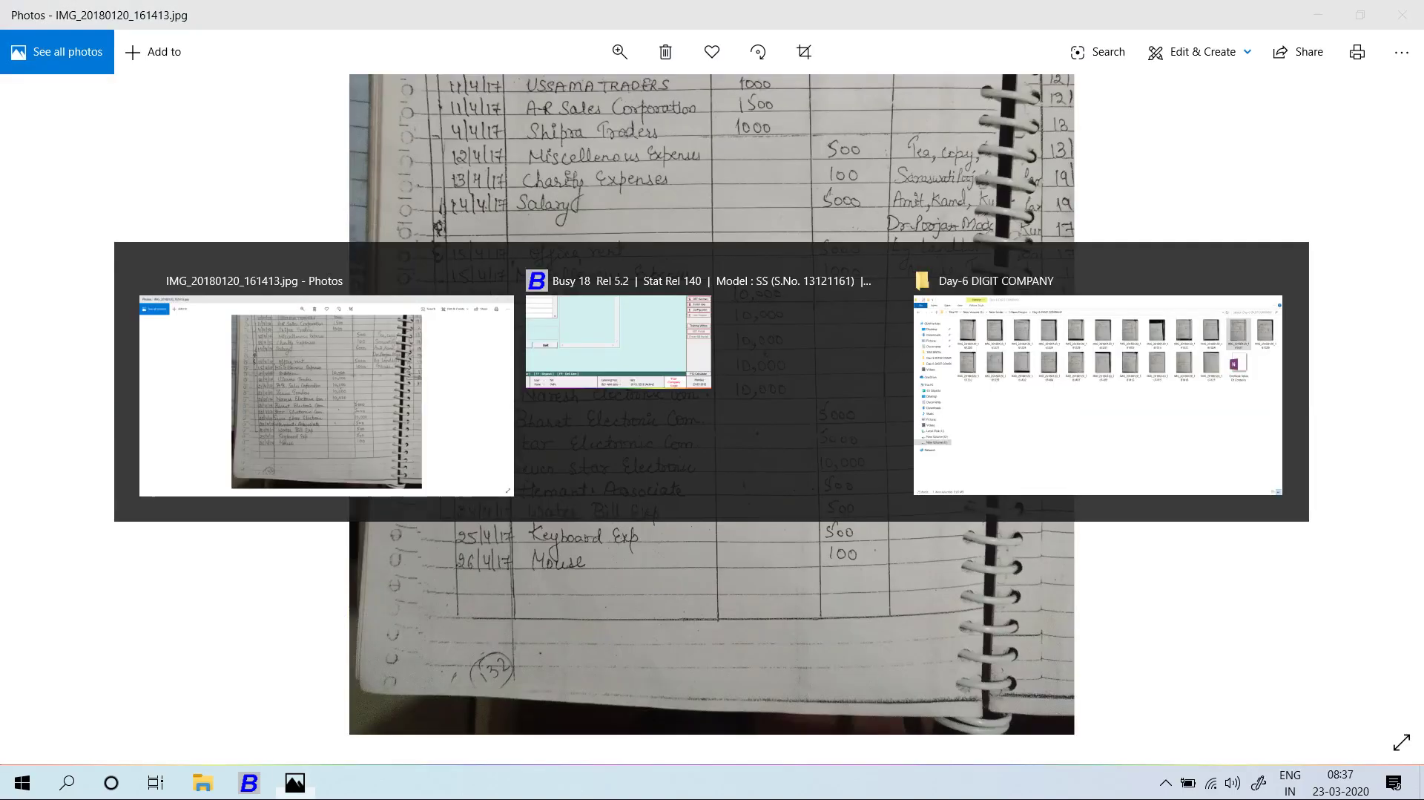
{"action": "type", "text": "ar"}
{"action": "key", "text": "Return"}
{"action": "key", "text": "alt+Tab"}
{"action": "key", "text": "alt+Tab"}
{"action": "type", "text": "0000"}
{"action": "key", "text": "BackSpace"}
{"action": "key", "text": "BackSpace"}
{"action": "key", "text": "BackSpace"}
{"action": "key", "text": "BackSpace"}
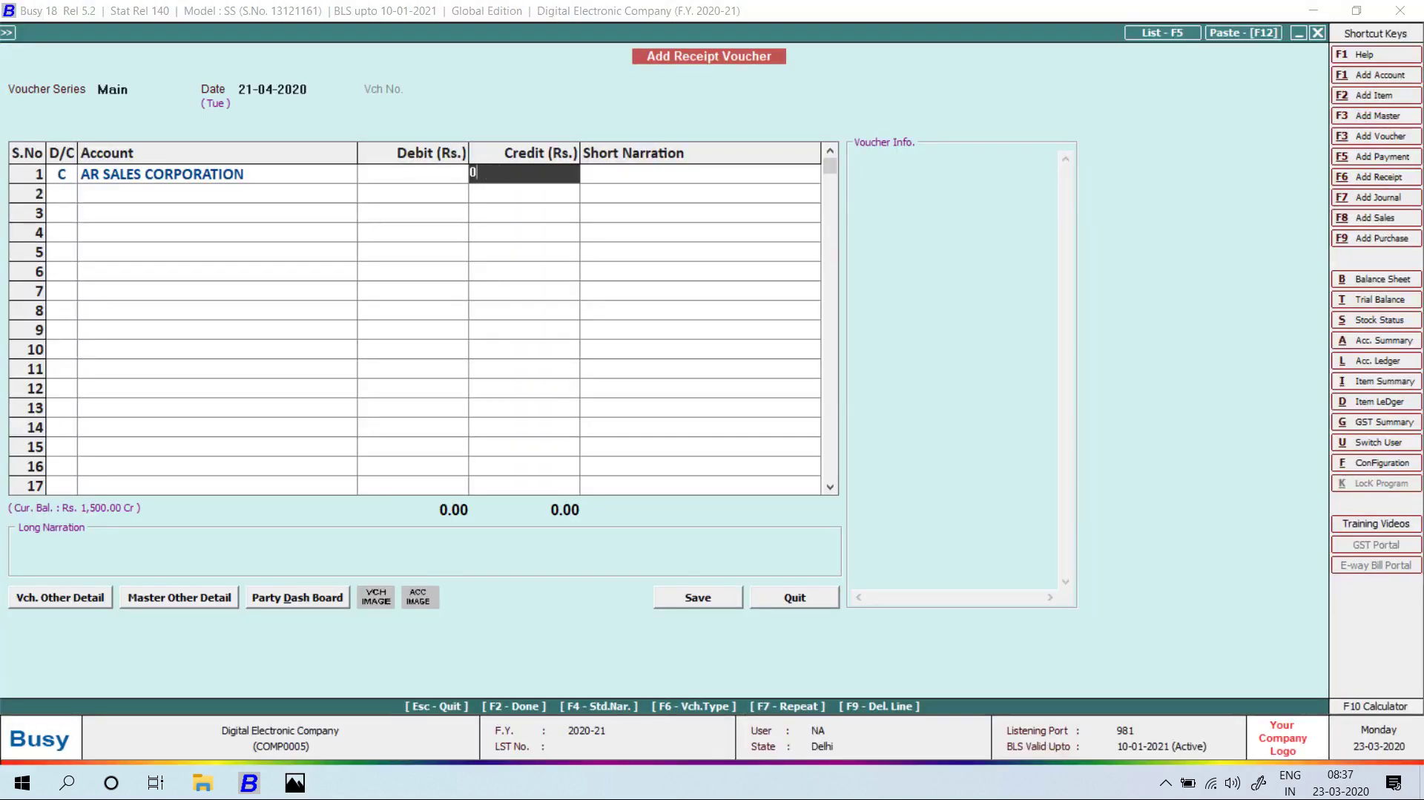
{"action": "type", "text": "100000"}
{"action": "key", "text": "Return"}
{"action": "key", "text": "Return"}
{"action": "key", "text": "Return"}
{"action": "key", "text": "Return"}
{"action": "key", "text": "Return"}
{"action": "key", "text": "Return"}
{"action": "key", "text": "Return"}
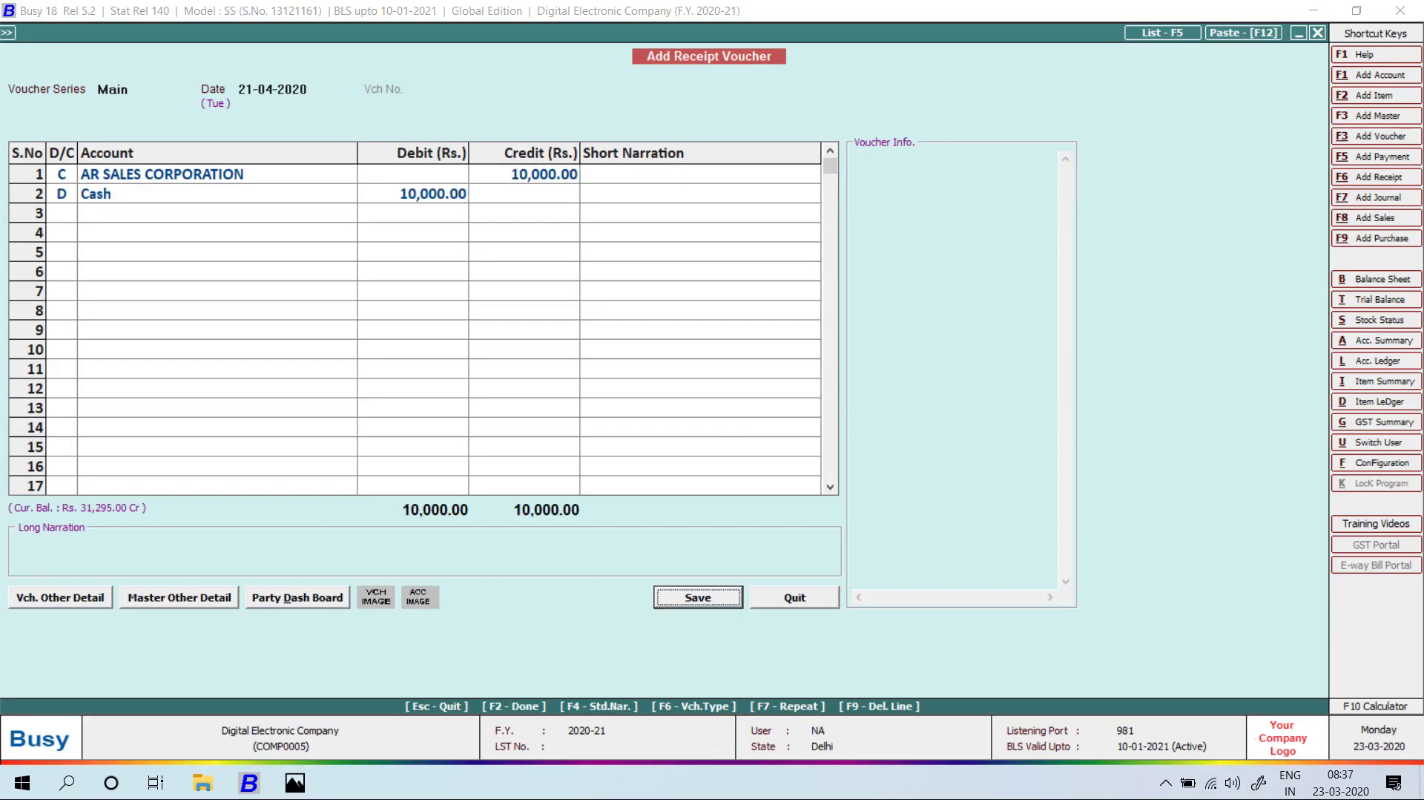
{"action": "key", "text": "Return"}
{"action": "key", "text": "Return"}
{"action": "key", "text": "Return"}
Save a 10,000 cash receipt from VENUS TRADES.
{"action": "key", "text": "alt+Tab"}
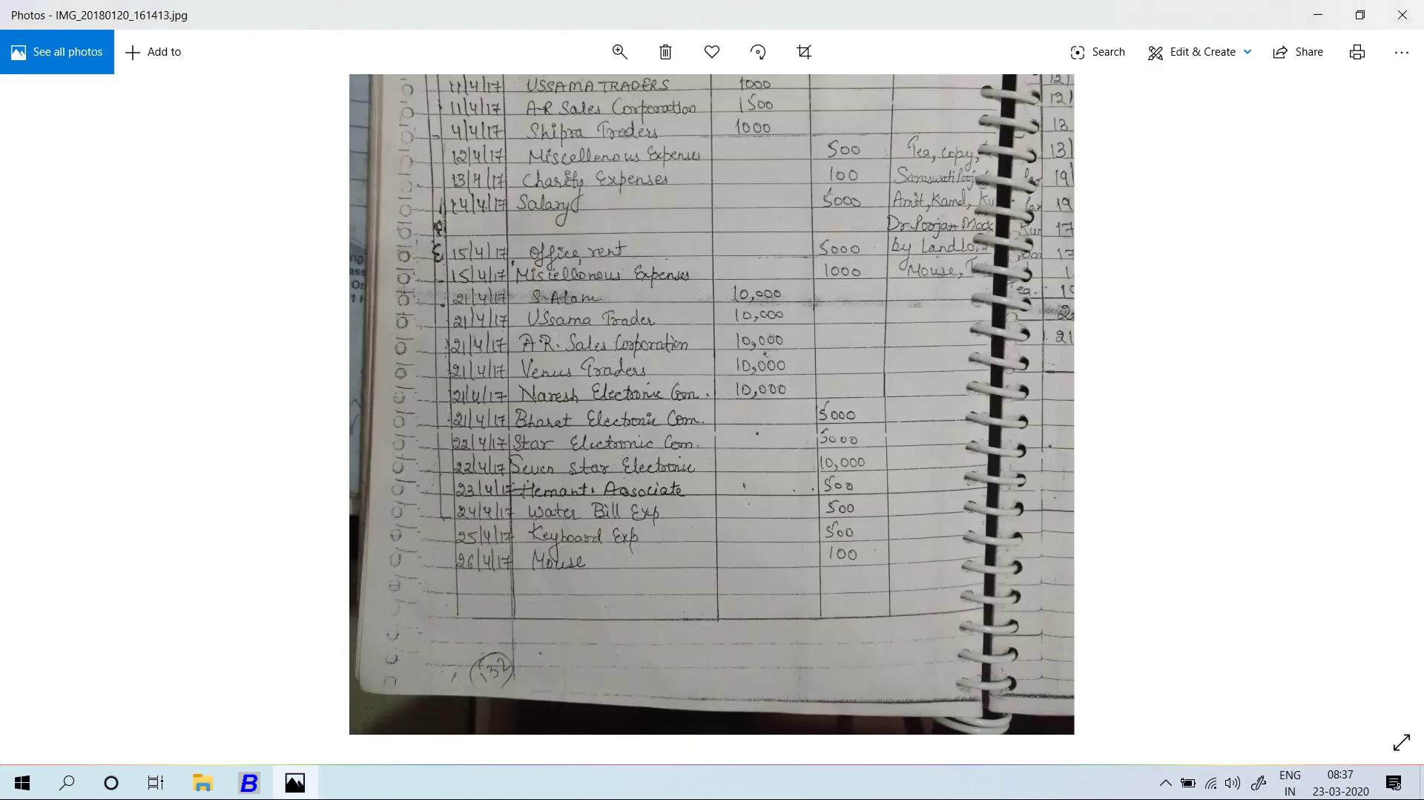
{"action": "key", "text": "alt+Tab"}
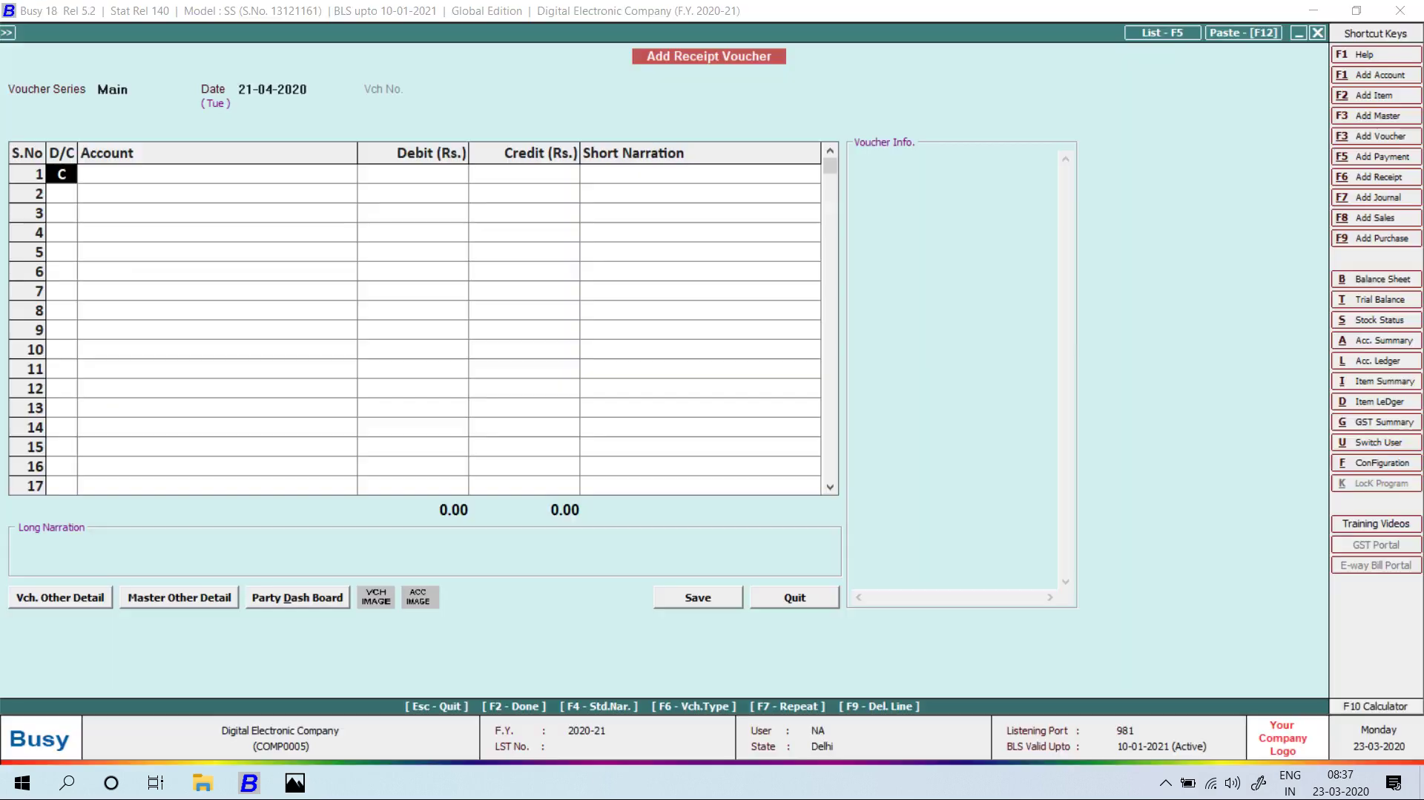
{"action": "key", "text": "Return"}
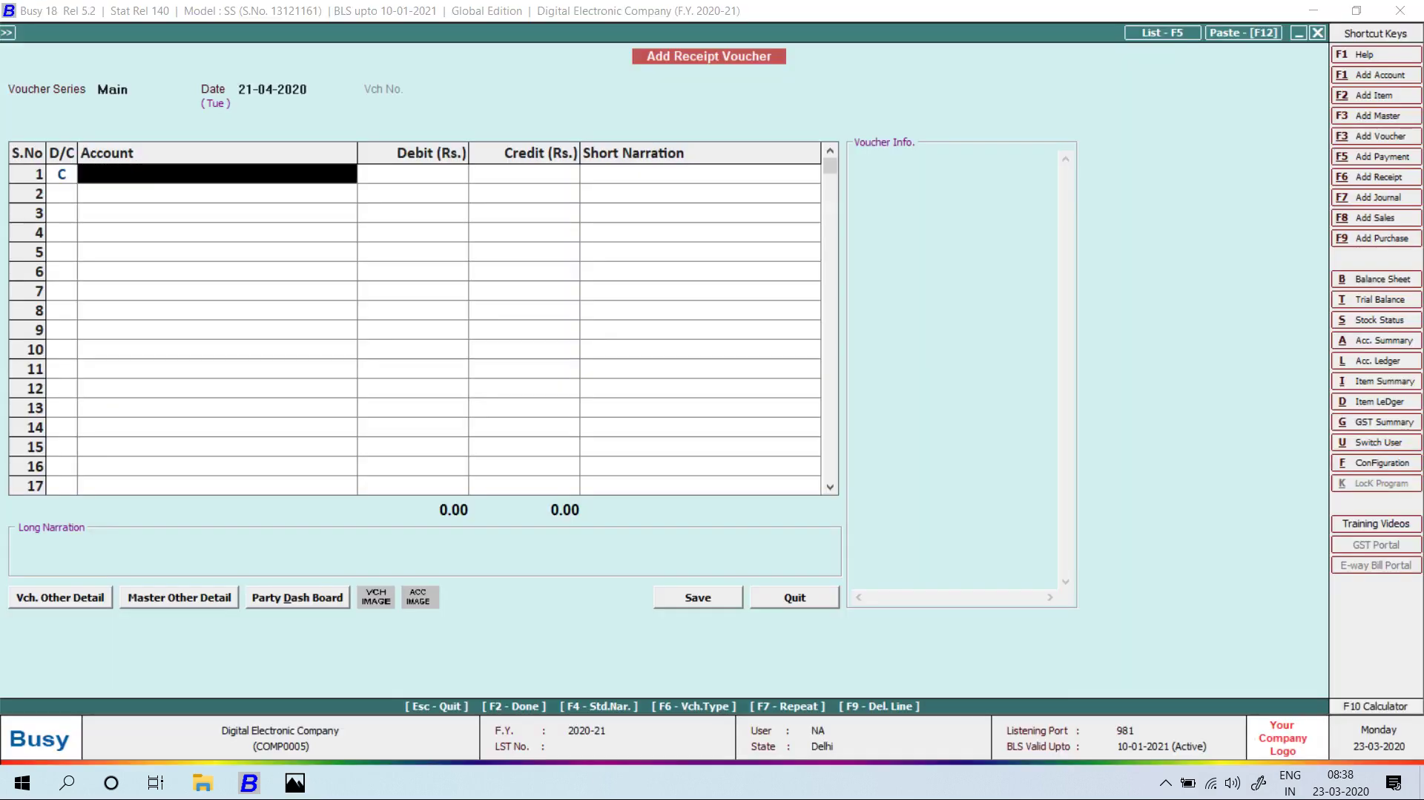
{"action": "key", "text": "alt+Tab"}
{"action": "key", "text": "alt+Tab"}
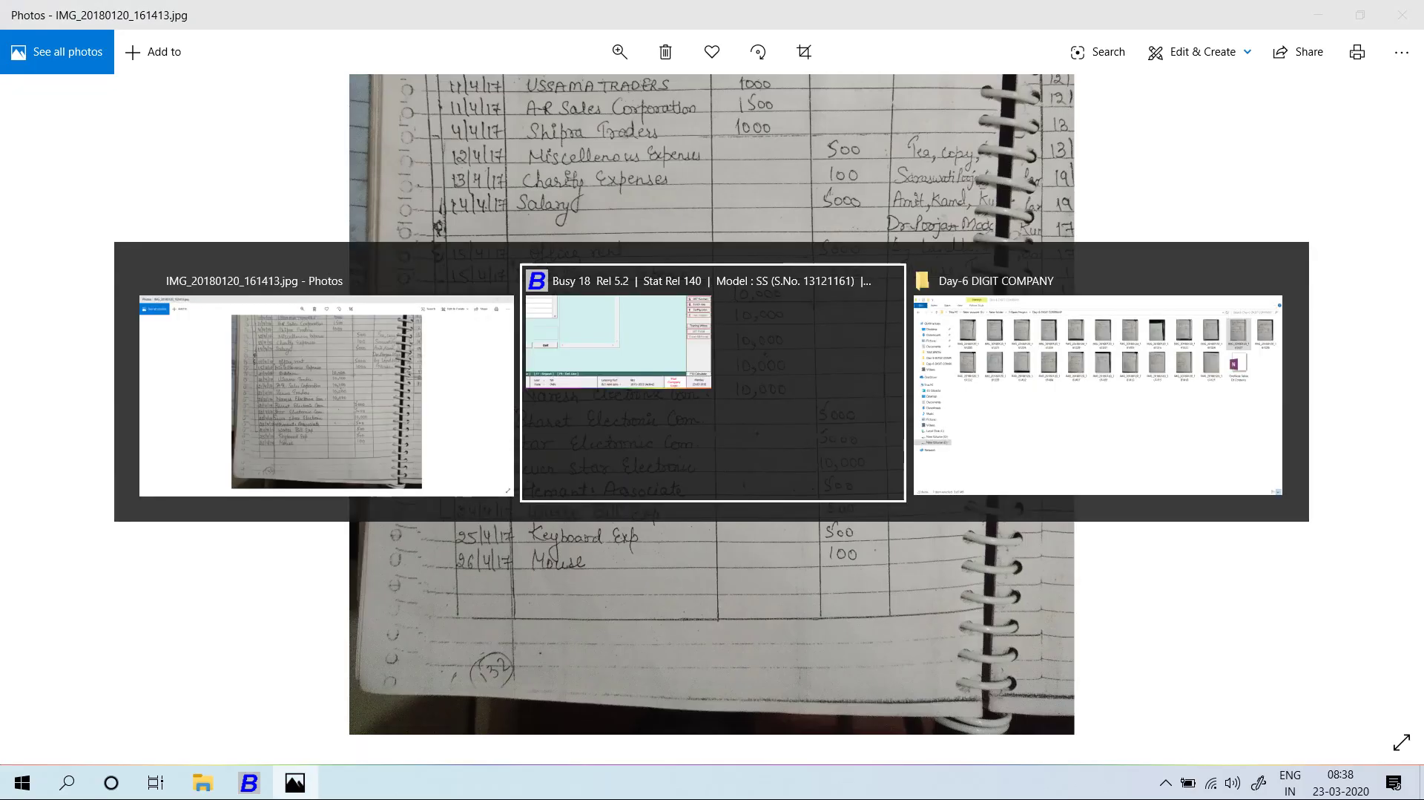
{"action": "type", "text": "10000"}
{"action": "key", "text": "Return"}
{"action": "key", "text": "Return"}
{"action": "key", "text": "Return"}
{"action": "key", "text": "Return"}
{"action": "key", "text": "Return"}
{"action": "key", "text": "Return"}
{"action": "key", "text": "Return"}
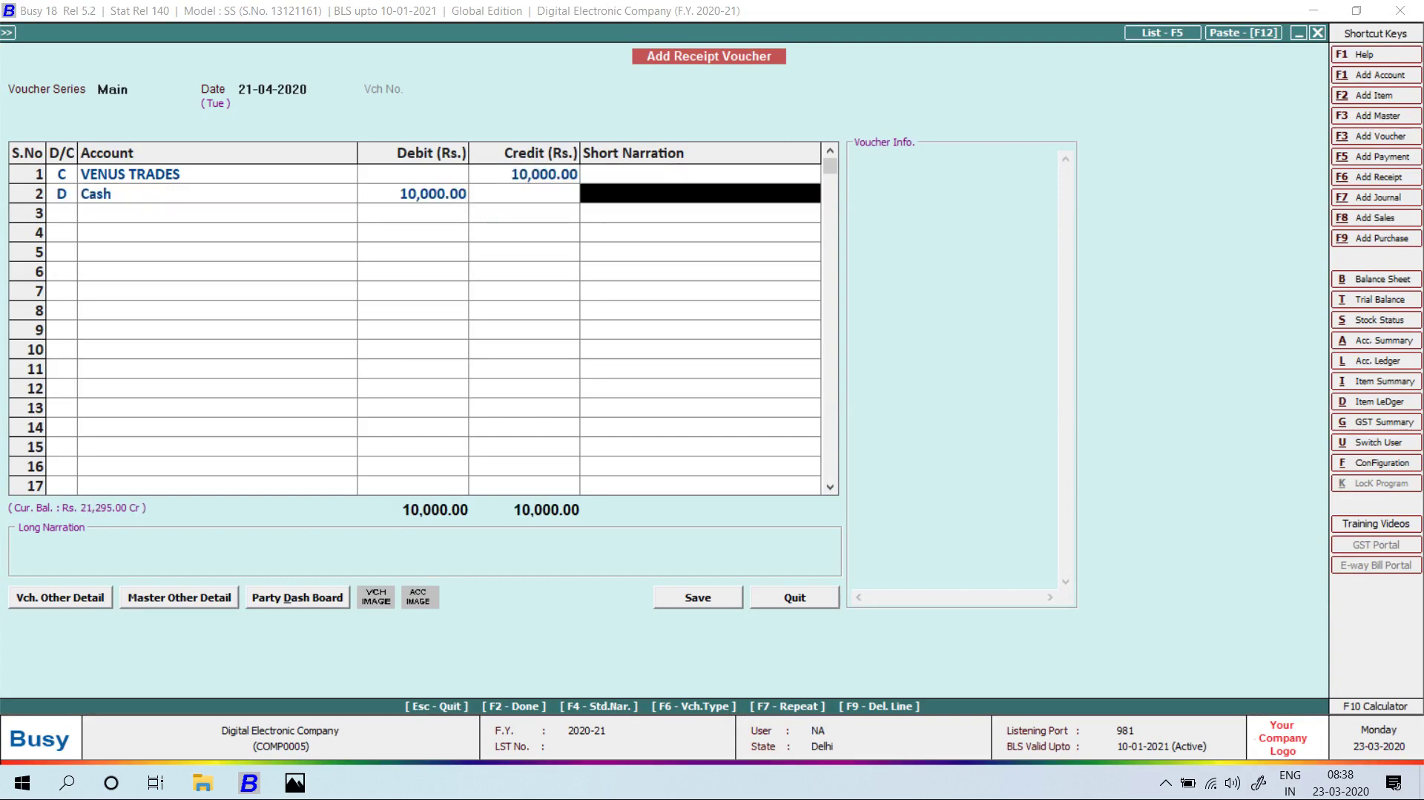
{"action": "key", "text": "Return"}
Save a 10,000 cash receipt from NARESH TRADING COMPANY, then exit receipt entry.
{"action": "key", "text": "alt+Tab"}
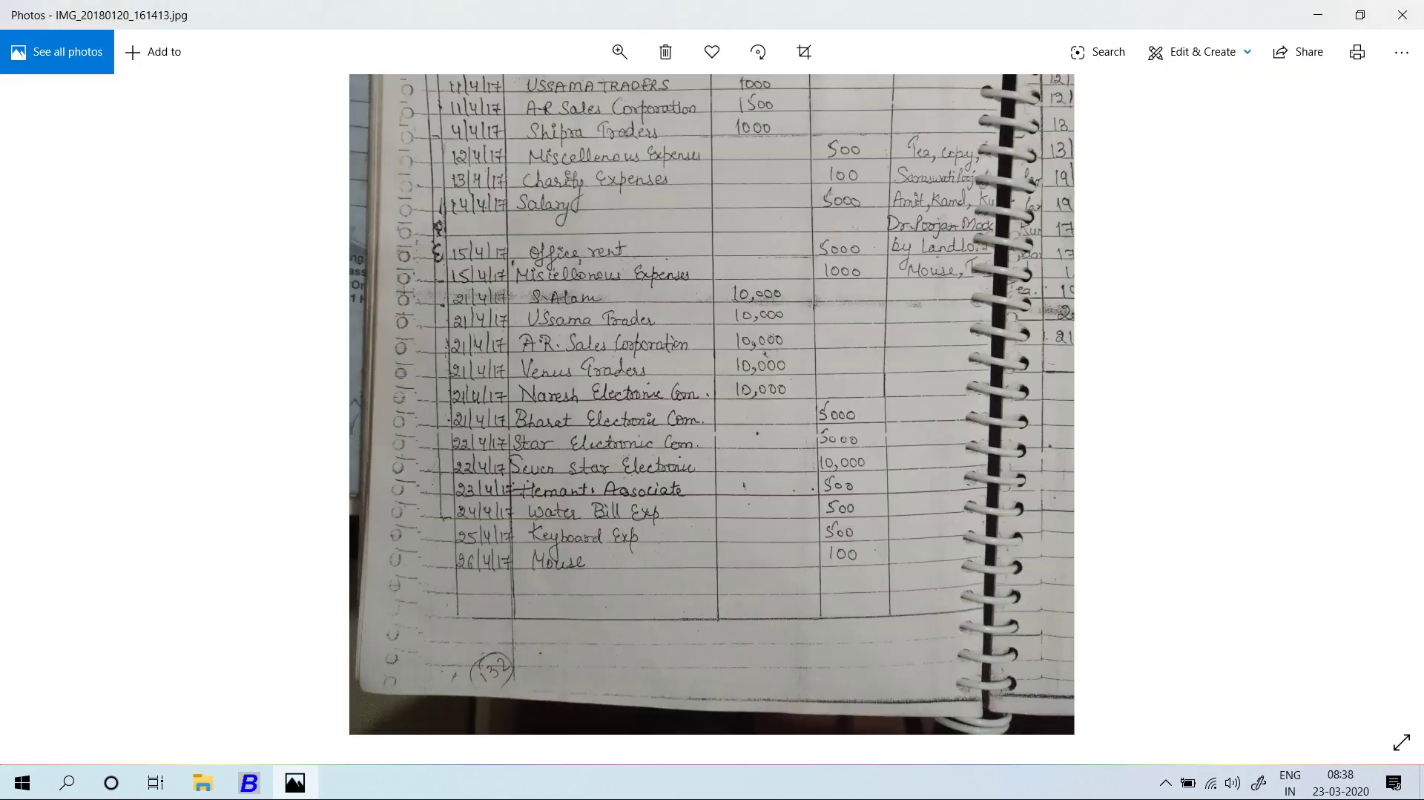
{"action": "key", "text": "alt+Tab"}
{"action": "key", "text": "Return"}
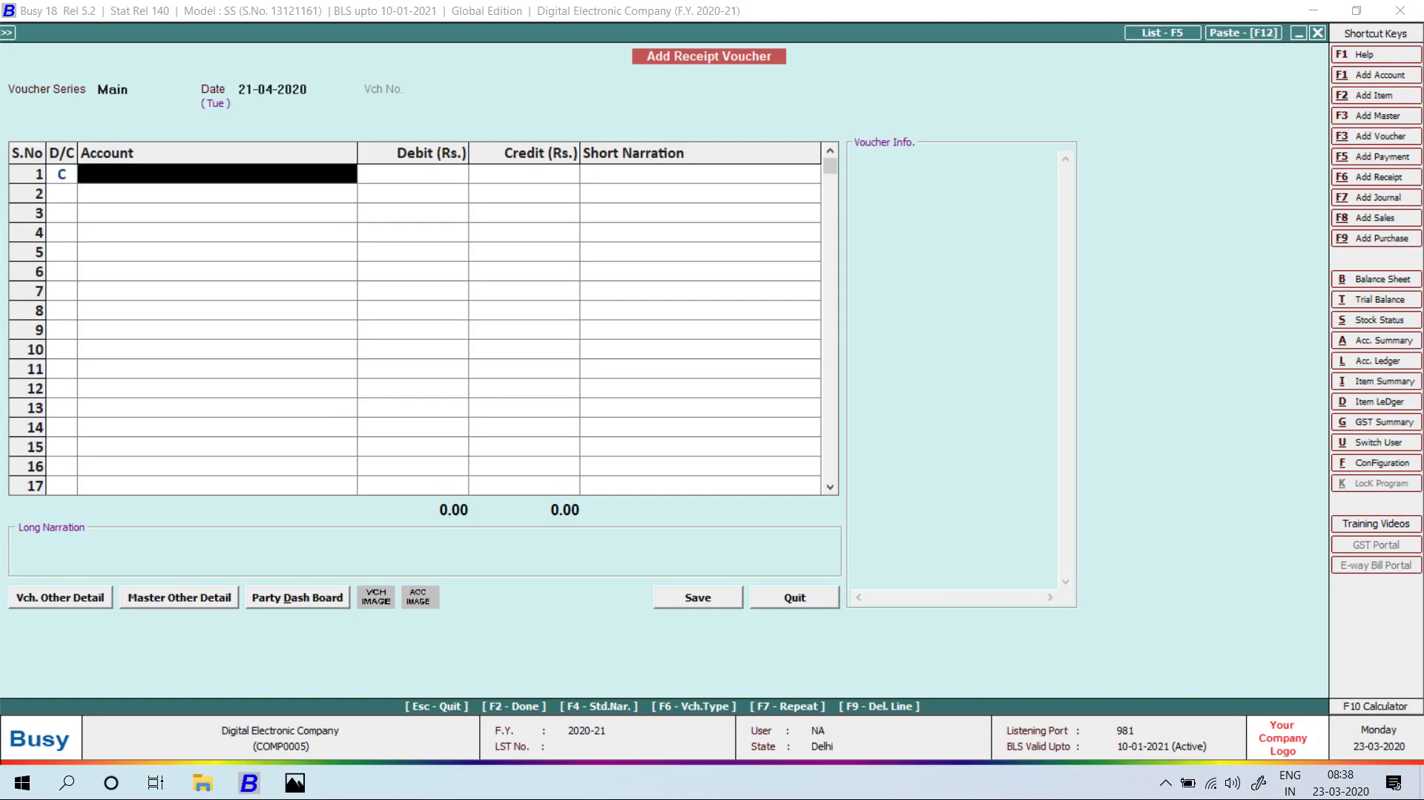
{"action": "type", "text": "nare"}
{"action": "key", "text": "Return"}
{"action": "type", "text": "10"}
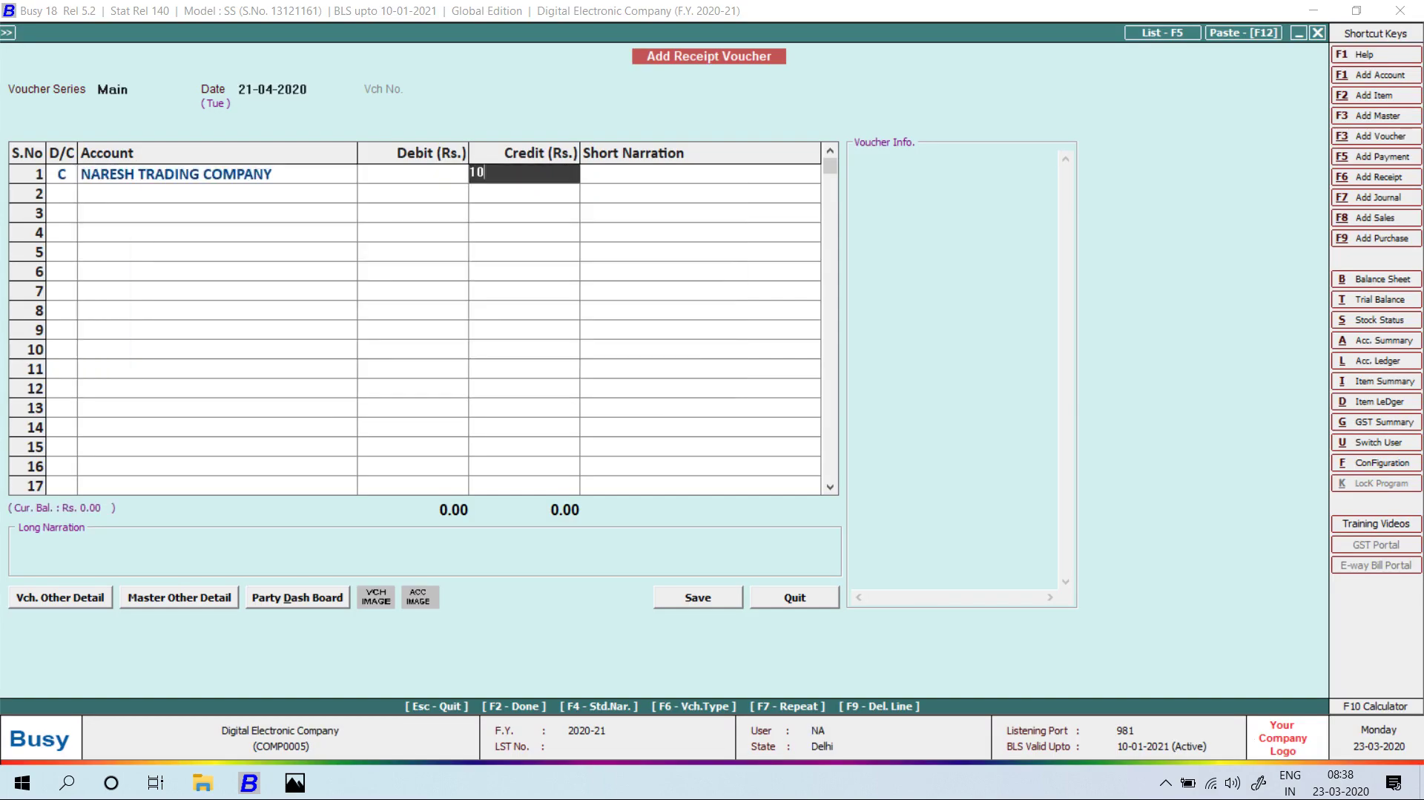
{"action": "type", "text": "0000"}
{"action": "key", "text": "Return"}
{"action": "key", "text": "Return"}
{"action": "key", "text": "Return"}
{"action": "key", "text": "Return"}
{"action": "key", "text": "Return"}
{"action": "key", "text": "Return"}
{"action": "key", "text": "Return"}
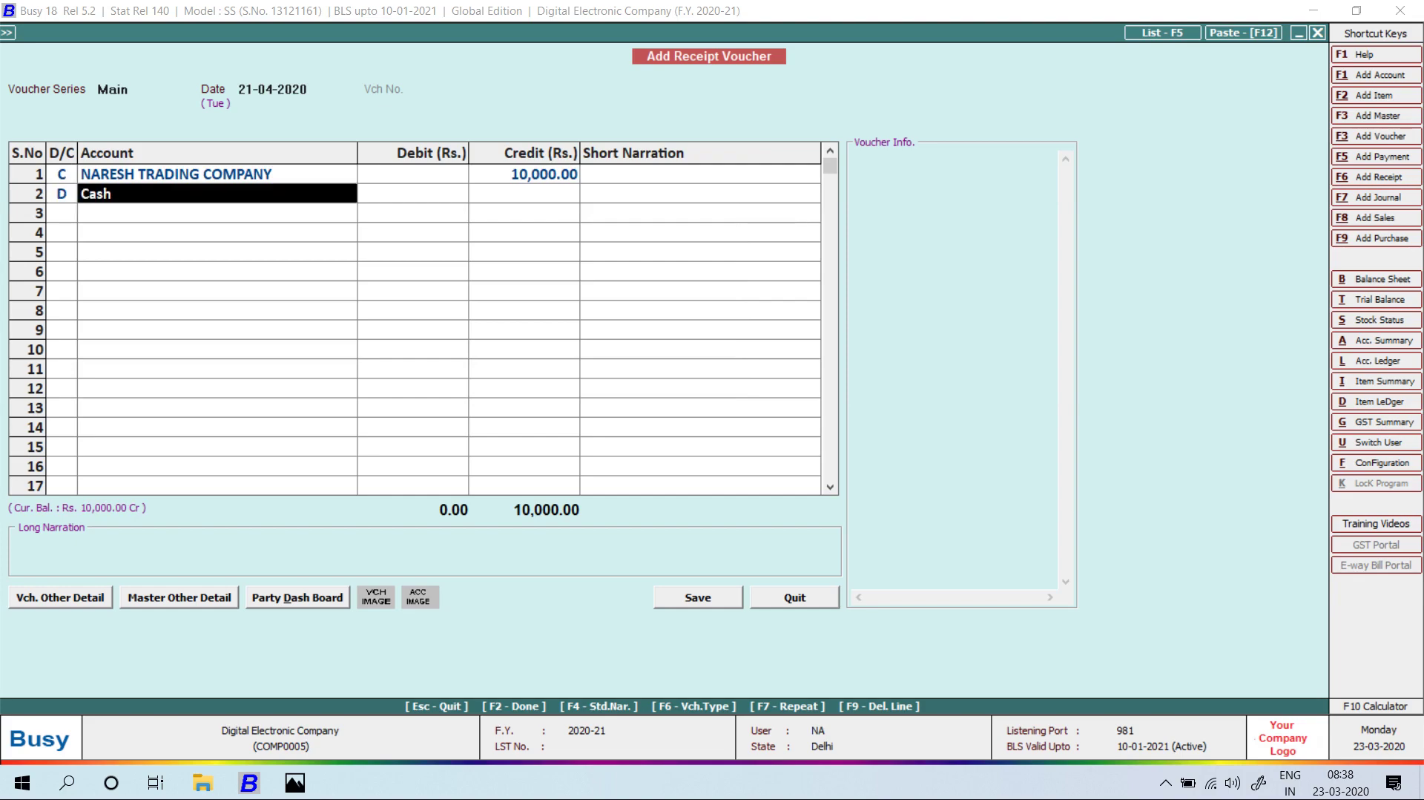
{"action": "key", "text": "Return"}
{"action": "key", "text": "alt+Tab"}
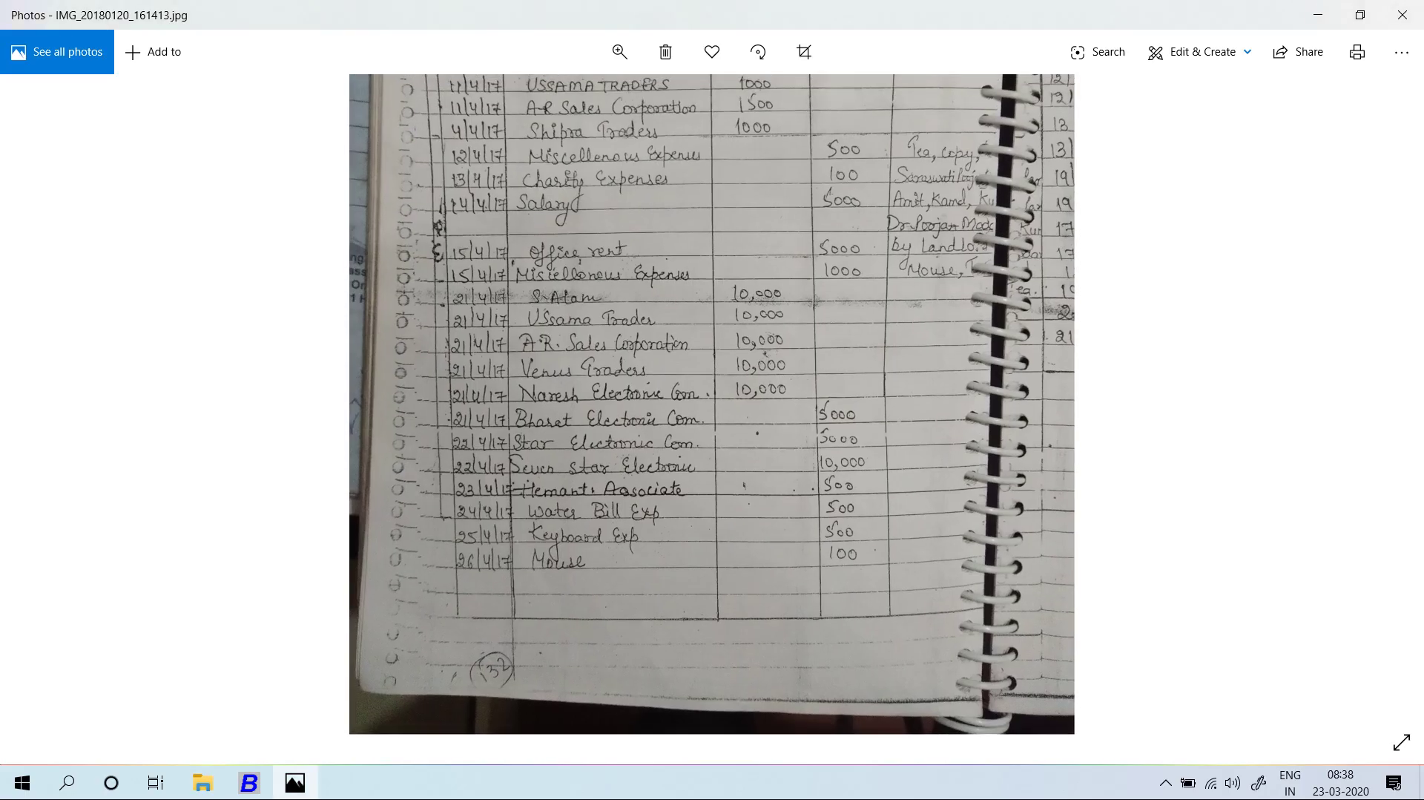
{"action": "key", "text": "alt+Tab"}
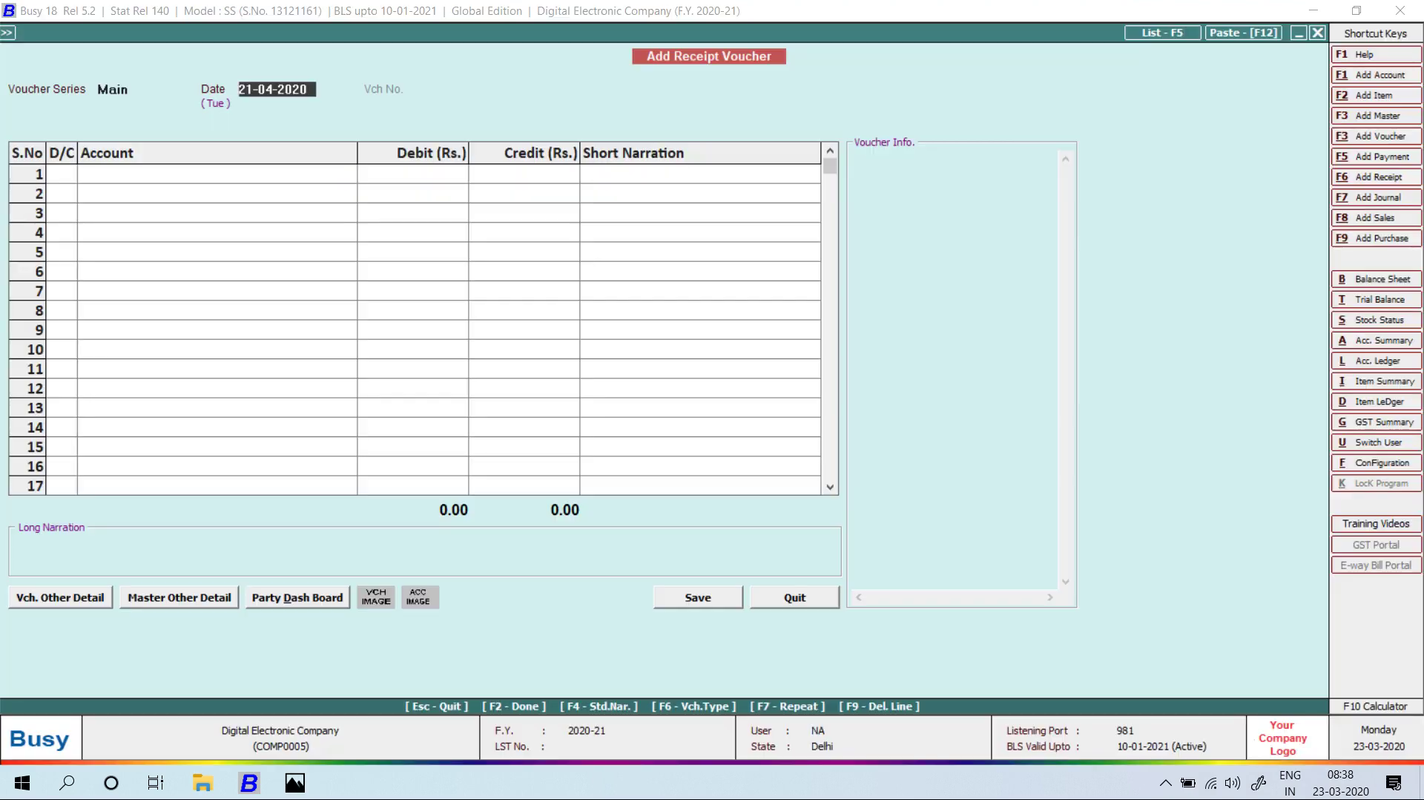
{"action": "key", "text": "Escape"}
Start a new payment voucher dated 21-04-2020 with BHARAT ELECTRONIC LTD COM as the account.
{"action": "key", "text": "Up"}
{"action": "key", "text": "Up"}
{"action": "key", "text": "Up"}
{"action": "key", "text": "Return"}
{"action": "key", "text": "Return"}
{"action": "key", "text": "Up"}
{"action": "type", "text": "21"}
{"action": "key", "text": "Return"}
{"action": "key", "text": "Return"}
{"action": "type", "text": "v"}
{"action": "key", "text": "BackSpace"}
{"action": "type", "text": "bhar"}
Debit 5,000 to BHARAT ELECTRONIC LTD COM and save, accepting the negative cash warning.
{"action": "key", "text": "Return"}
{"action": "key", "text": "alt+Tab"}
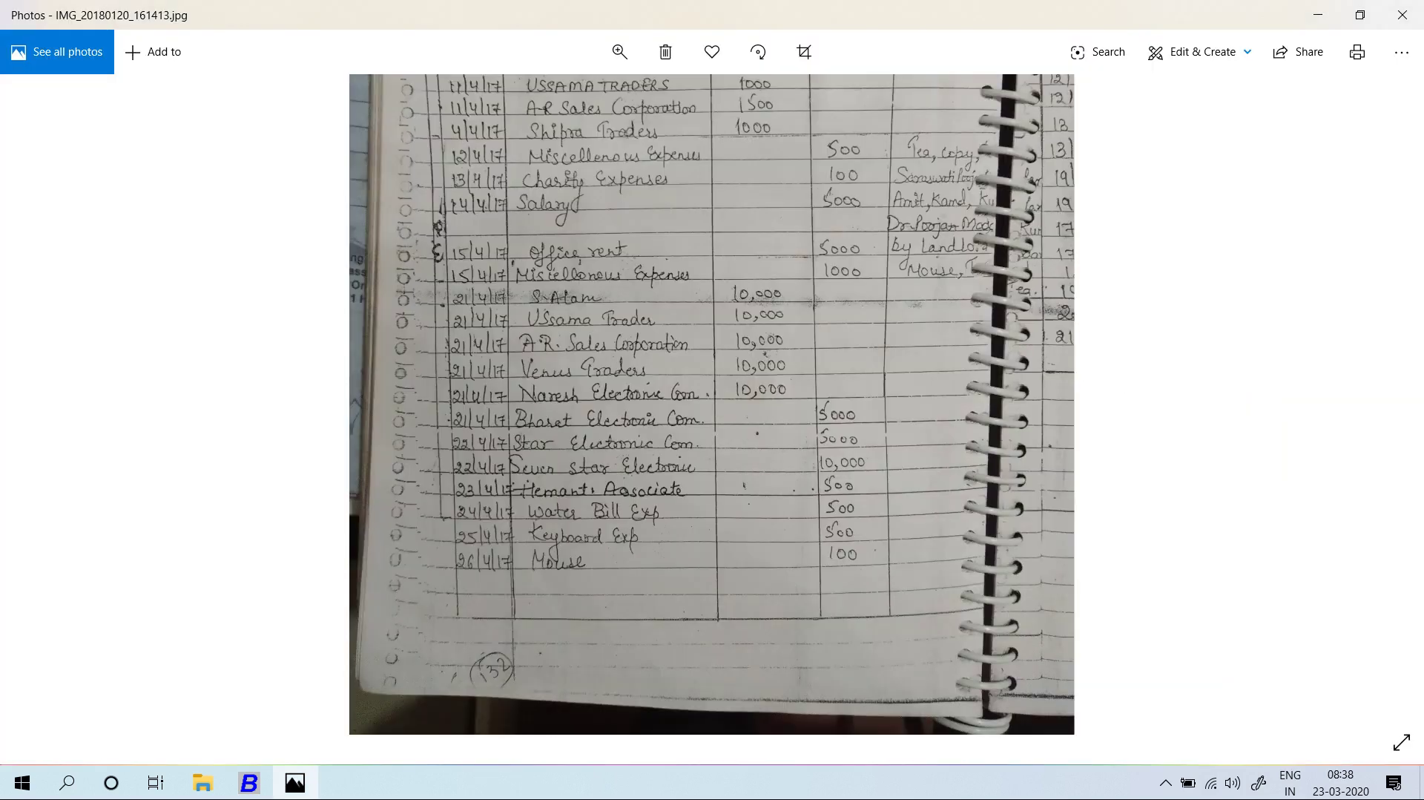
{"action": "key", "text": "alt+Tab"}
{"action": "type", "text": "5000"}
{"action": "key", "text": "Return"}
{"action": "key", "text": "Return"}
{"action": "key", "text": "Return"}
{"action": "key", "text": "Return"}
{"action": "key", "text": "Return"}
{"action": "key", "text": "Return"}
{"action": "key", "text": "Return"}
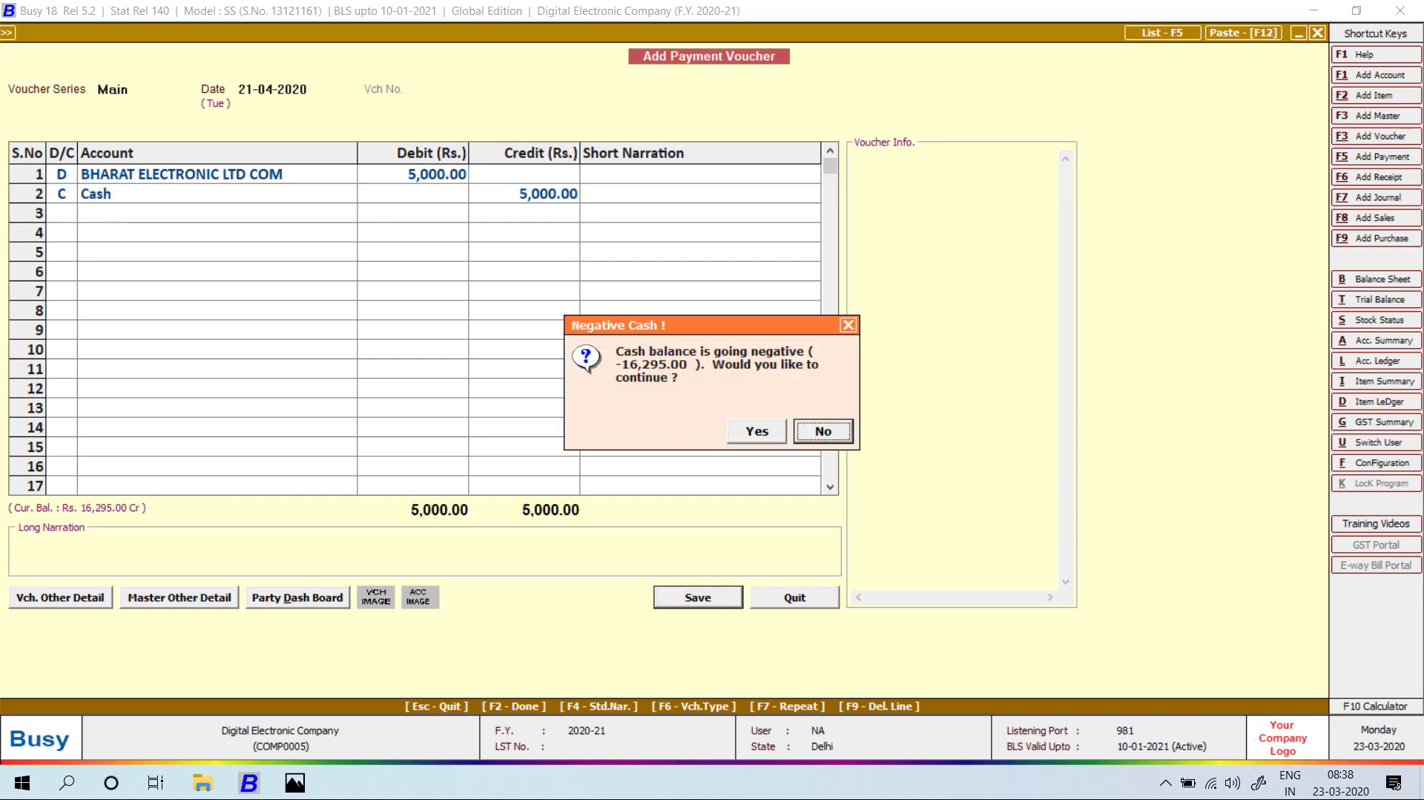
{"action": "key", "text": "Left"}
{"action": "key", "text": "Return"}
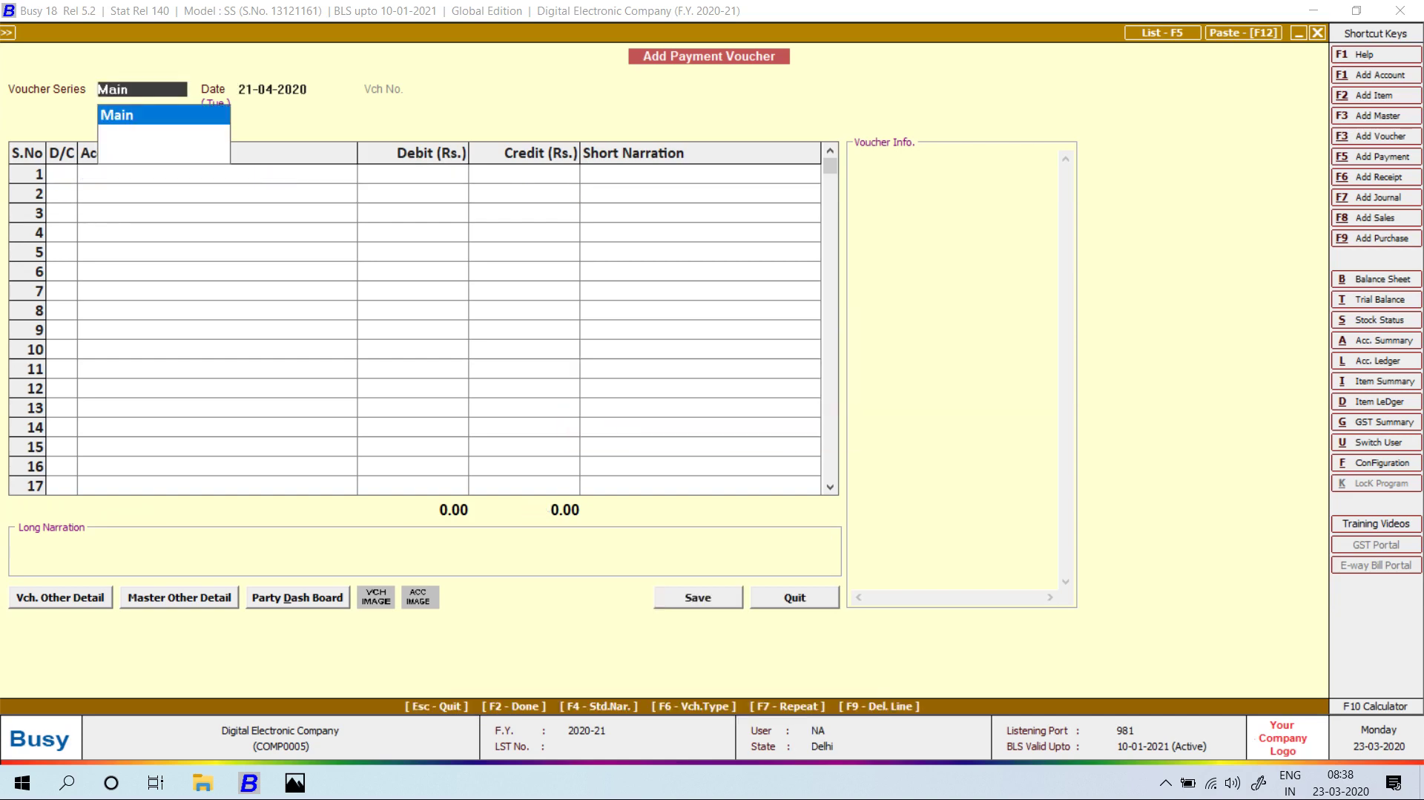
{"action": "key", "text": "alt+Tab"}
{"action": "key", "text": "alt+Tab"}
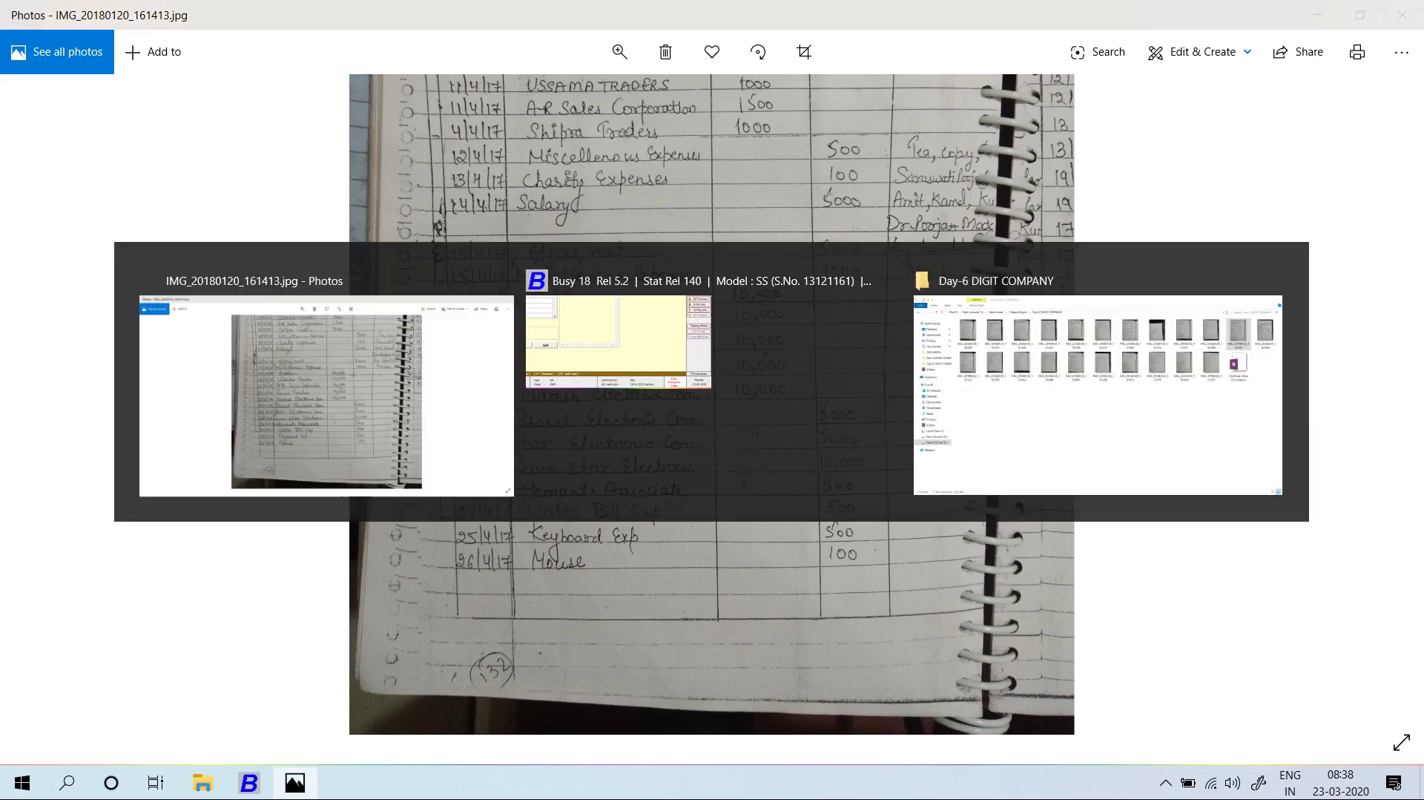
Begin a 22-04-2020 payment to STAR ELECTRONIC COMPANY with a debit of 50000.
{"action": "type", "text": "22"}
{"action": "key", "text": "Return"}
{"action": "type", "text": "s"}
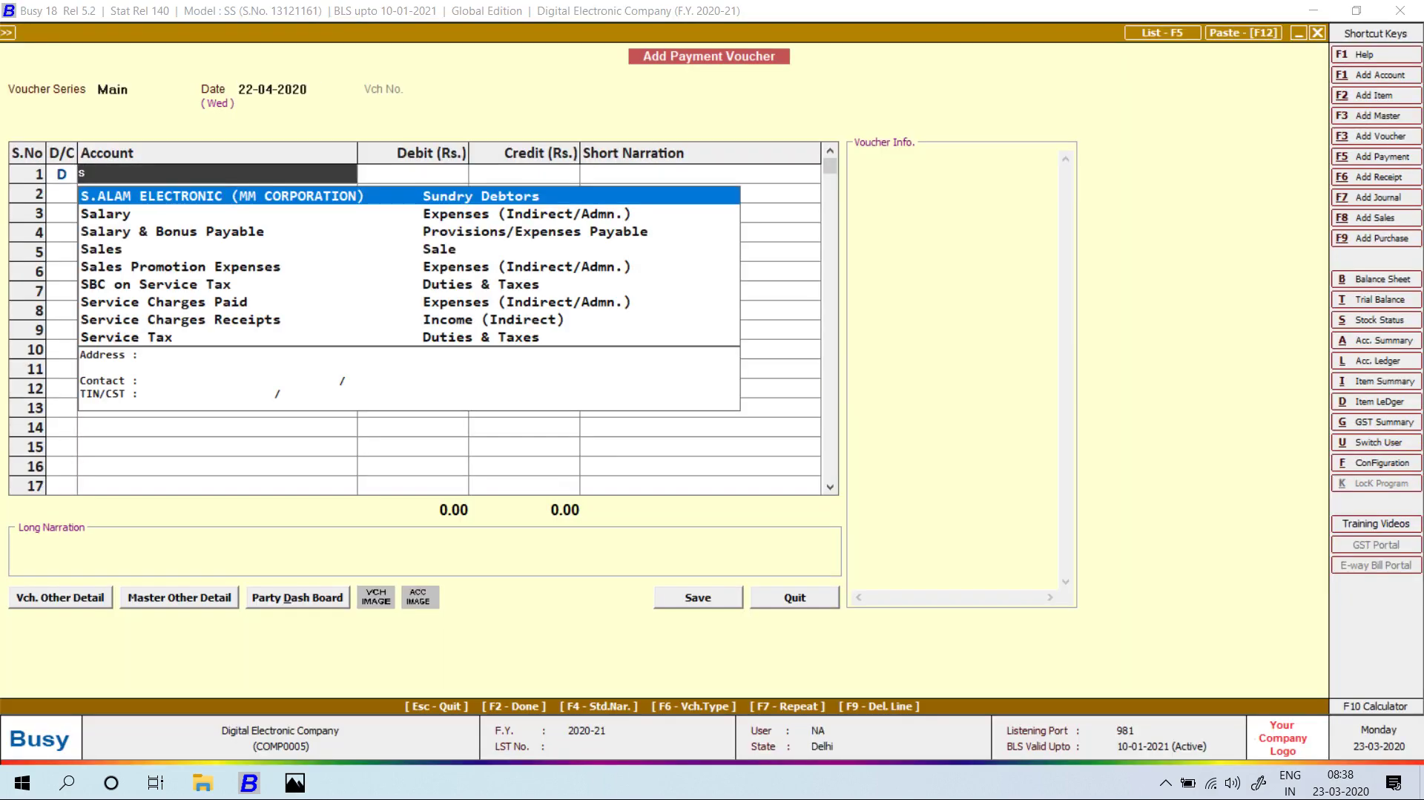
{"action": "type", "text": "ta"}
{"action": "key", "text": "Return"}
{"action": "key", "text": "alt+Tab"}
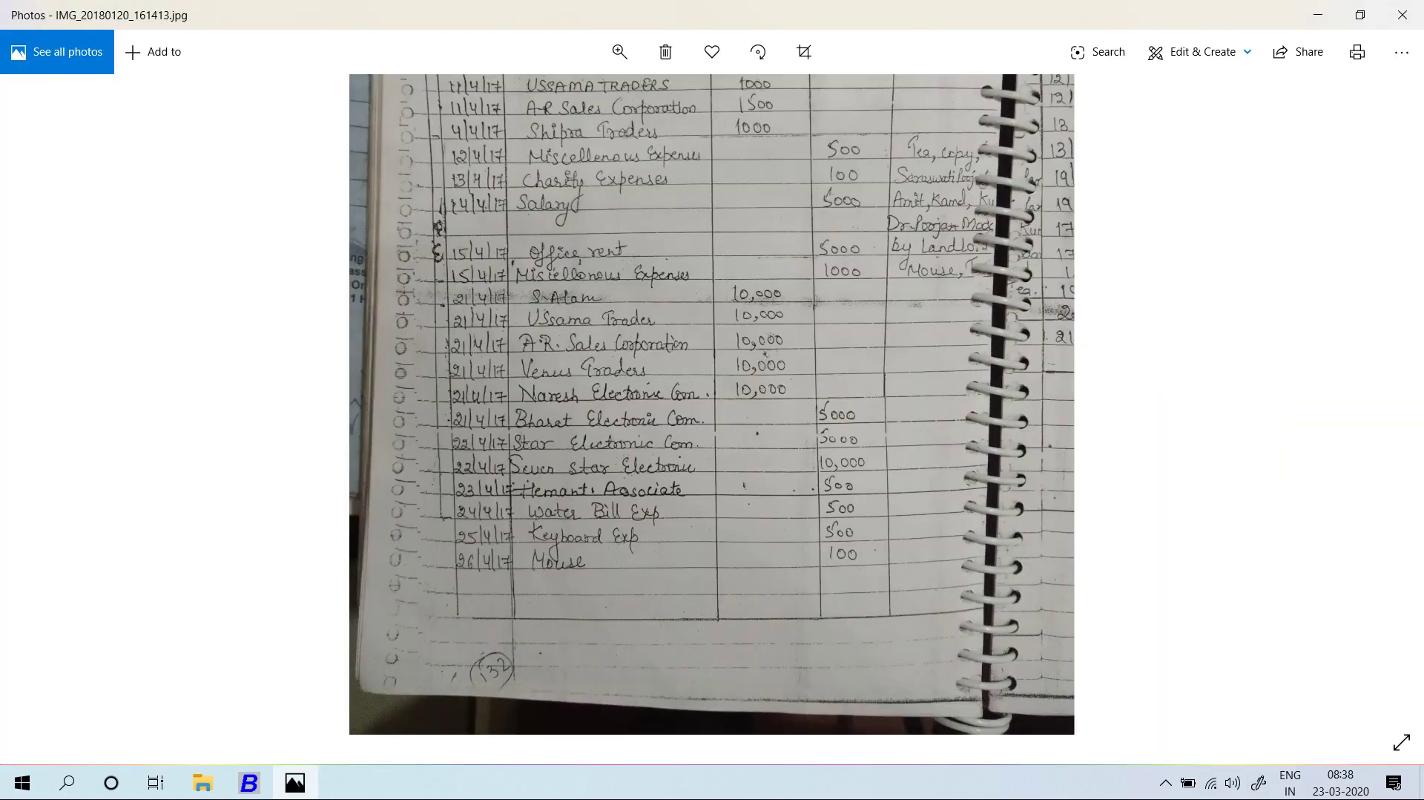
{"action": "key", "text": "alt+Tab"}
{"action": "type", "text": "50000"}
{"action": "key", "text": "Return"}
{"action": "key", "text": "Return"}
Correct the STAR ELECTRONIC COMPANY debit to 5,000 and save despite the negative cash warning.
{"action": "key", "text": "Return"}
{"action": "key", "text": "Return"}
{"action": "key", "text": "Return"}
{"action": "key", "text": "Return"}
{"action": "key", "text": "Return"}
{"action": "key", "text": "Return"}
{"action": "key", "text": "Up"}
{"action": "key", "text": "Up"}
{"action": "key", "text": "Up"}
{"action": "key", "text": "Return"}
{"action": "key", "text": "Return"}
{"action": "key", "text": "Up"}
{"action": "type", "text": "5000"}
{"action": "key", "text": "Return"}
{"action": "key", "text": "Return"}
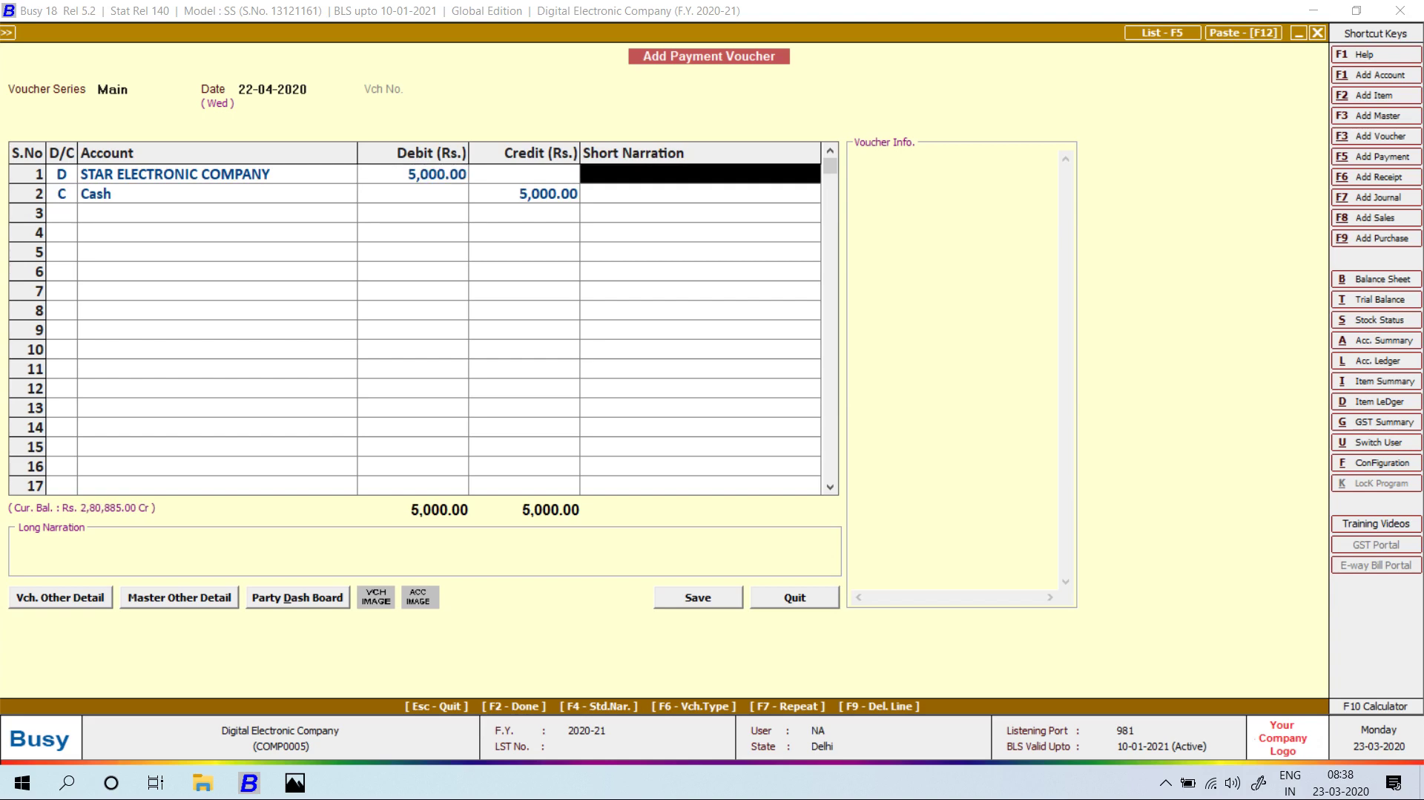
{"action": "key", "text": "Return"}
{"action": "key", "text": "Return"}
{"action": "key", "text": "Return"}
{"action": "key", "text": "Return"}
{"action": "key", "text": "Return"}
{"action": "key", "text": "Return"}
{"action": "key", "text": "Left"}
{"action": "key", "text": "Return"}
Record a 10,000 cash payment to SEVEN STAR ELECTRONIC and save it.
{"action": "key", "text": "alt+Tab"}
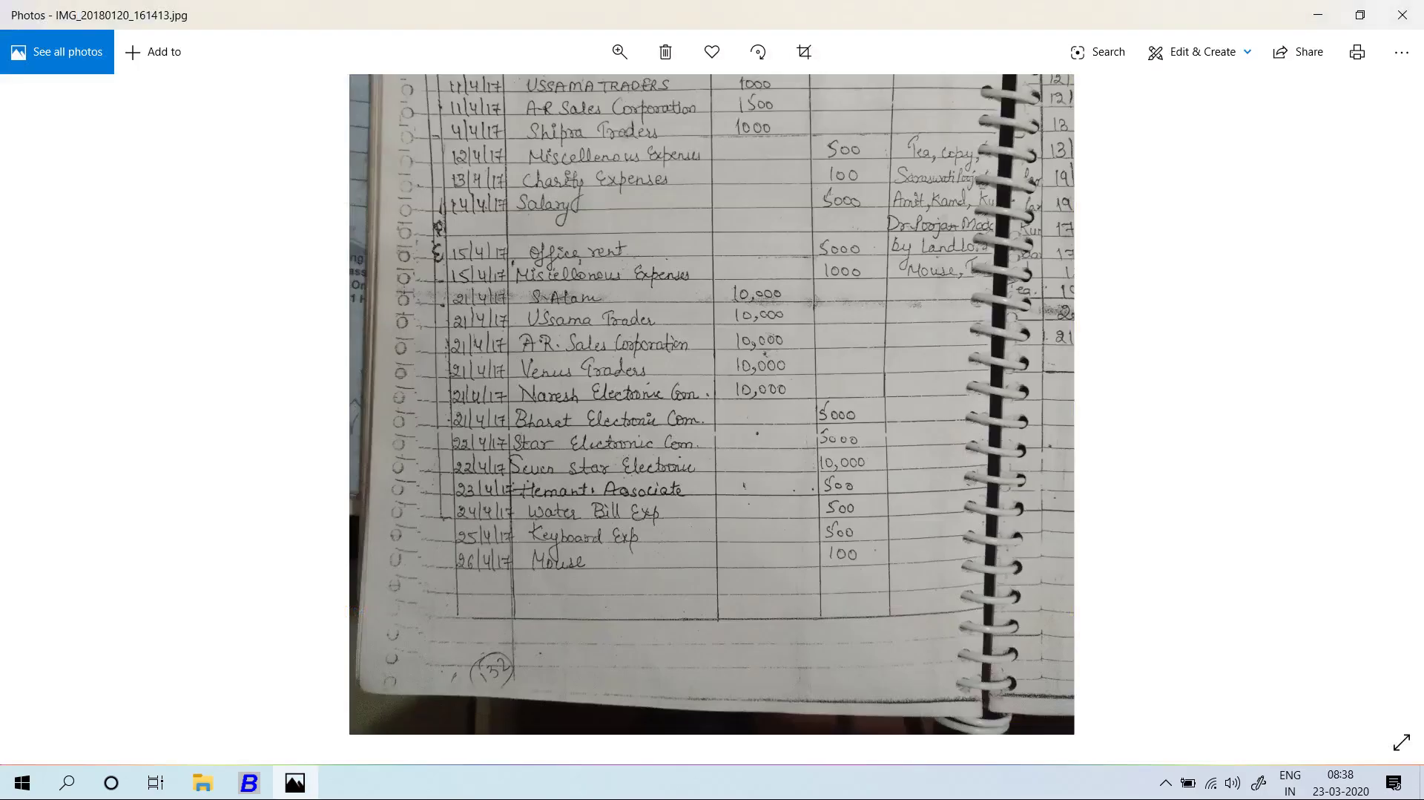
{"action": "key", "text": "alt+Tab"}
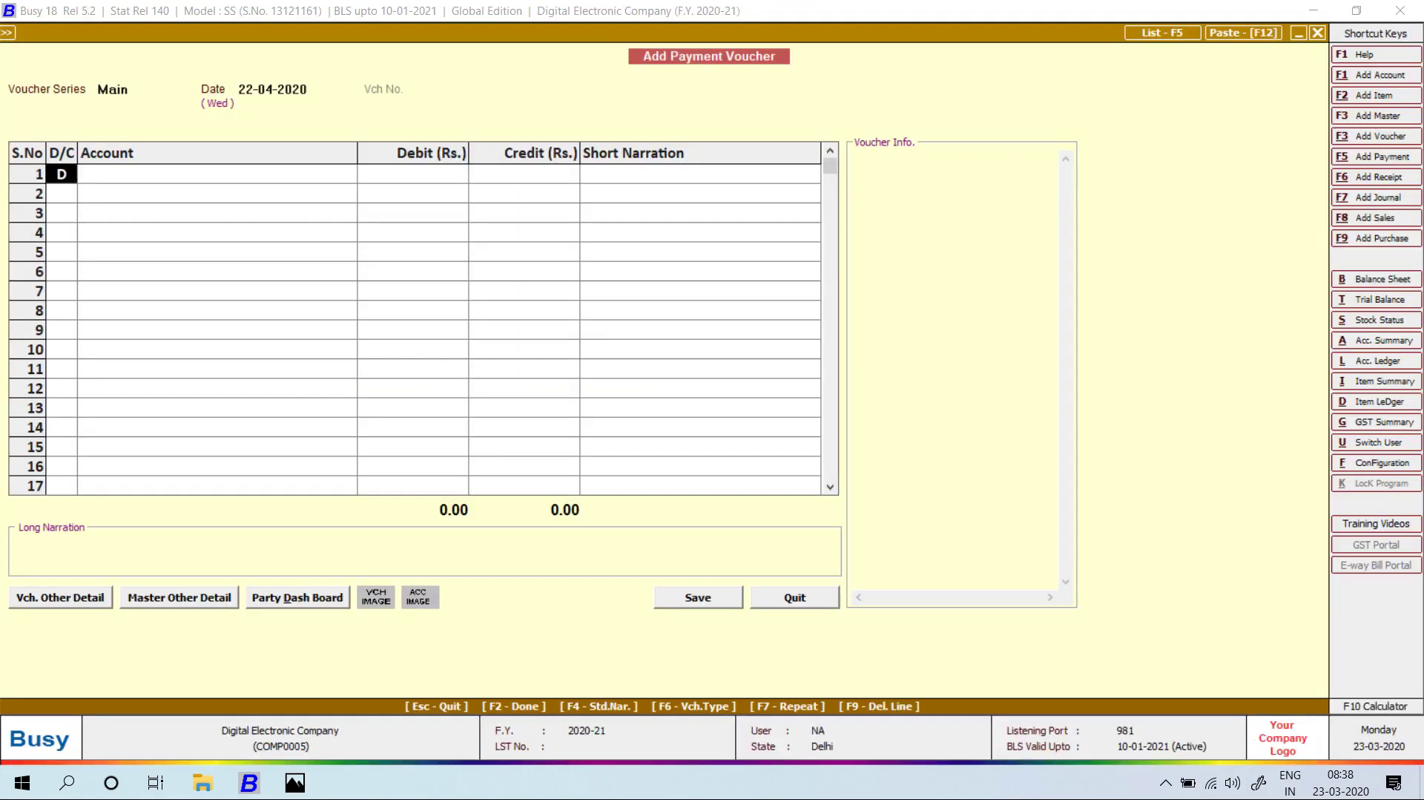
{"action": "key", "text": "Return"}
{"action": "type", "text": "sEv"}
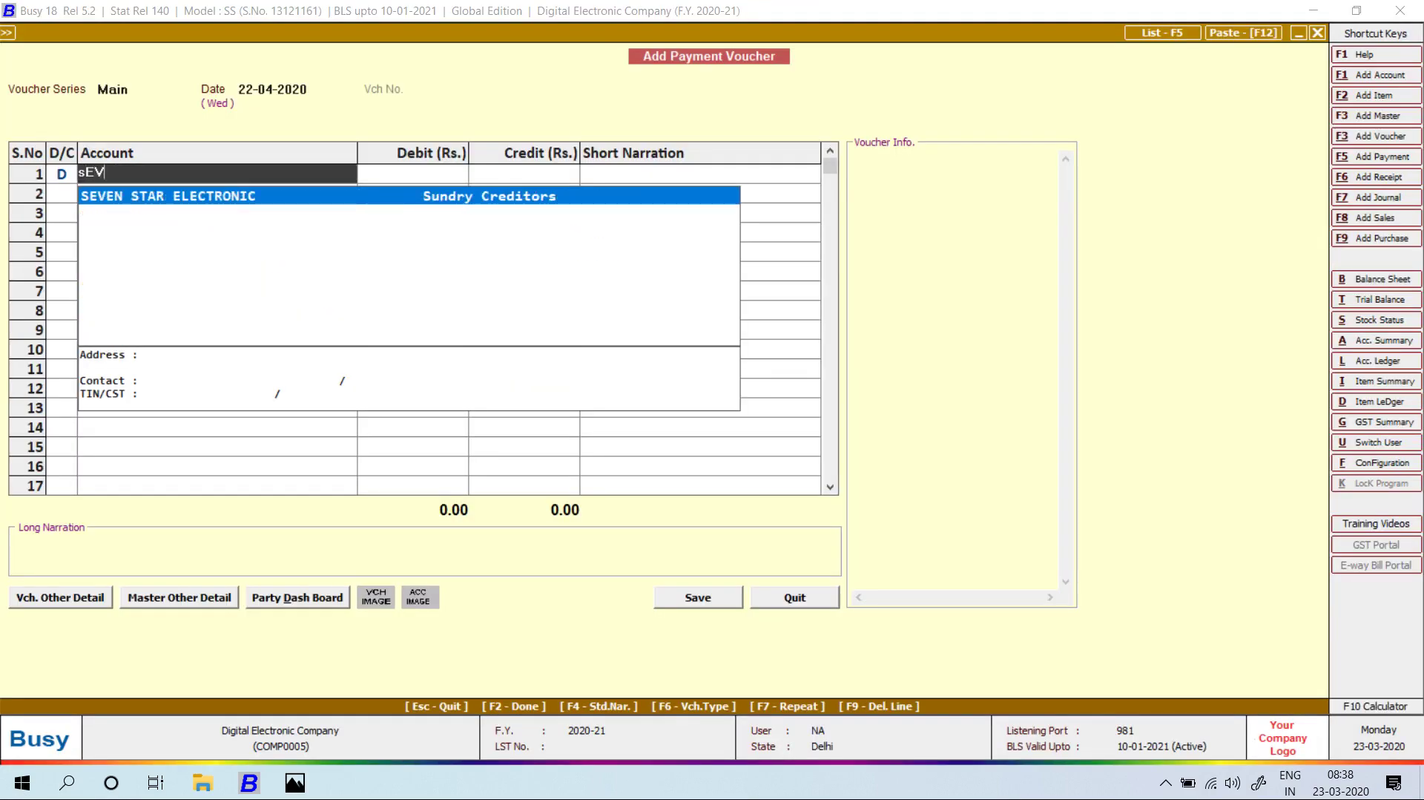
{"action": "key", "text": "Return"}
{"action": "key", "text": "alt+Tab"}
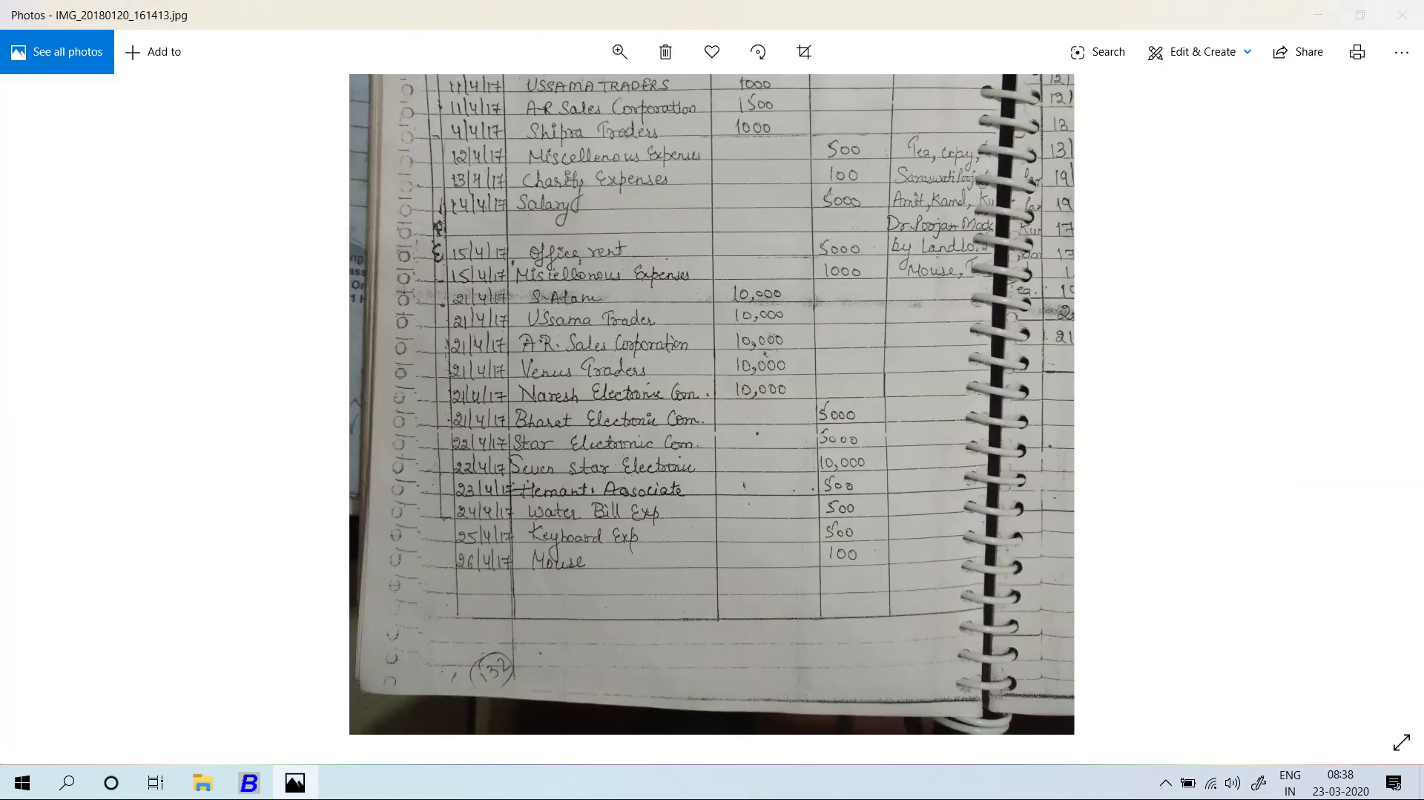
{"action": "key", "text": "alt+Tab"}
{"action": "type", "text": "10000"}
{"action": "key", "text": "Return"}
{"action": "key", "text": "Return"}
{"action": "key", "text": "Return"}
{"action": "key", "text": "Return"}
{"action": "key", "text": "Return"}
{"action": "key", "text": "Return"}
{"action": "key", "text": "Return"}
{"action": "key", "text": "Left"}
{"action": "key", "text": "Return"}
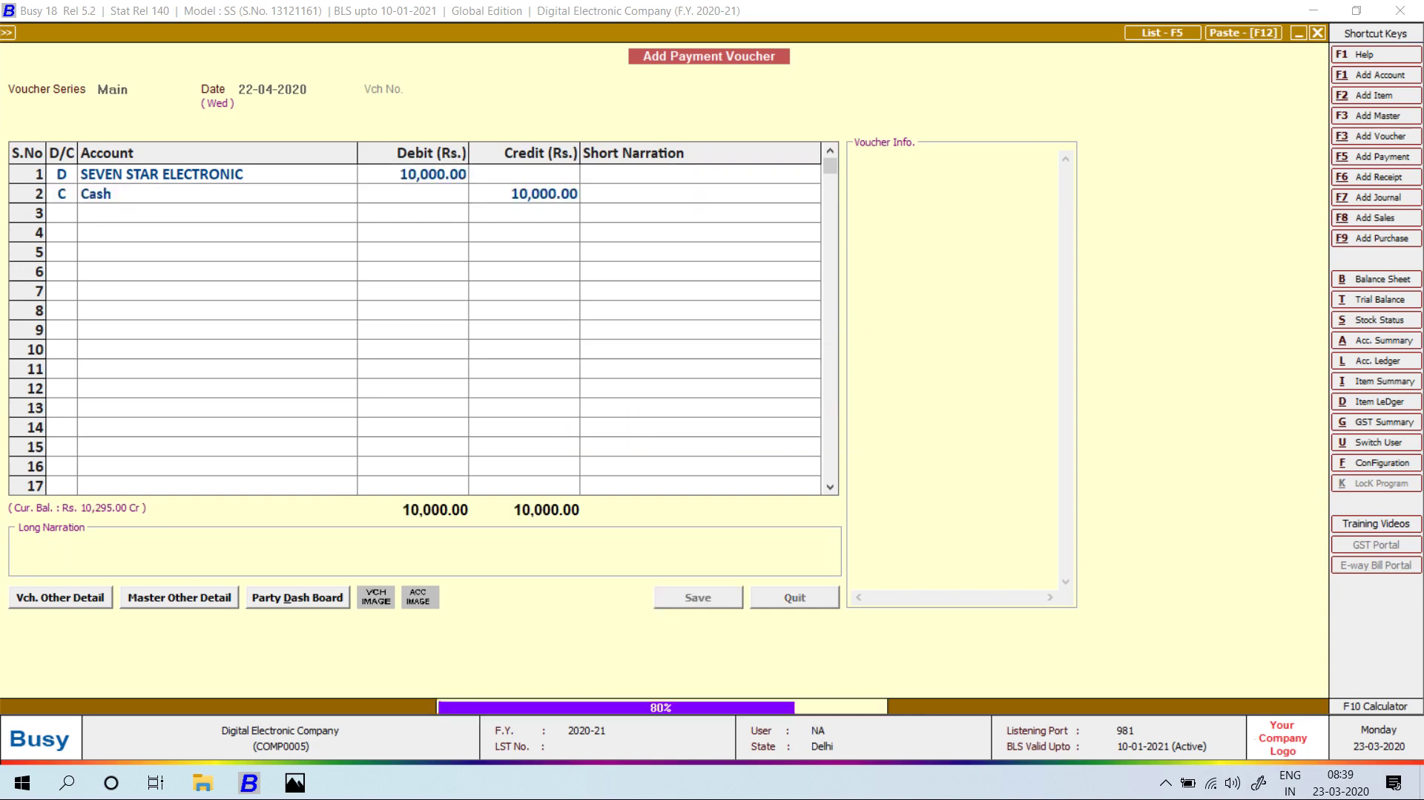
{"action": "key", "text": "alt+Tab"}
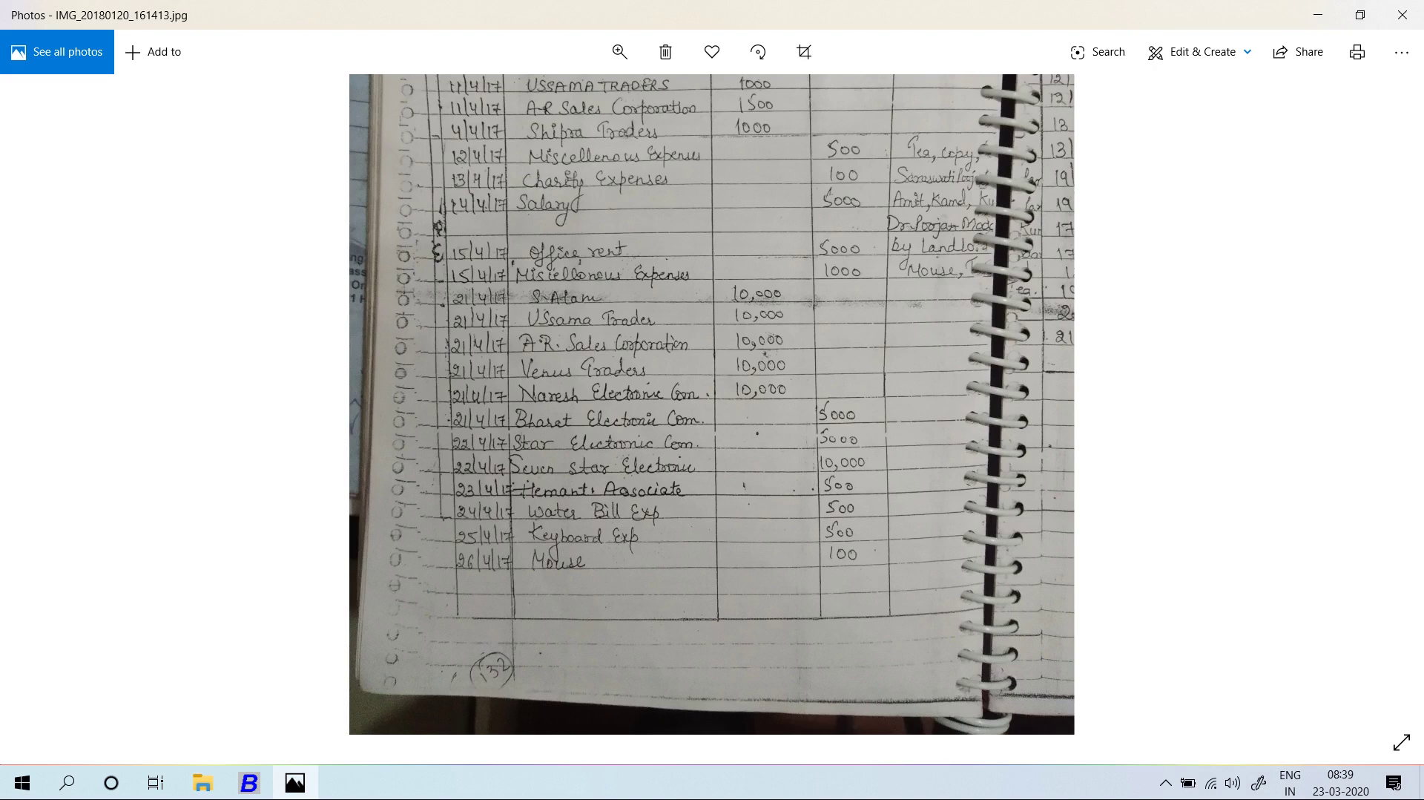
Save a 23-04-2020 cash payment of 500 to HEMANT ASSOCIATES, accepting the negative cash warning.
{"action": "key", "text": "alt+Tab"}
{"action": "key", "text": "Return"}
{"action": "key", "text": "shift+Tab"}
{"action": "type", "text": "23"}
{"action": "key", "text": "Return"}
{"action": "key", "text": "Return"}
{"action": "type", "text": "hem"}
{"action": "key", "text": "Return"}
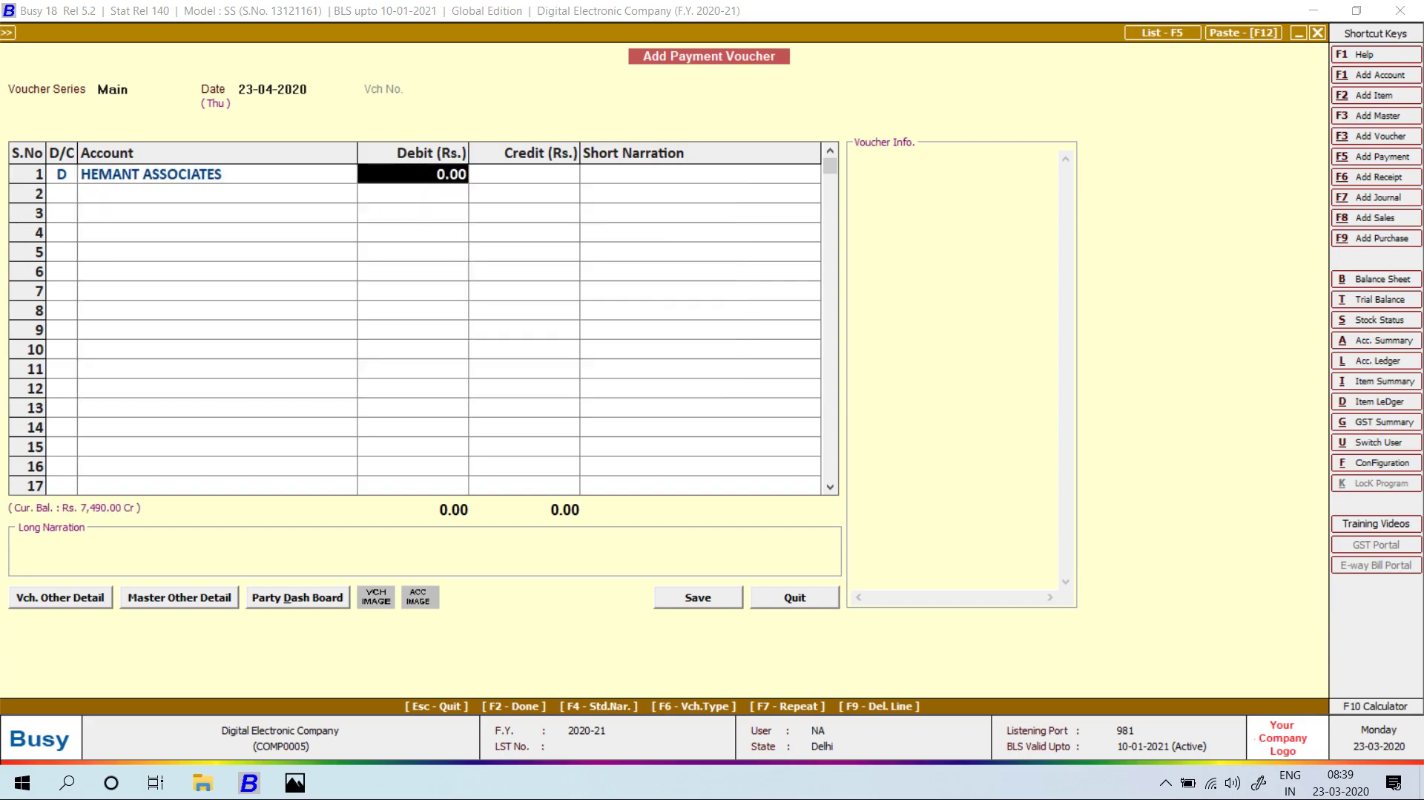
{"action": "key", "text": "alt+Tab"}
{"action": "key", "text": "alt+Tab"}
{"action": "type", "text": "500"}
{"action": "key", "text": "Return"}
{"action": "key", "text": "Return"}
{"action": "key", "text": "Return"}
{"action": "key", "text": "Return"}
{"action": "key", "text": "Return"}
{"action": "key", "text": "Return"}
{"action": "key", "text": "Return"}
{"action": "key", "text": "Return"}
{"action": "key", "text": "Return"}
{"action": "key", "text": "Left"}
{"action": "key", "text": "Return"}
{"action": "key", "text": "Return"}
{"action": "key", "text": "Return"}
{"action": "key", "text": "alt+Tab"}
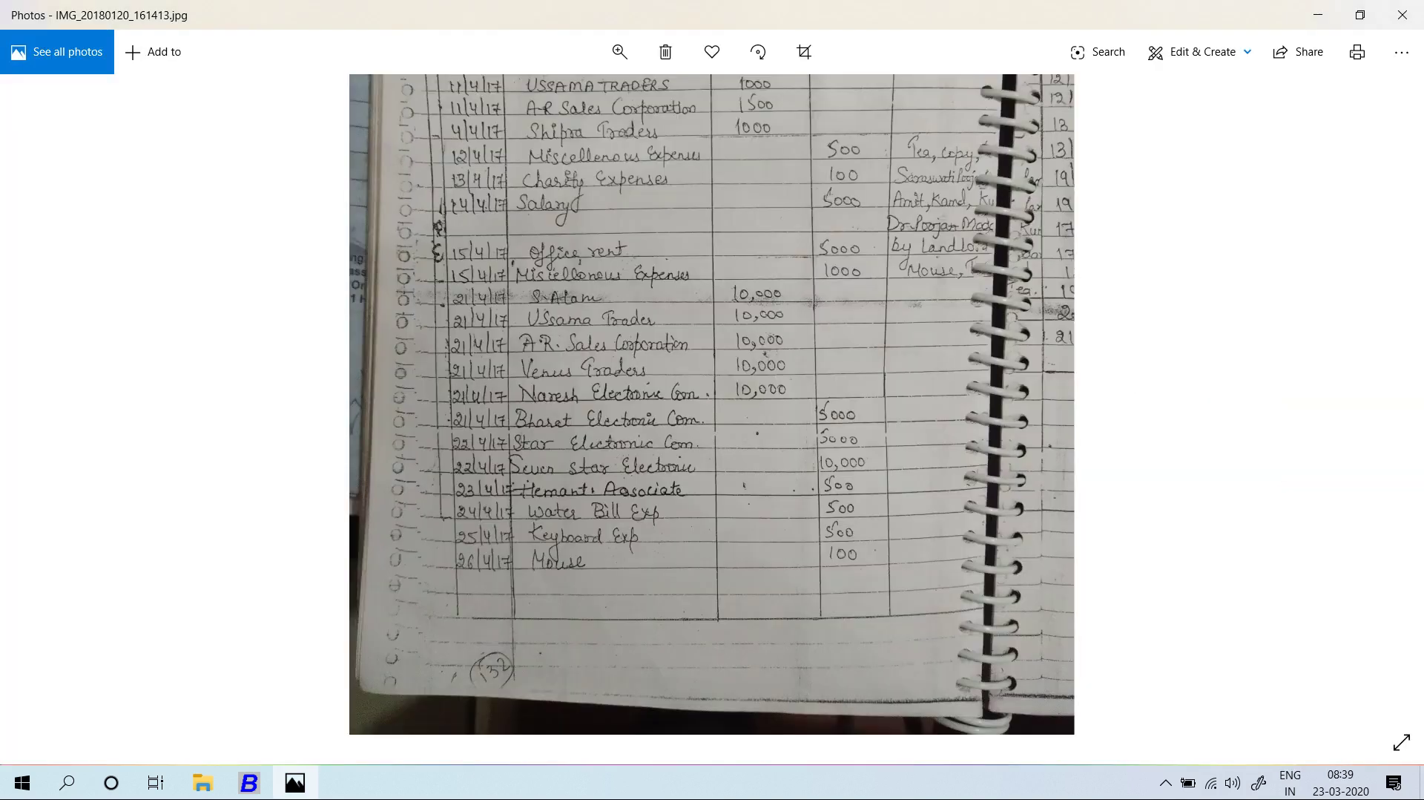
Save a 500 cash payment to Water & Electricity Expenses, accepting the negative cash warning.
{"action": "key", "text": "alt+Tab"}
{"action": "type", "text": "wAR"}
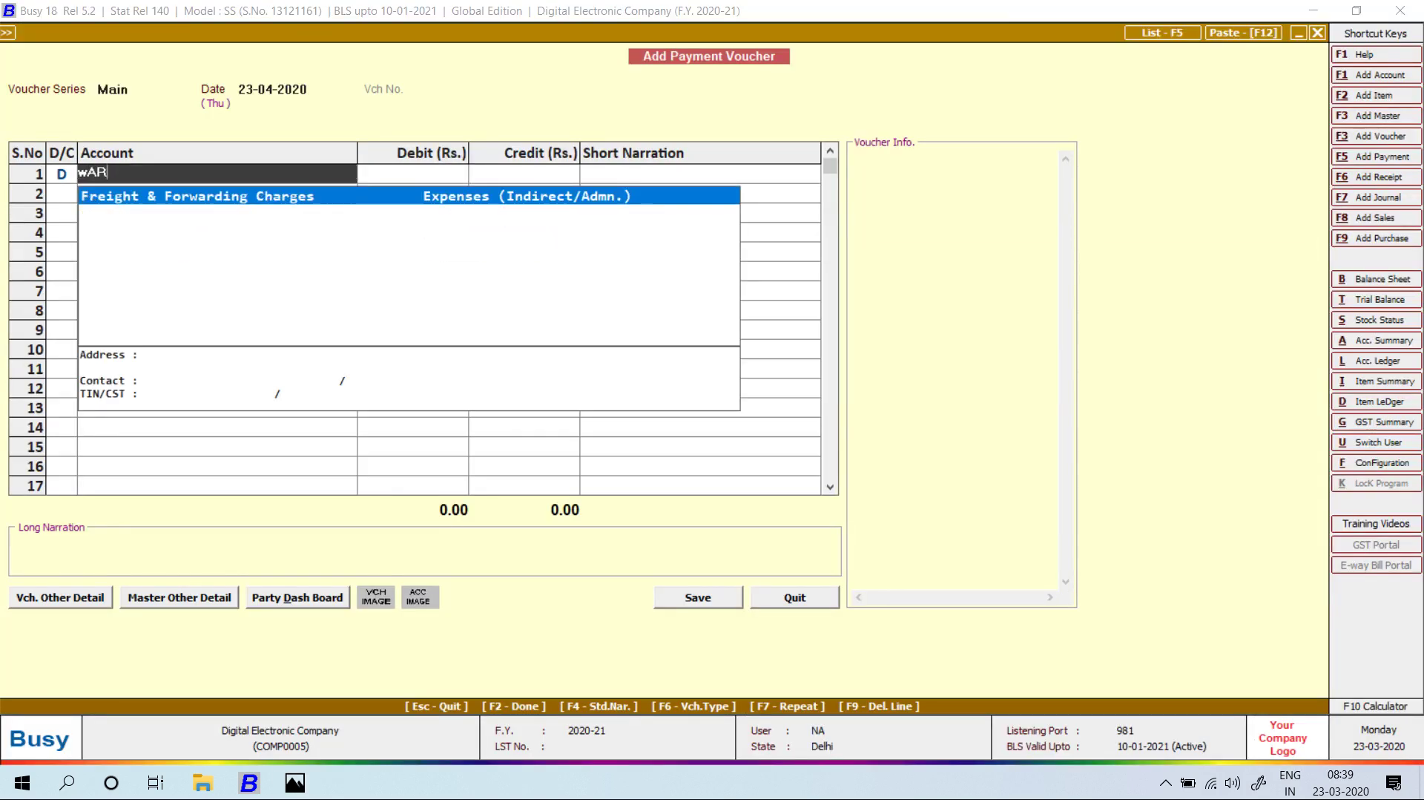
{"action": "key", "text": "BackSpace"}
{"action": "key", "text": "BackSpace"}
{"action": "key", "text": "BackSpace"}
{"action": "type", "text": "ELE"}
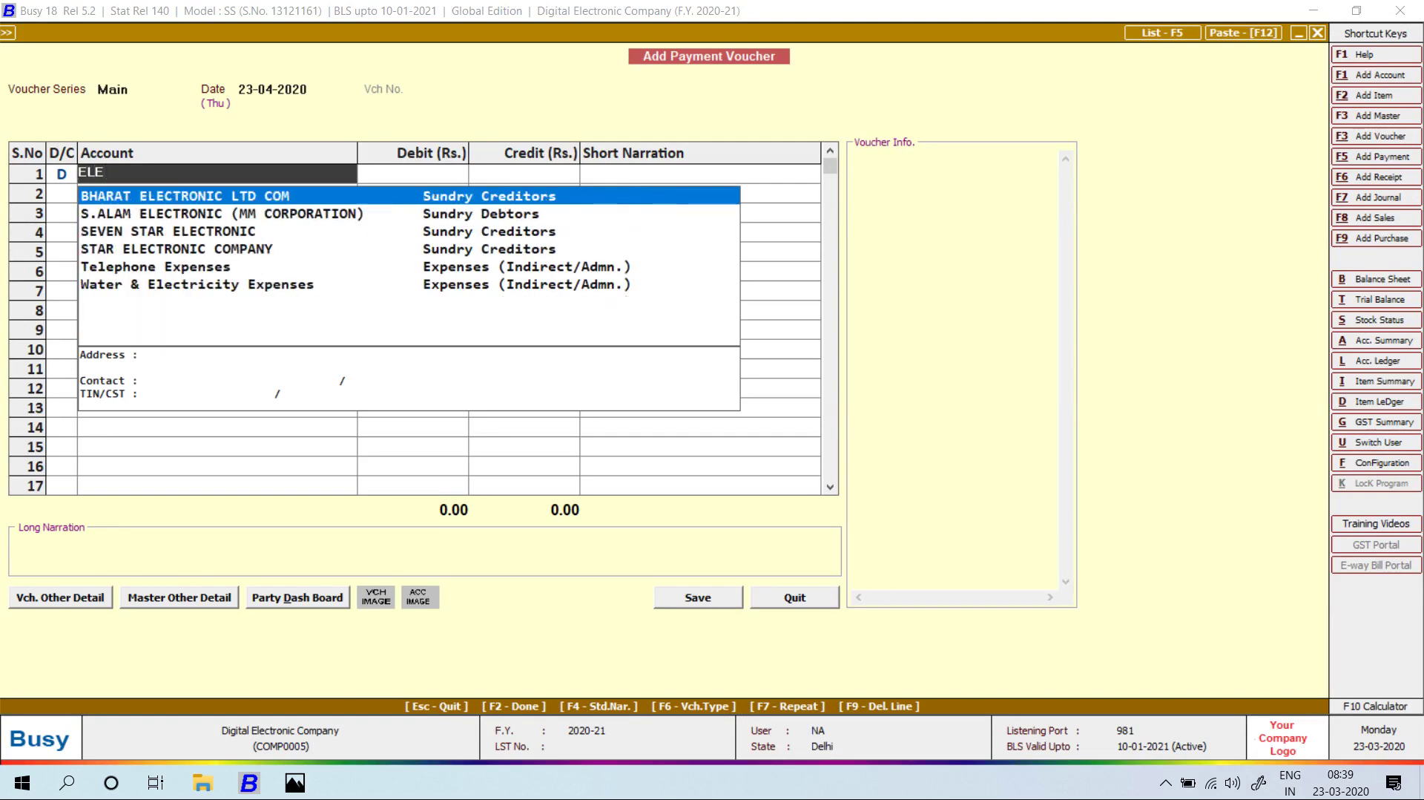
{"action": "key", "text": "Down"}
{"action": "key", "text": "Down"}
{"action": "key", "text": "Down"}
{"action": "key", "text": "Down"}
{"action": "key", "text": "Down"}
{"action": "key", "text": "Return"}
{"action": "key", "text": "alt+Tab"}
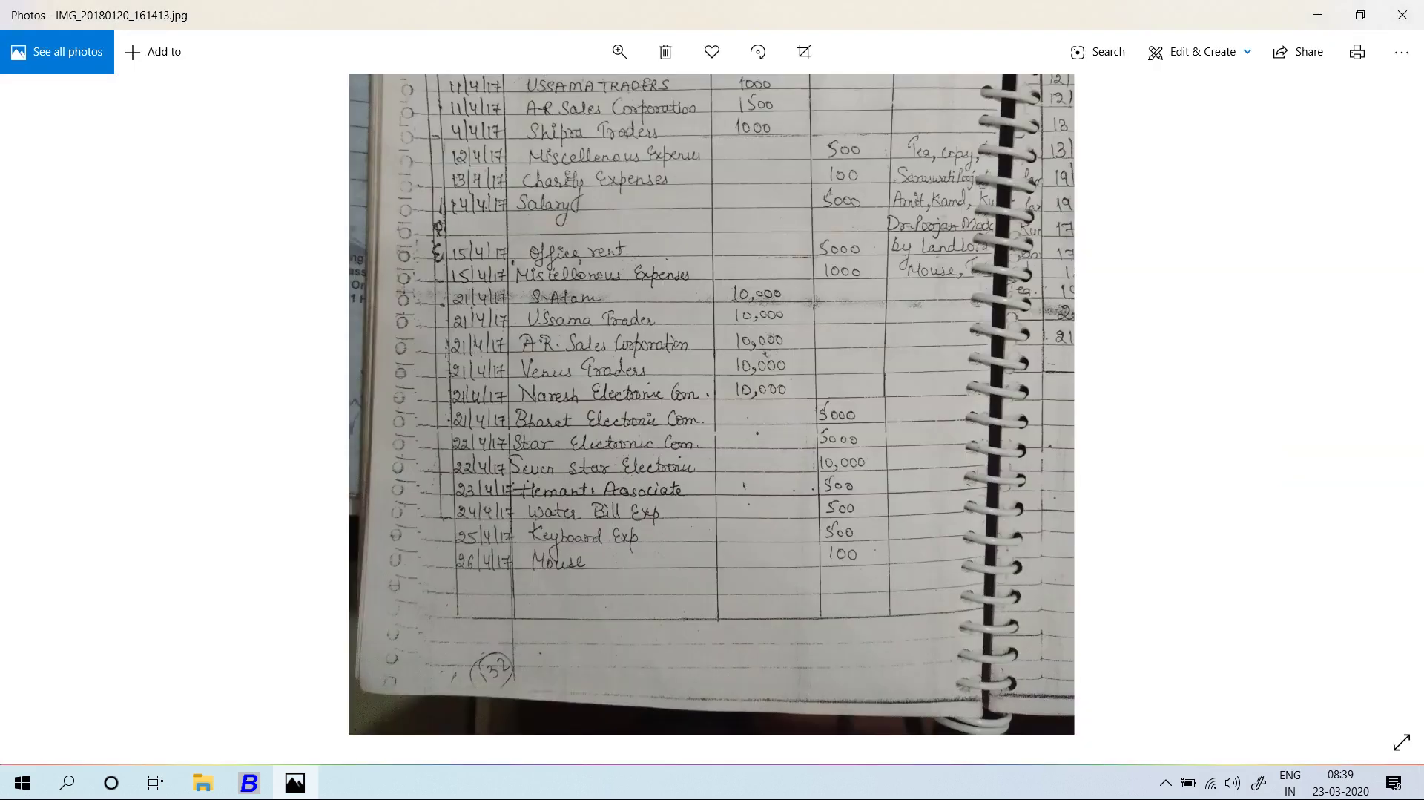
{"action": "key", "text": "alt+Tab"}
{"action": "type", "text": "5000"}
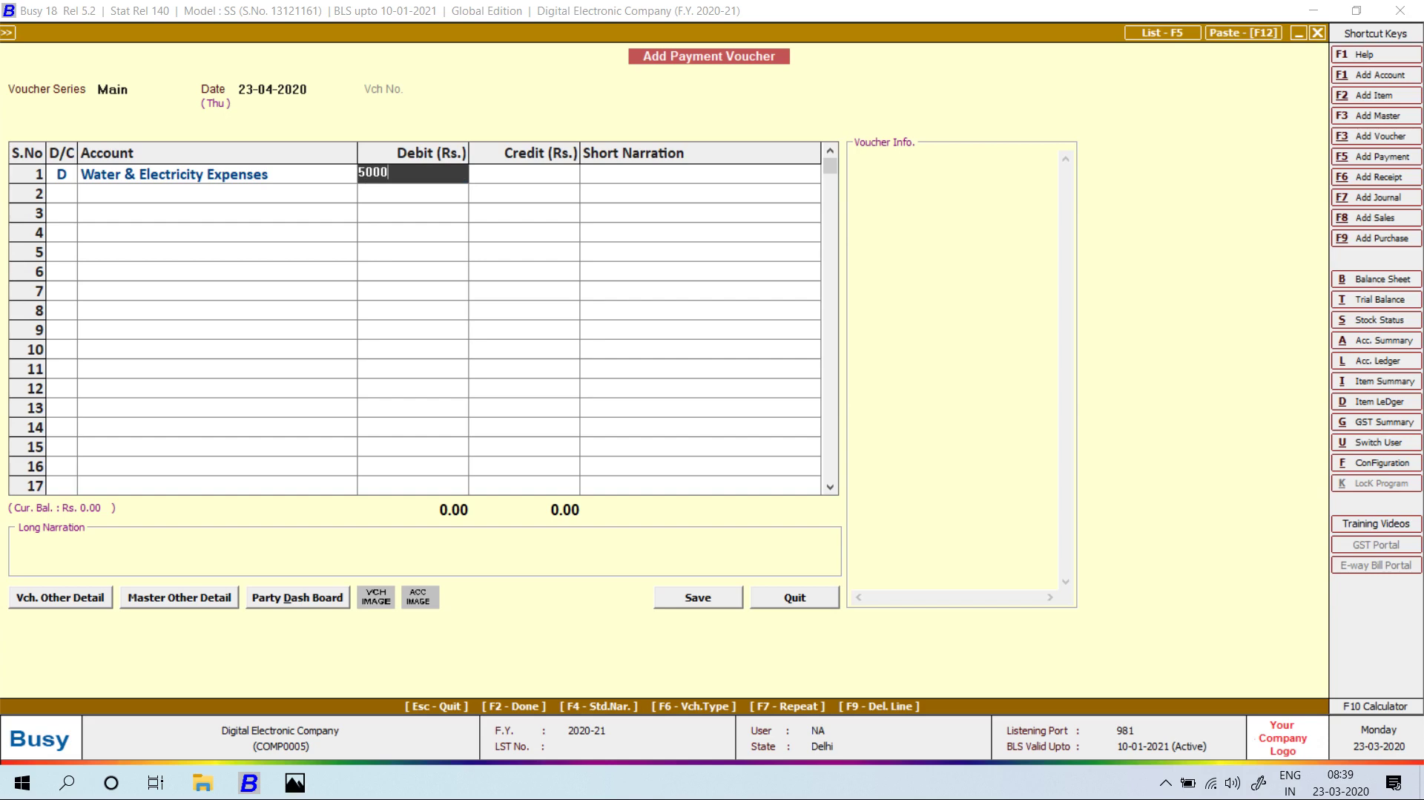
{"action": "key", "text": "BackSpace"}
{"action": "key", "text": "BackSpace"}
{"action": "type", "text": "0"}
{"action": "key", "text": "Return"}
{"action": "key", "text": "Return"}
{"action": "key", "text": "Return"}
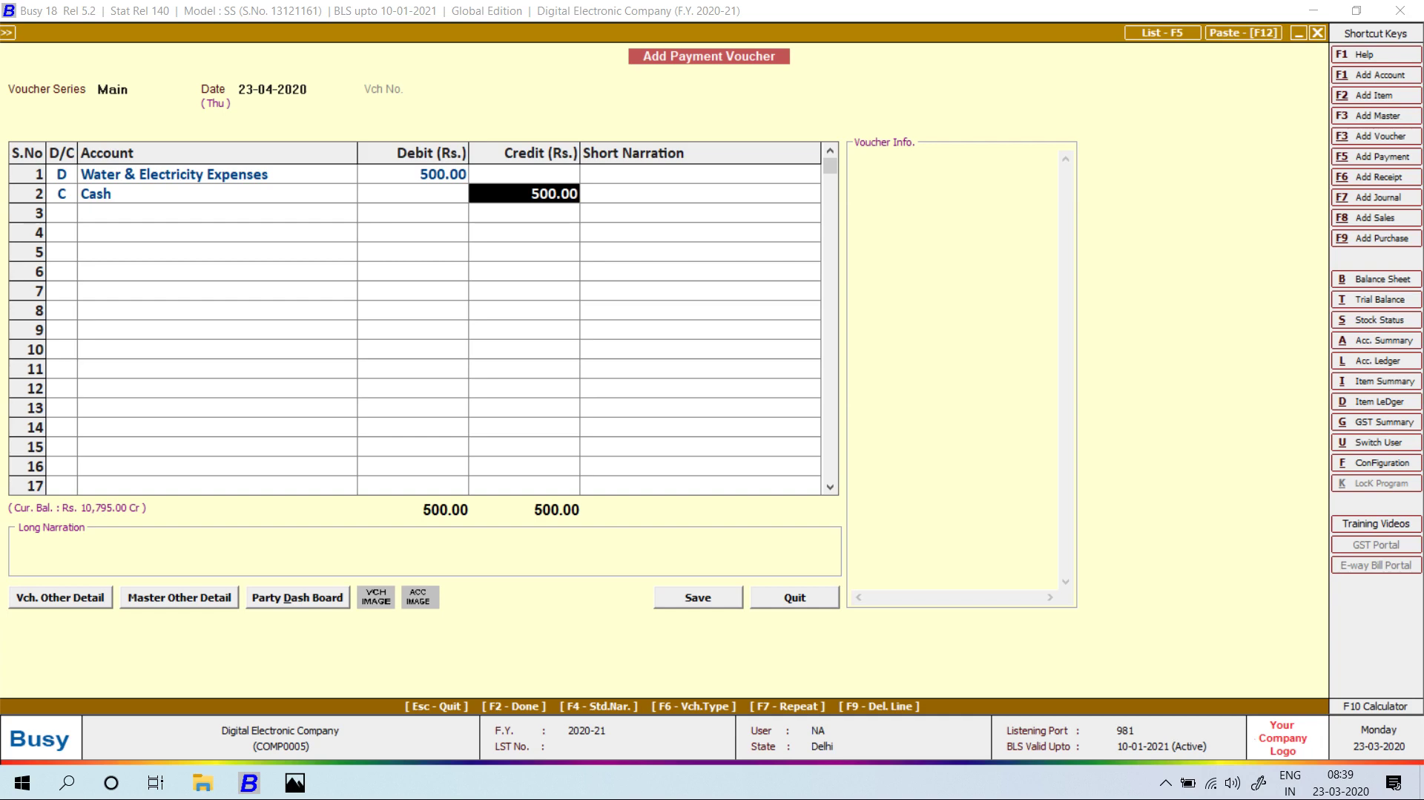
{"action": "key", "text": "Return"}
{"action": "key", "text": "Return"}
{"action": "key", "text": "Return"}
{"action": "key", "text": "Left"}
{"action": "key", "text": "Return"}
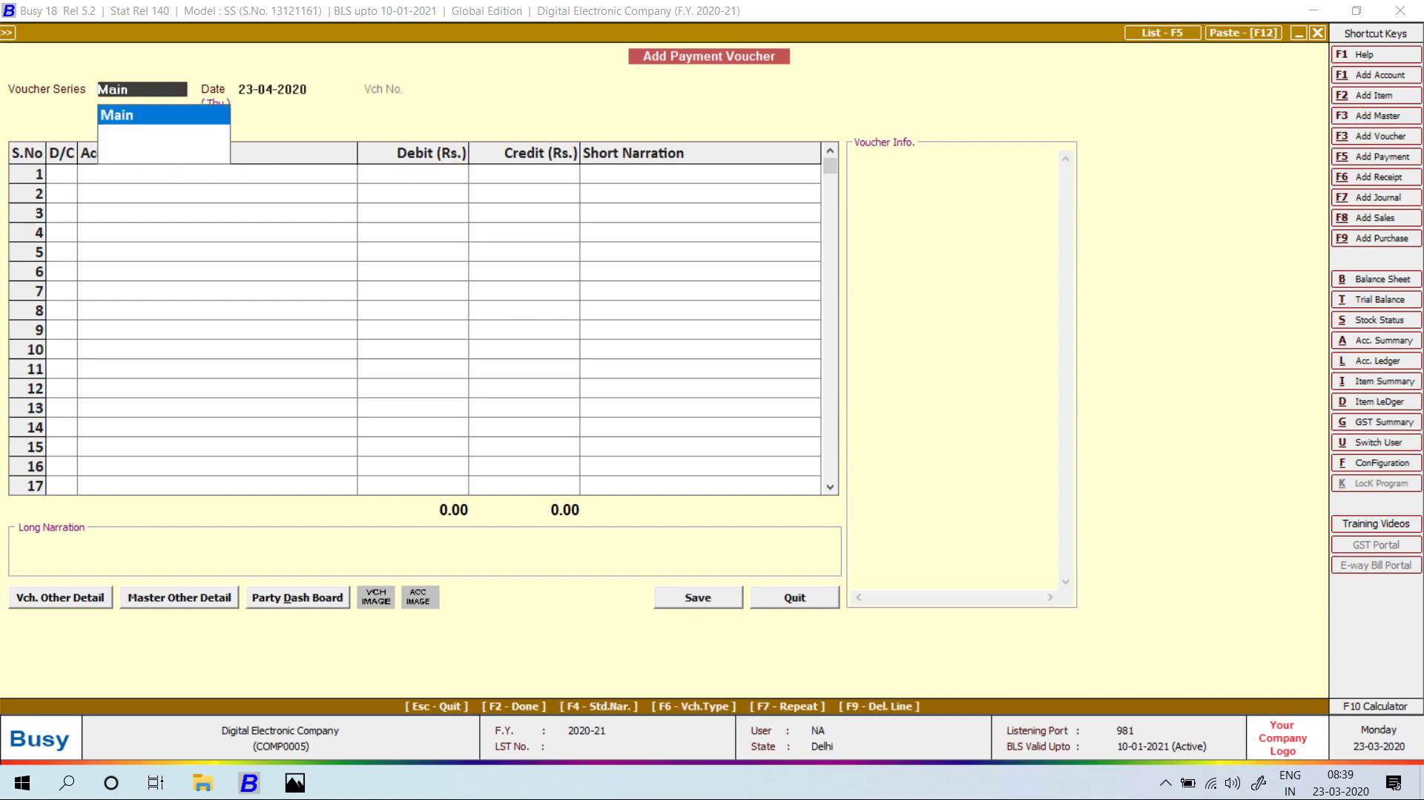
Start a new payment voucher dated 25-04-2020.
{"action": "key", "text": "alt+Tab"}
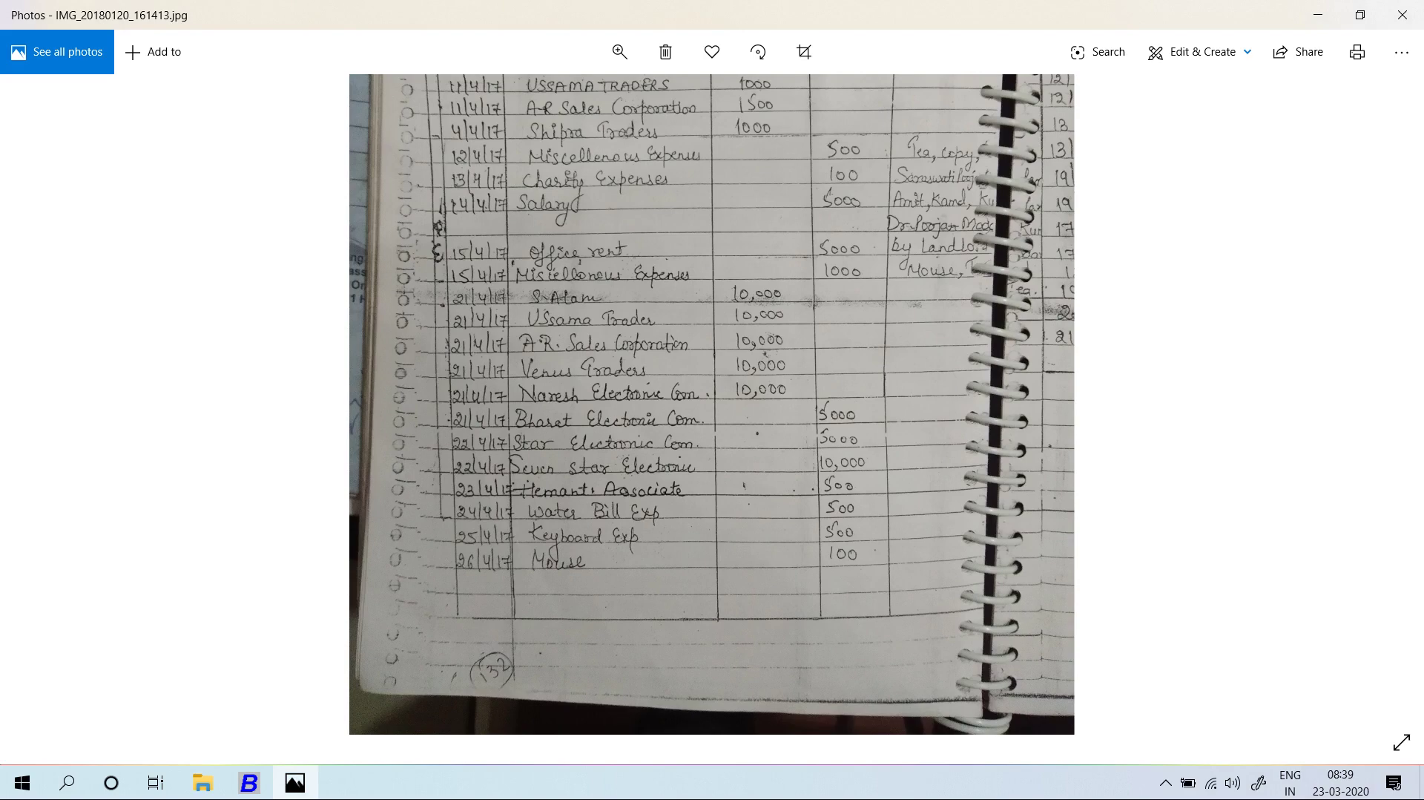
{"action": "key", "text": "alt+Tab"}
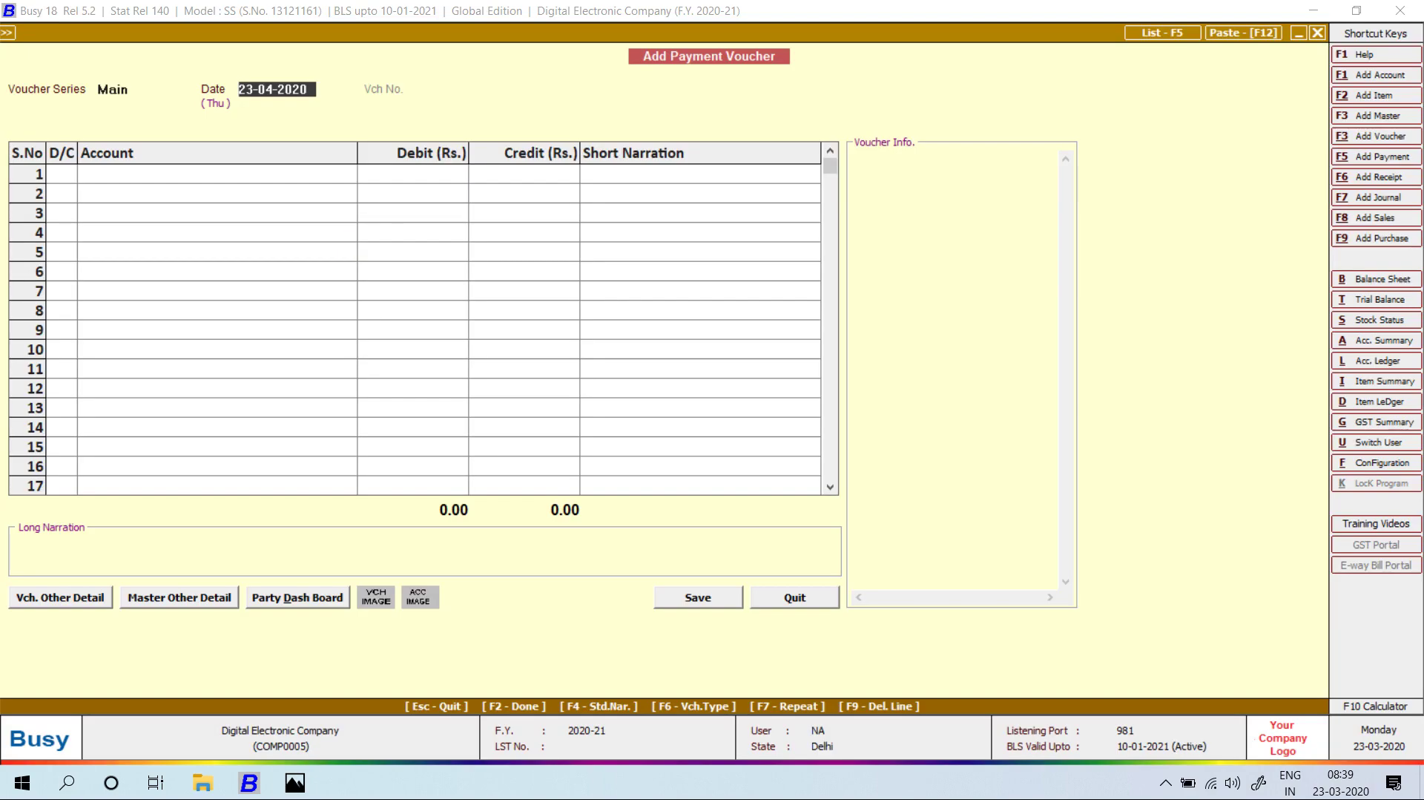
{"action": "type", "text": "25"}
{"action": "key", "text": "Return"}
{"action": "type", "text": "kE"}
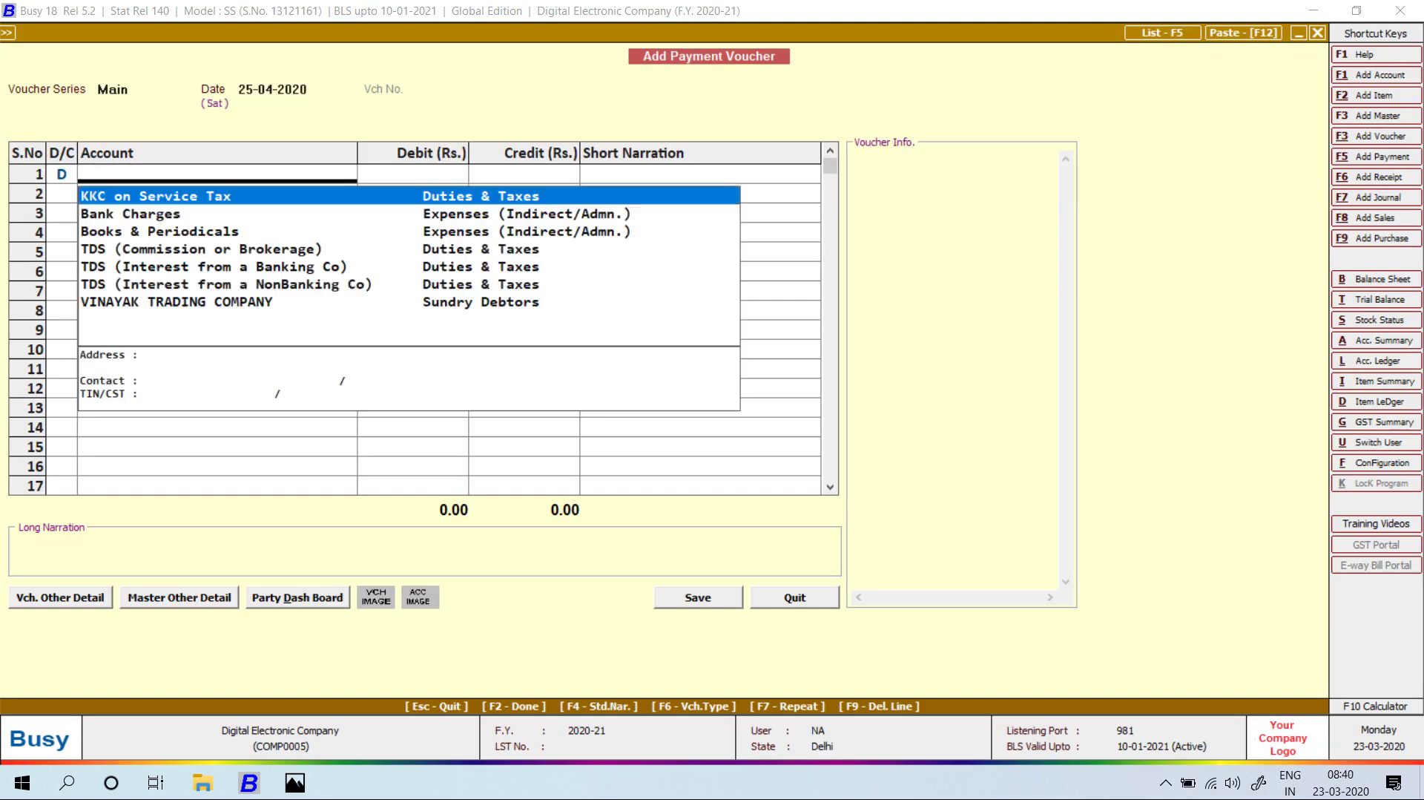
Save a 500 Miscellaneous Expenses payment with the narration KEYBOARD.
{"action": "key", "text": "BackSpace"}
{"action": "key", "text": "BackSpace"}
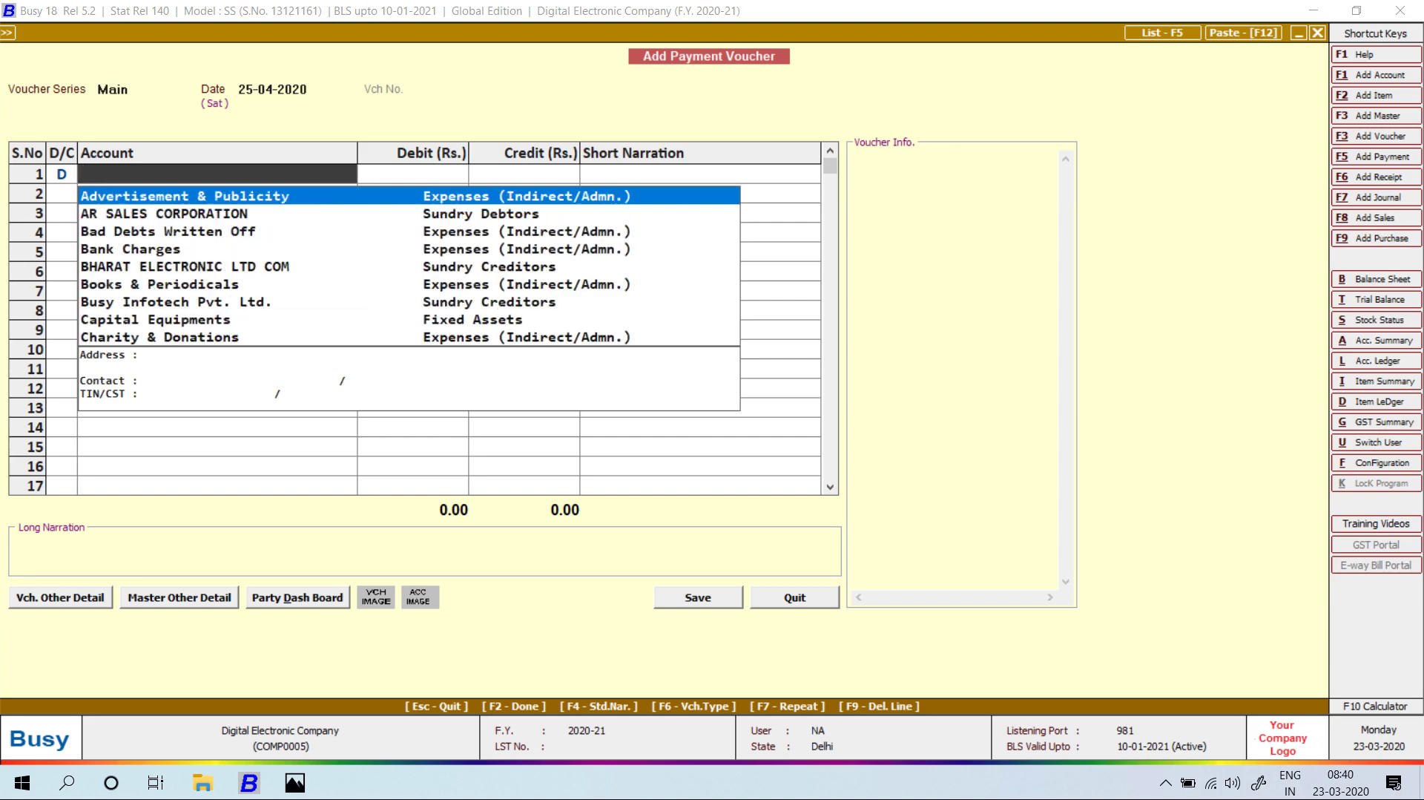
{"action": "type", "text": "MIS"}
{"action": "key", "text": "alt+Tab"}
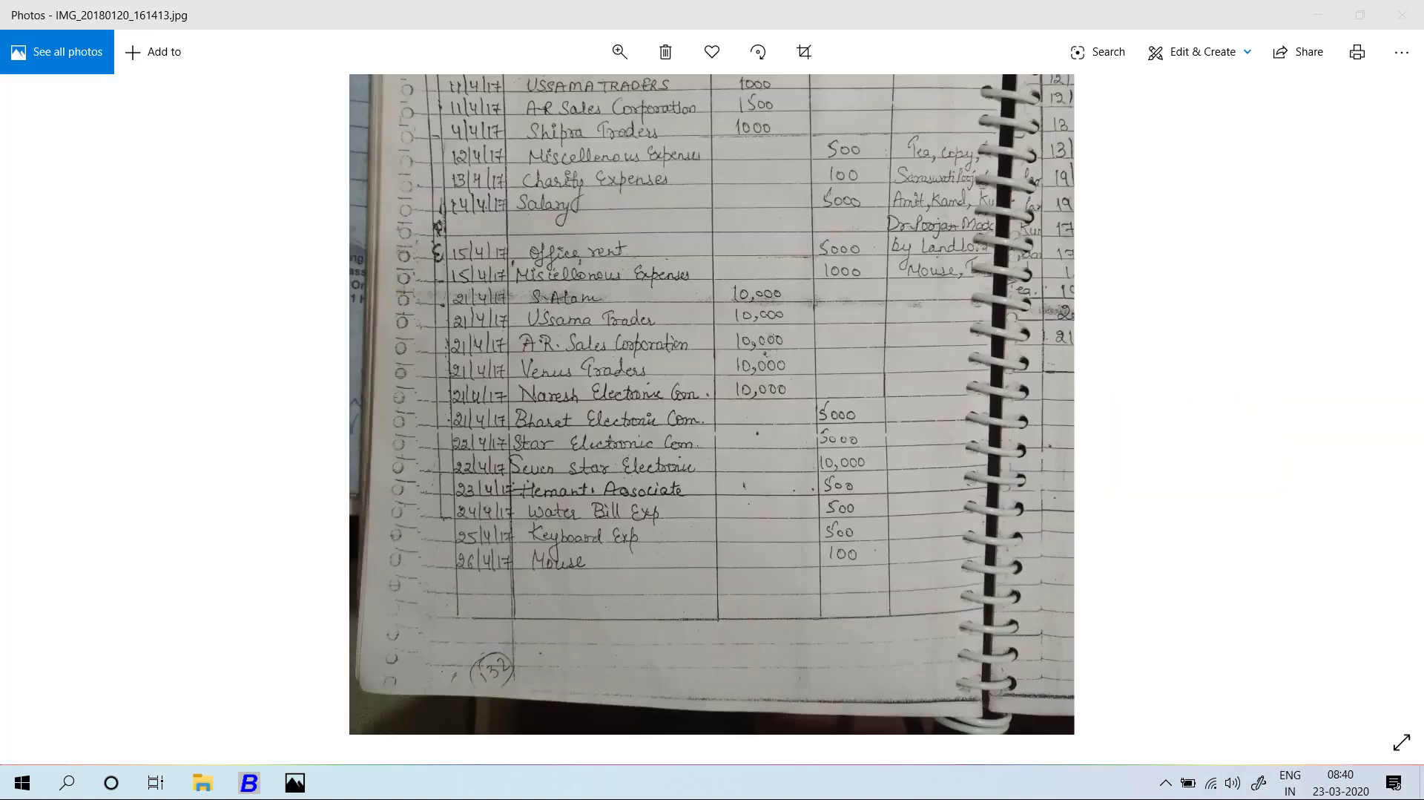
{"action": "key", "text": "alt+Tab"}
{"action": "type", "text": "500"}
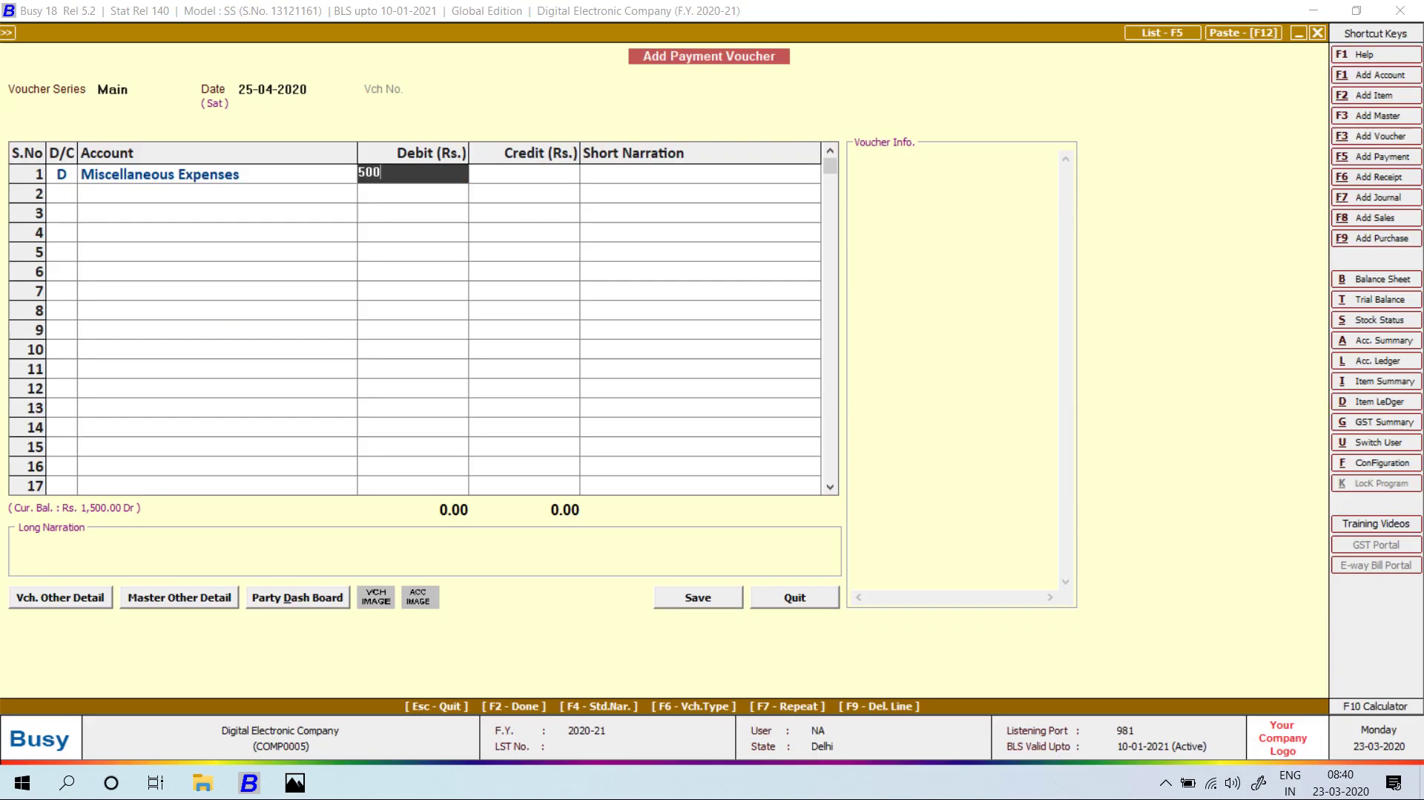
{"action": "key", "text": "Return"}
{"action": "key", "text": "Return"}
{"action": "key", "text": "Return"}
{"action": "key", "text": "Return"}
{"action": "type", "text": "KEYBOARD A"}
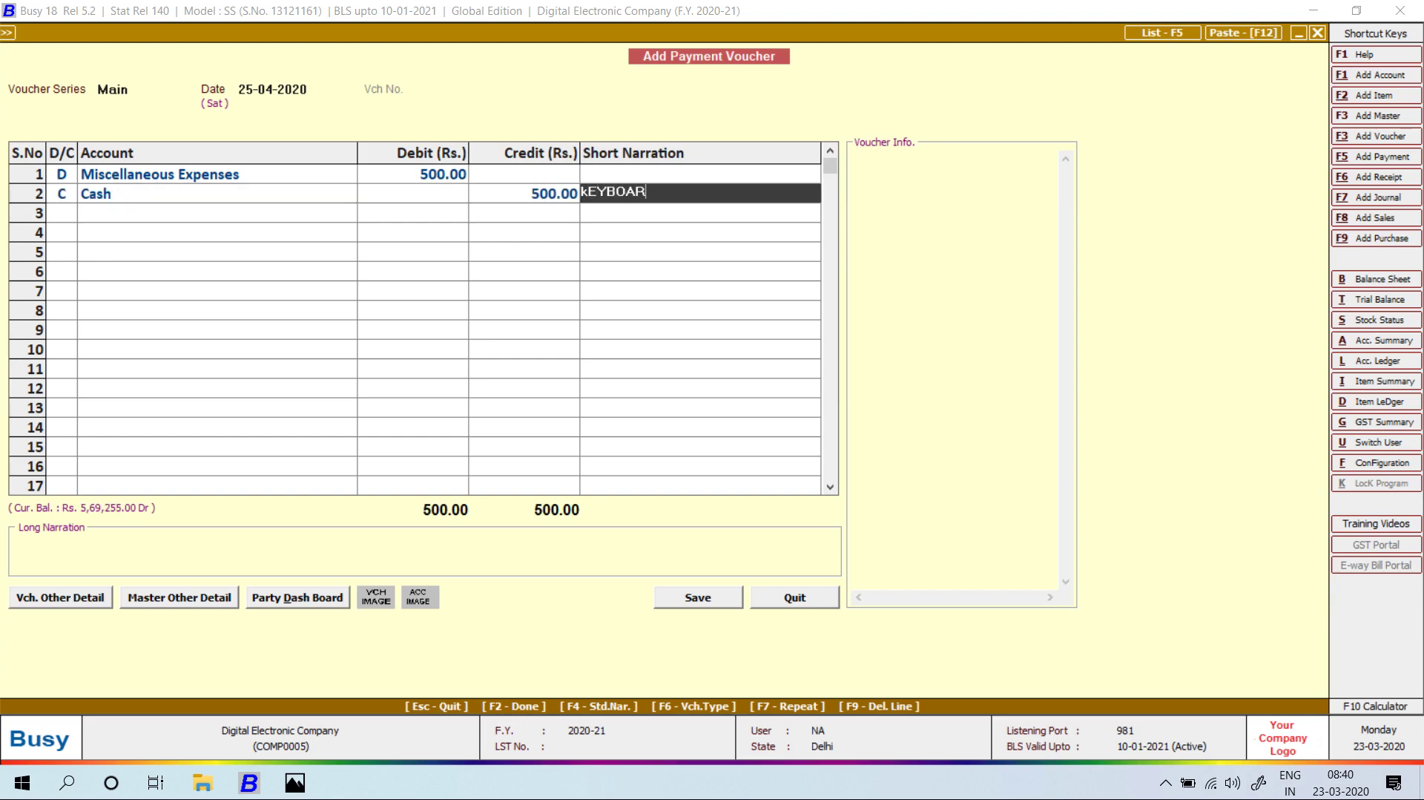
{"action": "key", "text": "BackSpace"}
{"action": "key", "text": "BackSpace"}
{"action": "key", "text": "Return"}
{"action": "key", "text": "F2"}
{"action": "key", "text": "Return"}
Enter a 100 Miscellaneous Expenses payment narrated MOUSE, then close the payment voucher.
{"action": "key", "text": "Return"}
{"action": "key", "text": "Return"}
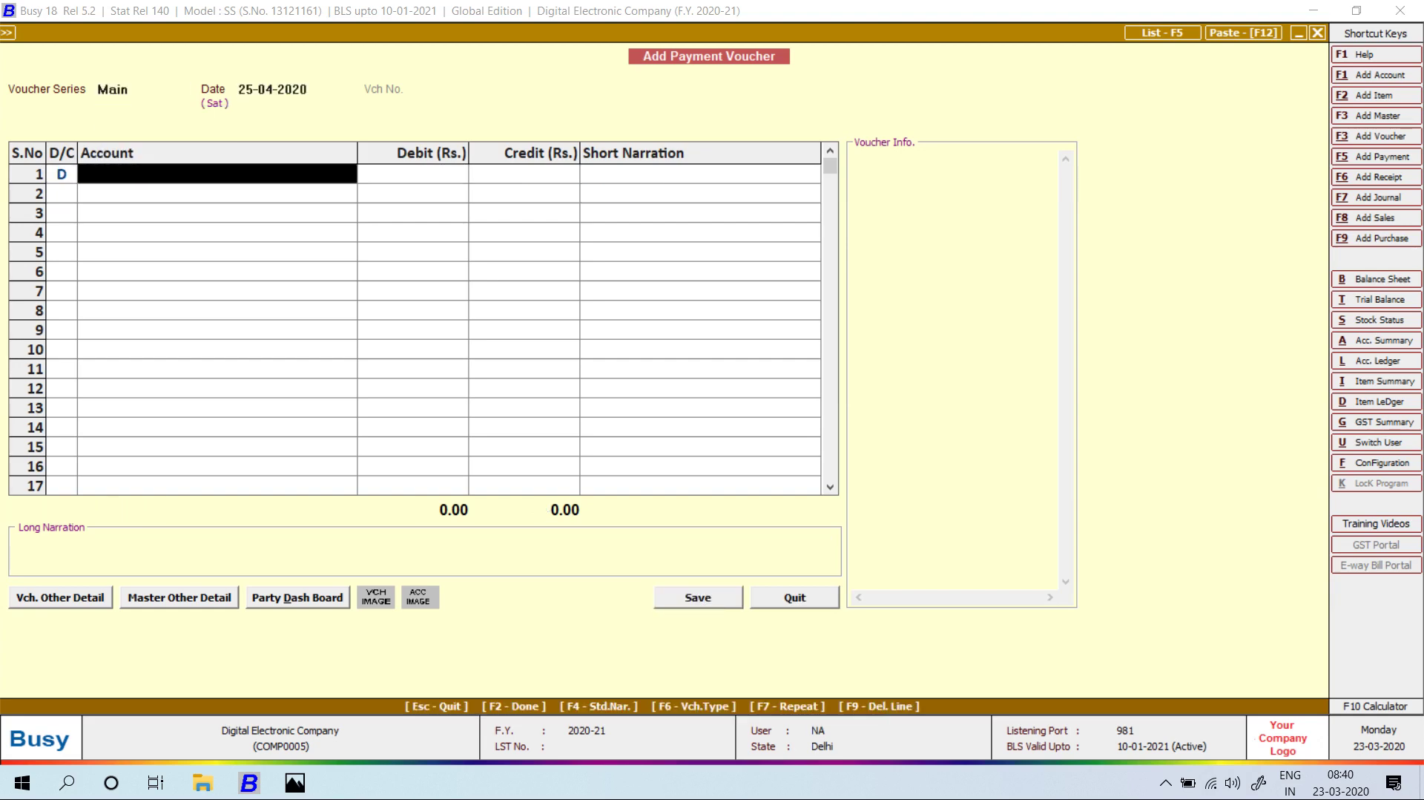
{"action": "key", "text": "alt+Tab"}
{"action": "key", "text": "alt+Tab"}
{"action": "type", "text": "mis"}
{"action": "key", "text": "Return"}
{"action": "key", "text": "alt+Tab"}
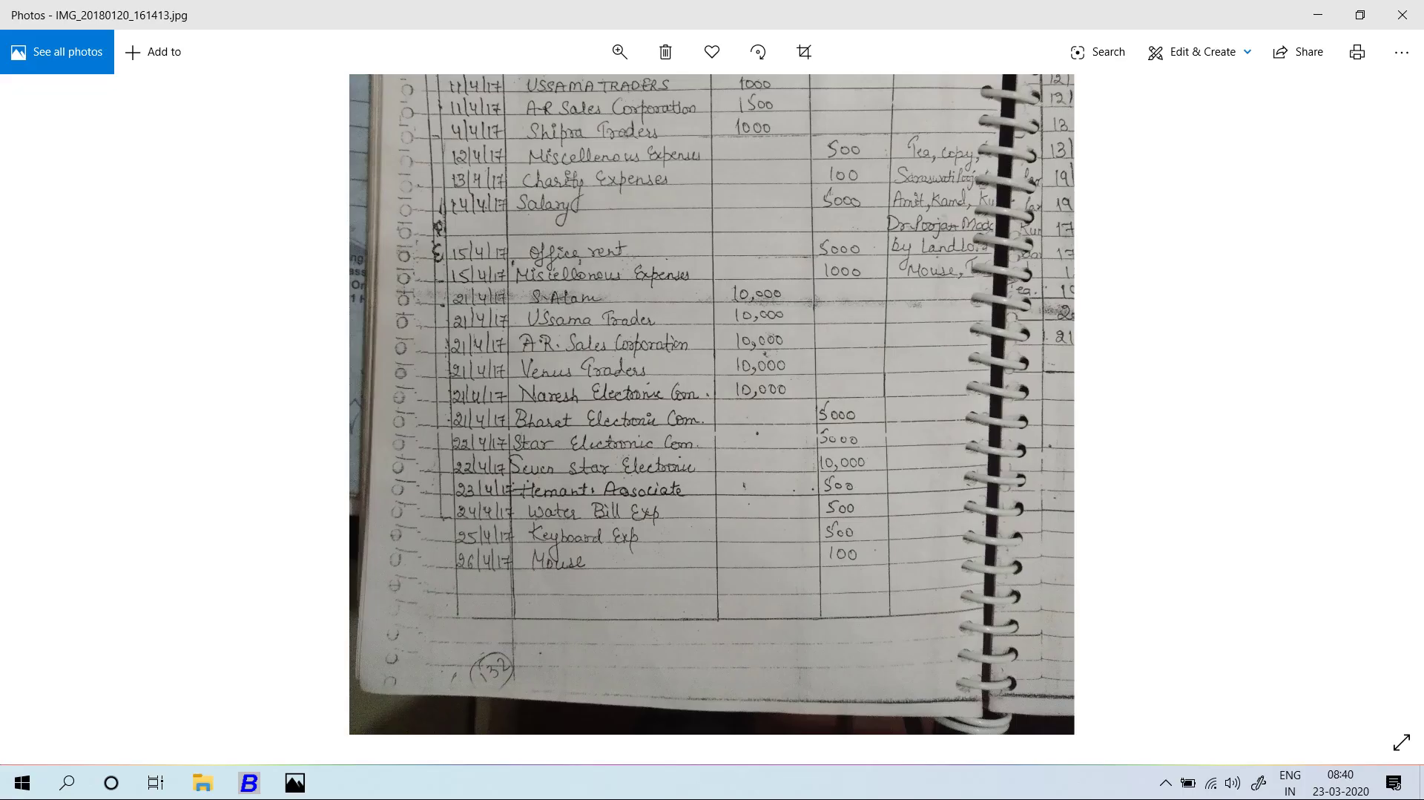
{"action": "key", "text": "alt+Tab"}
{"action": "type", "text": "100"}
{"action": "key", "text": "Return"}
{"action": "key", "text": "Return"}
{"action": "key", "text": "Return"}
{"action": "key", "text": "Return"}
{"action": "key", "text": "Return"}
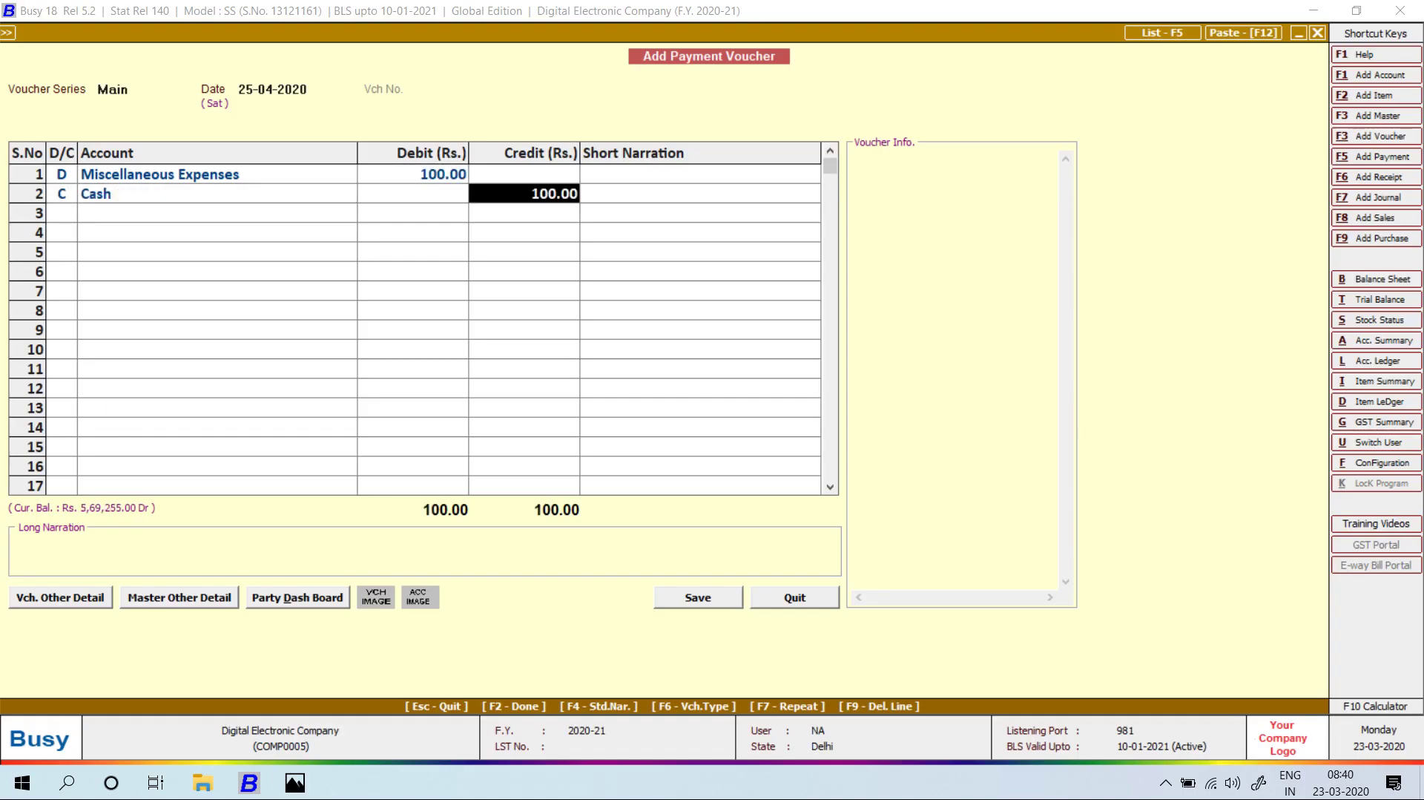
{"action": "type", "text": "MOUSE"}
{"action": "key", "text": "Return"}
{"action": "key", "text": "Return"}
{"action": "key", "text": "Return"}
{"action": "key", "text": "Return"}
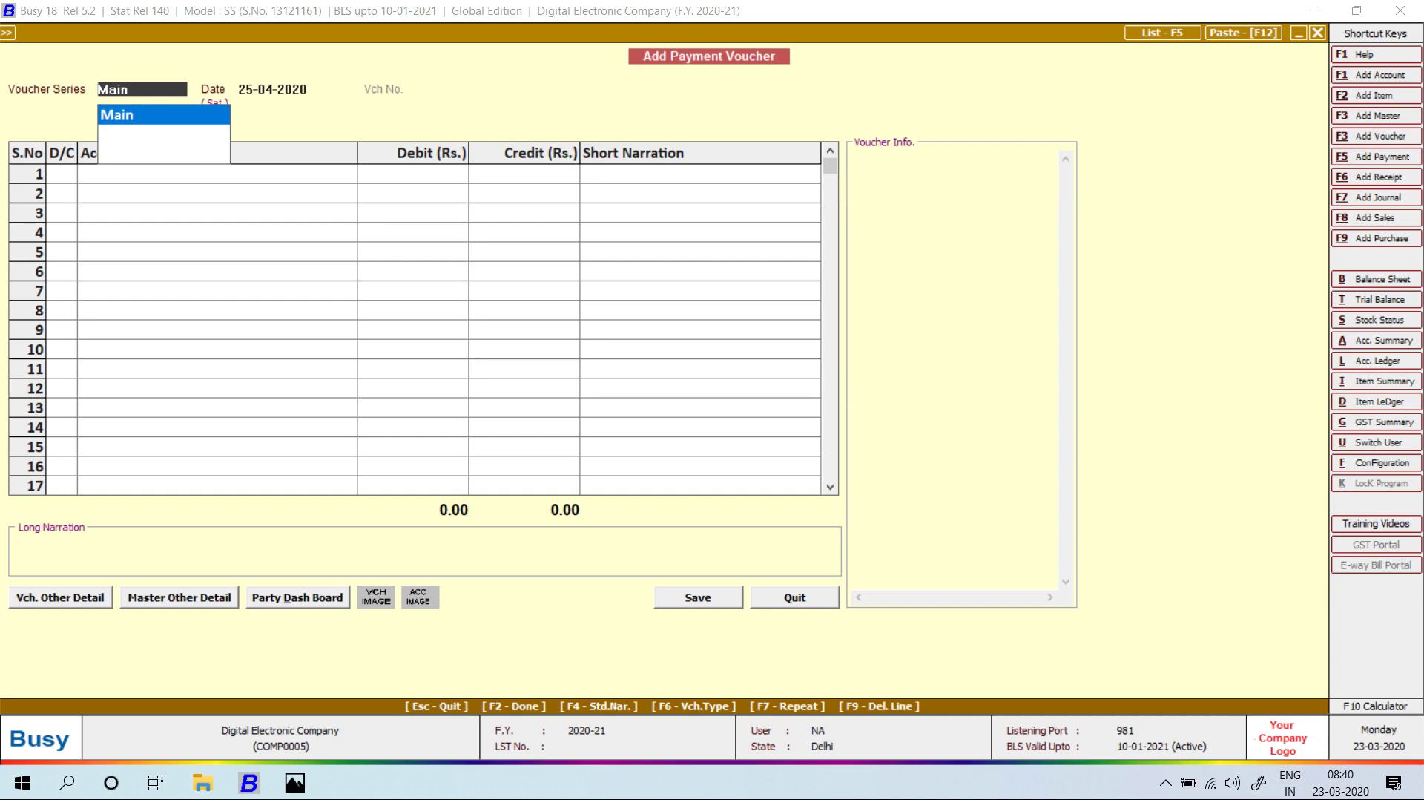
{"action": "key", "text": "Escape"}
{"action": "key", "text": "Escape"}
{"action": "key", "text": "Escape"}
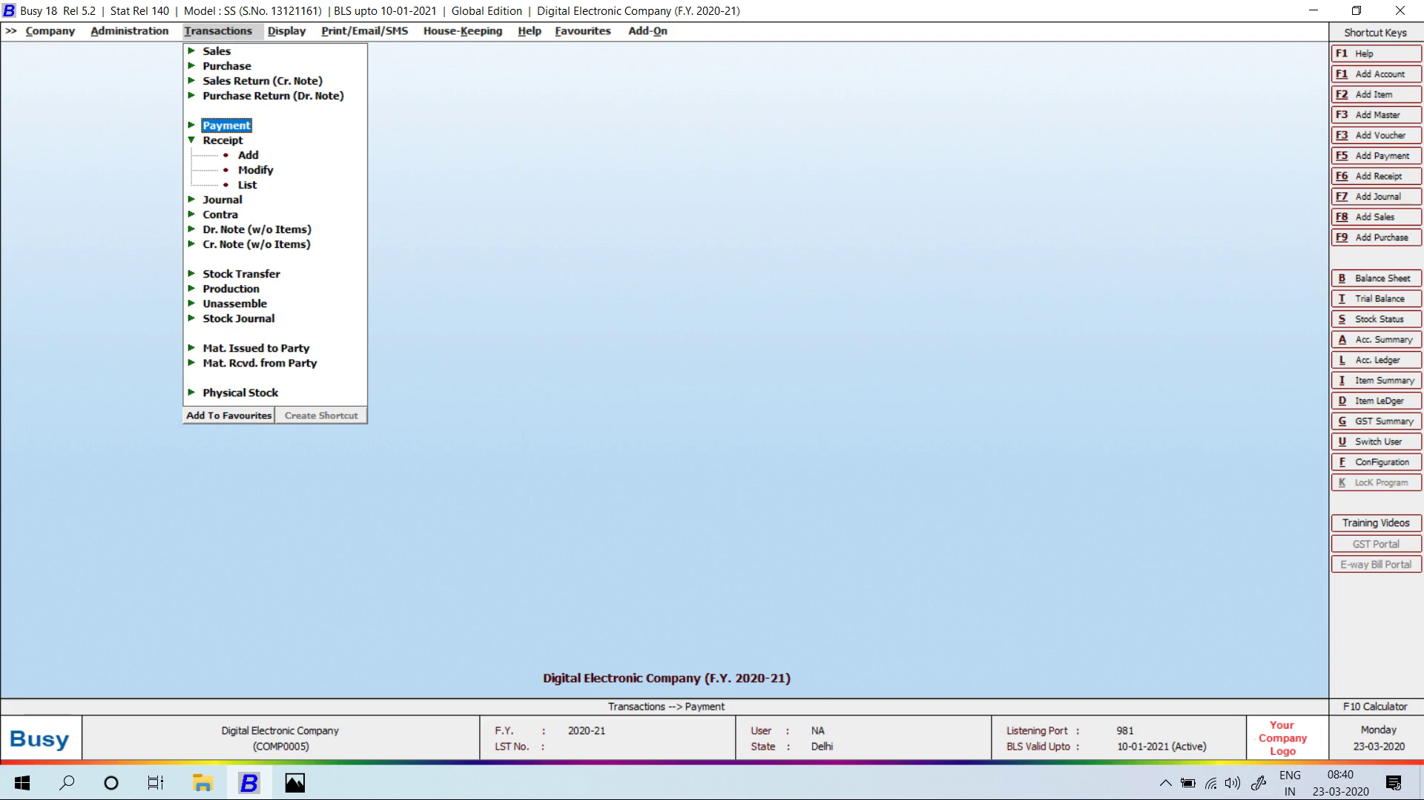
Open a new receipt voucher and quit it without any entries.
{"action": "key", "text": "Down"}
{"action": "key", "text": "Down"}
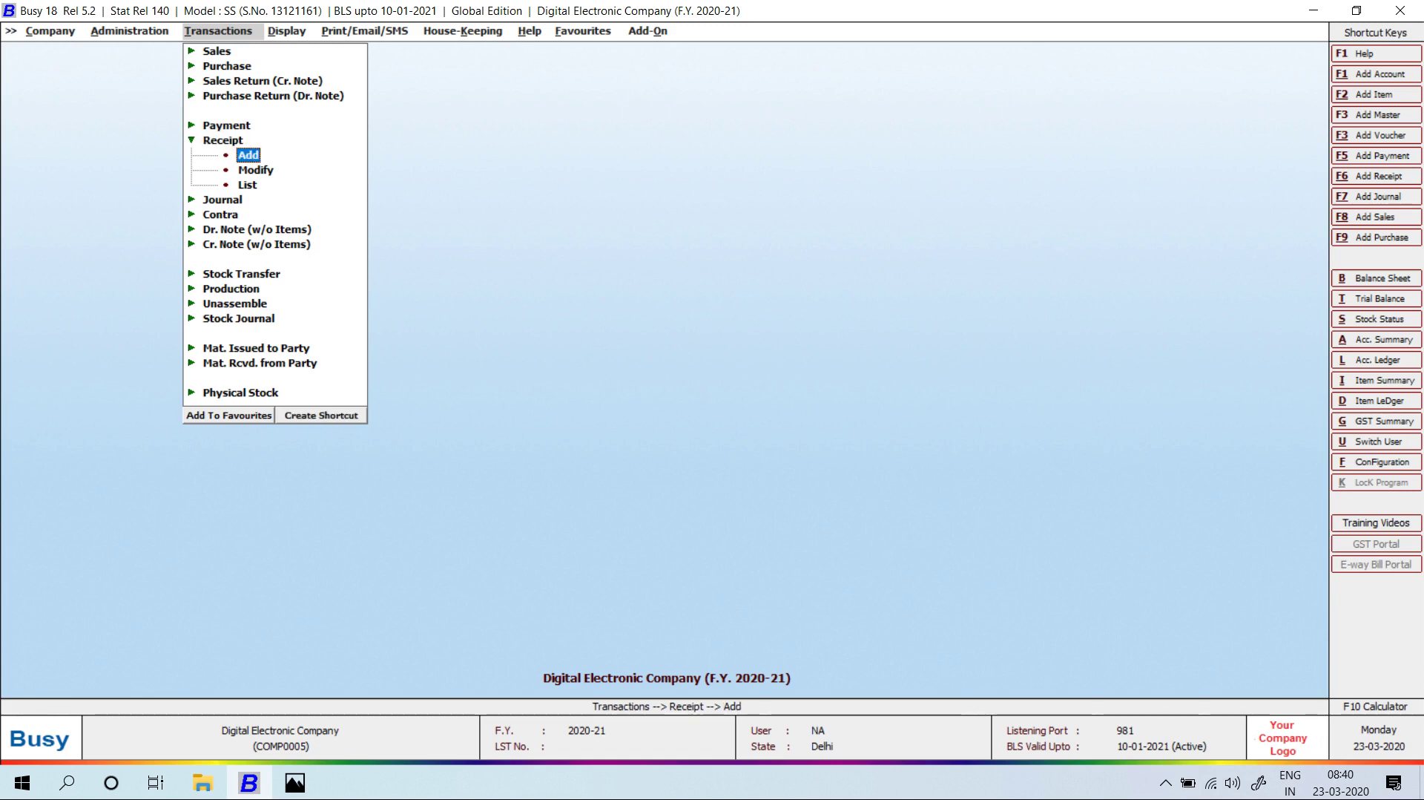
{"action": "key", "text": "Return"}
{"action": "key", "text": "Return"}
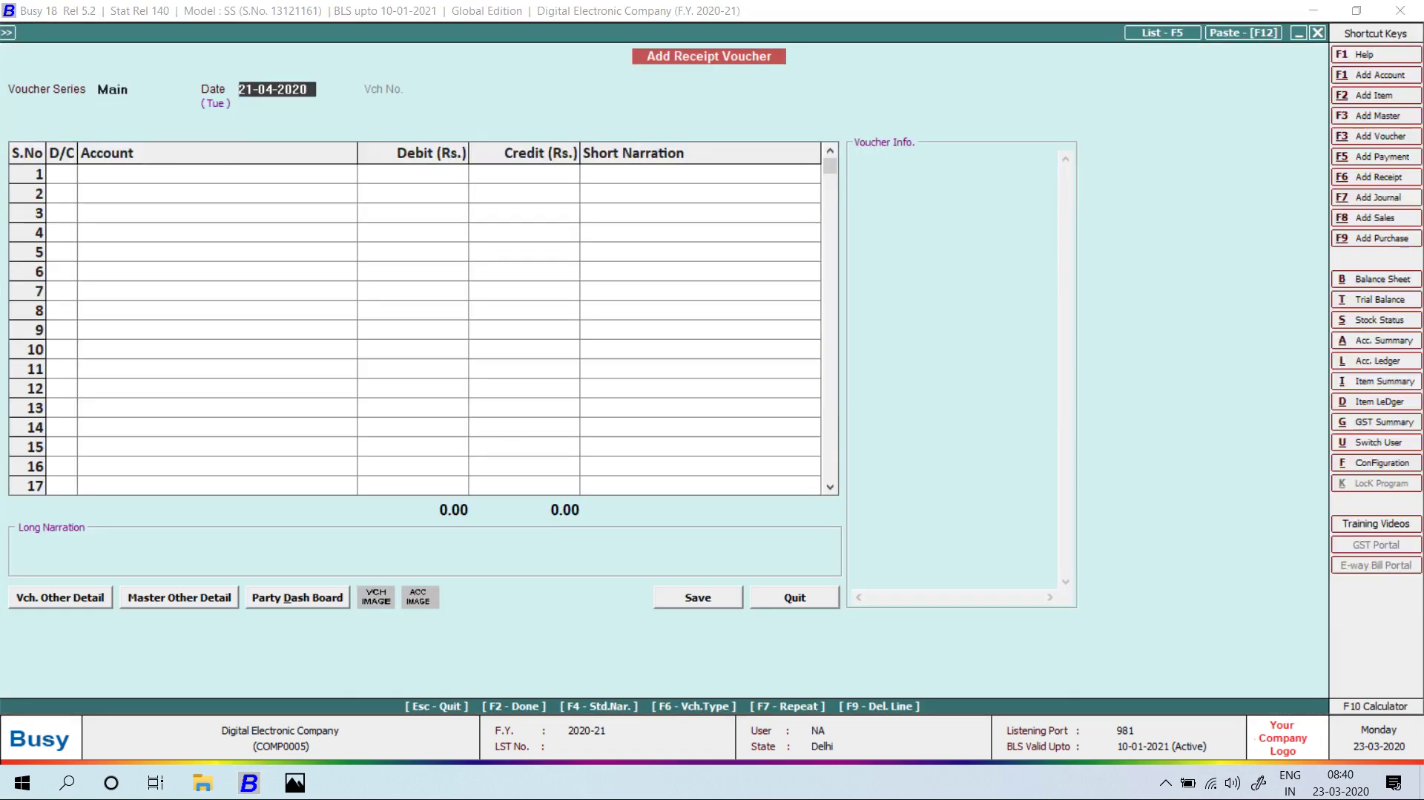
{"action": "key", "text": "Return"}
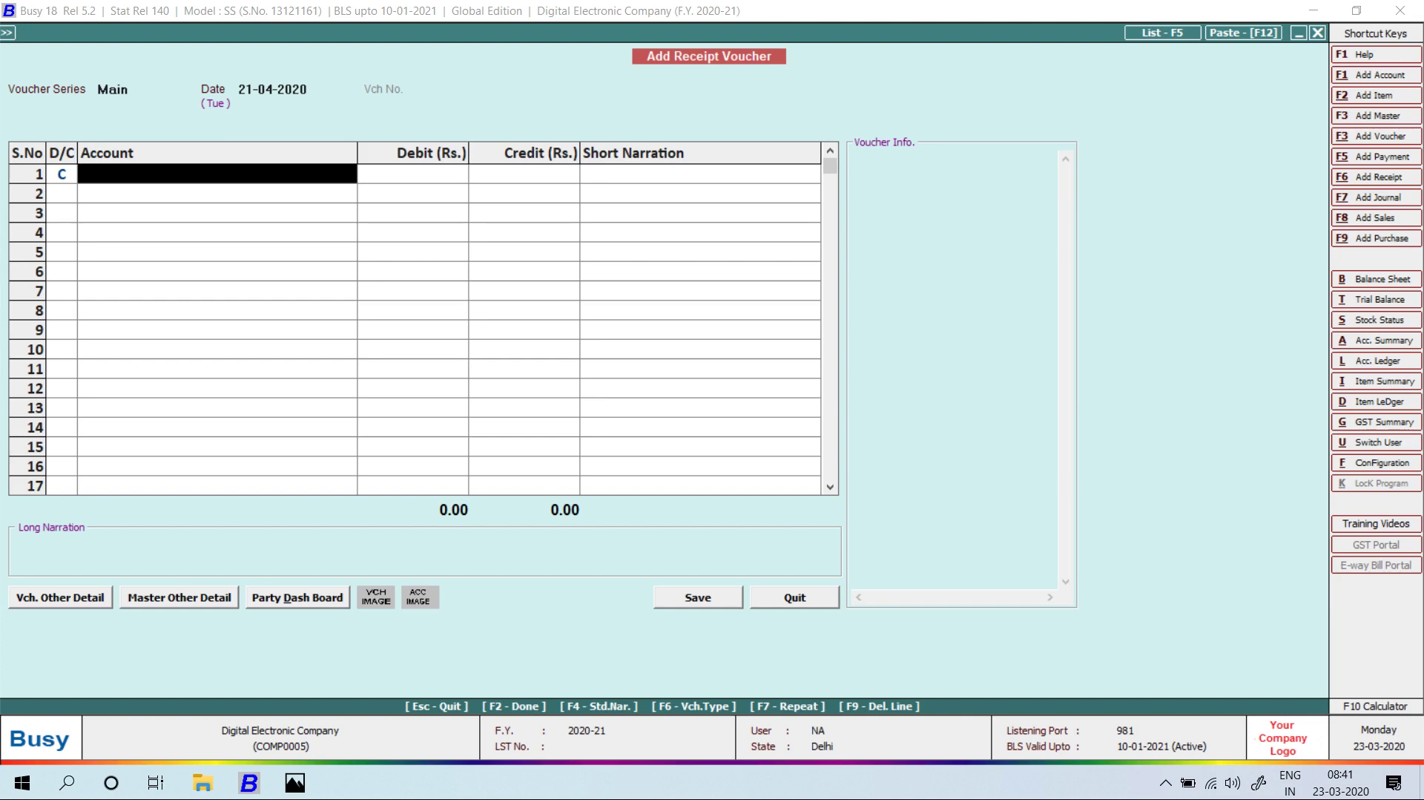
{"action": "key", "text": "Escape"}
{"action": "key", "text": "Return"}
Open a blank payment voucher and quit it unsaved.
{"action": "key", "text": "Up"}
{"action": "key", "text": "Return"}
{"action": "key", "text": "Return"}
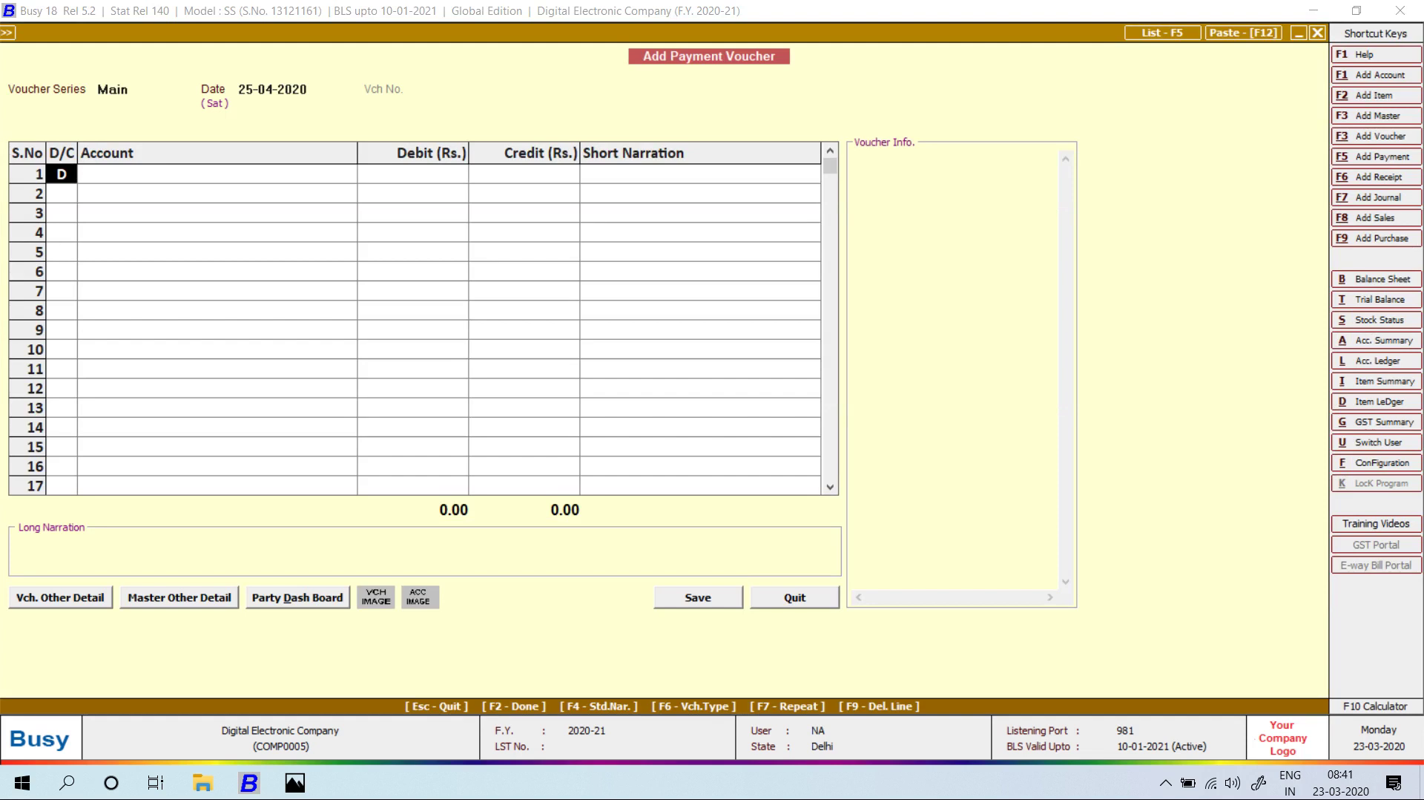
{"action": "key", "text": "Return"}
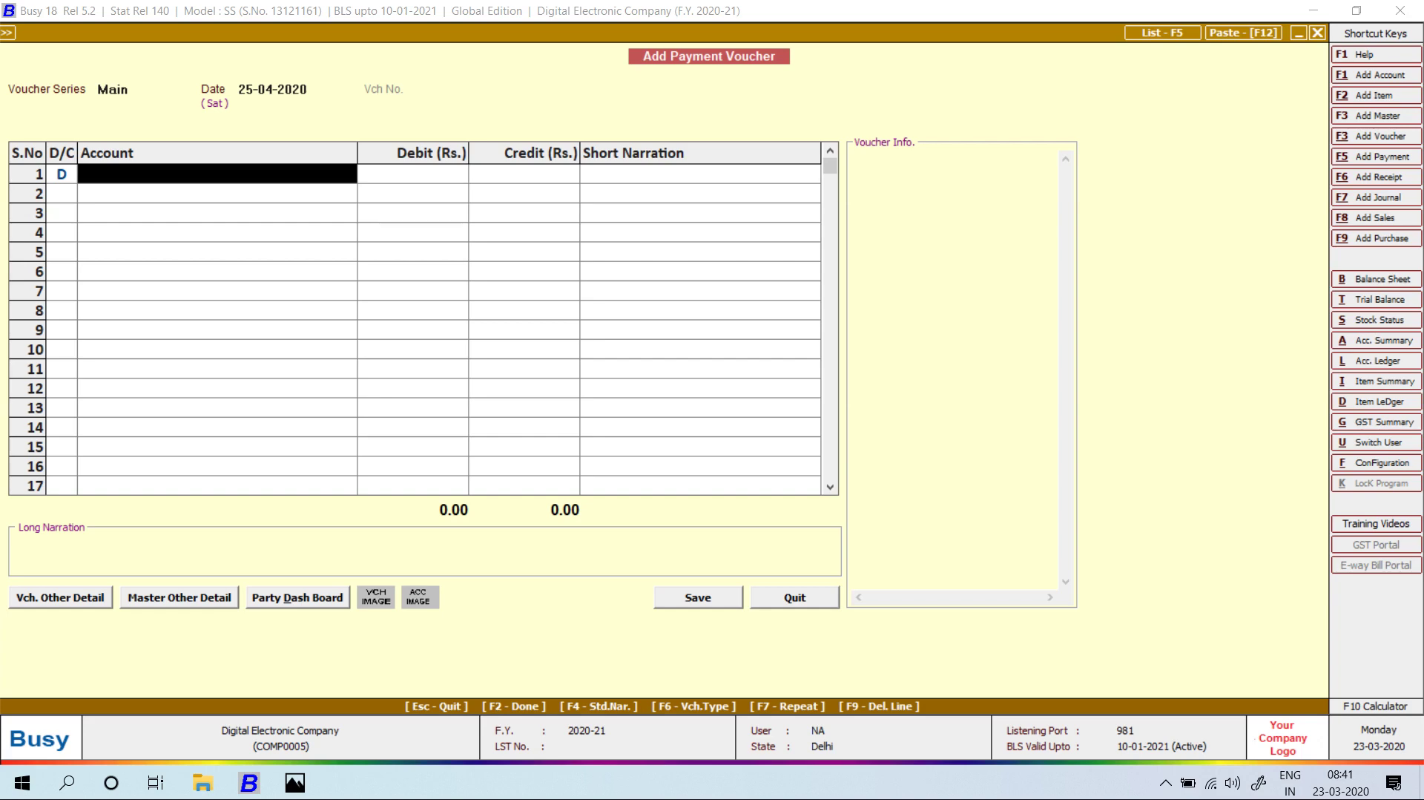
{"action": "key", "text": "Escape"}
{"action": "key", "text": "Return"}
Open another receipt voucher dated 21-04-2020 and ask to quit it.
{"action": "key", "text": "Down"}
{"action": "key", "text": "Down"}
{"action": "key", "text": "Down"}
{"action": "key", "text": "Down"}
{"action": "key", "text": "Return"}
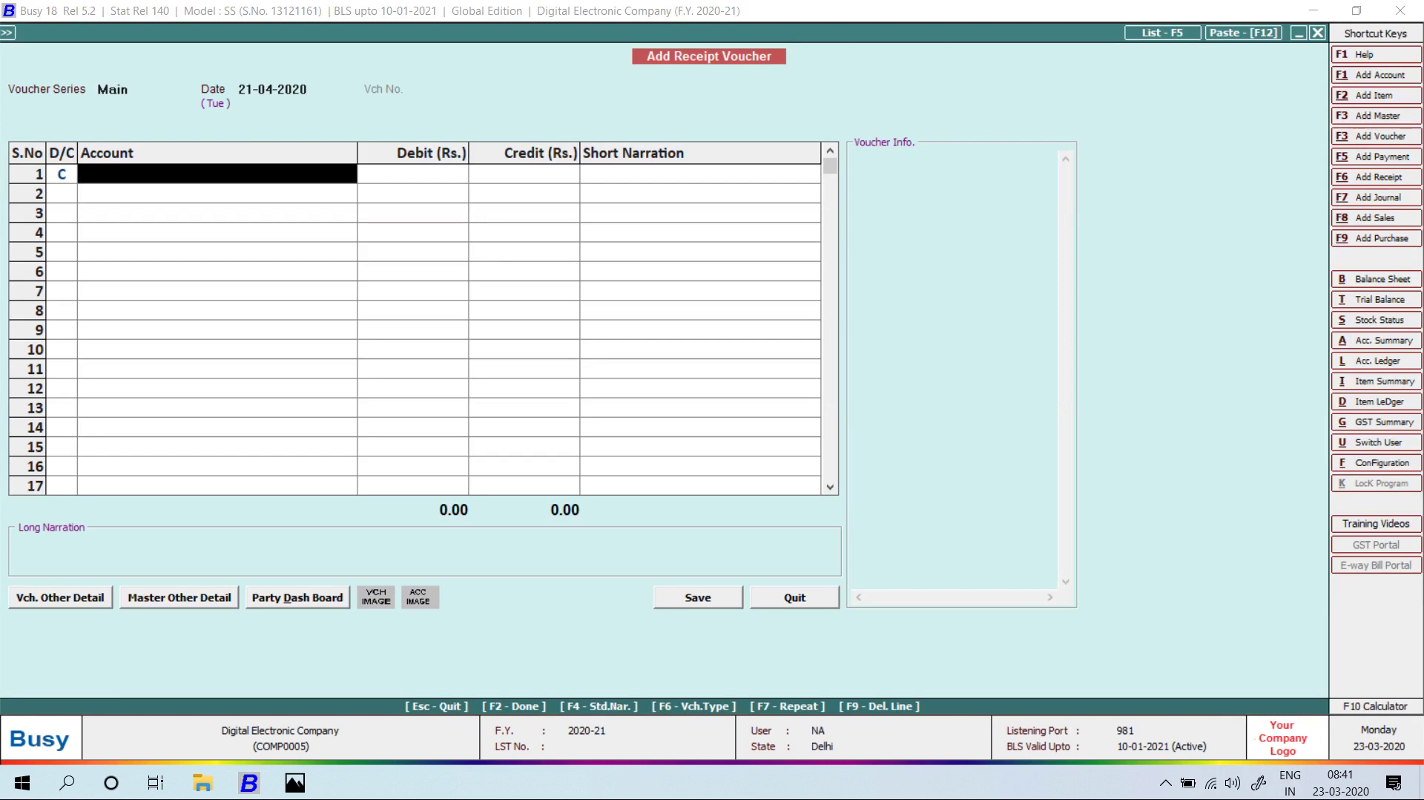
{"action": "key", "text": "Escape"}
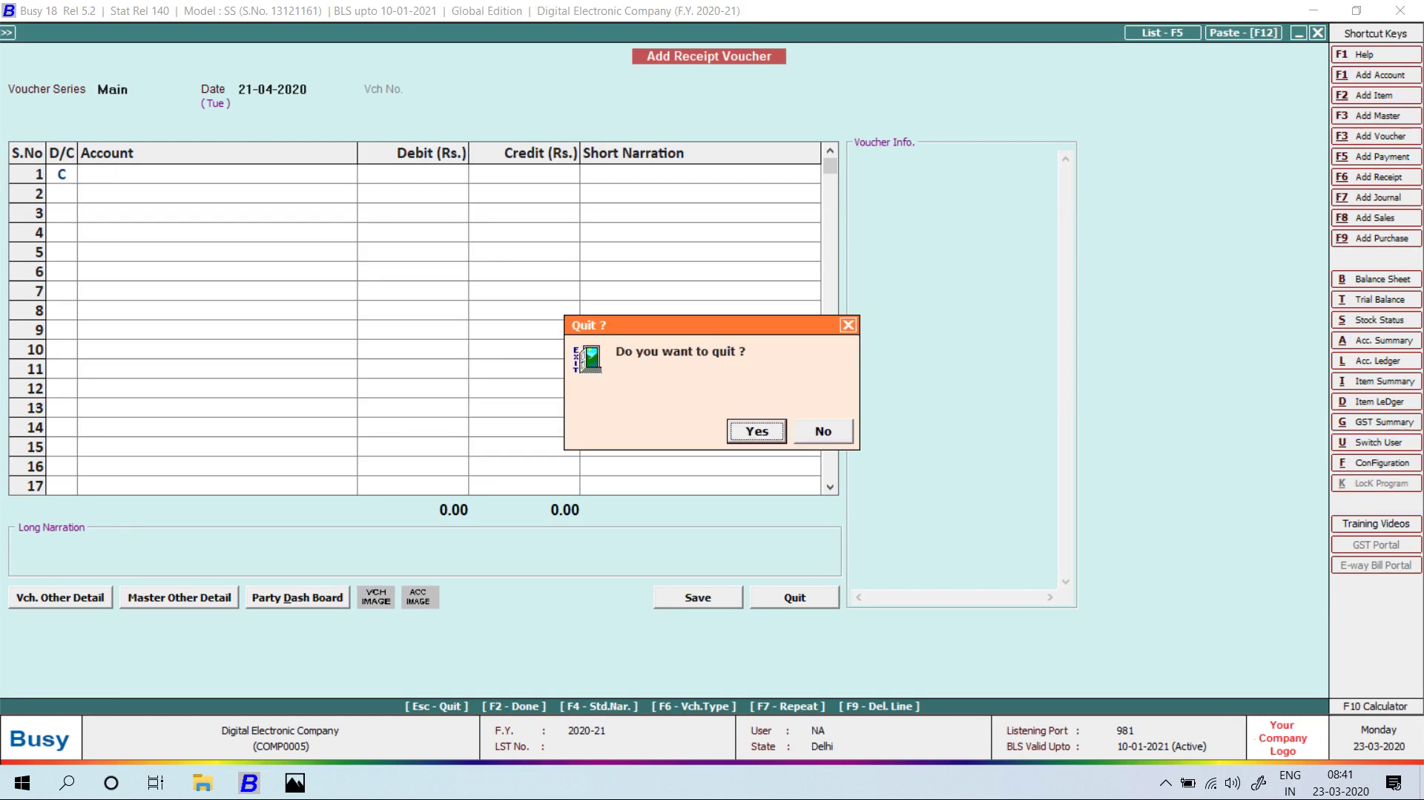
Confirm quitting the blank receipt voucher and collapse the Receipt options.
{"action": "key", "text": "Return"}
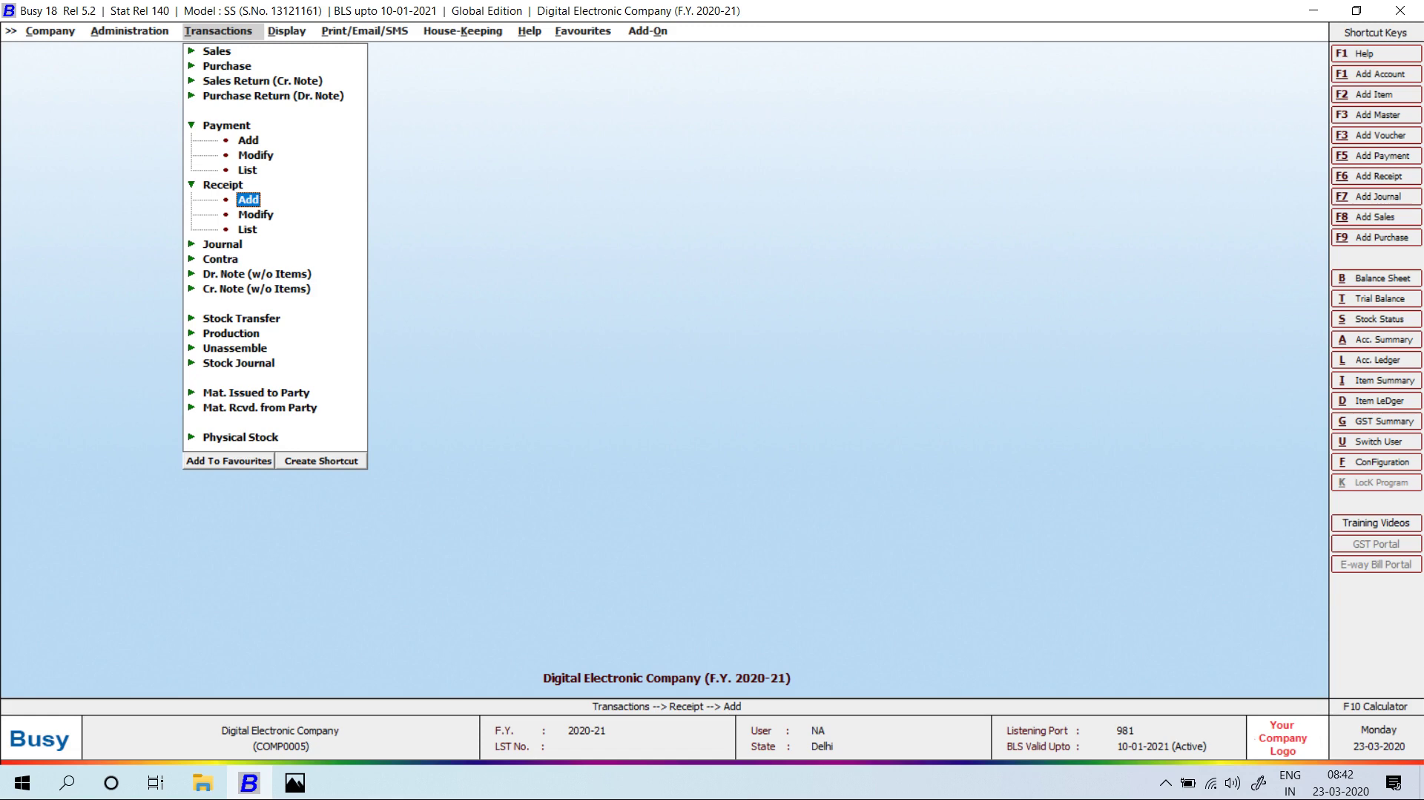
{"action": "key", "text": "Escape"}
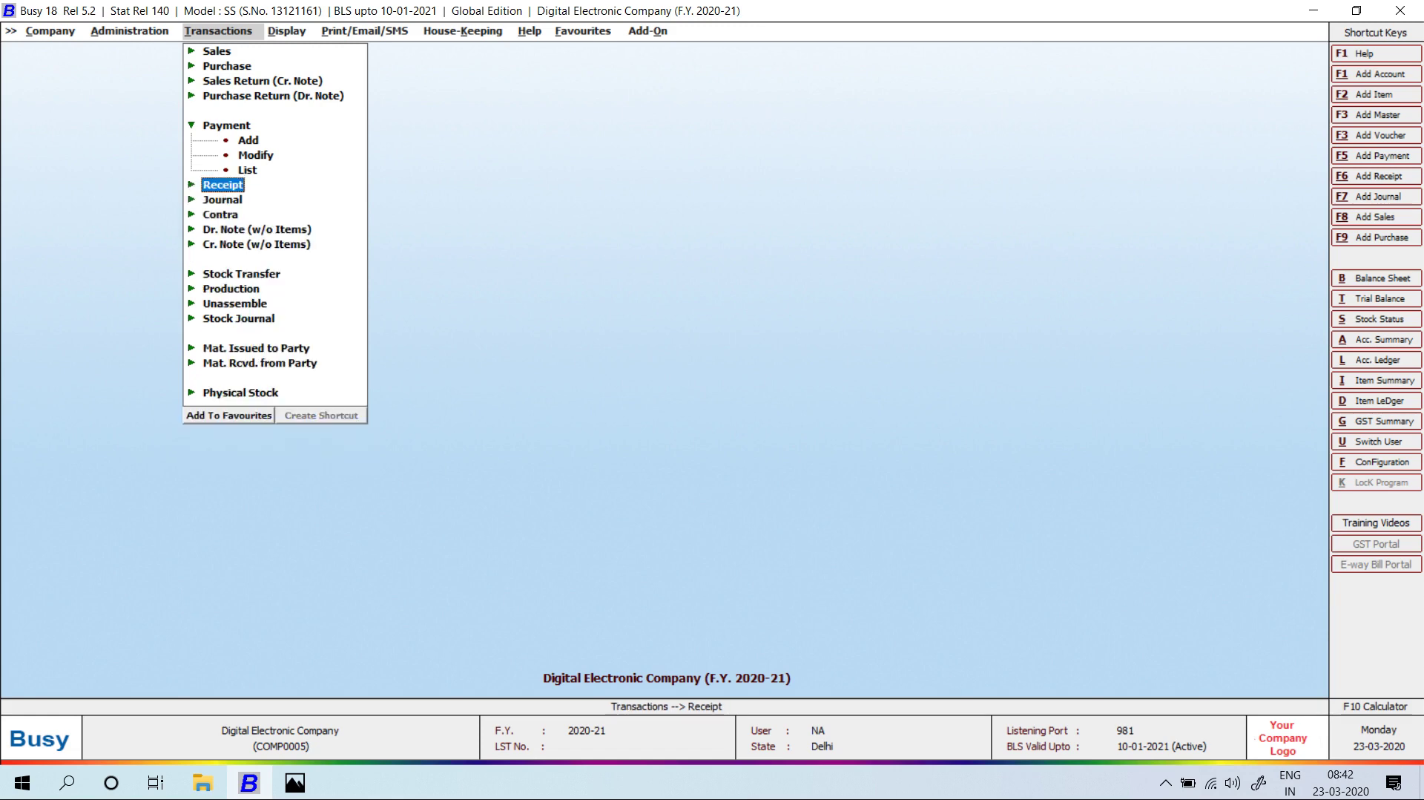
Open IMG_20180120_161415, the Punjab Nation Bank book photo, from the Day-6 DIGIT COMPANY folder.
{"action": "key", "text": "alt+Tab"}
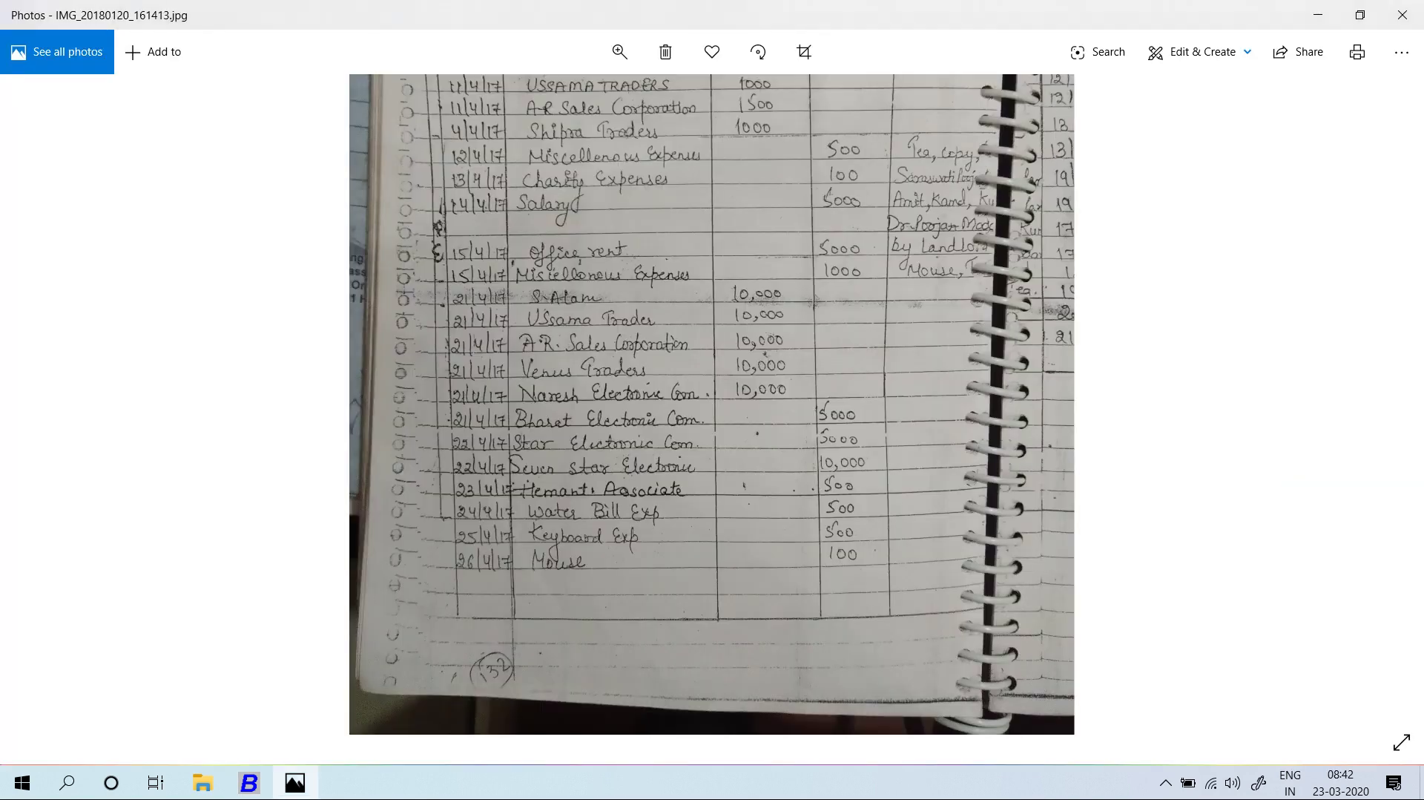
{"action": "key", "text": "alt+Tab"}
{"action": "key", "text": "Tab"}
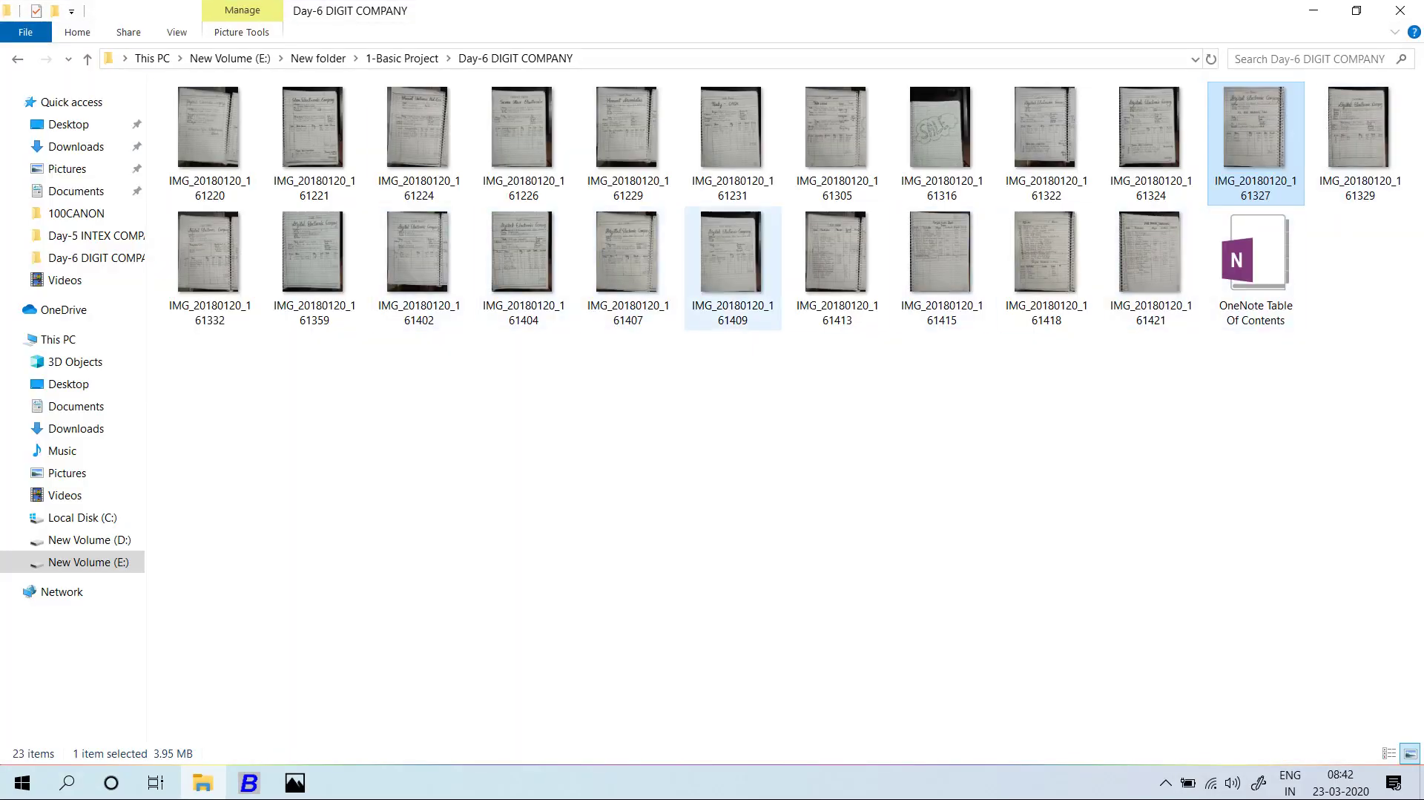
{"action": "left_click", "coordinate": [940, 255]}
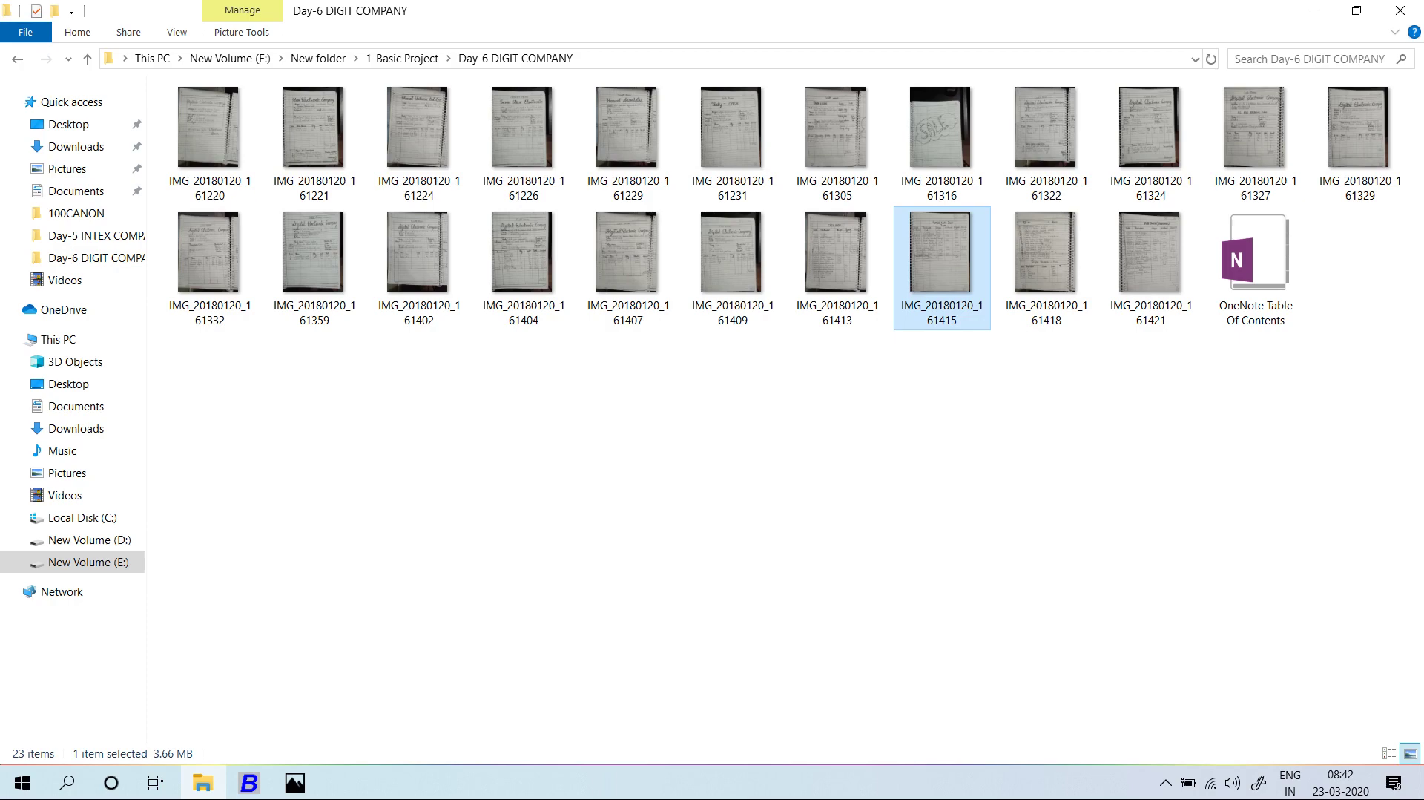
{"action": "key", "text": "Return"}
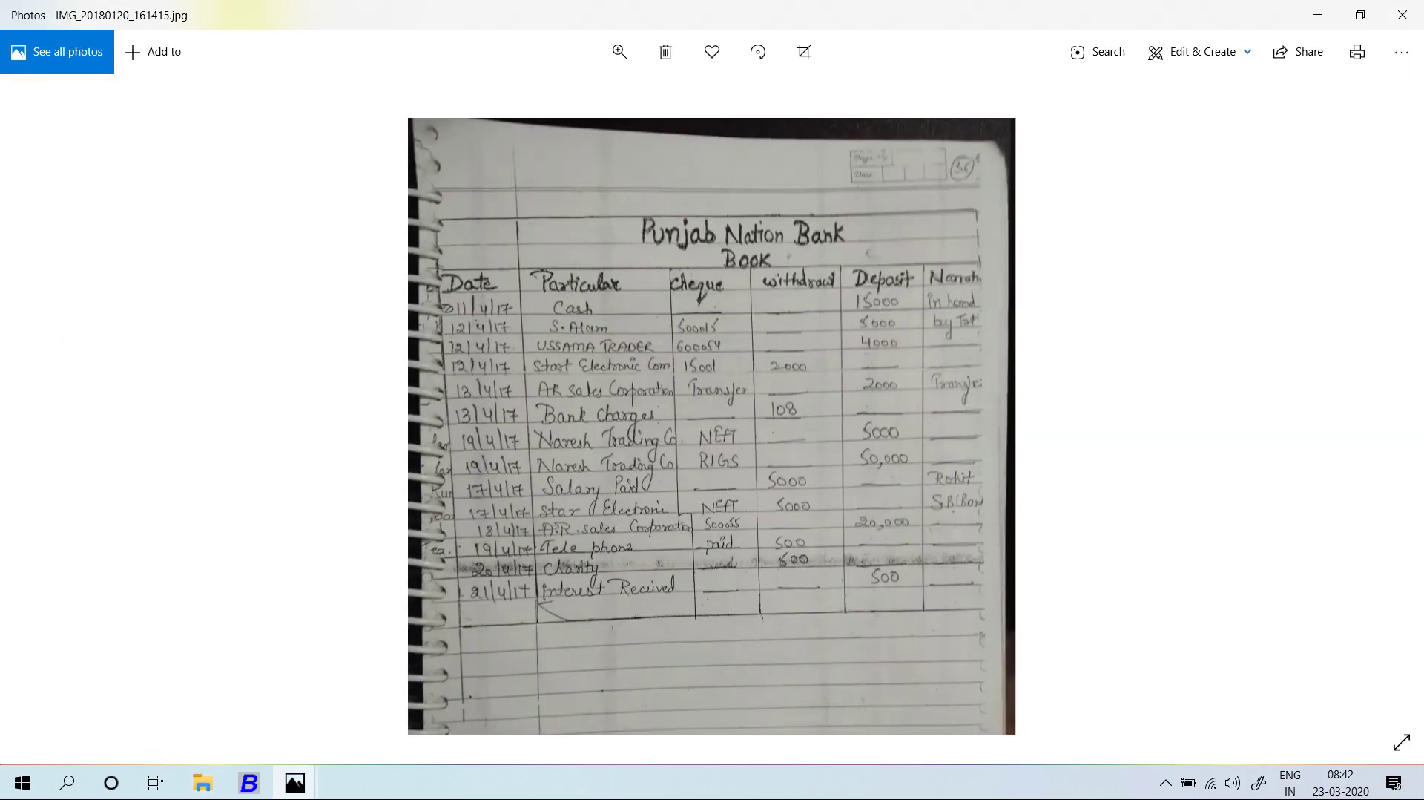
Close the page-photo folder and return to Busy.
{"action": "key", "text": "alt+Tab"}
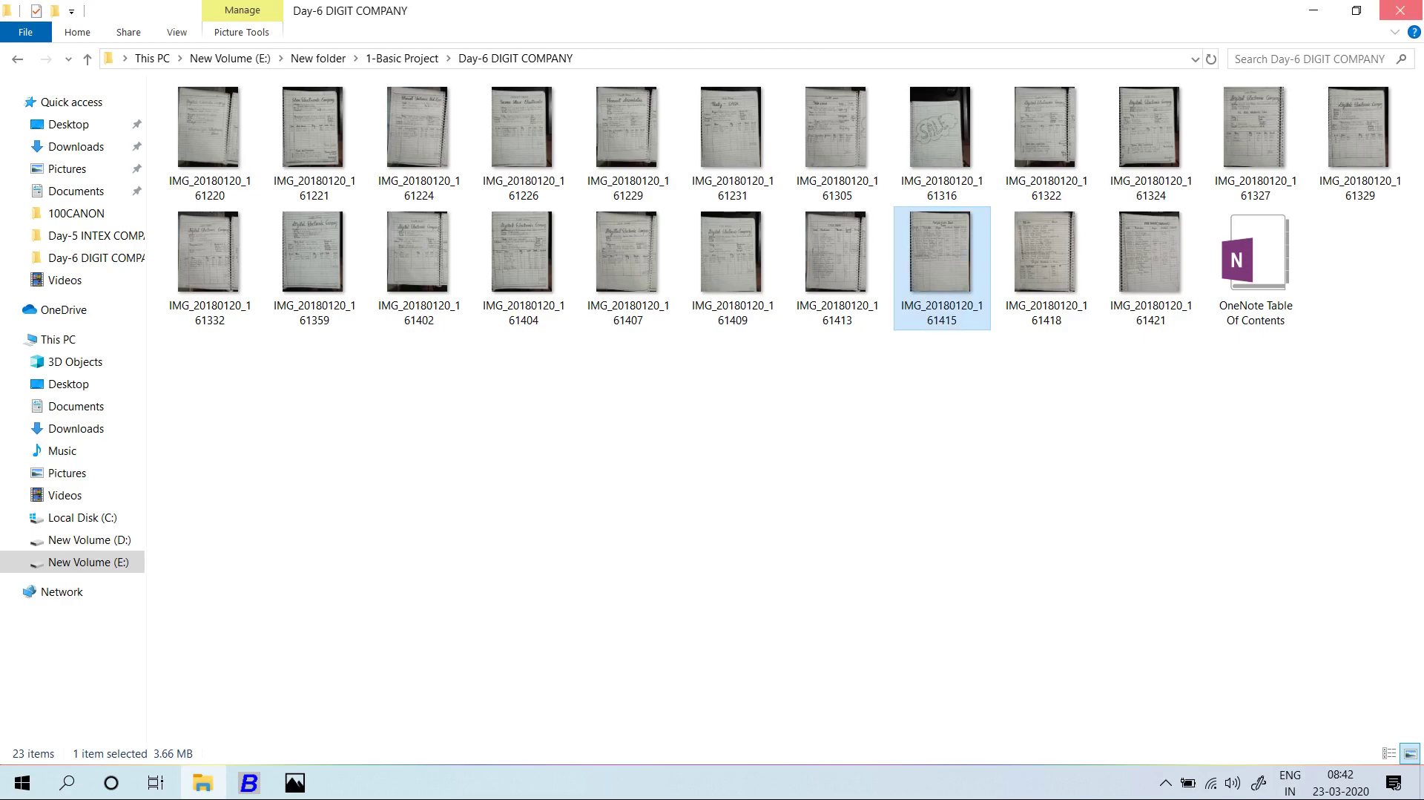
{"action": "left_click", "coordinate": [1402, 10]}
{"action": "key", "text": "alt+Tab"}
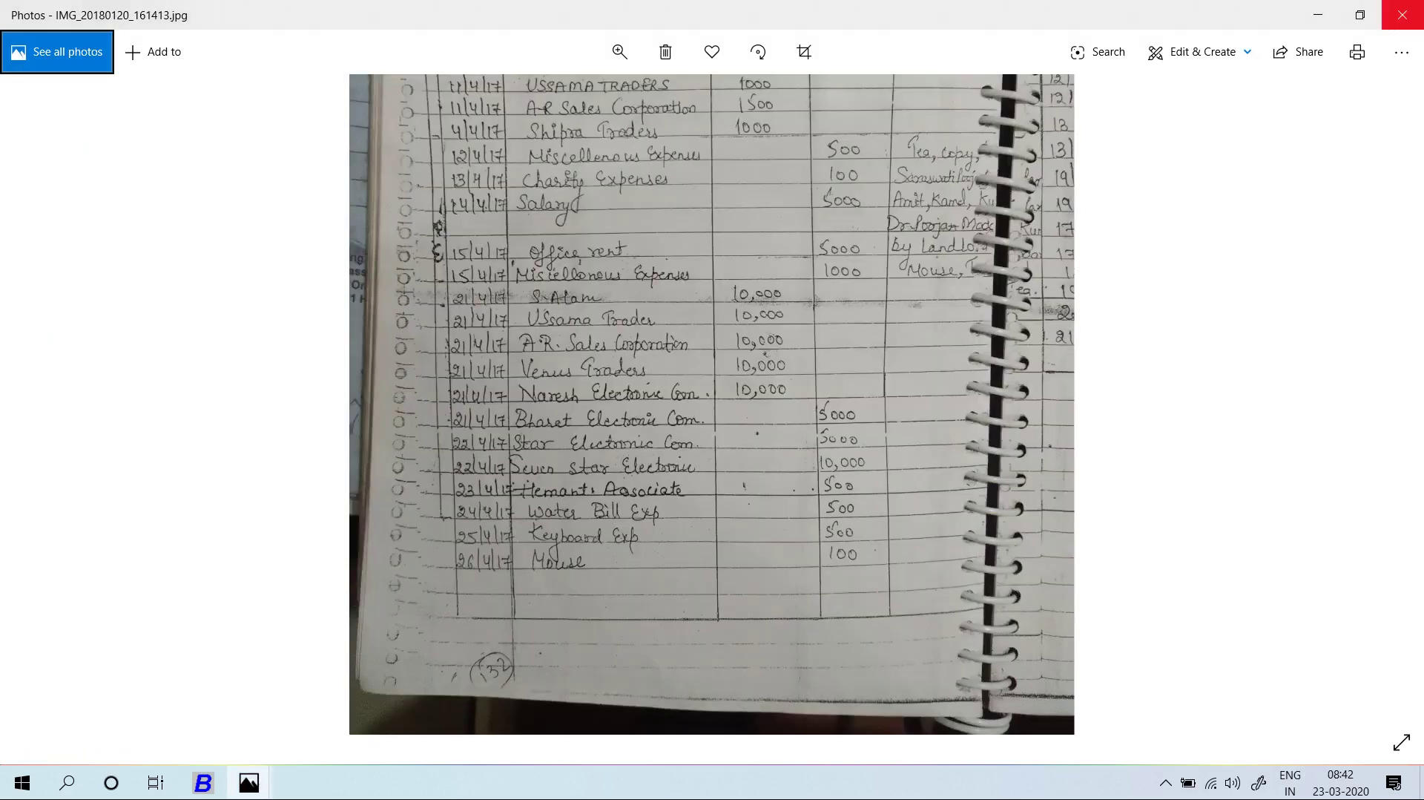
{"action": "left_click", "coordinate": [1402, 11]}
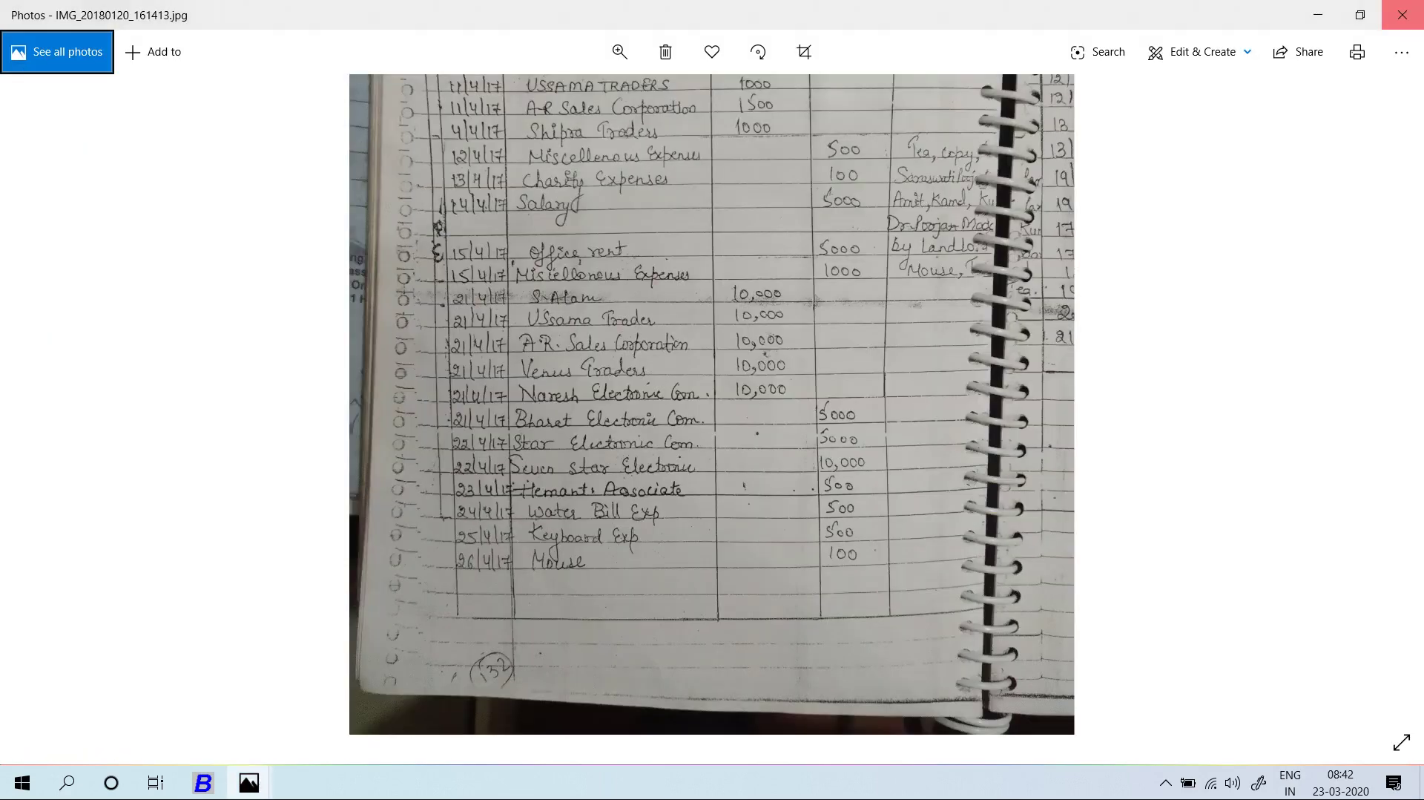
{"action": "key", "text": "alt+Tab"}
Open a new receipt voucher, compare it against the bank book photo, then close it unsaved.
{"action": "key", "text": "Return"}
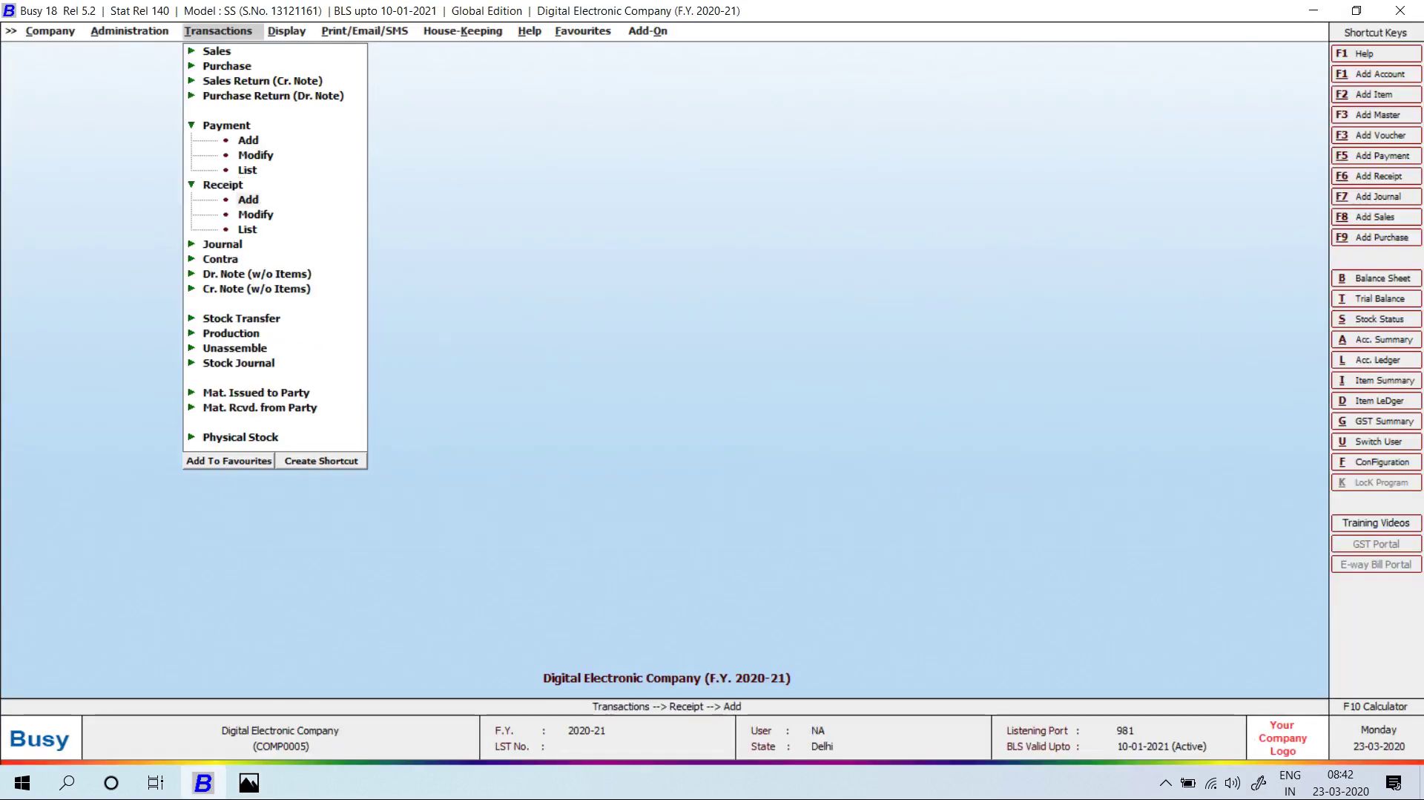
{"action": "key", "text": "Return"}
{"action": "key", "text": "Return"}
{"action": "key", "text": "alt+Tab"}
{"action": "key", "text": "alt+Tab"}
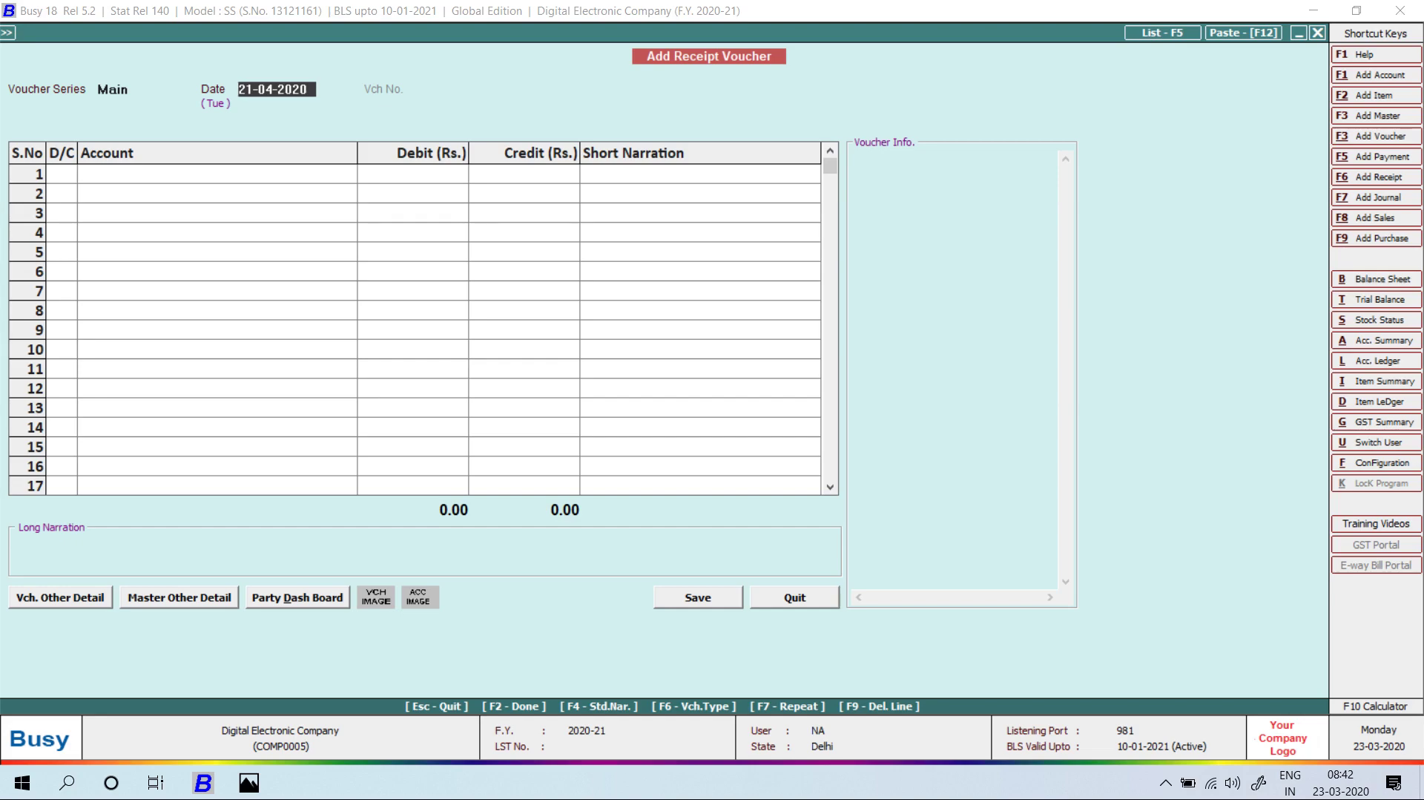
{"action": "key", "text": "alt+Tab"}
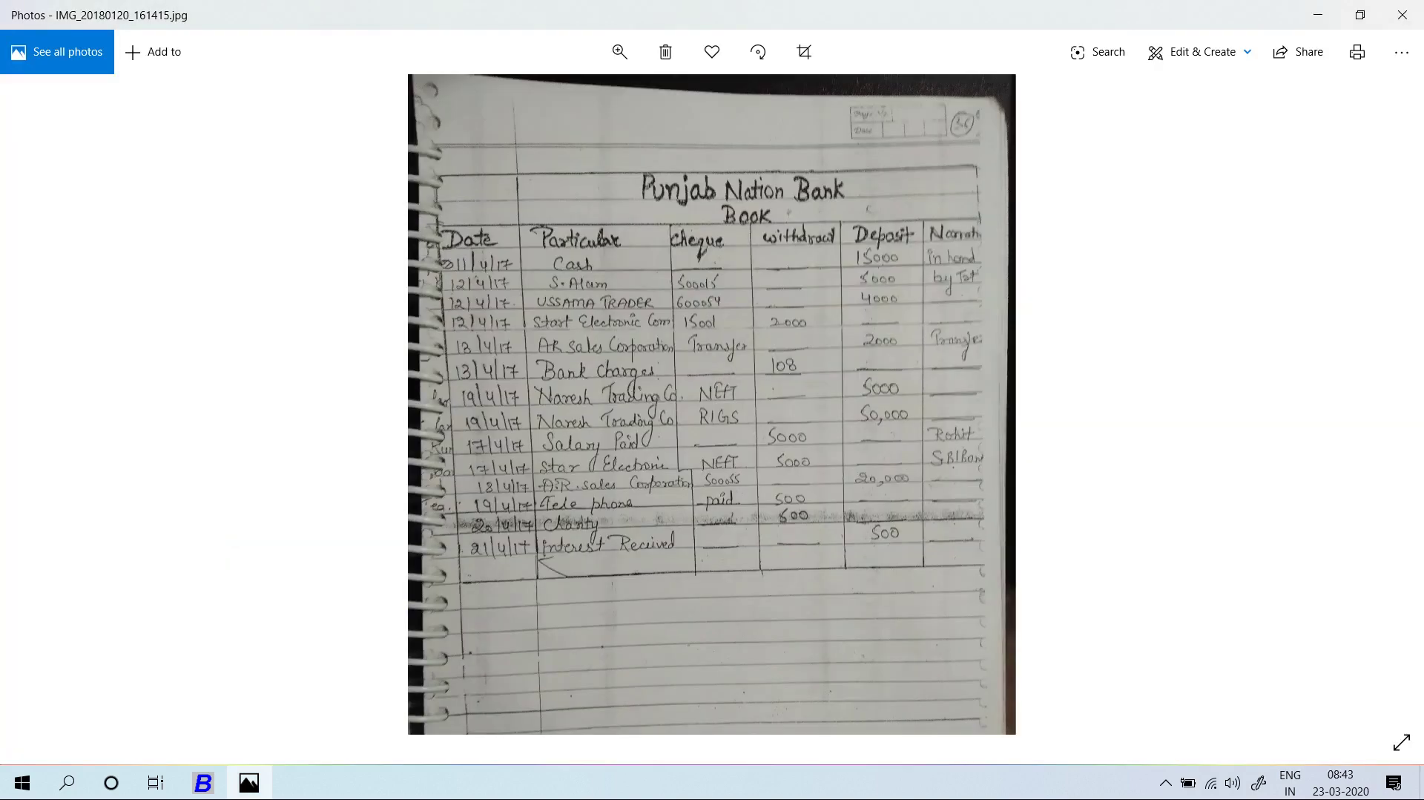
{"action": "key", "text": "alt+Tab"}
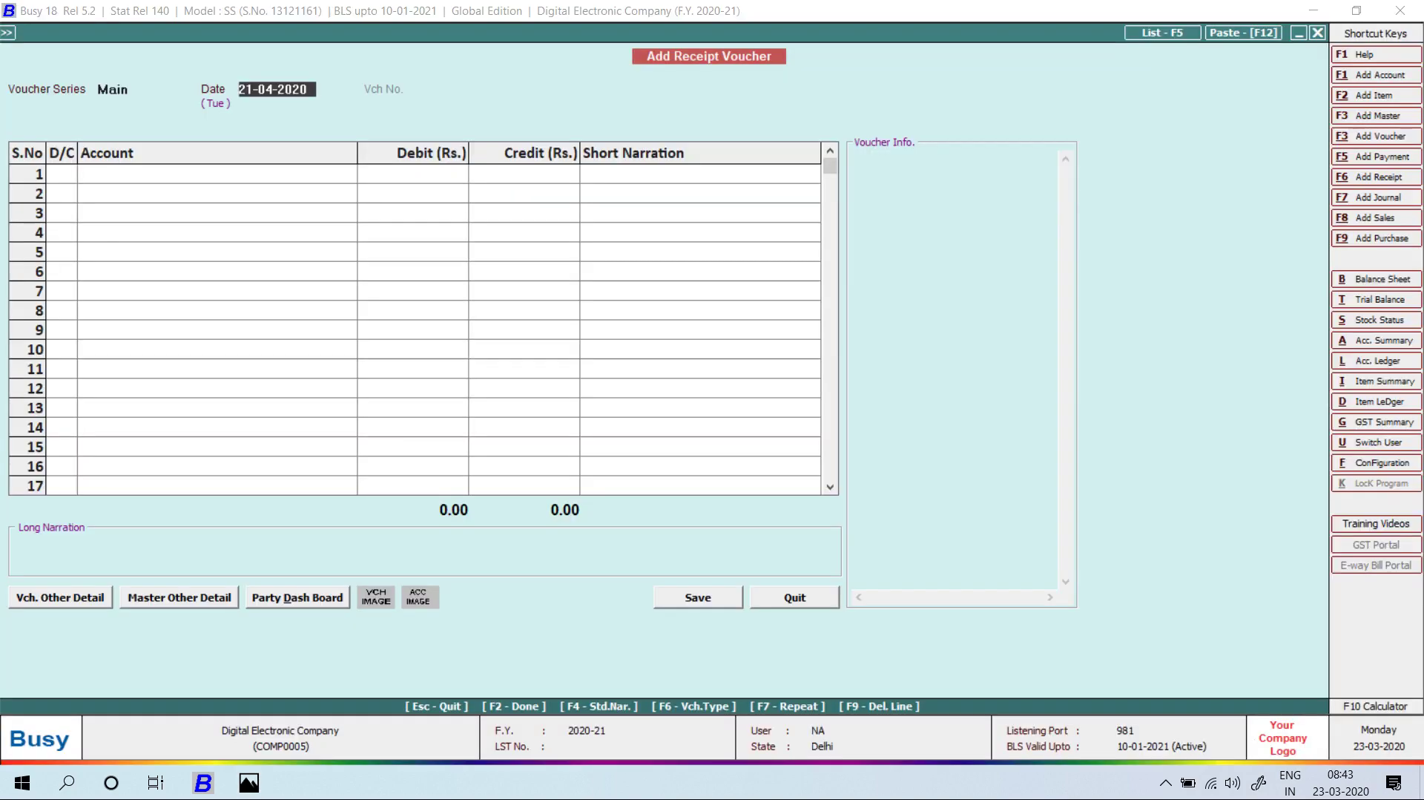
{"action": "key", "text": "Escape"}
Expand the Contra transaction options.
{"action": "key", "text": "Down"}
{"action": "key", "text": "Down"}
{"action": "key", "text": "Down"}
{"action": "key", "text": "Down"}
{"action": "key", "text": "Down"}
{"action": "key", "text": "Up"}
{"action": "key", "text": "Return"}
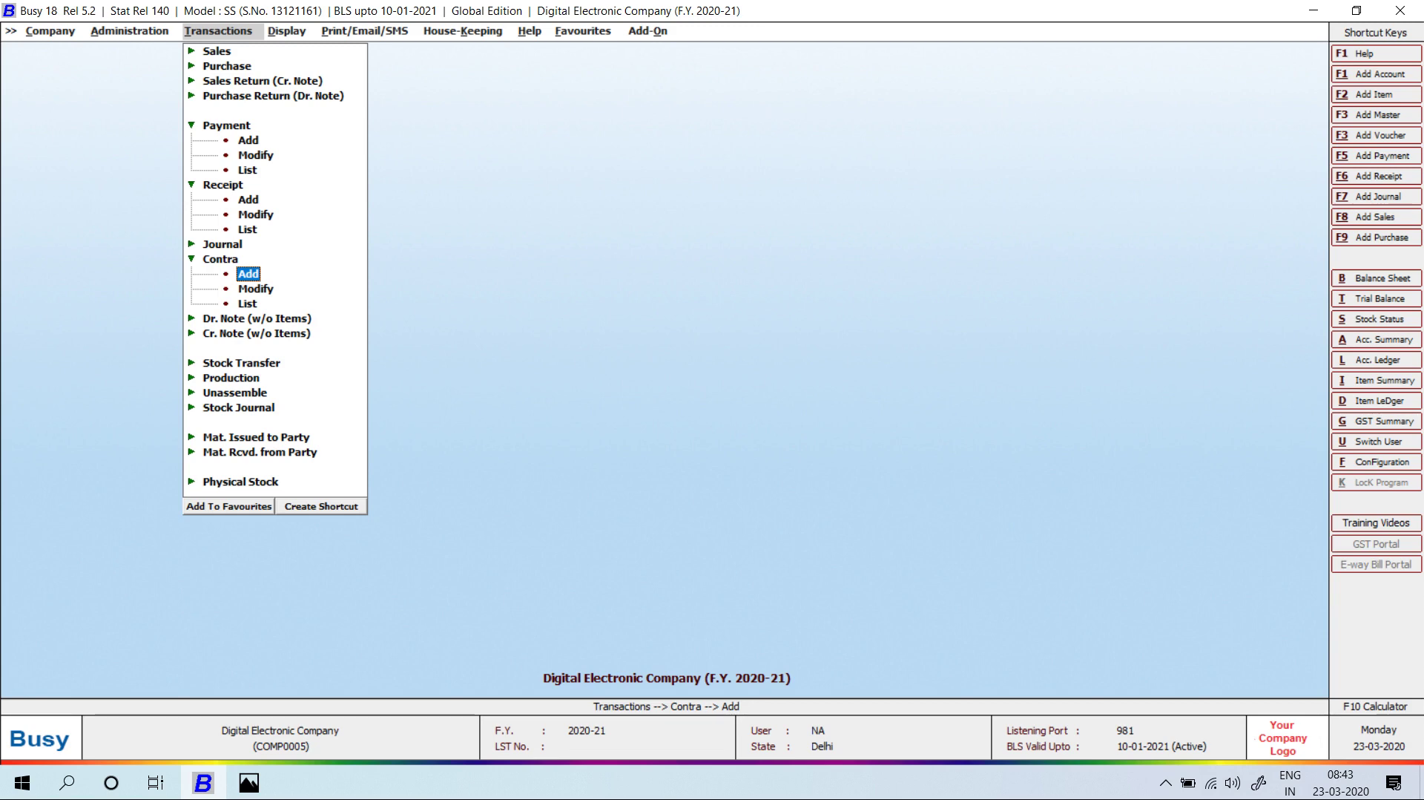
Open a new contra voucher dated 11-04-2020, referring to the bank book photo.
{"action": "key", "text": "Return"}
{"action": "key", "text": "alt+Tab"}
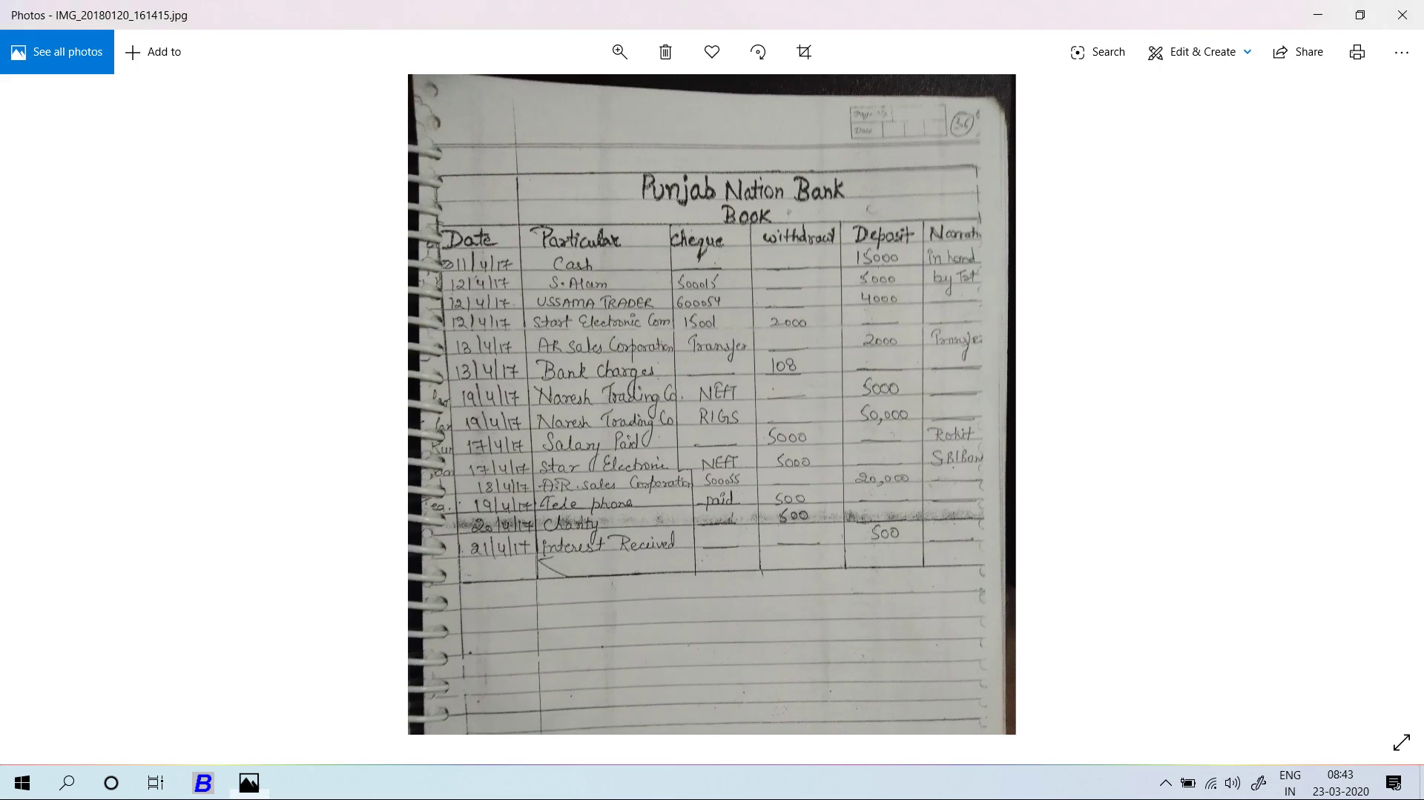
{"action": "key", "text": "alt+Tab"}
{"action": "type", "text": "11-4"}
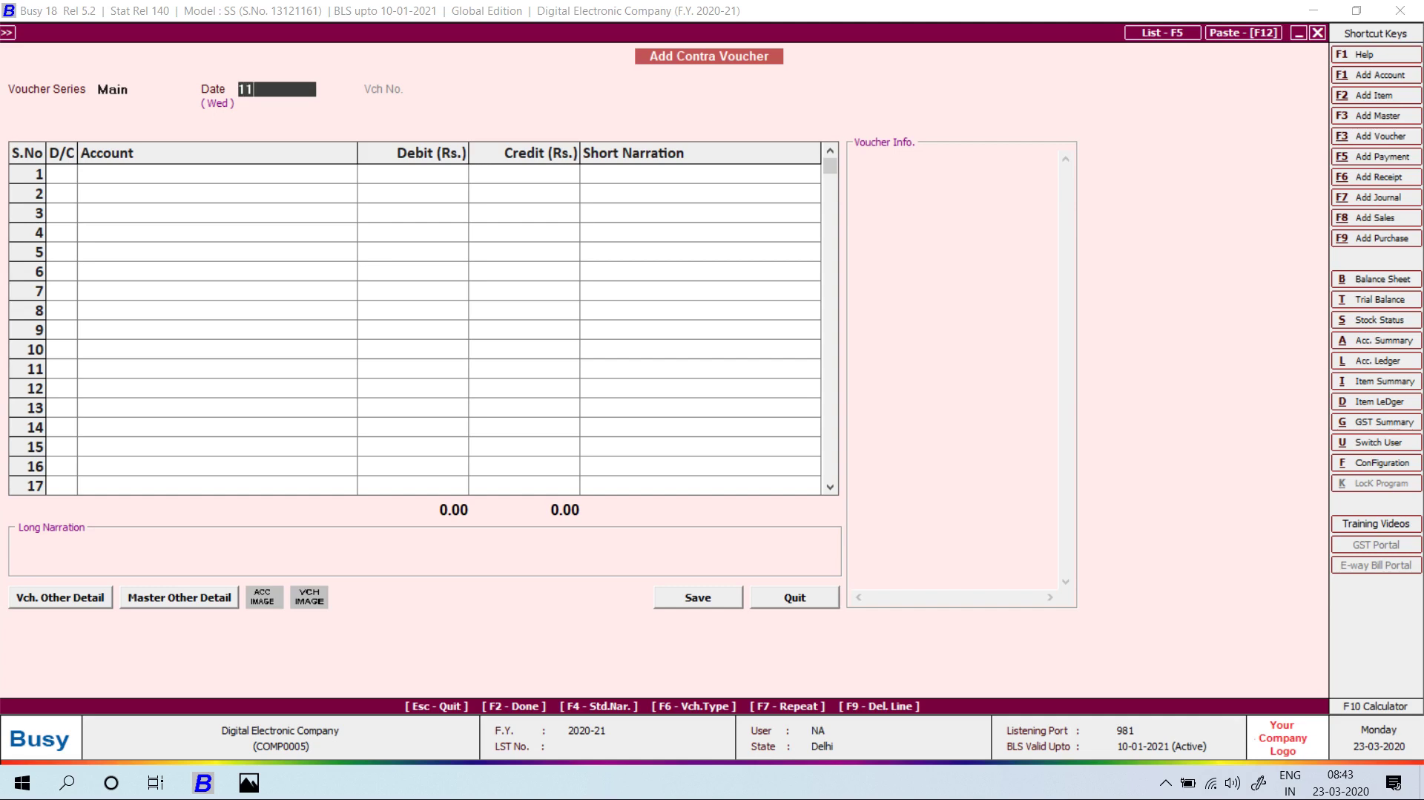
{"action": "key", "text": "Return"}
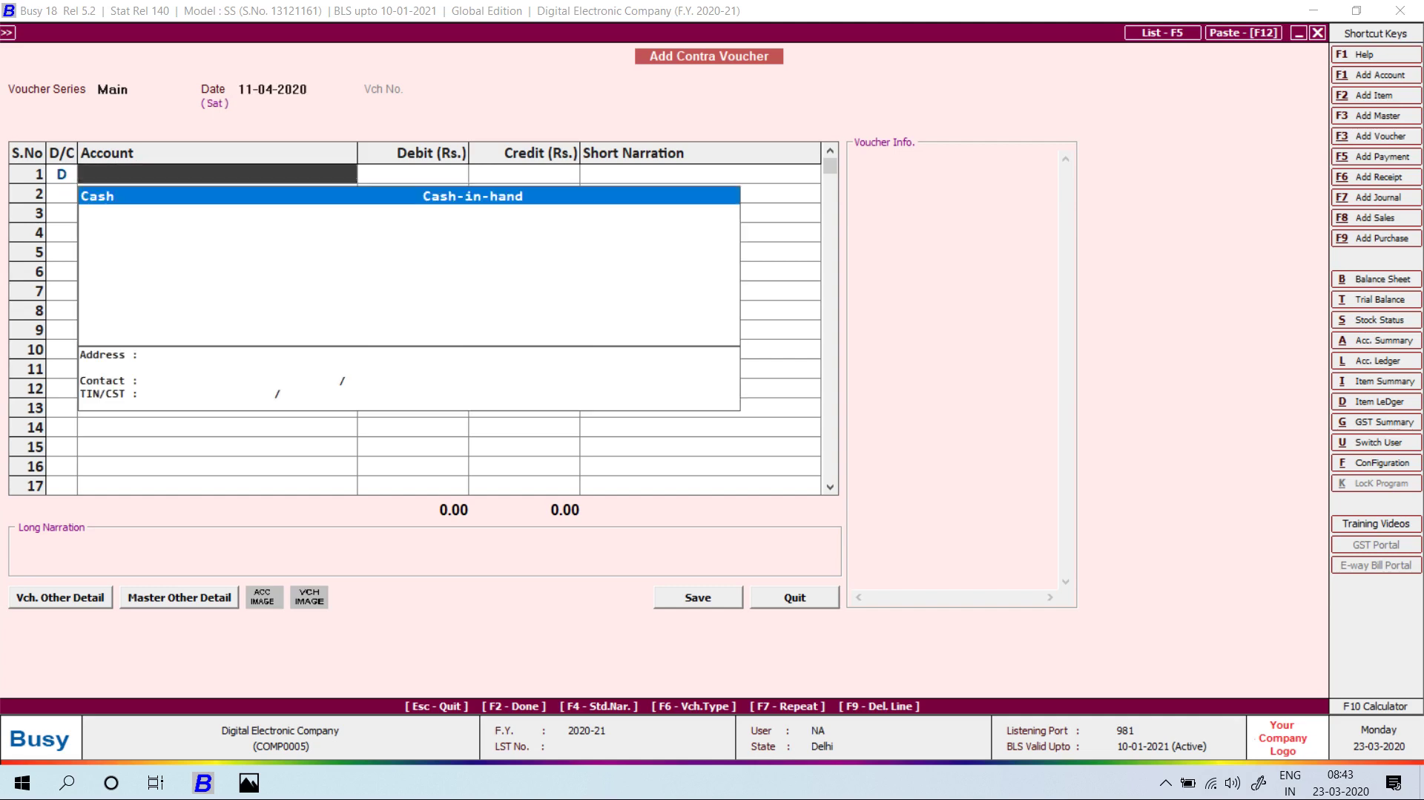
{"action": "key", "text": "alt+Tab"}
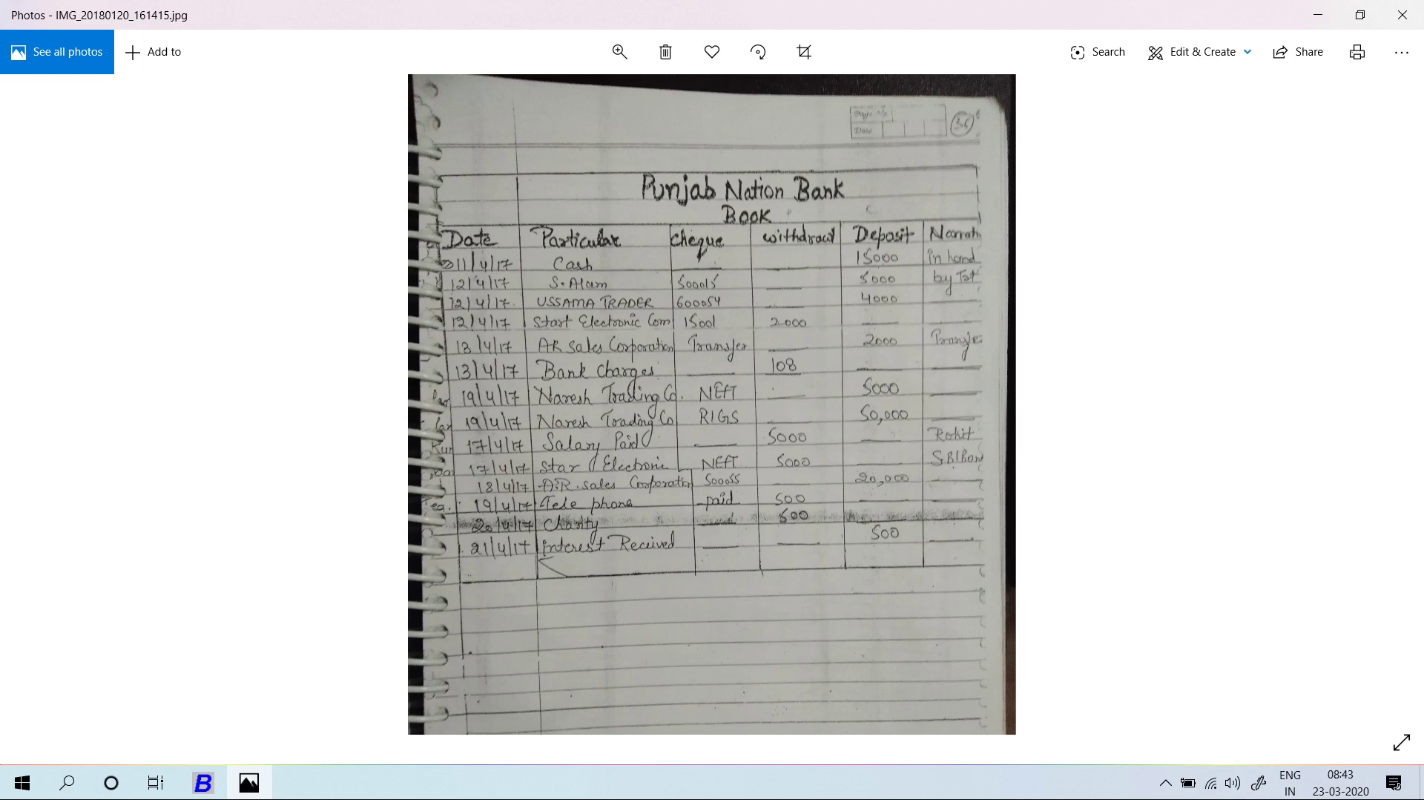
{"action": "key", "text": "alt+Tab"}
Start a new account named PNB BANK, with its bank account number in brackets.
{"action": "key", "text": "alt+F1"}
{"action": "type", "text": "PNB BAN"}
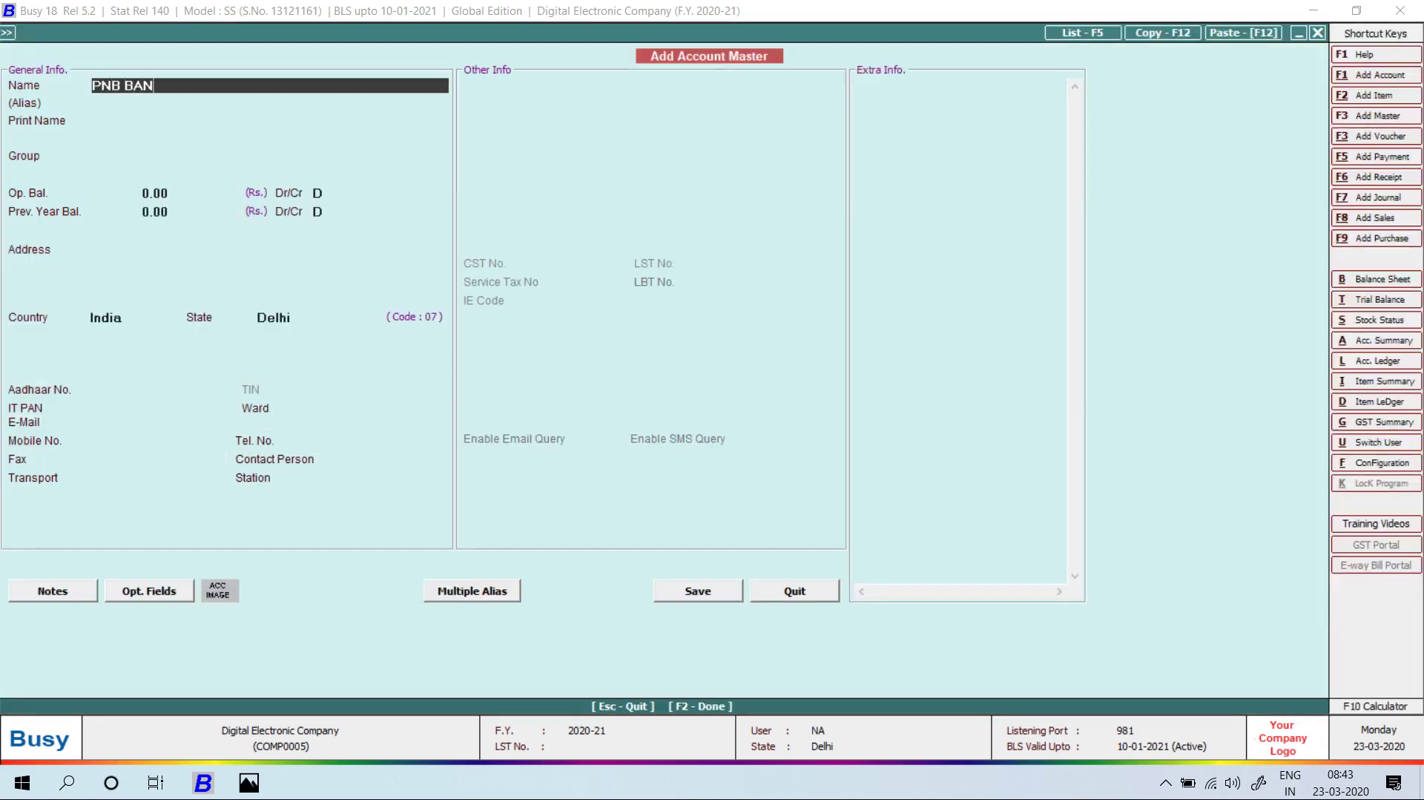
{"action": "type", "text": "K"}
{"action": "key", "text": "Return"}
{"action": "key", "text": "Up"}
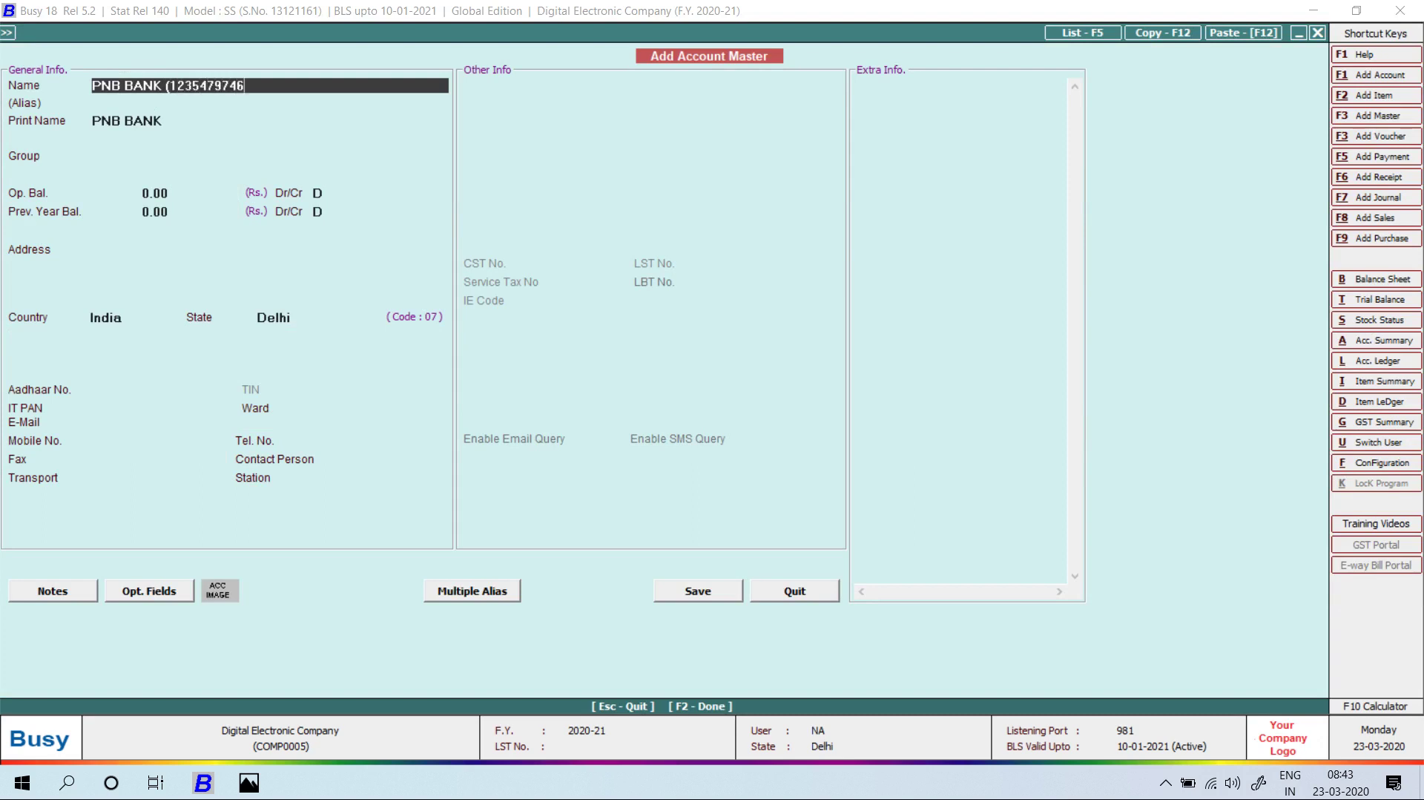
{"action": "key", "text": "Return"}
{"action": "type", "text": "6"}
{"action": "key", "text": "BackSpace"}
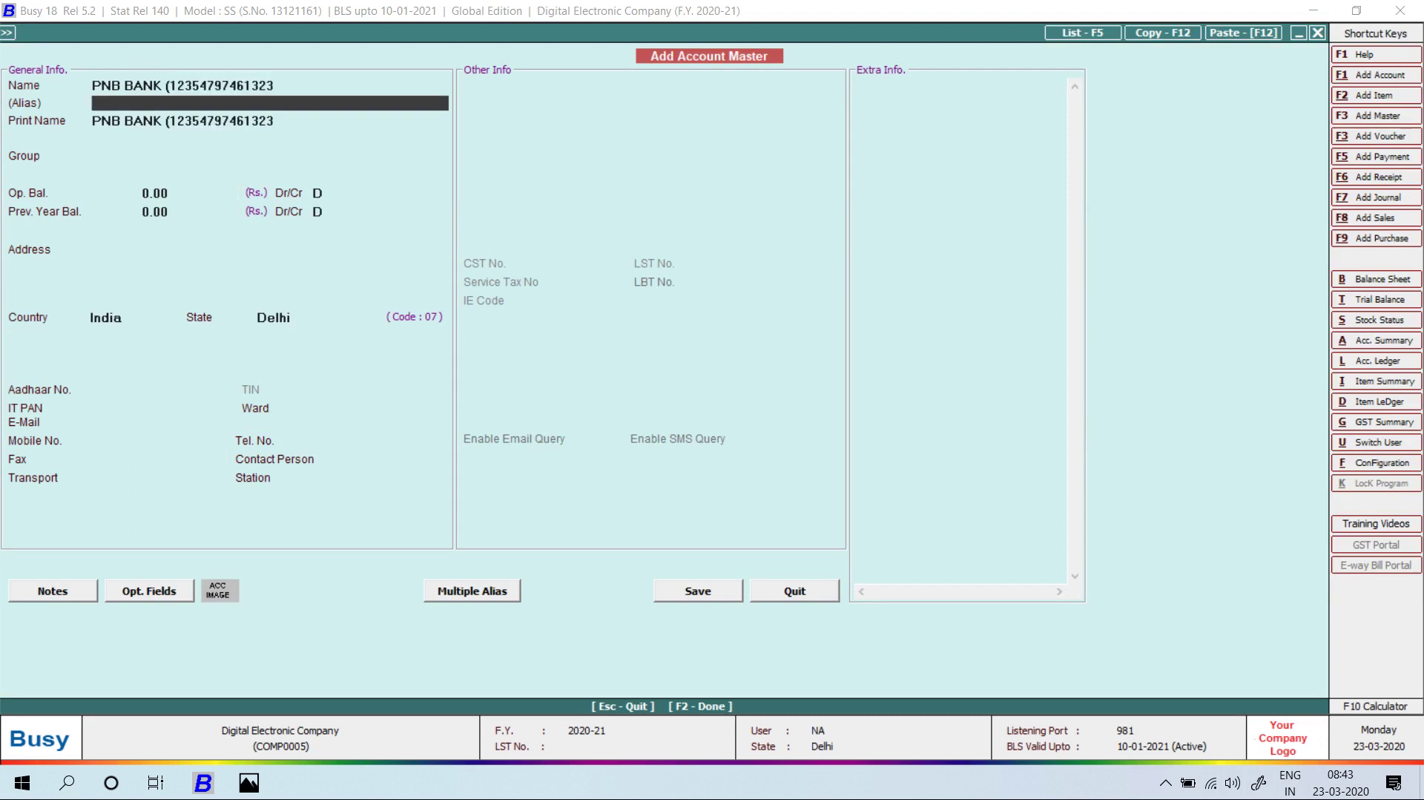
{"action": "key", "text": "Up"}
{"action": "type", "text": ")"}
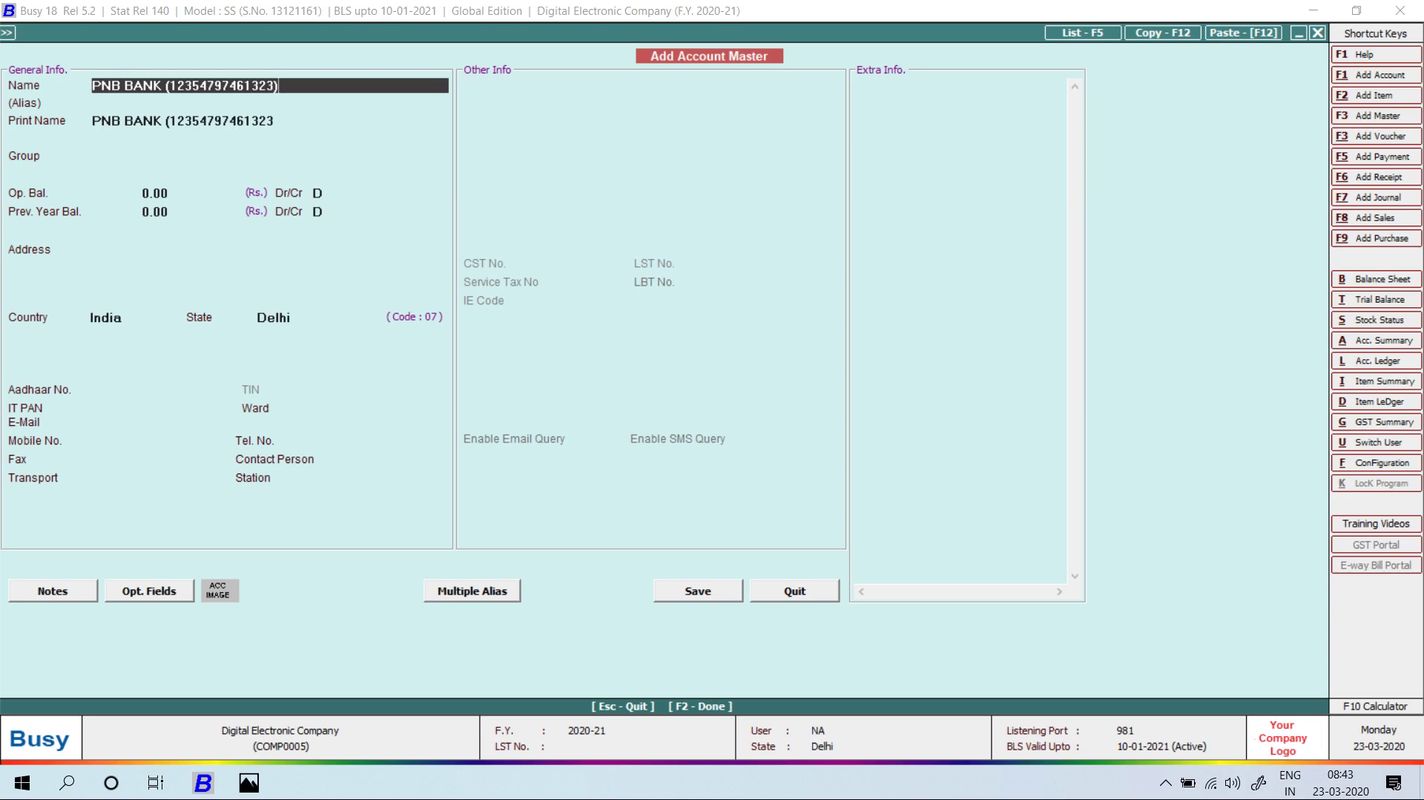
{"action": "key", "text": "Return"}
{"action": "key", "text": "Return"}
{"action": "key", "text": "Return"}
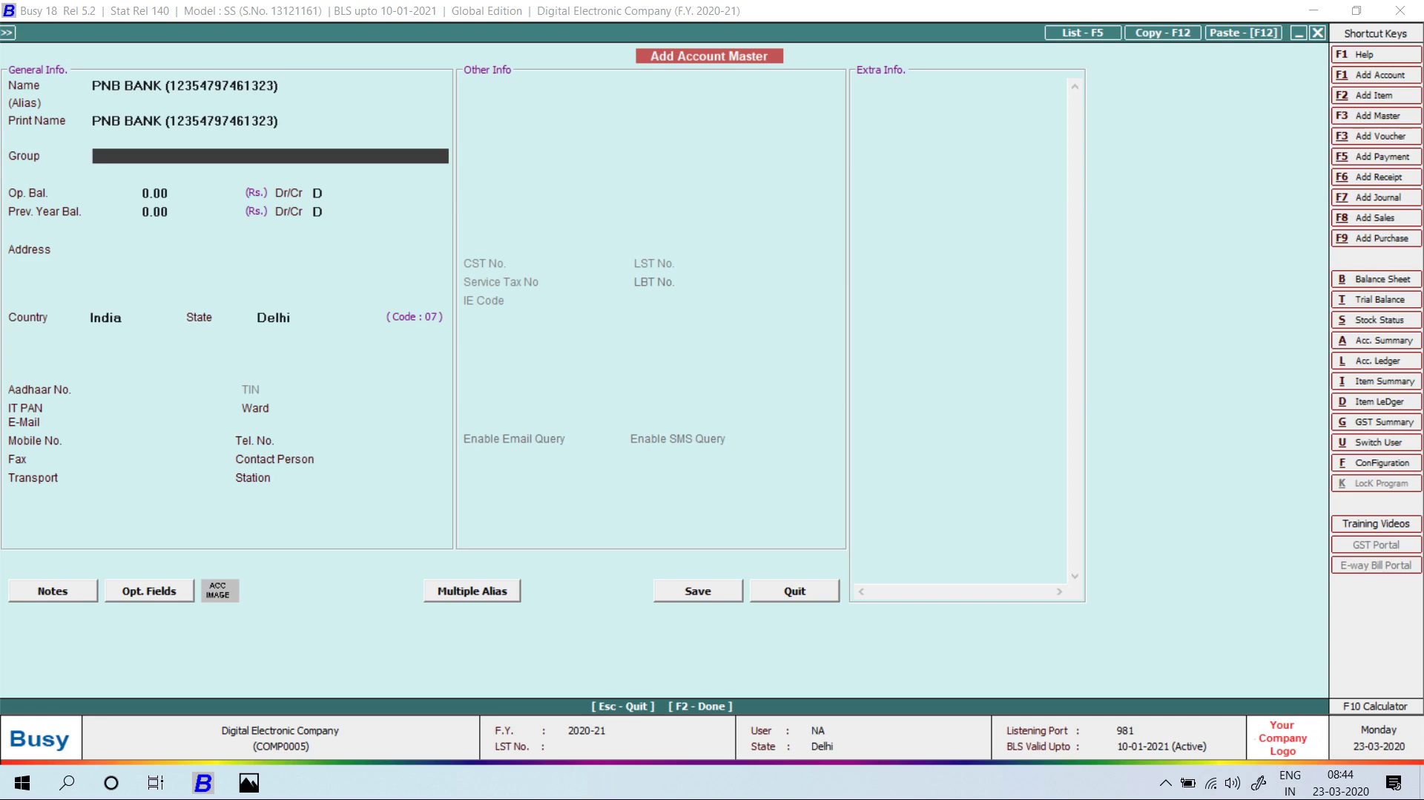
File PNB BANK under the Bank Accounts group and save the account.
{"action": "key", "text": "space"}
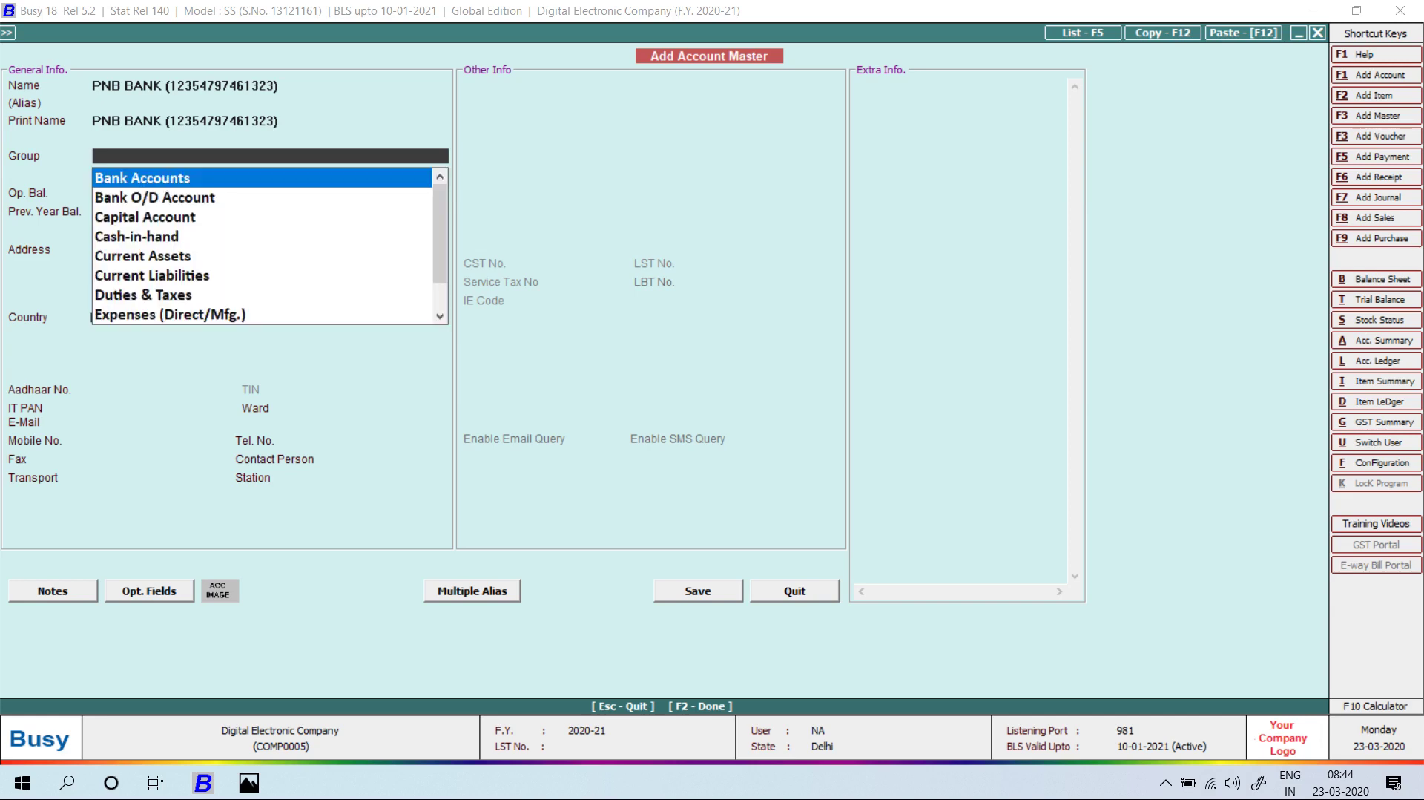
{"action": "key", "text": "Return"}
{"action": "key", "text": "F2"}
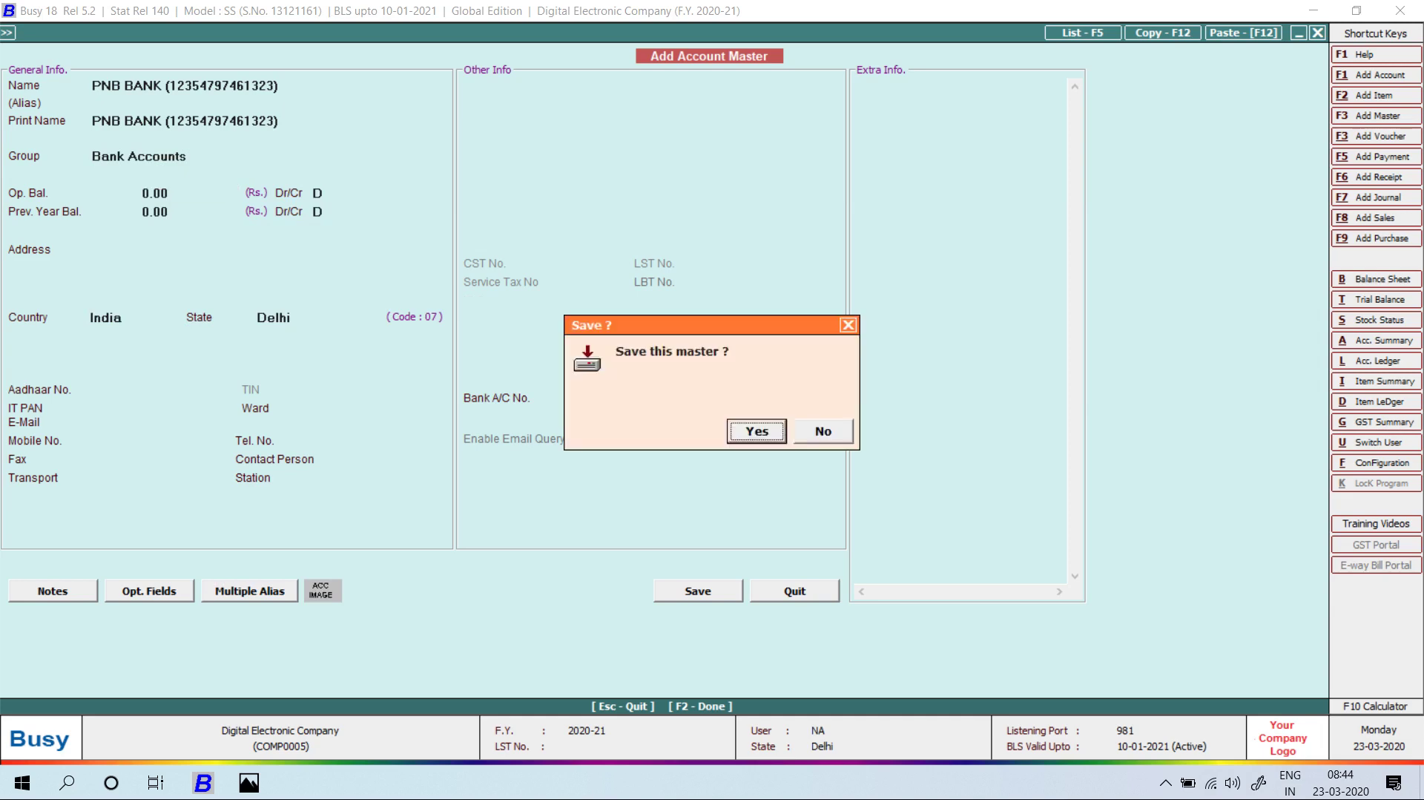
{"action": "key", "text": "Return"}
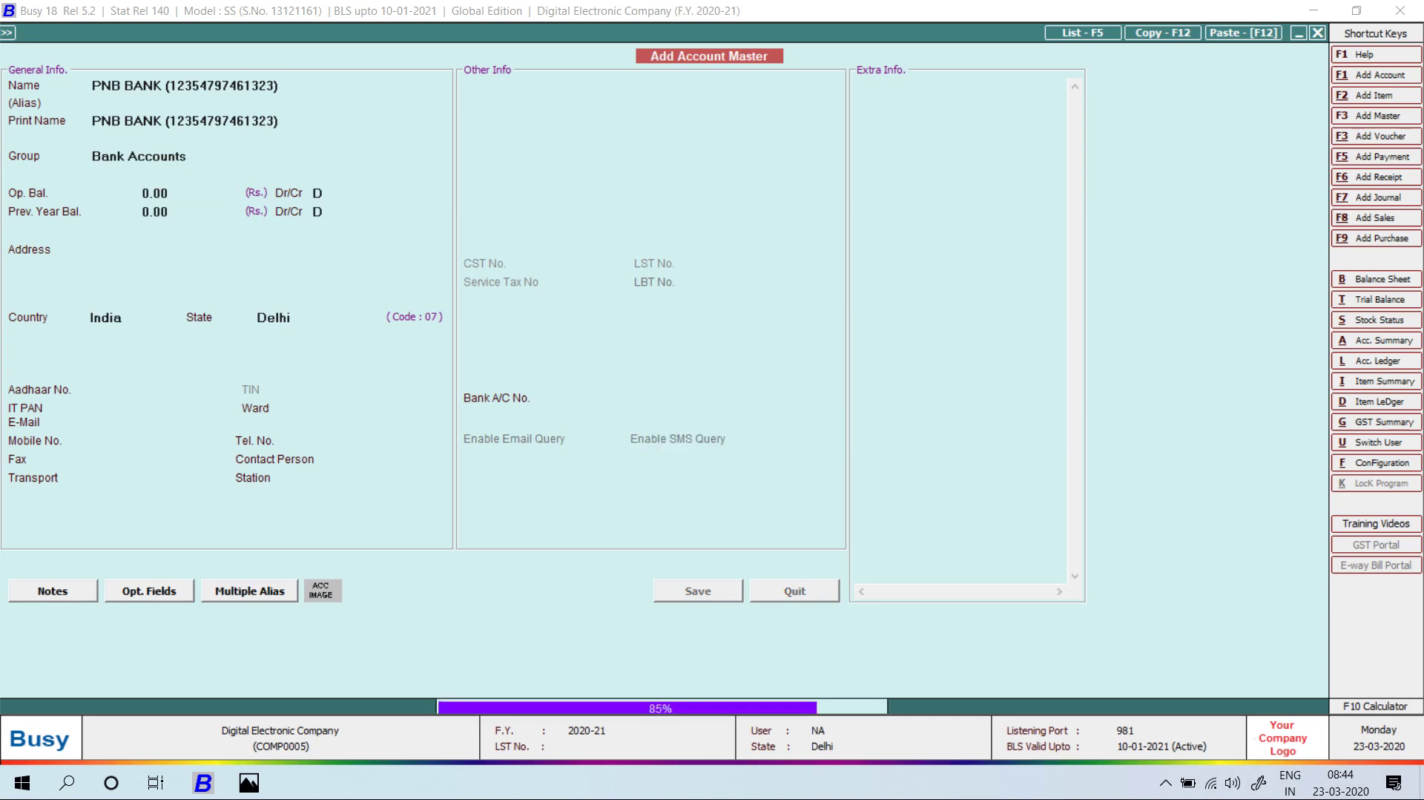
Save the contra voucher debiting PNB BANK 15,000 against Cash, accepting the negative cash warning.
{"action": "key", "text": "Return"}
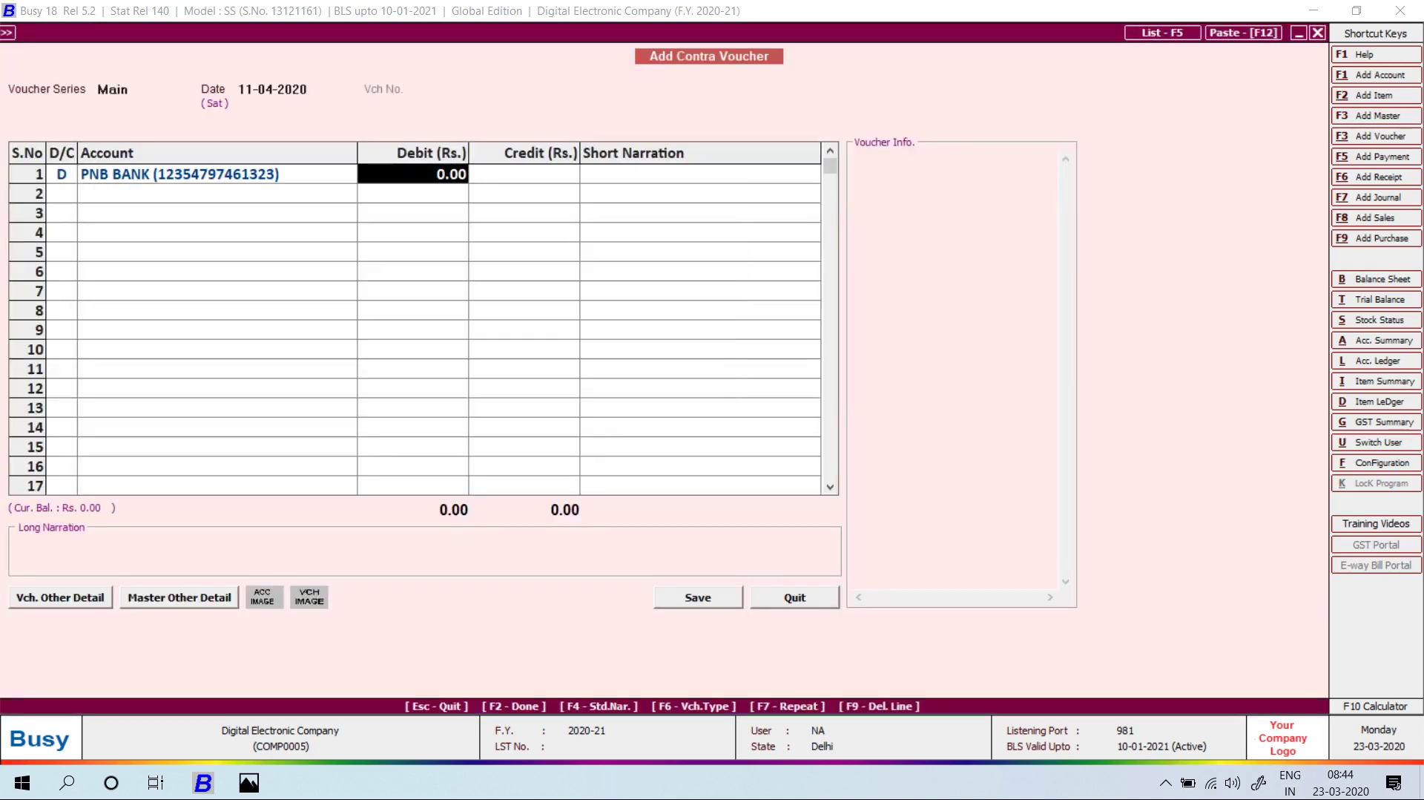
{"action": "key", "text": "alt+Tab"}
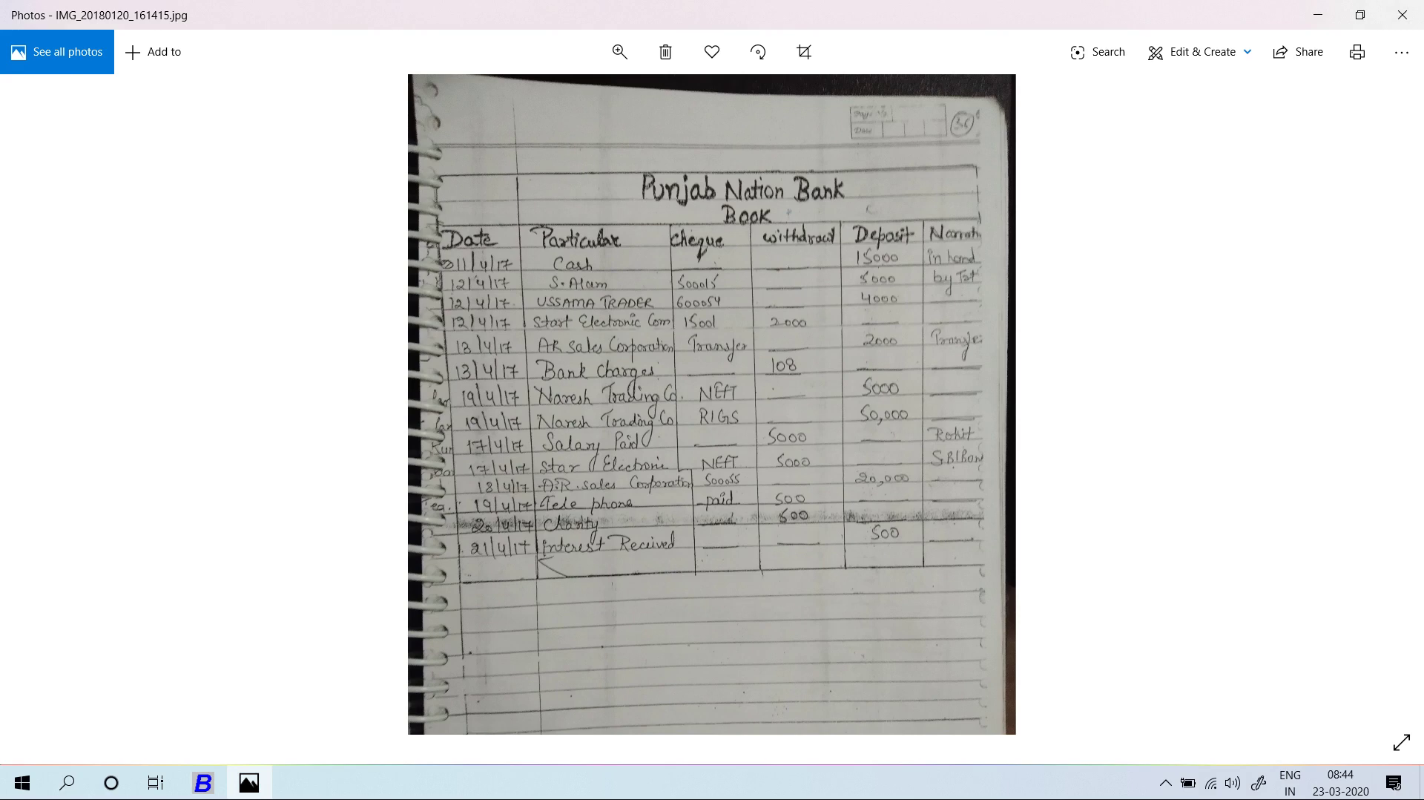
{"action": "key", "text": "alt+Tab"}
{"action": "type", "text": "15000"}
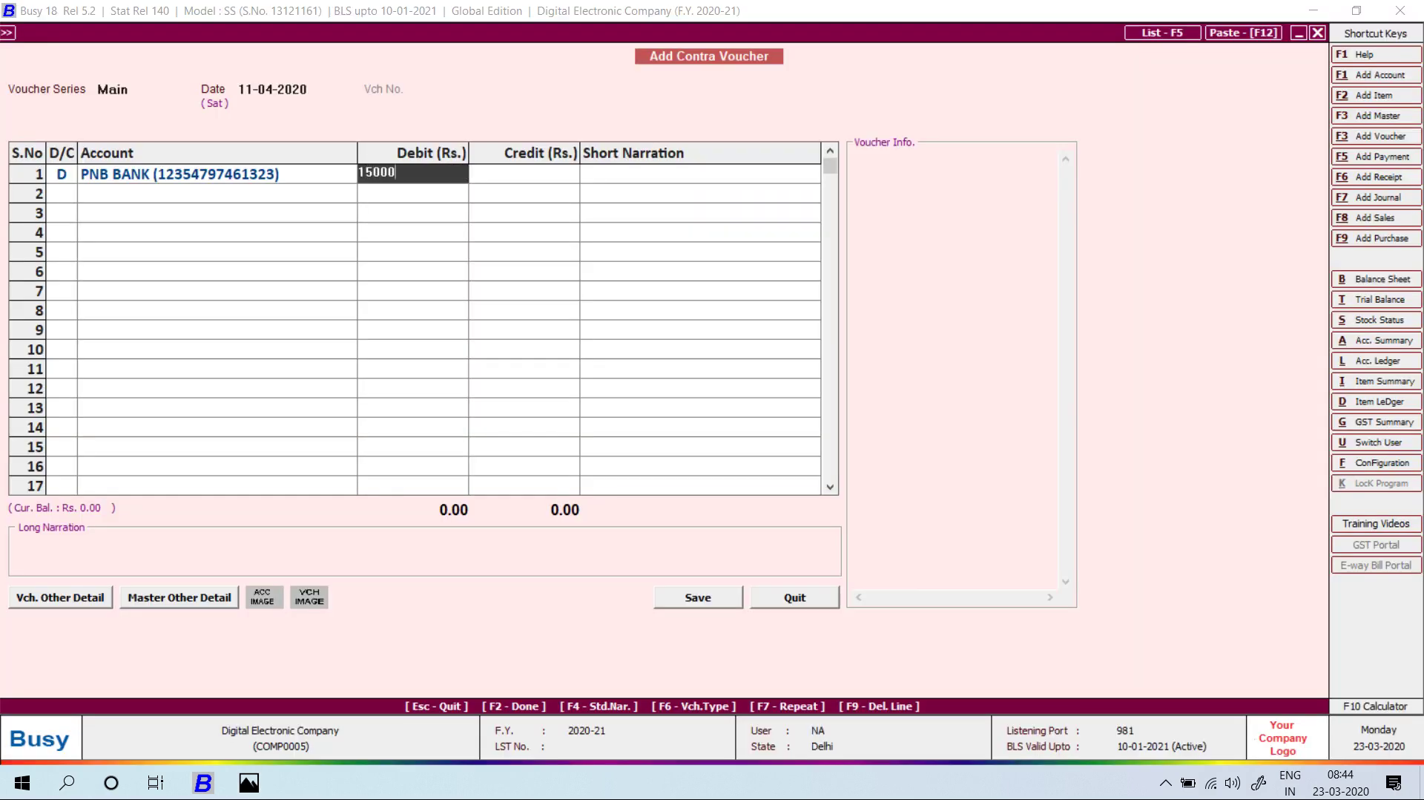
{"action": "key", "text": "Return"}
{"action": "key", "text": "Return"}
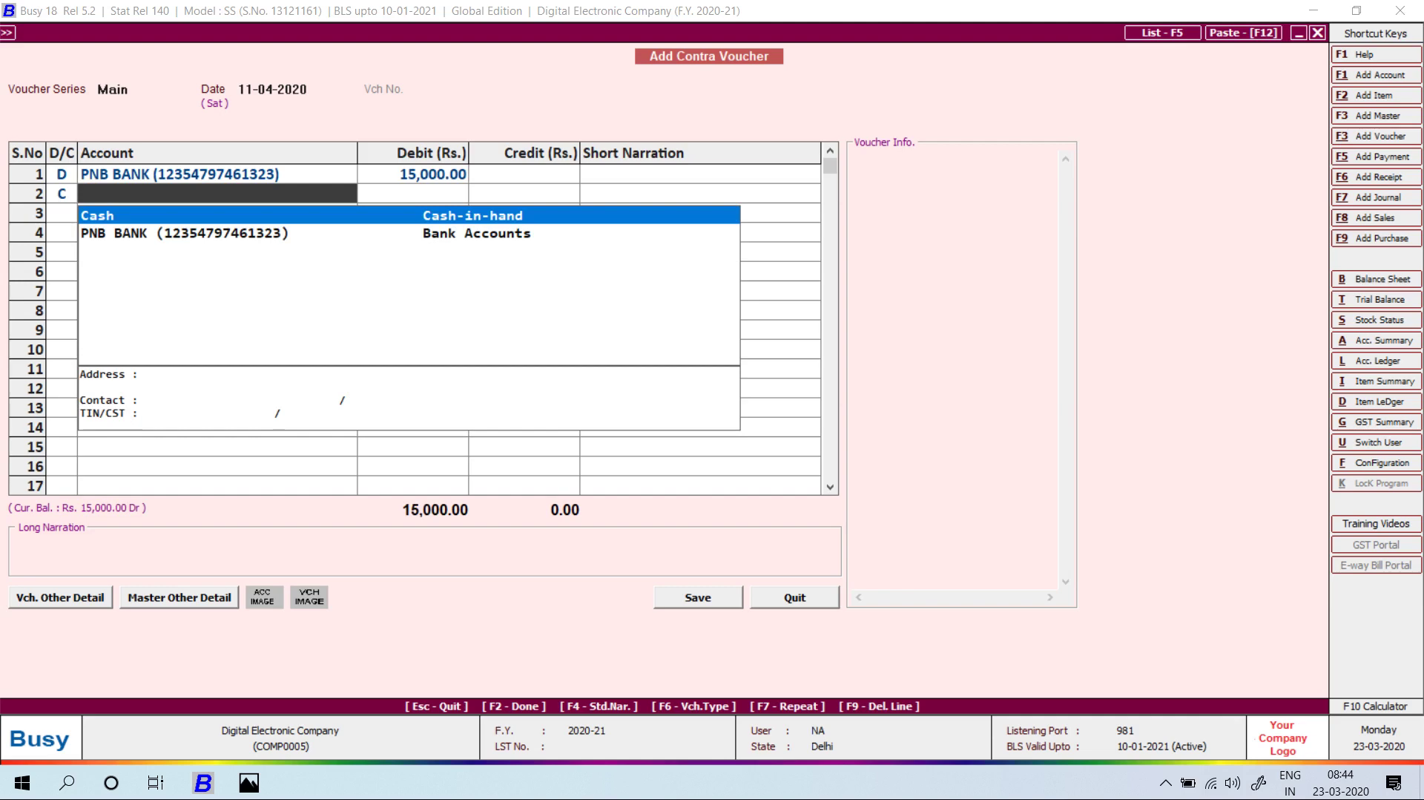
{"action": "key", "text": "Return"}
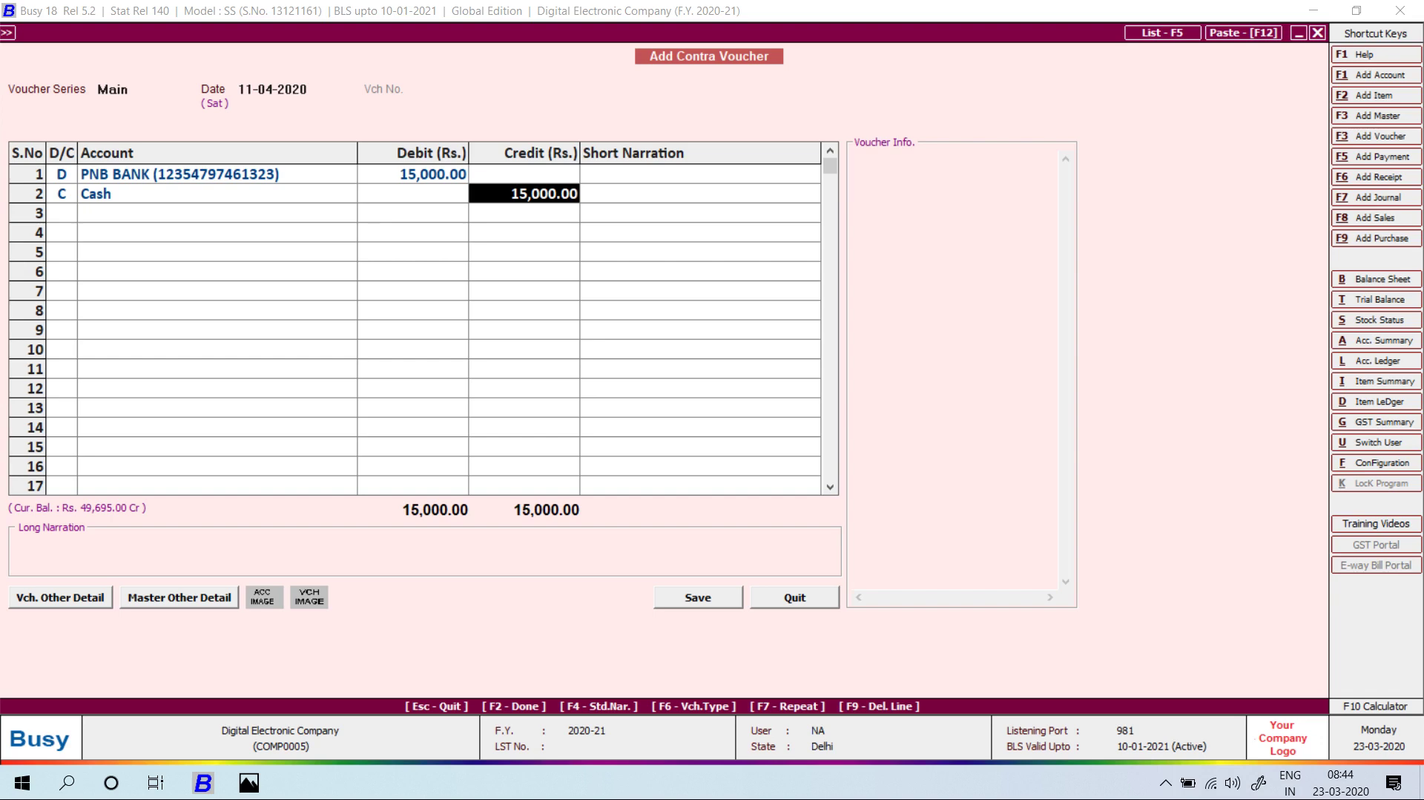
{"action": "key", "text": "Return"}
{"action": "key", "text": "Return"}
{"action": "key", "text": "Return"}
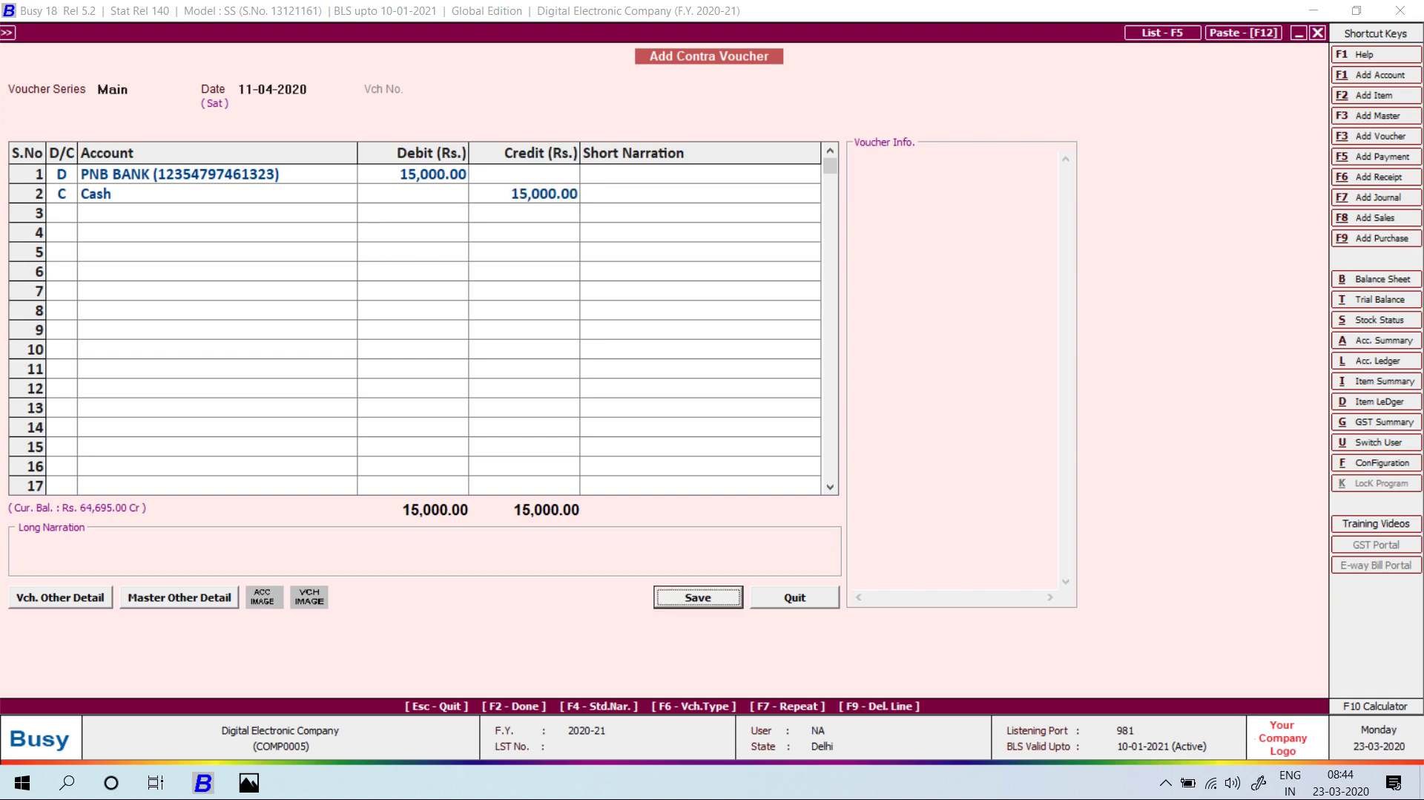
{"action": "key", "text": "Return"}
{"action": "key", "text": "Return"}
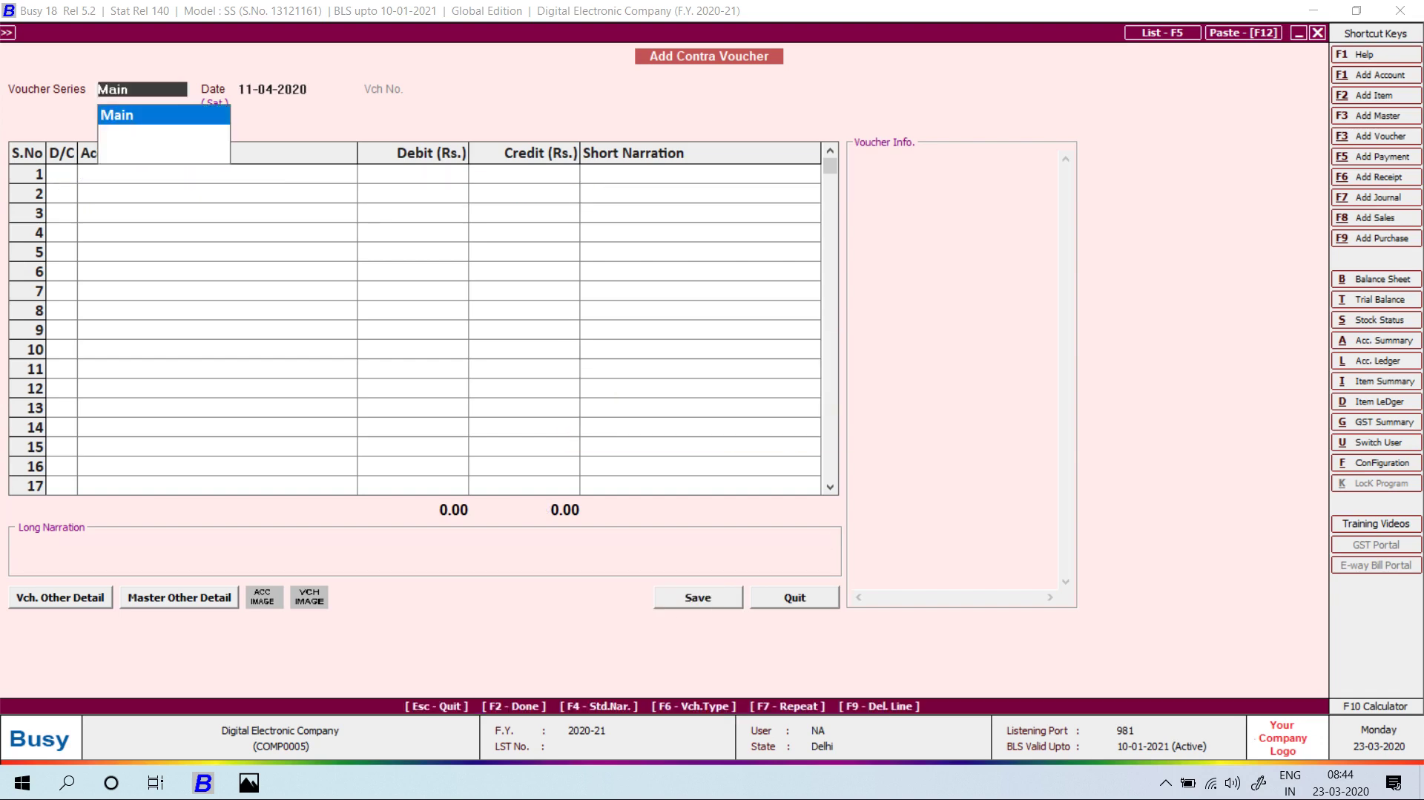
Begin the next contra voucher with Cash debited 1,000.
{"action": "key", "text": "Return"}
{"action": "key", "text": "Return"}
{"action": "key", "text": "Return"}
{"action": "type", "text": "cas"}
{"action": "key", "text": "Return"}
{"action": "type", "text": "1,000"}
{"action": "key", "text": "Return"}
{"action": "key", "text": "Return"}
{"action": "key", "text": "Return"}
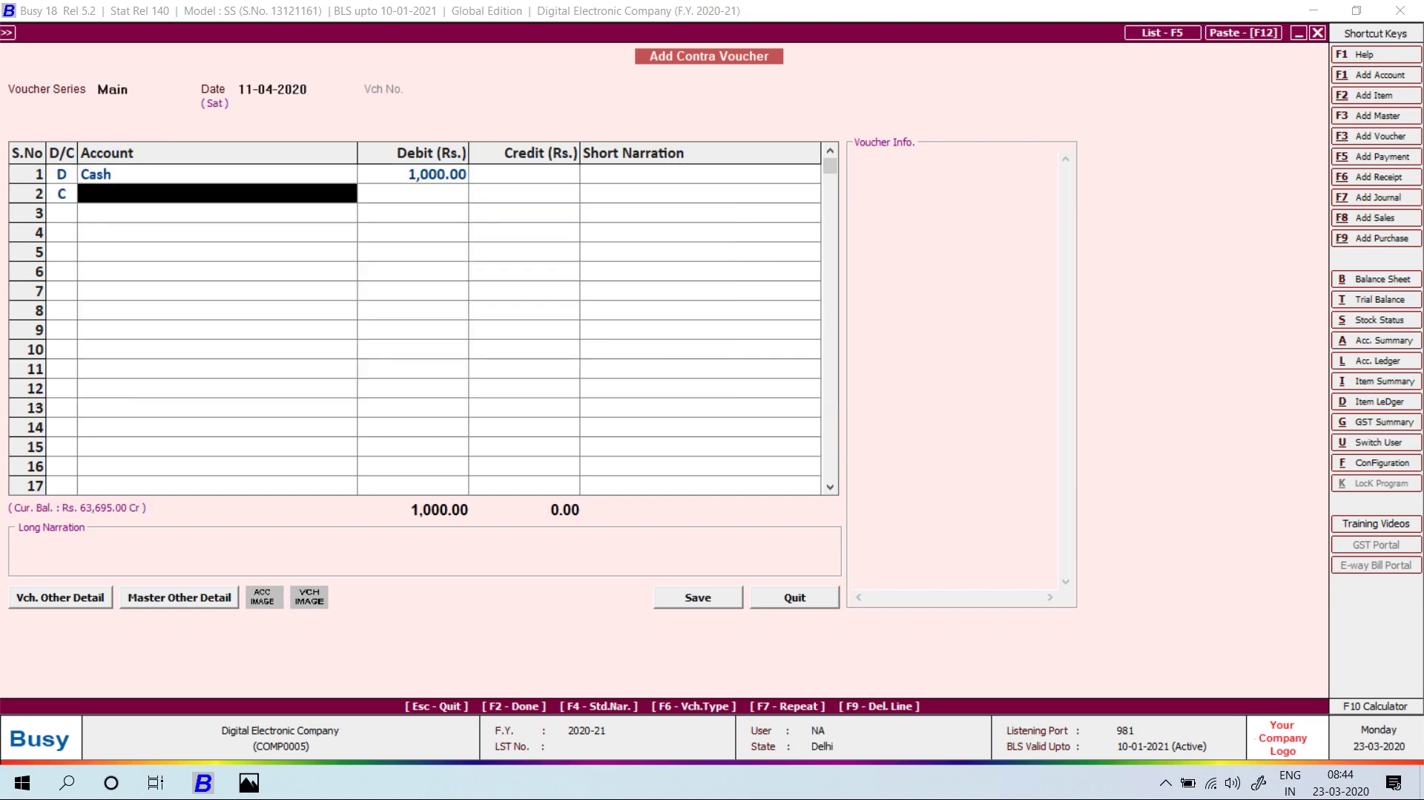
{"action": "key", "text": "Down"}
{"action": "key", "text": "Return"}
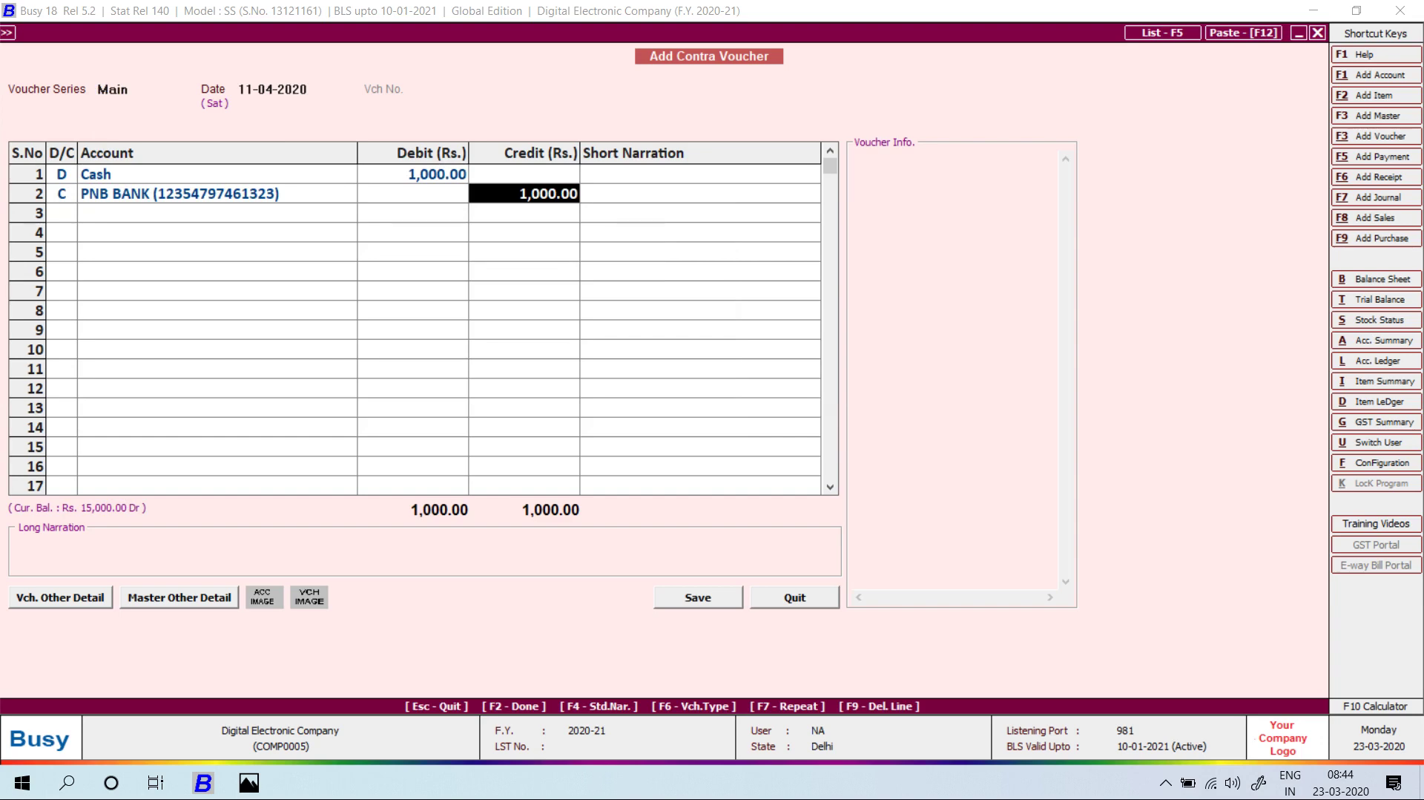
Quit contra voucher entry and bring up the handwritten bank book photo.
{"action": "key", "text": "Escape"}
{"action": "key", "text": "Left"}
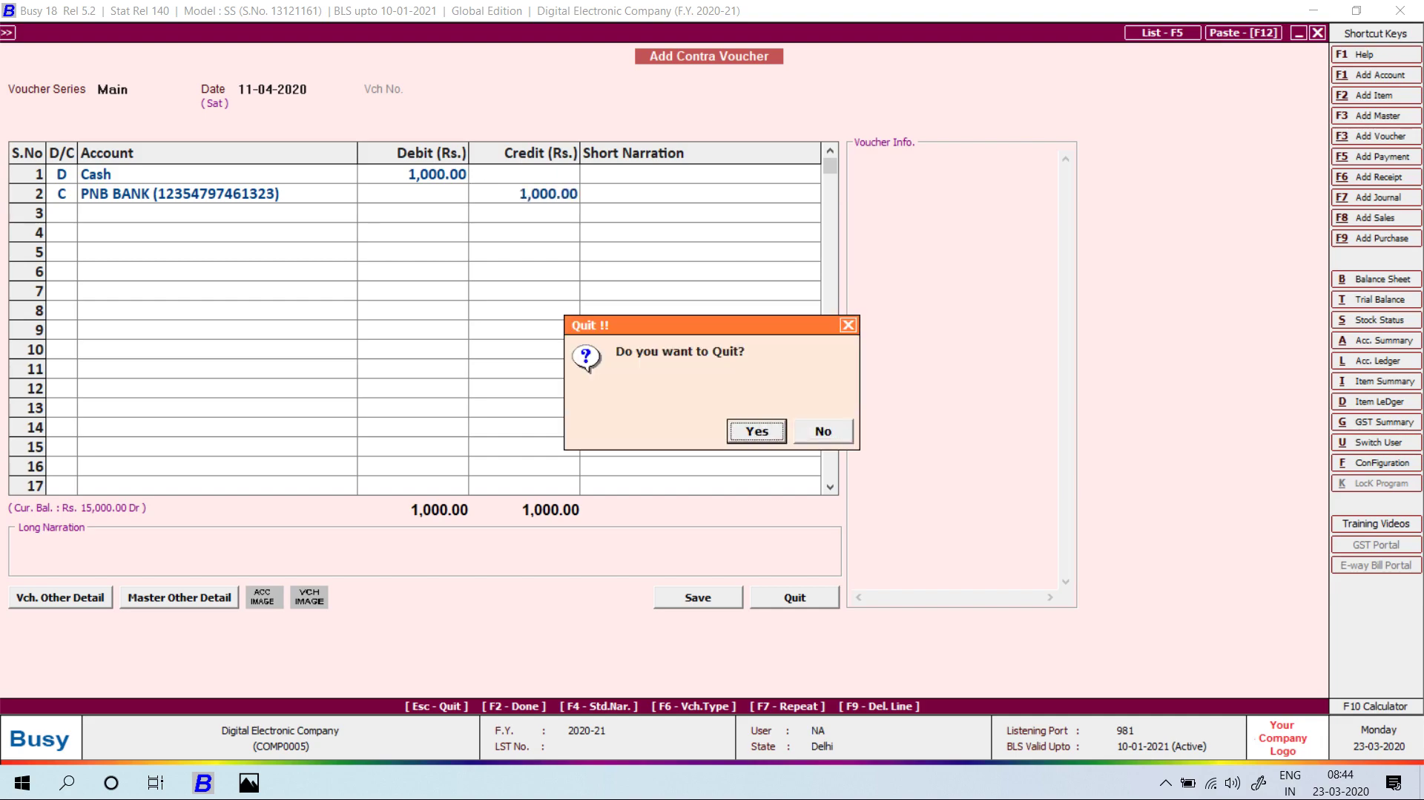
{"action": "key", "text": "Return"}
{"action": "key", "text": "Up"}
{"action": "key", "text": "Up"}
{"action": "key", "text": "alt+Tab"}
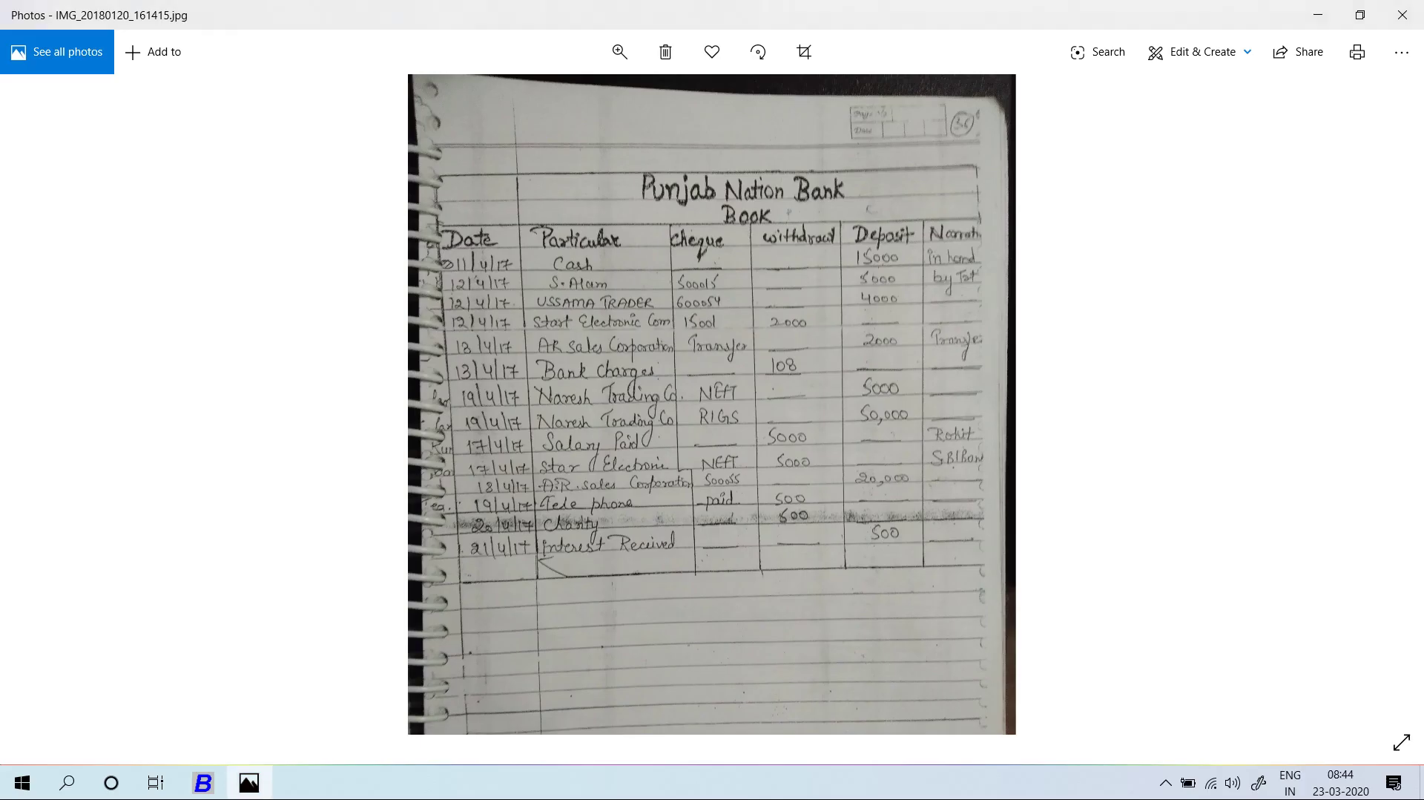
Start a 12-04-2020 receipt crediting S.ALAM ELECTRONIC with 5,000.
{"action": "key", "text": "alt+Tab"}
{"action": "key", "text": "Up"}
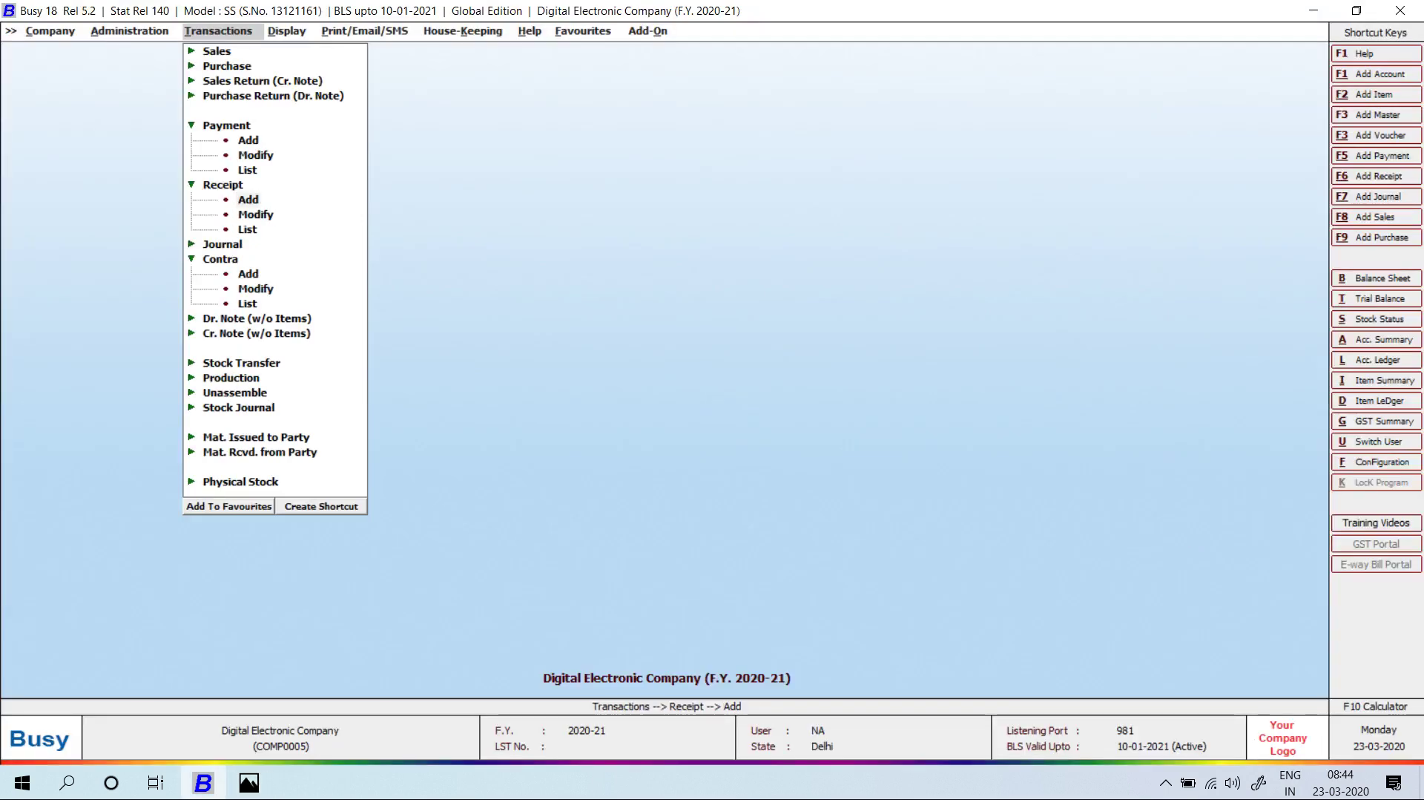
{"action": "key", "text": "Return"}
{"action": "key", "text": "Return"}
{"action": "type", "text": "12-04-2020"}
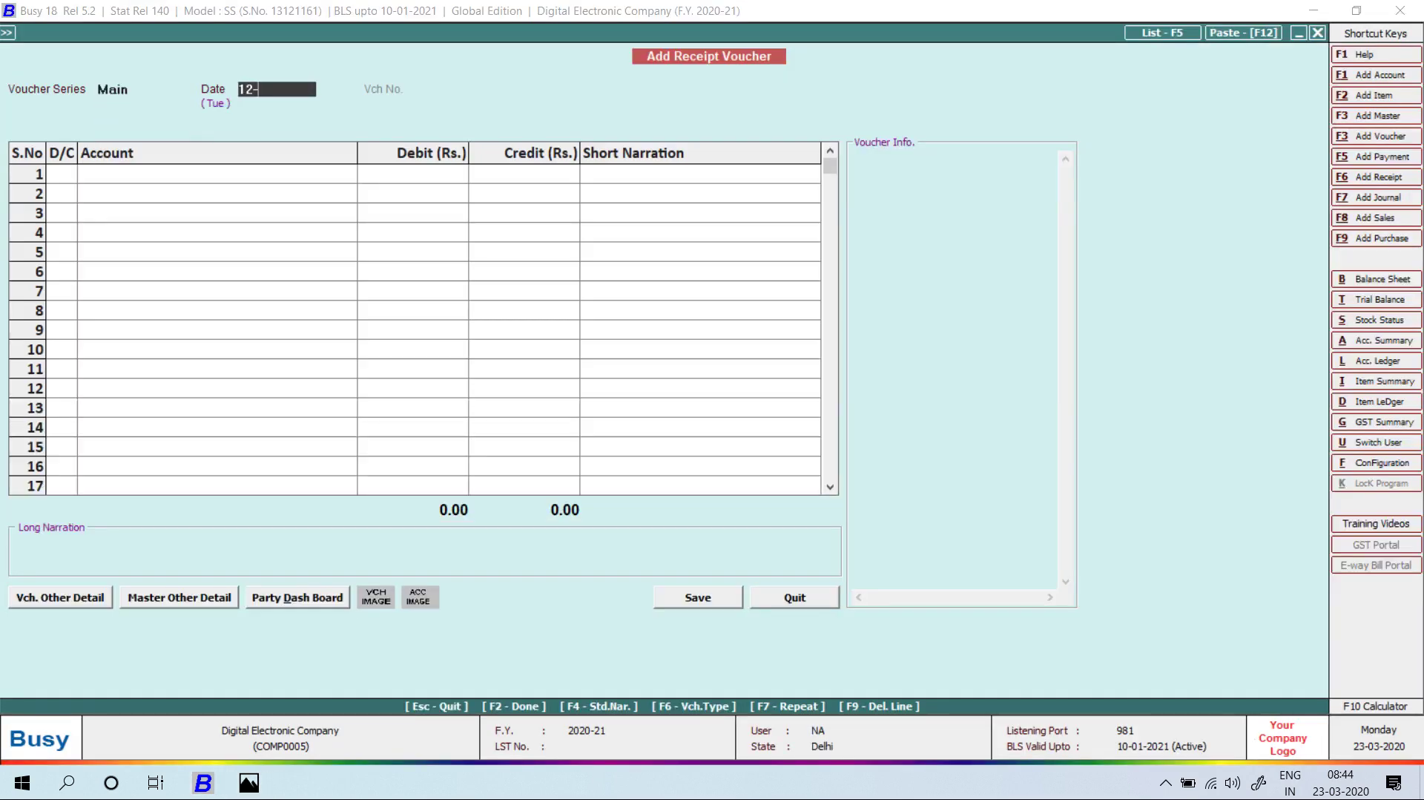
{"action": "key", "text": "Return"}
{"action": "key", "text": "Return"}
{"action": "type", "text": "s"}
{"action": "key", "text": "Return"}
{"action": "key", "text": "alt+Tab"}
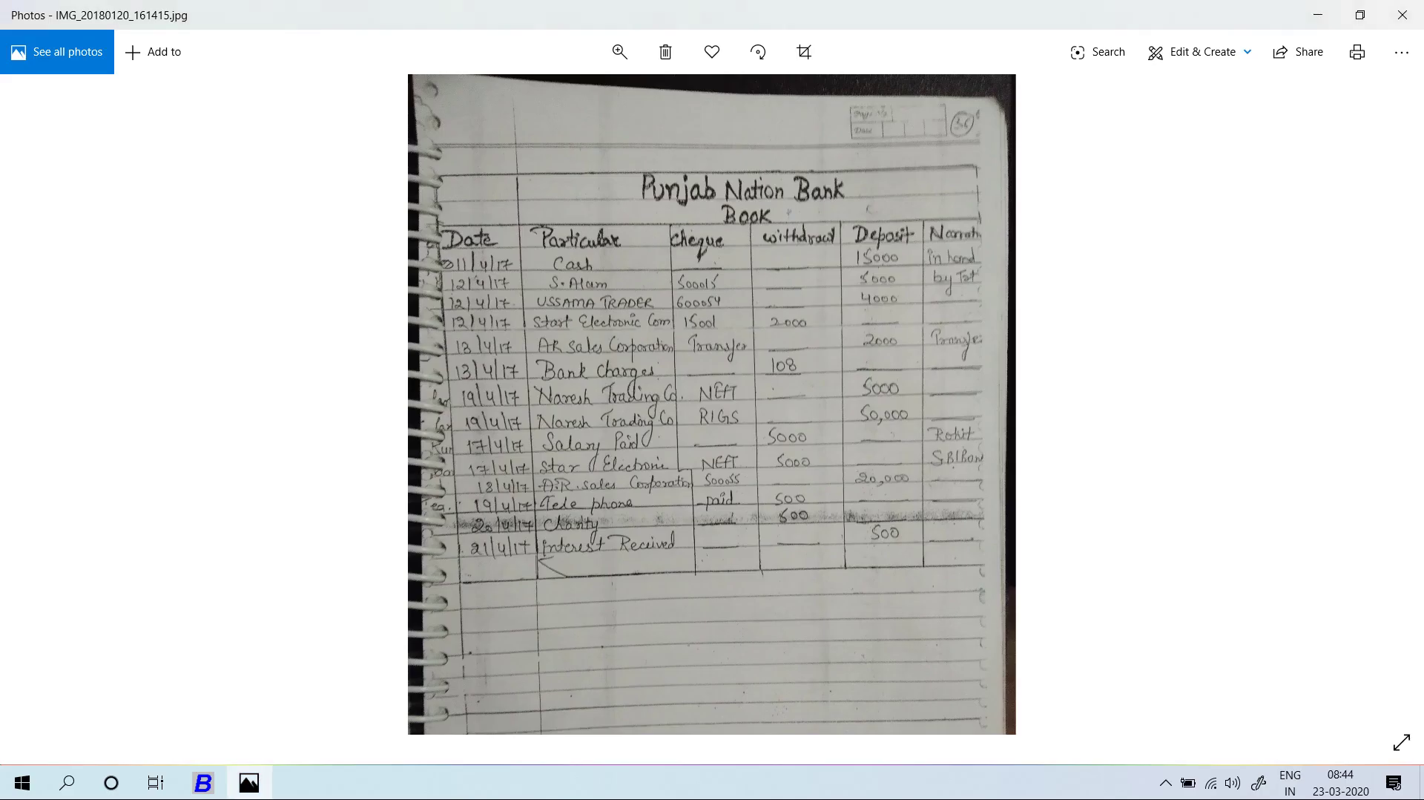
{"action": "key", "text": "alt+Tab"}
{"action": "type", "text": "5000"}
{"action": "key", "text": "Return"}
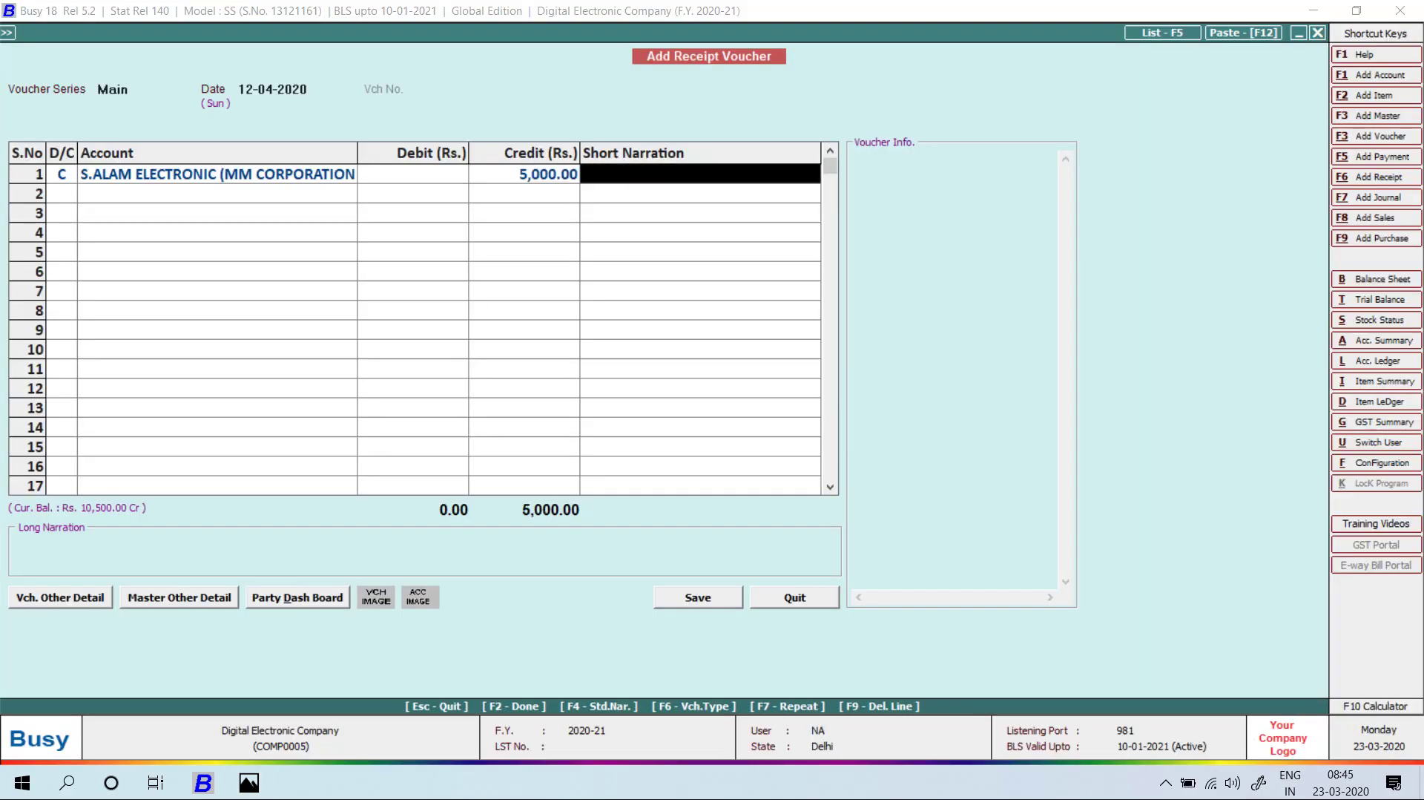
Add narration CHQ NO.500015, debit PNB BANK, and save the receipt.
{"action": "key", "text": "alt+Tab"}
{"action": "key", "text": "alt+Tab"}
{"action": "type", "text": "cHQ NO."}
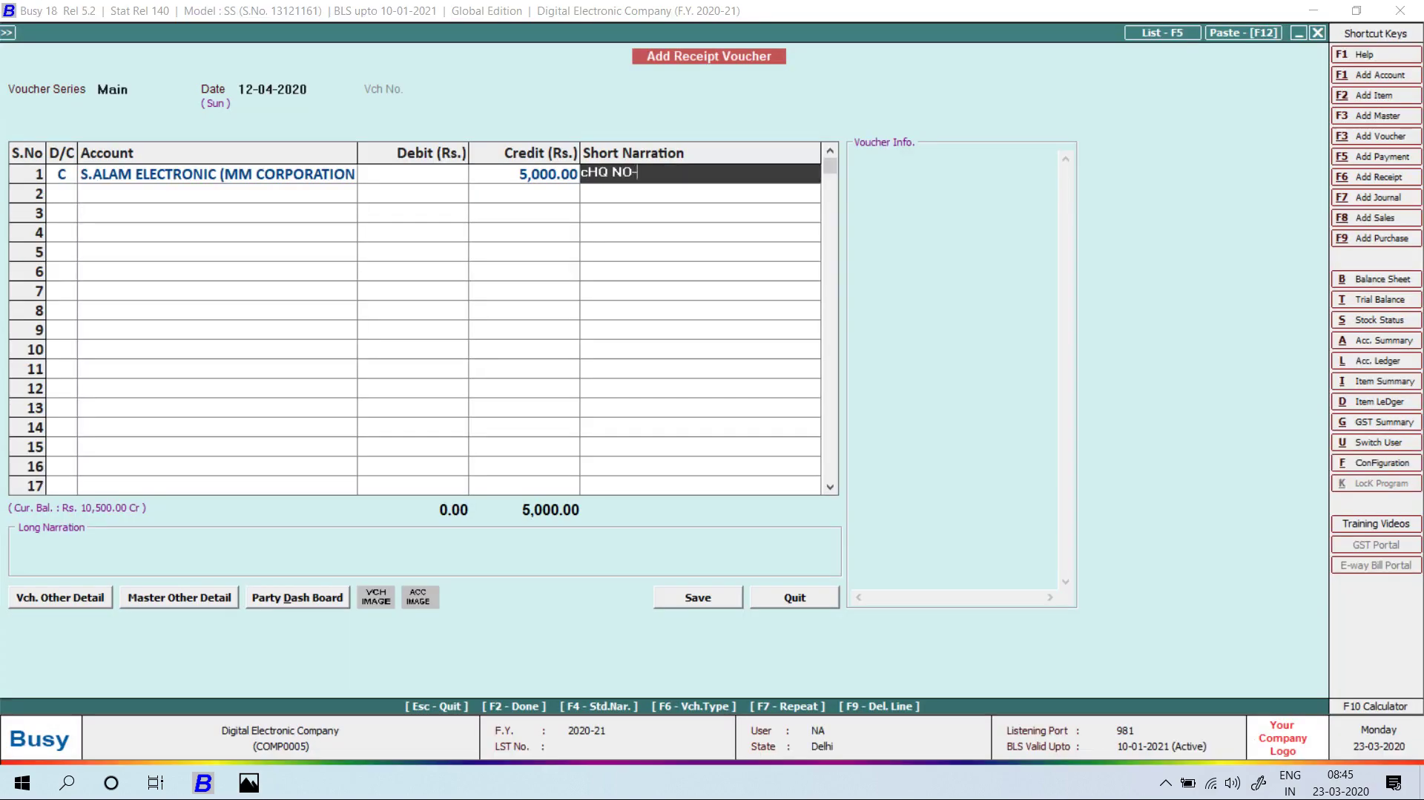
{"action": "key", "text": "alt+Tab"}
{"action": "key", "text": "alt+Tab"}
{"action": "type", "text": "500015"}
{"action": "key", "text": "Return"}
{"action": "key", "text": "Return"}
{"action": "key", "text": "Return"}
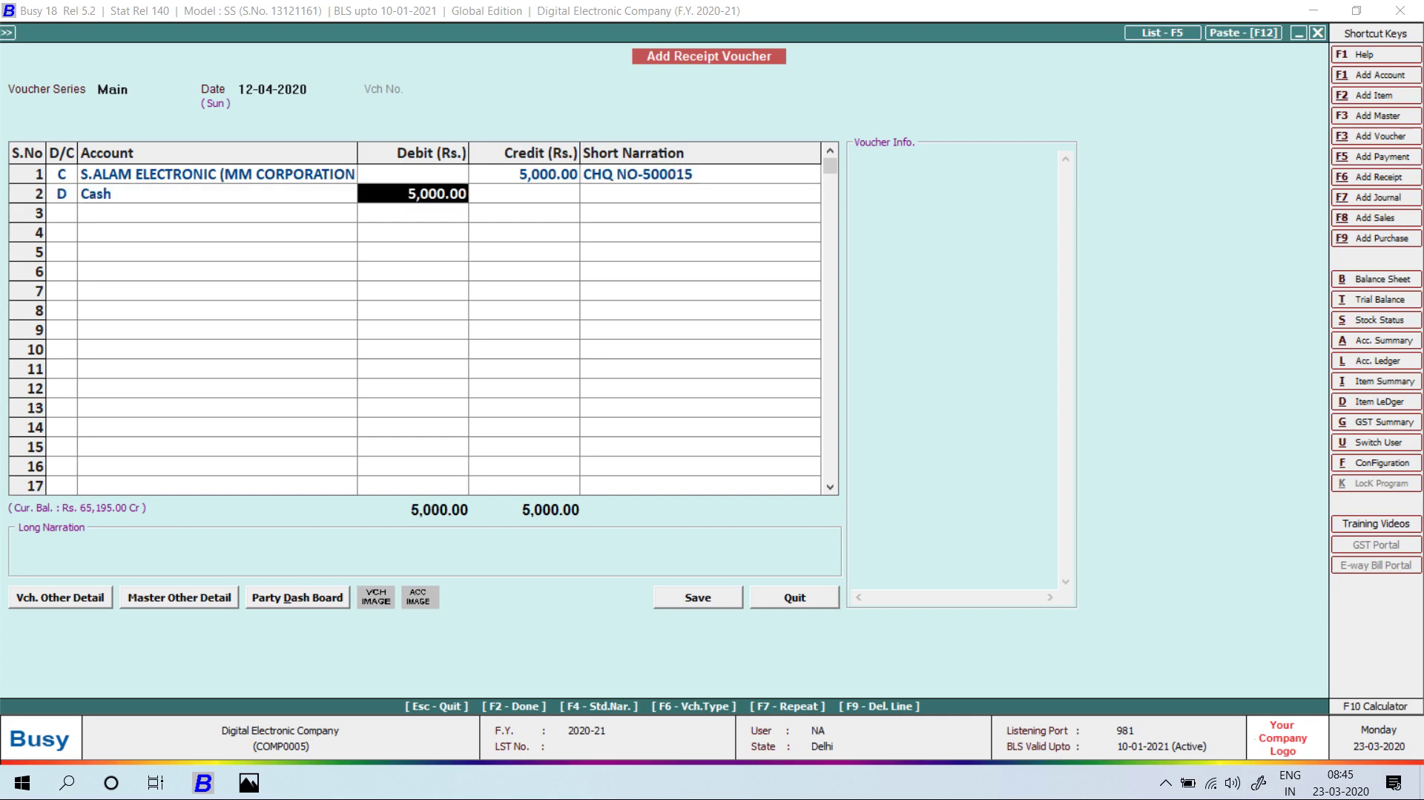
{"action": "key", "text": "Left"}
{"action": "key", "text": "space"}
{"action": "key", "text": "Down"}
{"action": "key", "text": "Return"}
{"action": "key", "text": "Return"}
{"action": "key", "text": "Return"}
{"action": "key", "text": "Return"}
{"action": "key", "text": "Return"}
{"action": "key", "text": "Return"}
{"action": "key", "text": "Return"}
{"action": "key", "text": "alt+Tab"}
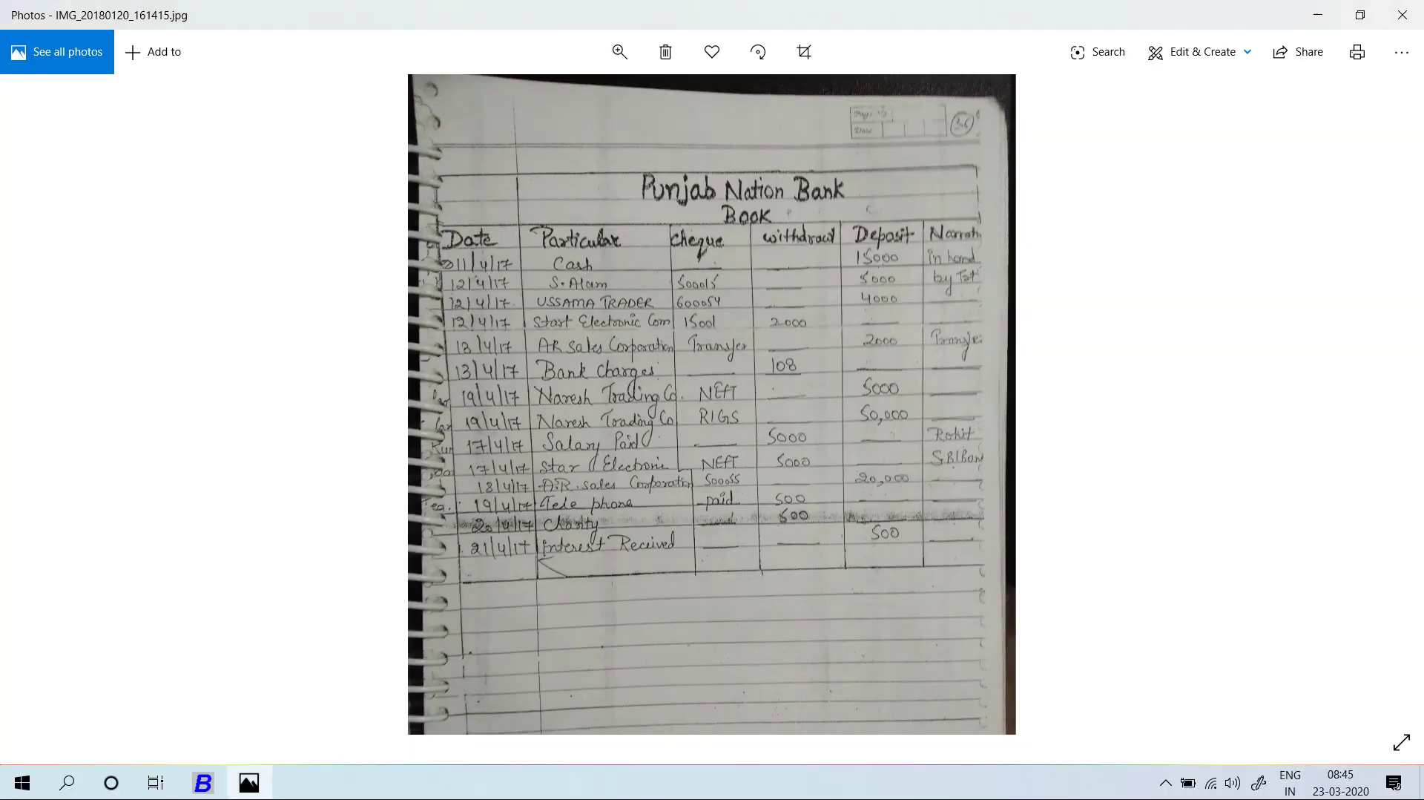
{"action": "key", "text": "alt+Tab"}
{"action": "key", "text": "Return"}
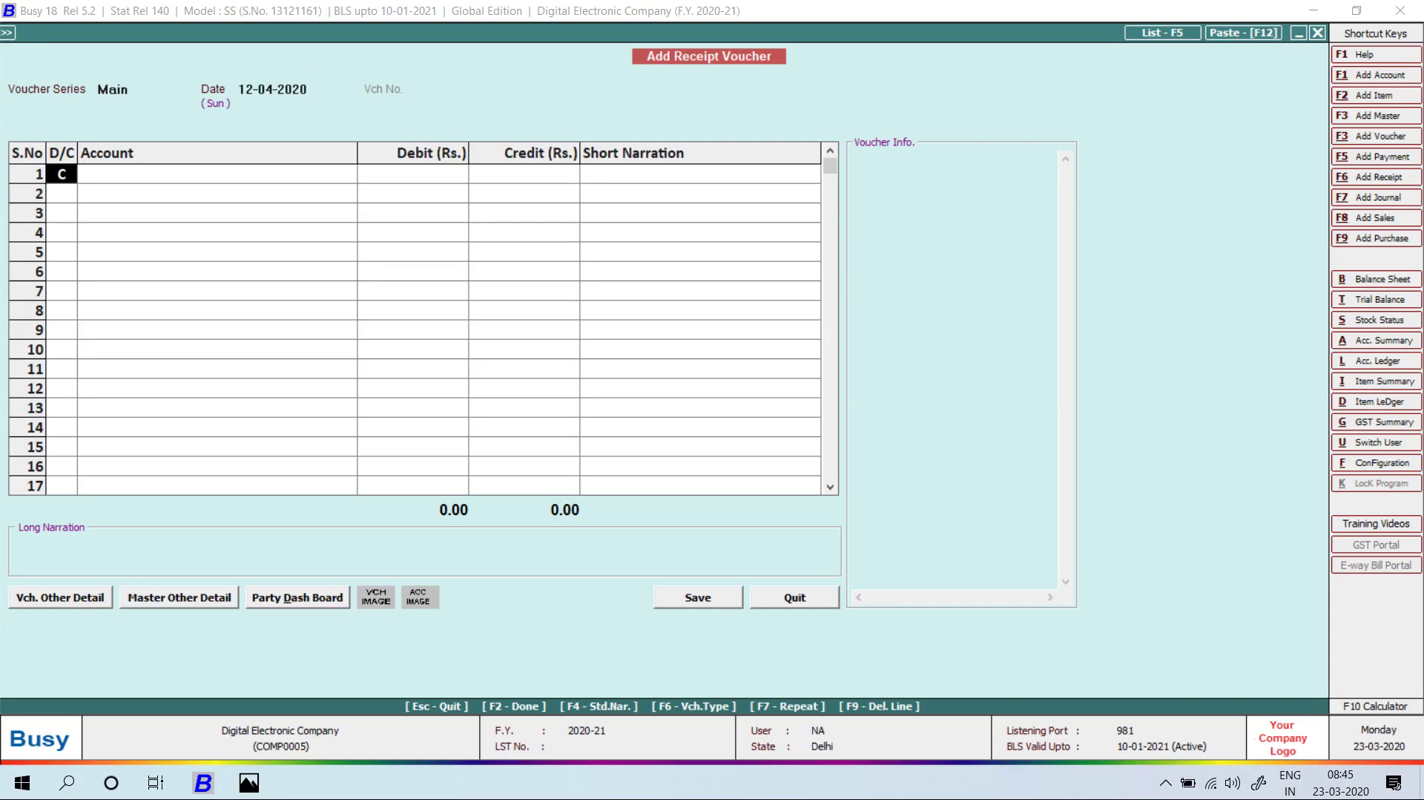
Credit USSAMA TRADERS with 4,000 on the new receipt, correcting the mistyped amount.
{"action": "key", "text": "Return"}
{"action": "type", "text": "USS"}
{"action": "key", "text": "Return"}
{"action": "key", "text": "alt+Tab"}
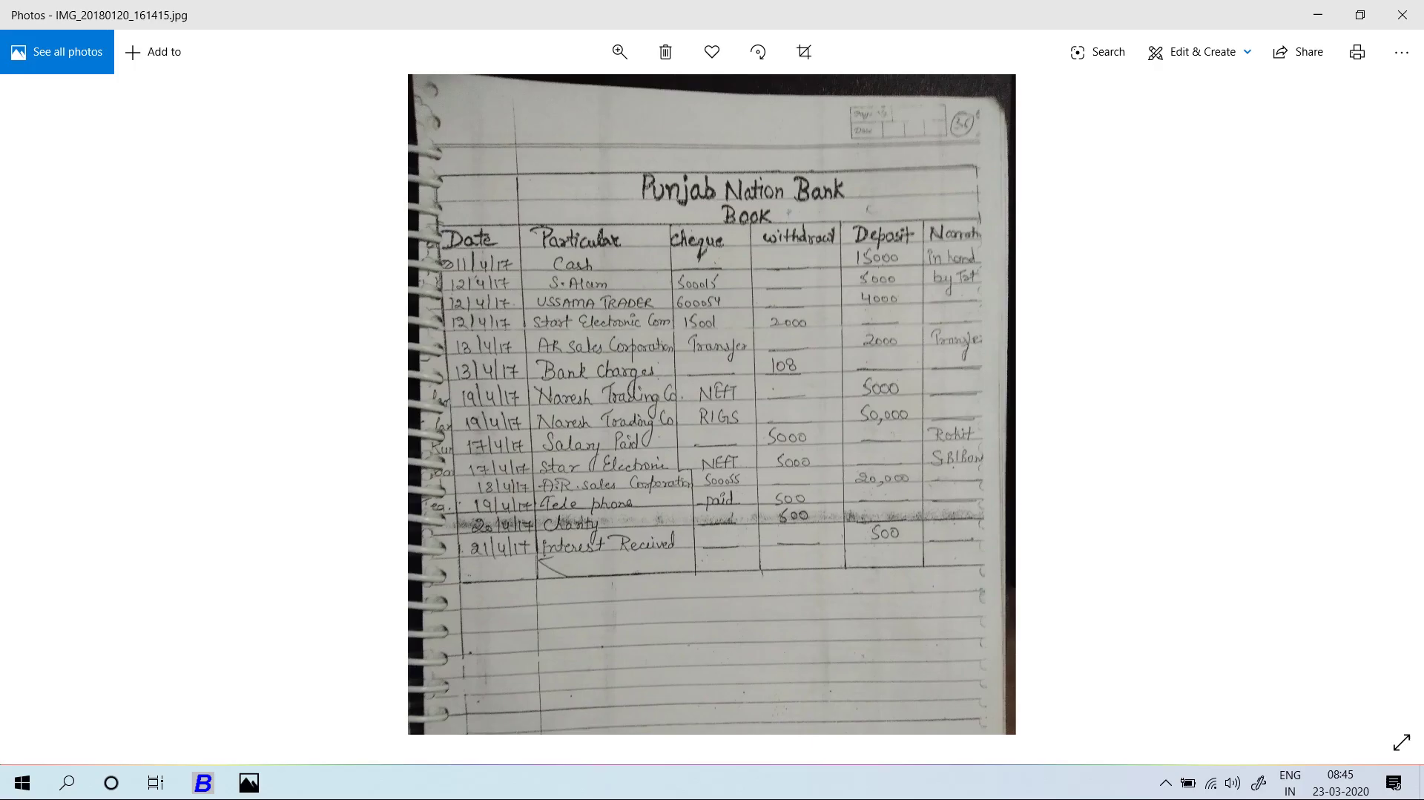
{"action": "key", "text": "alt+Tab"}
{"action": "type", "text": "40,000"}
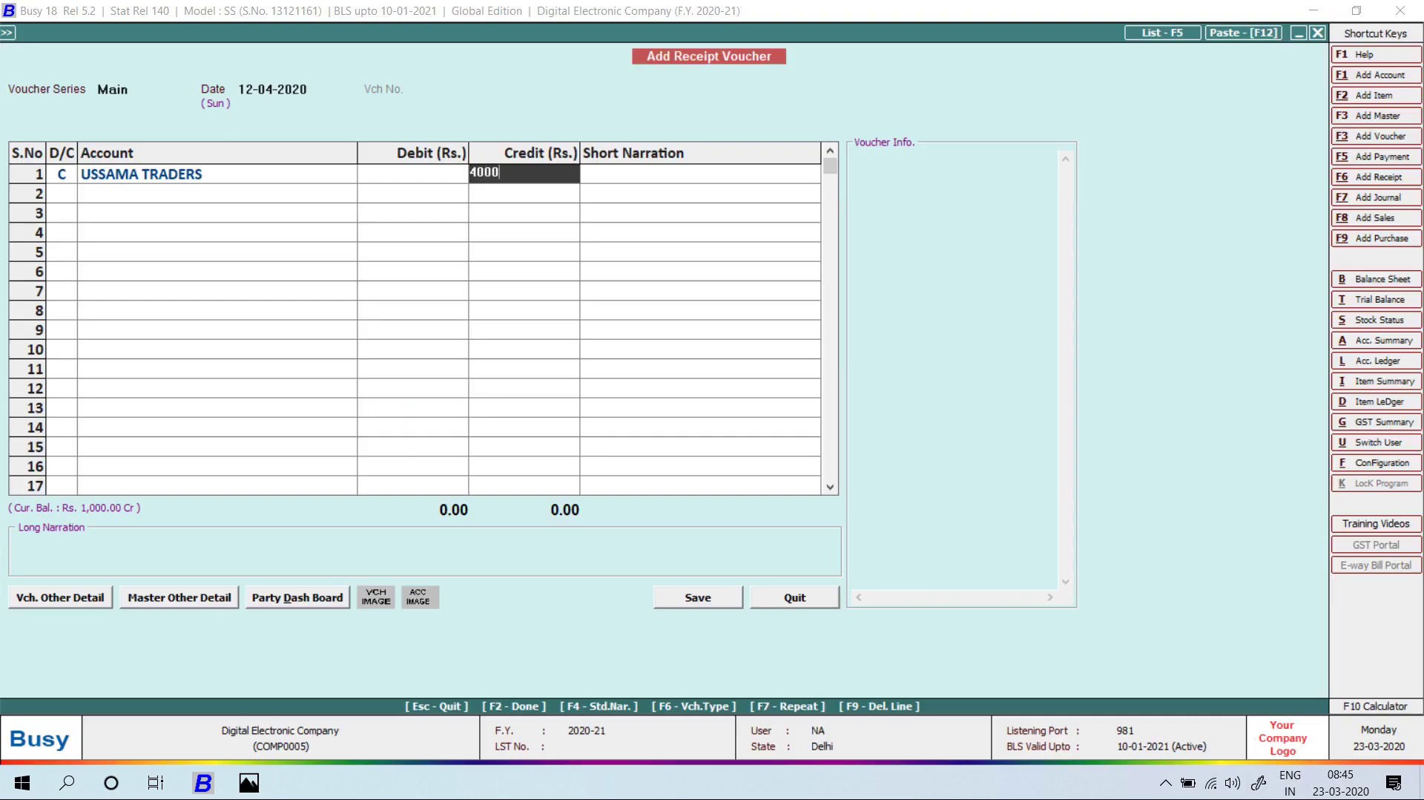
{"action": "key", "text": "Return"}
{"action": "key", "text": "Left"}
{"action": "type", "text": "40000"}
{"action": "key", "text": "BackSpace"}
{"action": "key", "text": "Return"}
{"action": "key", "text": "Return"}
{"action": "key", "text": "Return"}
{"action": "key", "text": "Return"}
Debit PNB BANK, note cheque 600054 in the narration, save, and leave receipt entry.
{"action": "key", "text": "alt+Tab"}
{"action": "key", "text": "alt+Tab"}
{"action": "type", "text": "cheq"}
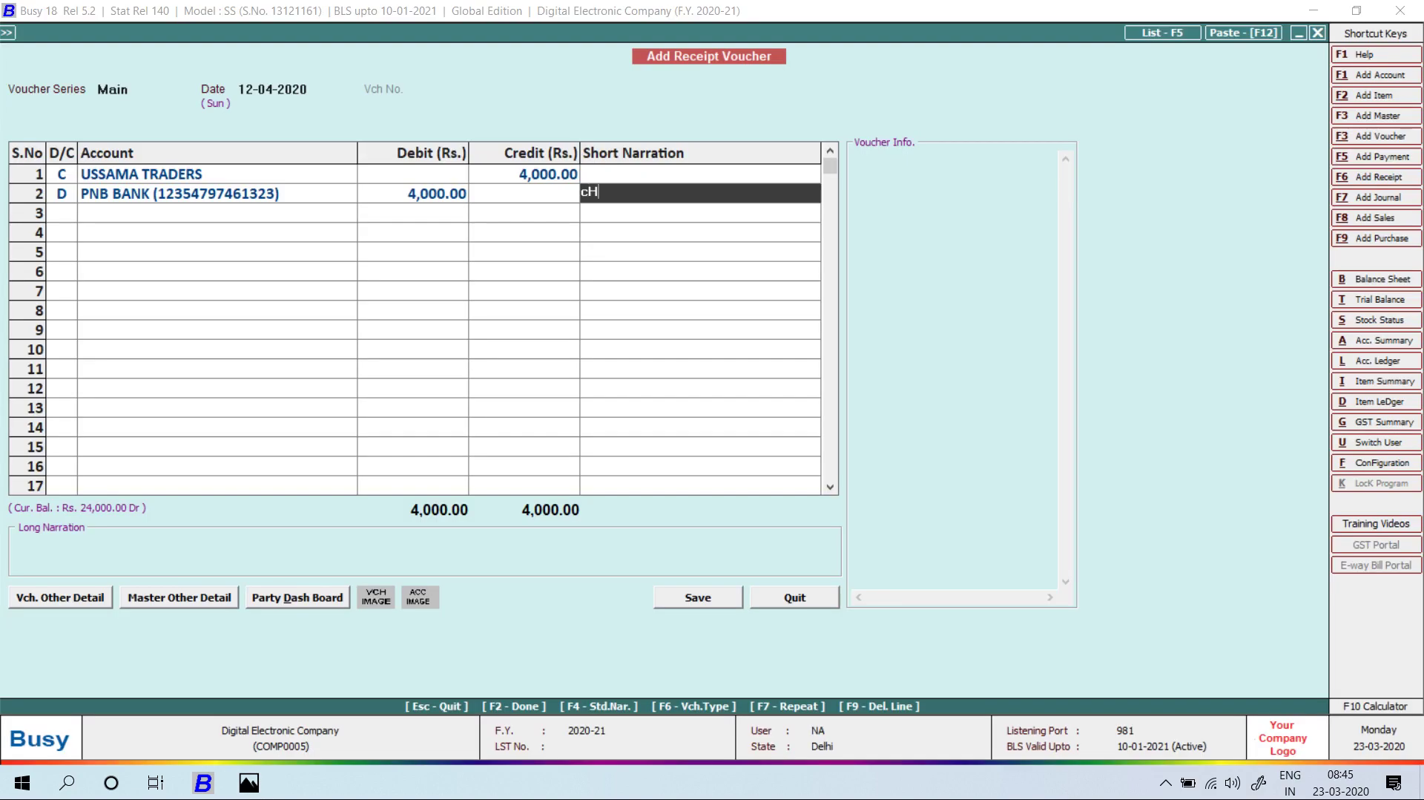
{"action": "key", "text": "alt+Tab"}
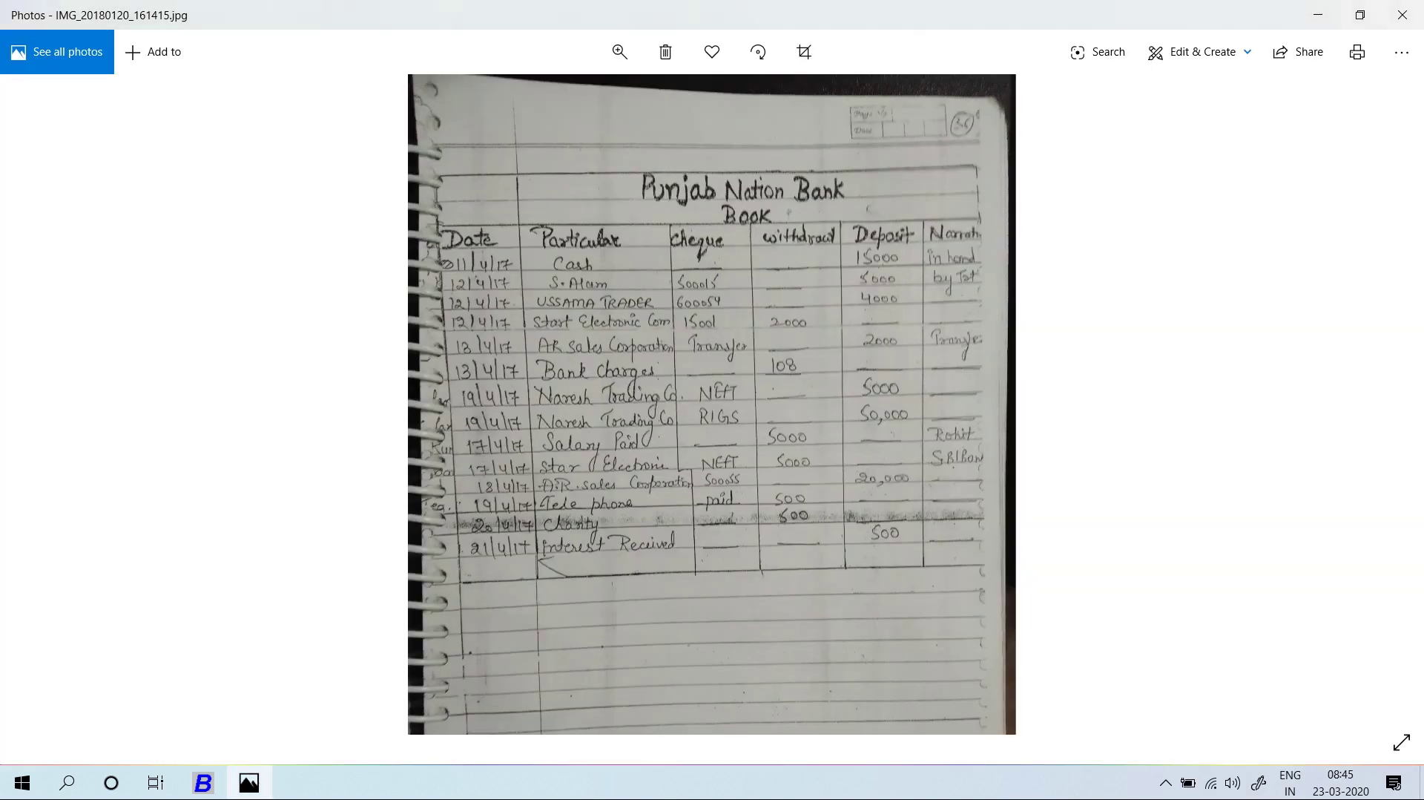
{"action": "key", "text": "alt+Tab"}
{"action": "type", "text": "60005"}
{"action": "key", "text": "alt+Tab"}
{"action": "key", "text": "alt+Tab"}
{"action": "type", "text": "4"}
{"action": "key", "text": "Return"}
{"action": "key", "text": "Return"}
{"action": "key", "text": "Return"}
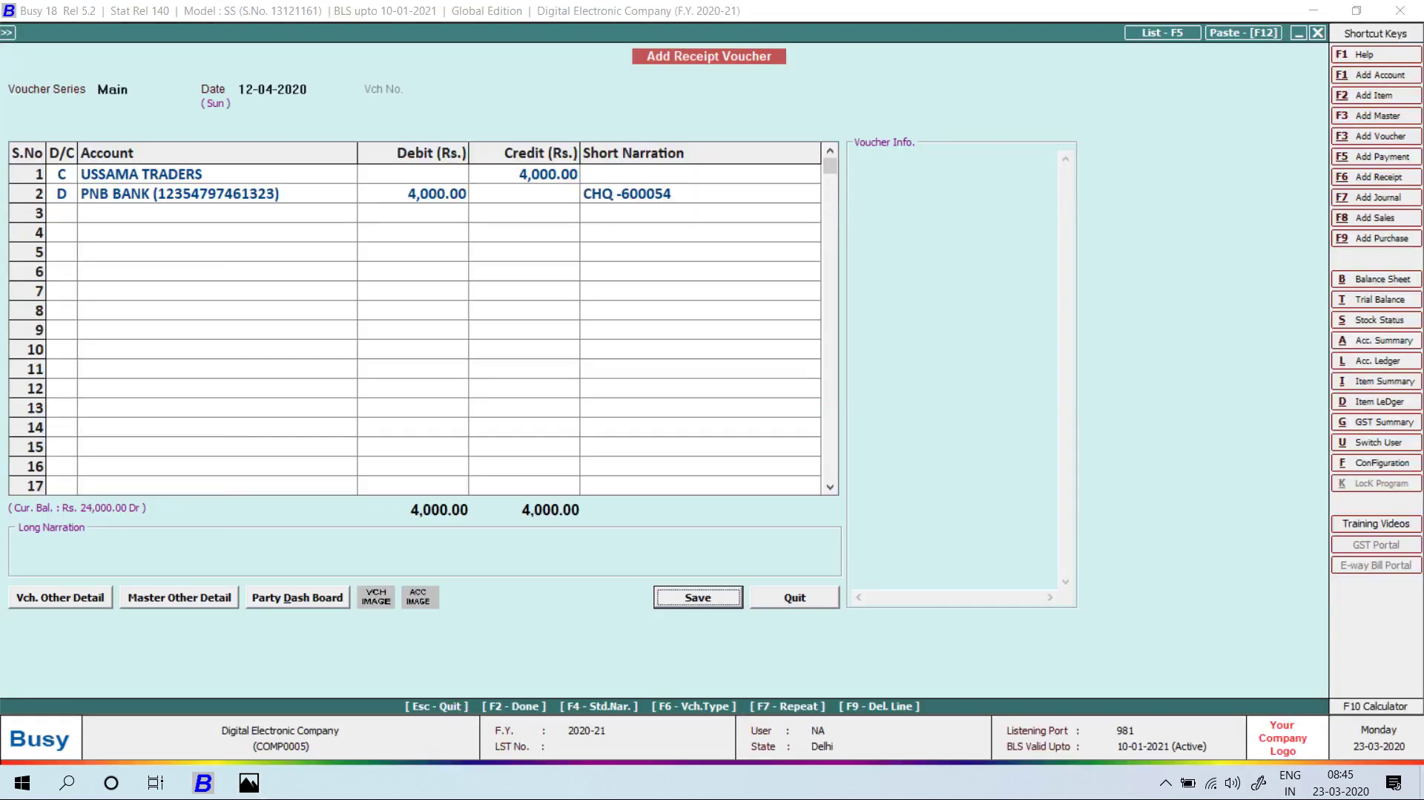
{"action": "key", "text": "Return"}
{"action": "key", "text": "Return"}
{"action": "key", "text": "alt+Tab"}
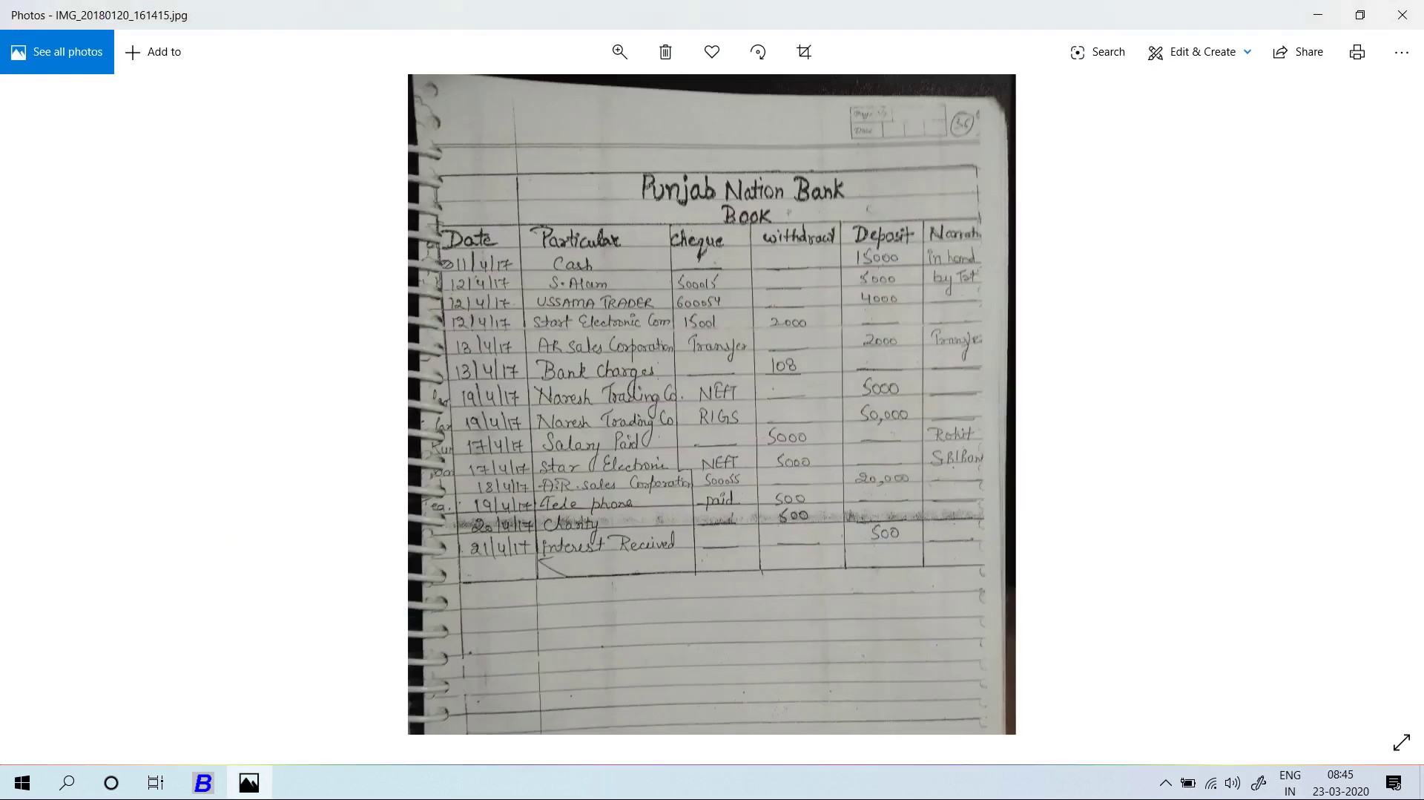
{"action": "key", "text": "alt+Tab"}
{"action": "key", "text": "Escape"}
Start a 12-04-2020 payment debiting STAR ELECTRONIC COMPANY with 2,000.
{"action": "key", "text": "Return"}
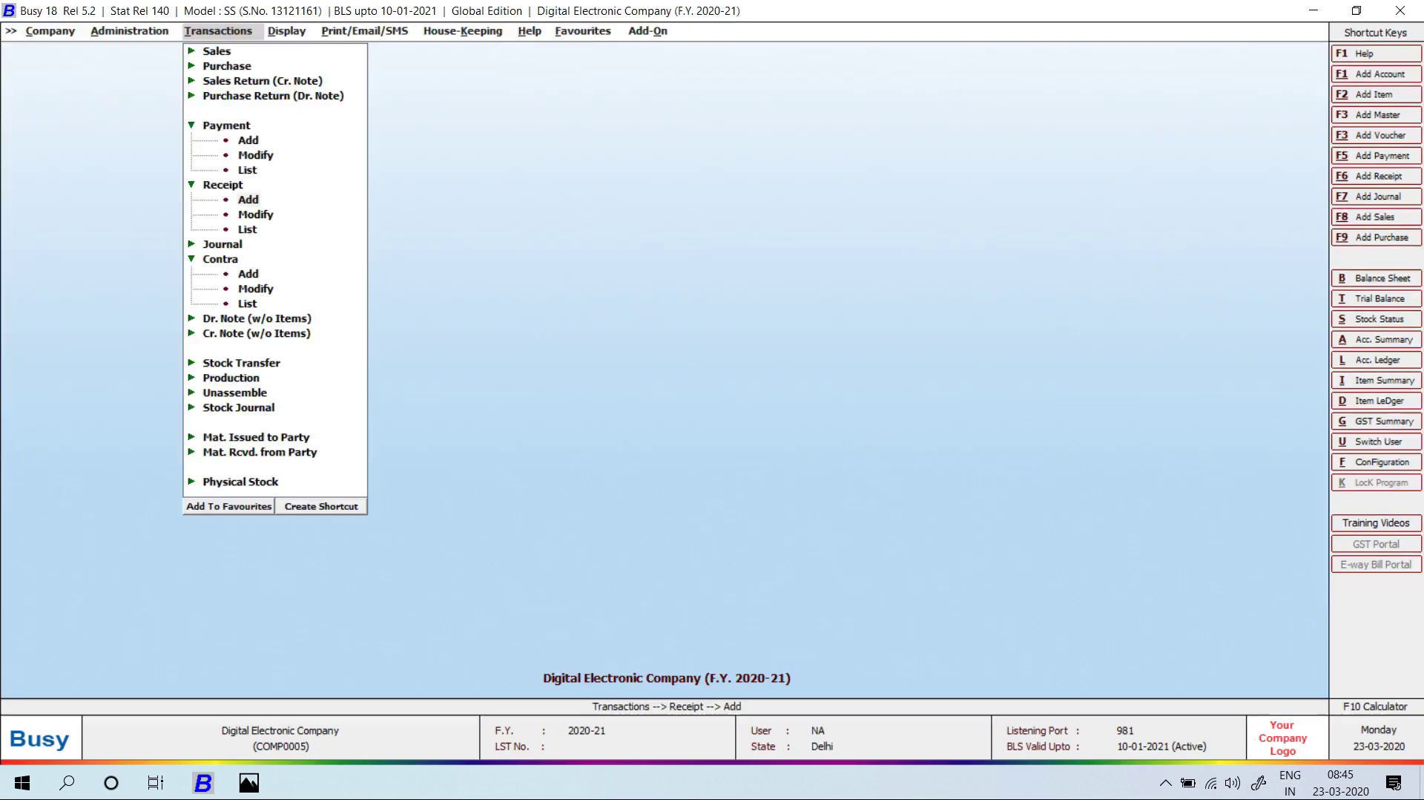
{"action": "key", "text": "Up"}
{"action": "key", "text": "Up"}
{"action": "key", "text": "Up"}
{"action": "key", "text": "Return"}
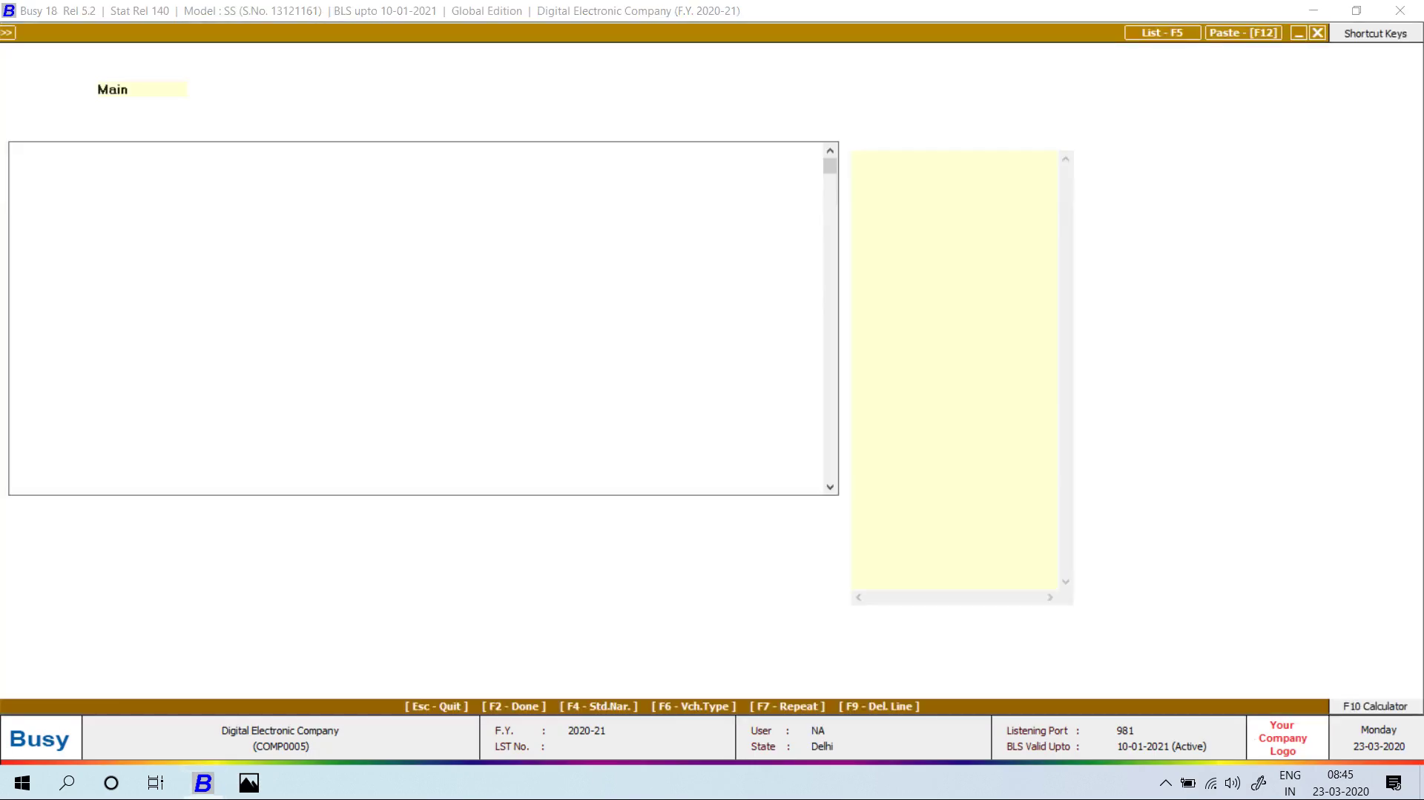
{"action": "key", "text": "Return"}
{"action": "type", "text": "12"}
{"action": "key", "text": "Return"}
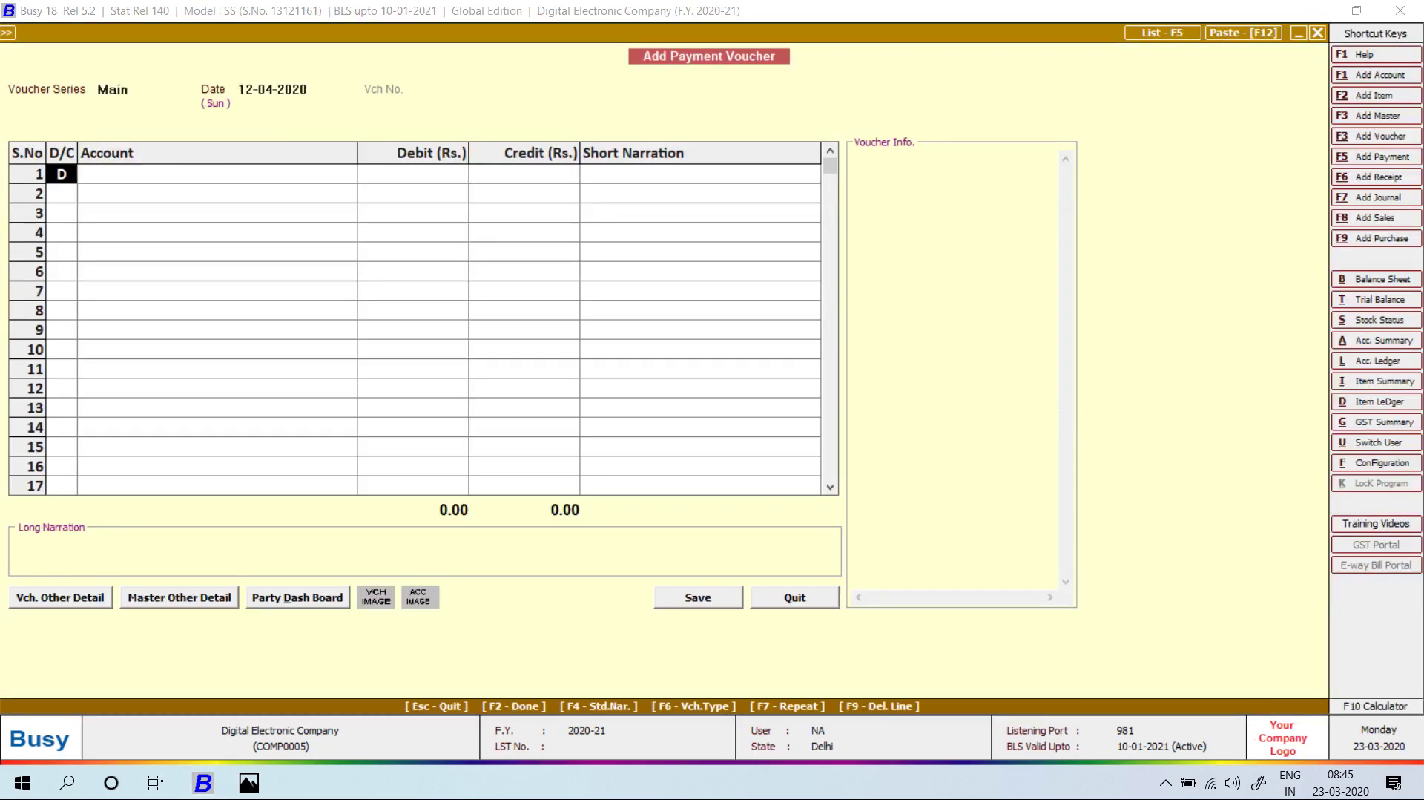
{"action": "key", "text": "Return"}
{"action": "type", "text": "star"}
{"action": "key", "text": "Return"}
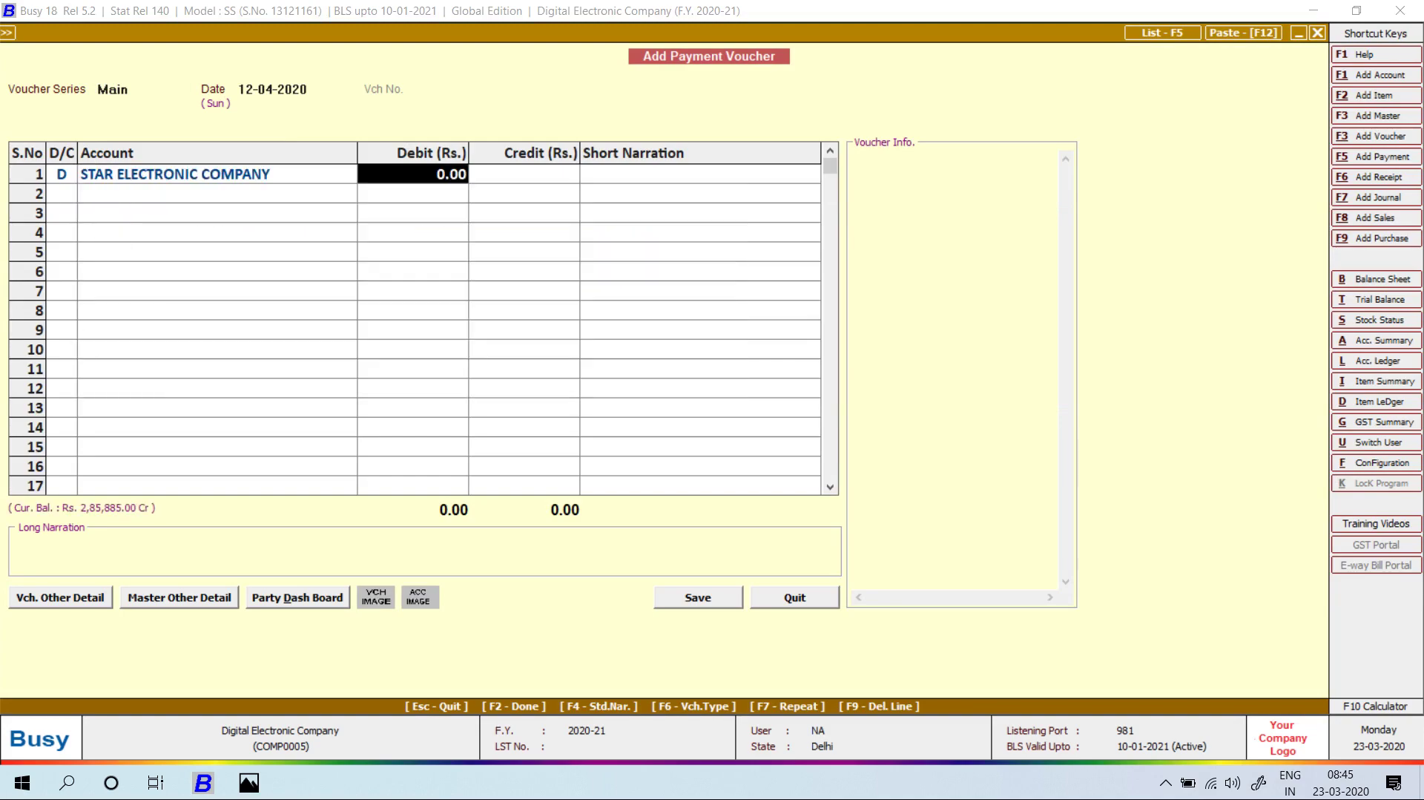
{"action": "key", "text": "alt+Tab"}
{"action": "key", "text": "alt+Tab"}
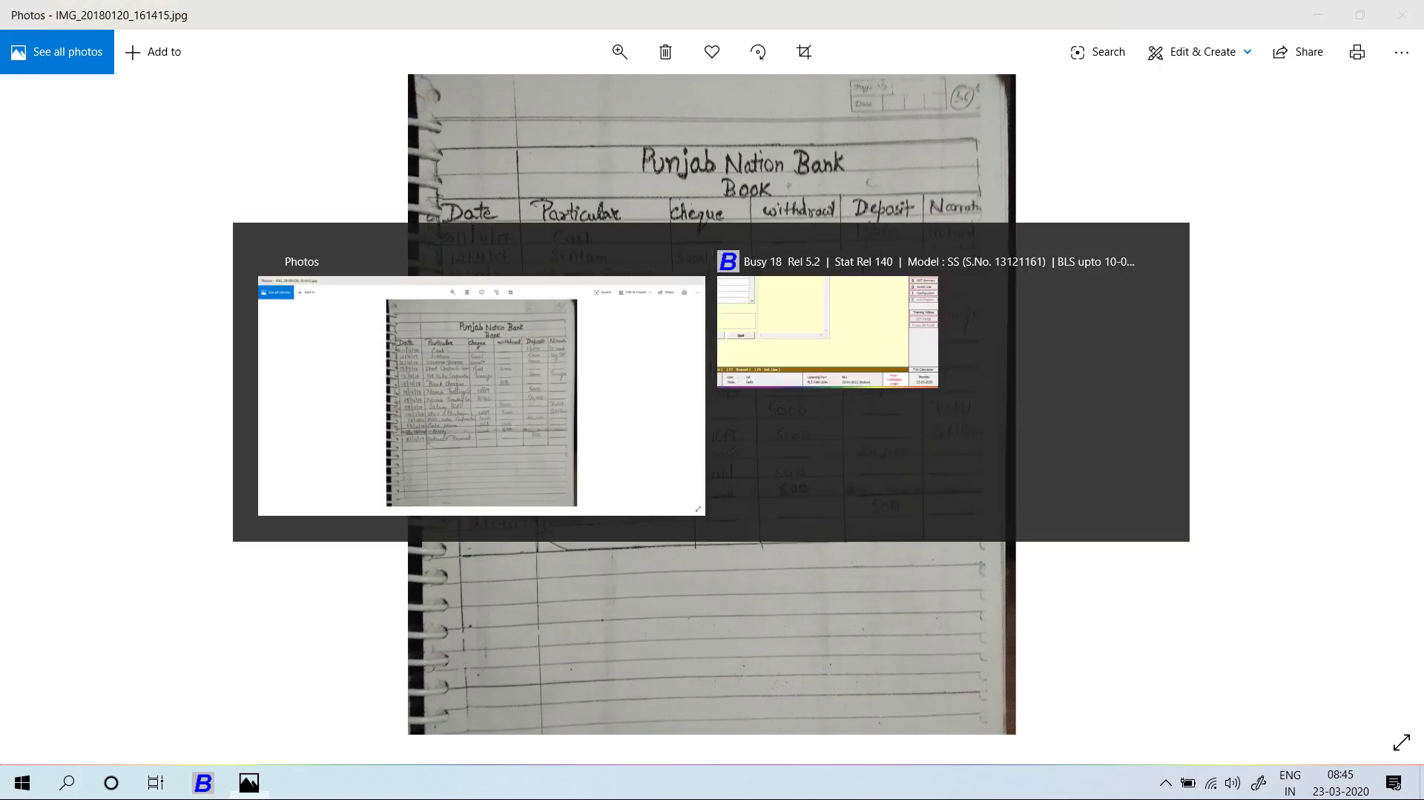
{"action": "type", "text": "2,000"}
{"action": "key", "text": "Return"}
{"action": "key", "text": "Return"}
{"action": "key", "text": "Return"}
{"action": "key", "text": "Return"}
{"action": "key", "text": "Return"}
Add narration CHQ NO-150001 and save the payment despite the negative cash warning.
{"action": "type", "text": "cHQ NO-"}
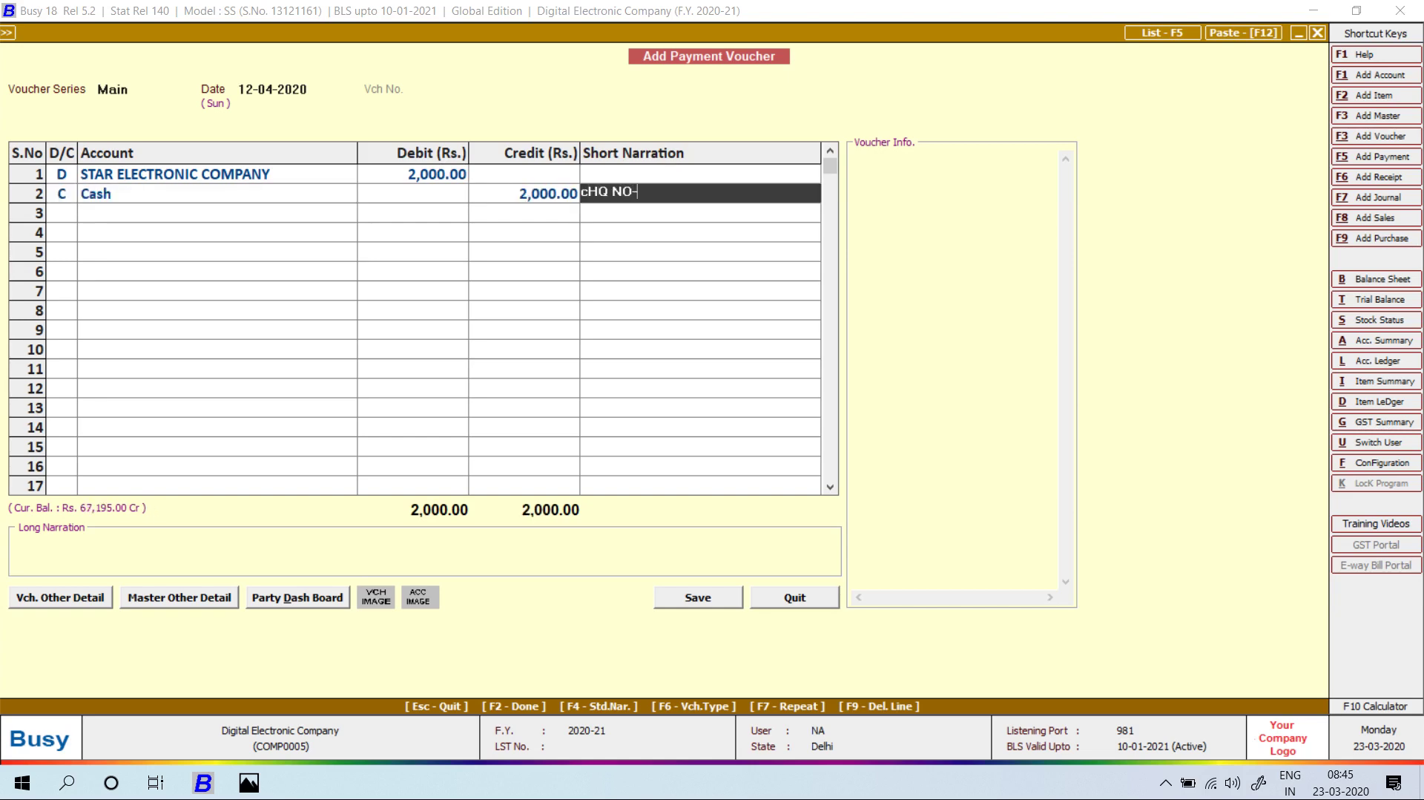
{"action": "key", "text": "alt+Tab"}
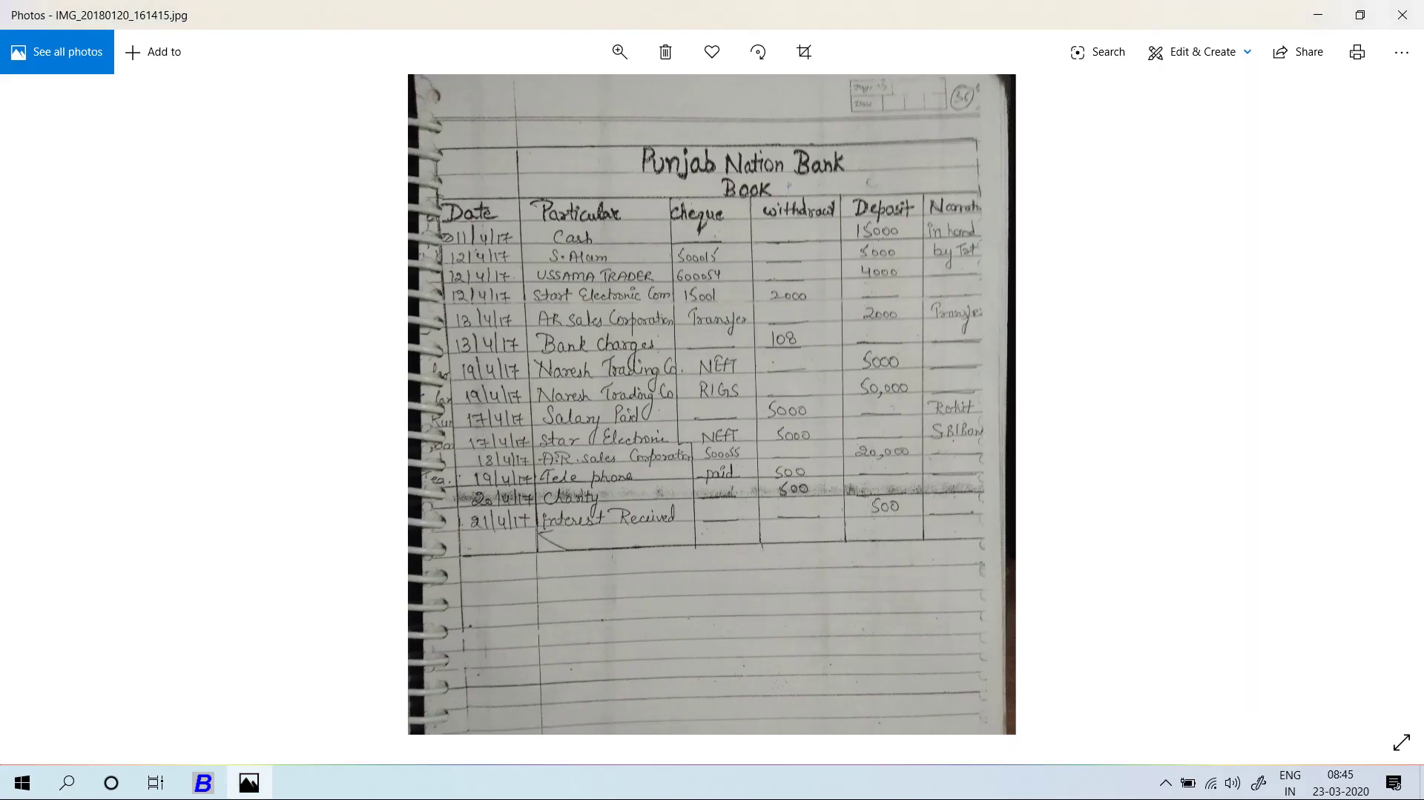
{"action": "key", "text": "alt+Tab"}
{"action": "type", "text": "-150001"}
{"action": "key", "text": "Return"}
{"action": "key", "text": "Return"}
{"action": "key", "text": "Return"}
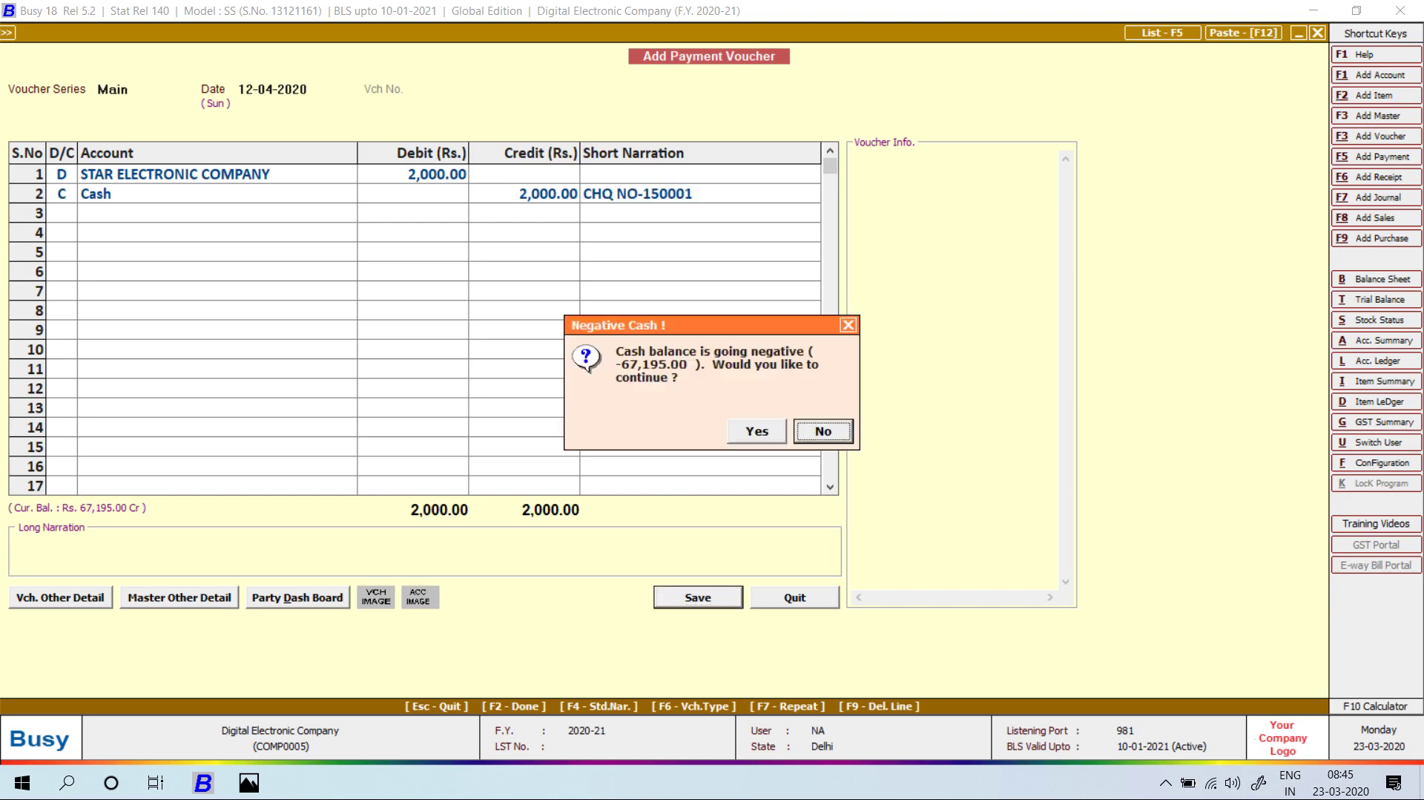
{"action": "key", "text": "Left"}
{"action": "key", "text": "Return"}
{"action": "key", "text": "Return"}
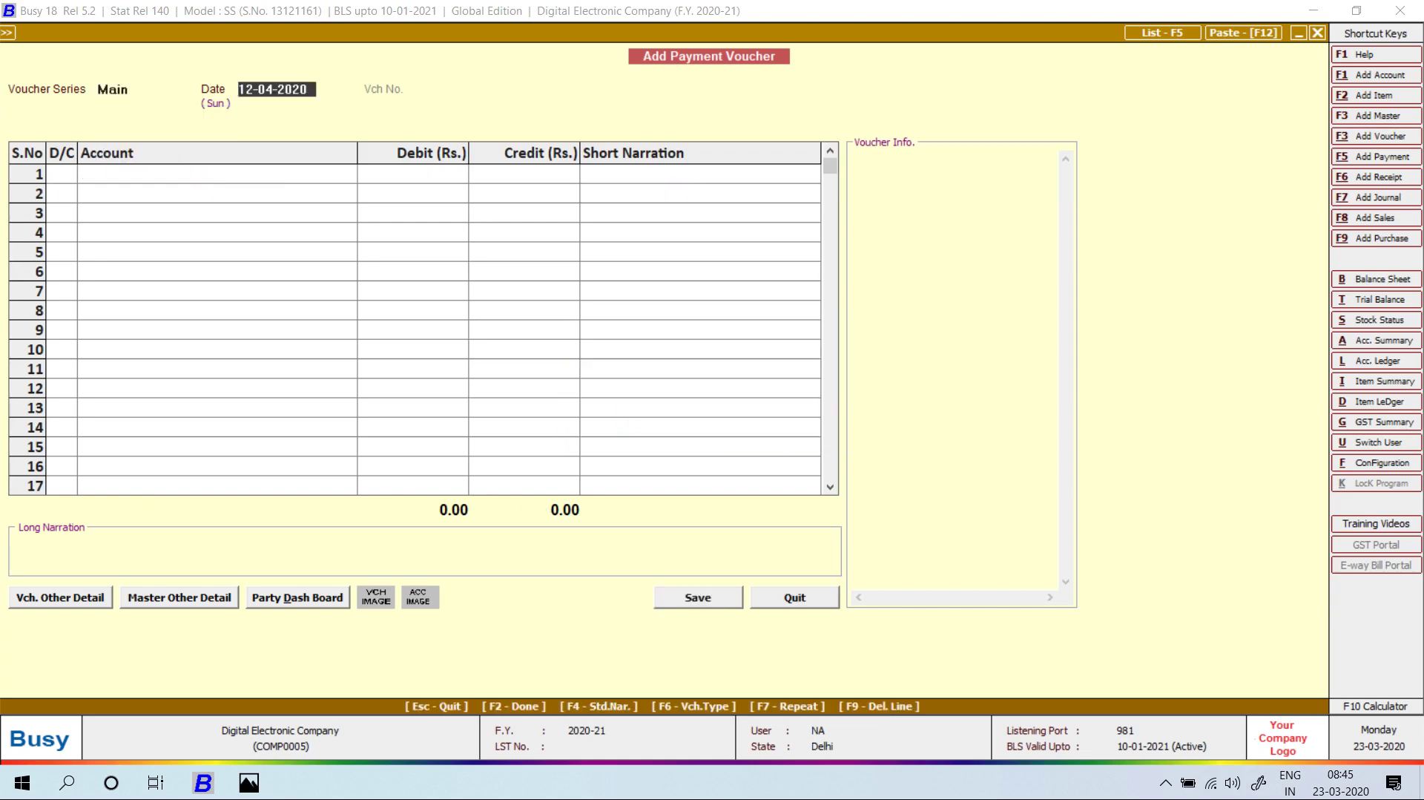
{"action": "key", "text": "Escape"}
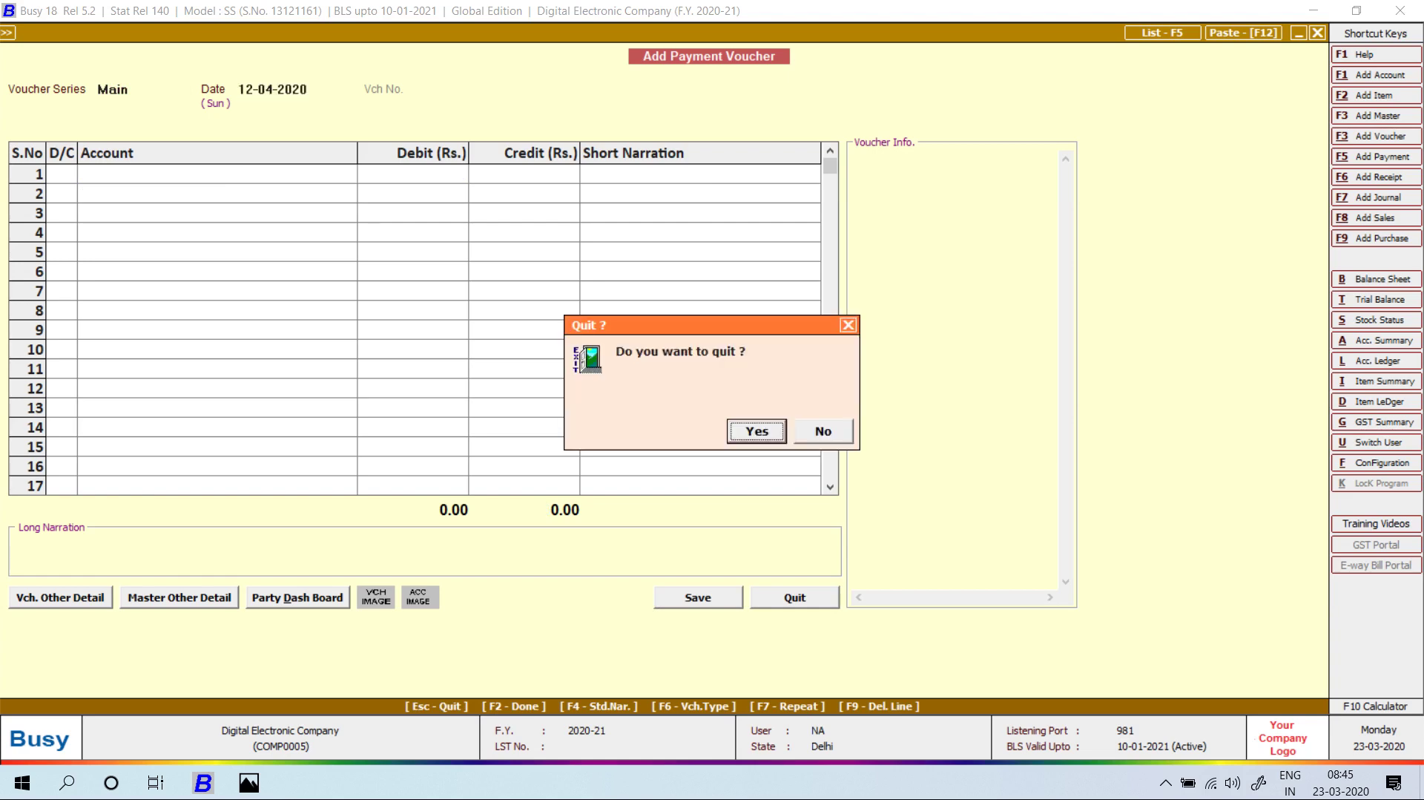
Look for the 12-04-2020 payment under Modify Payment, then back out to add a payment.
{"action": "key", "text": "Return"}
{"action": "key", "text": "Down"}
{"action": "key", "text": "Return"}
{"action": "key", "text": "Return"}
{"action": "key", "text": "Return"}
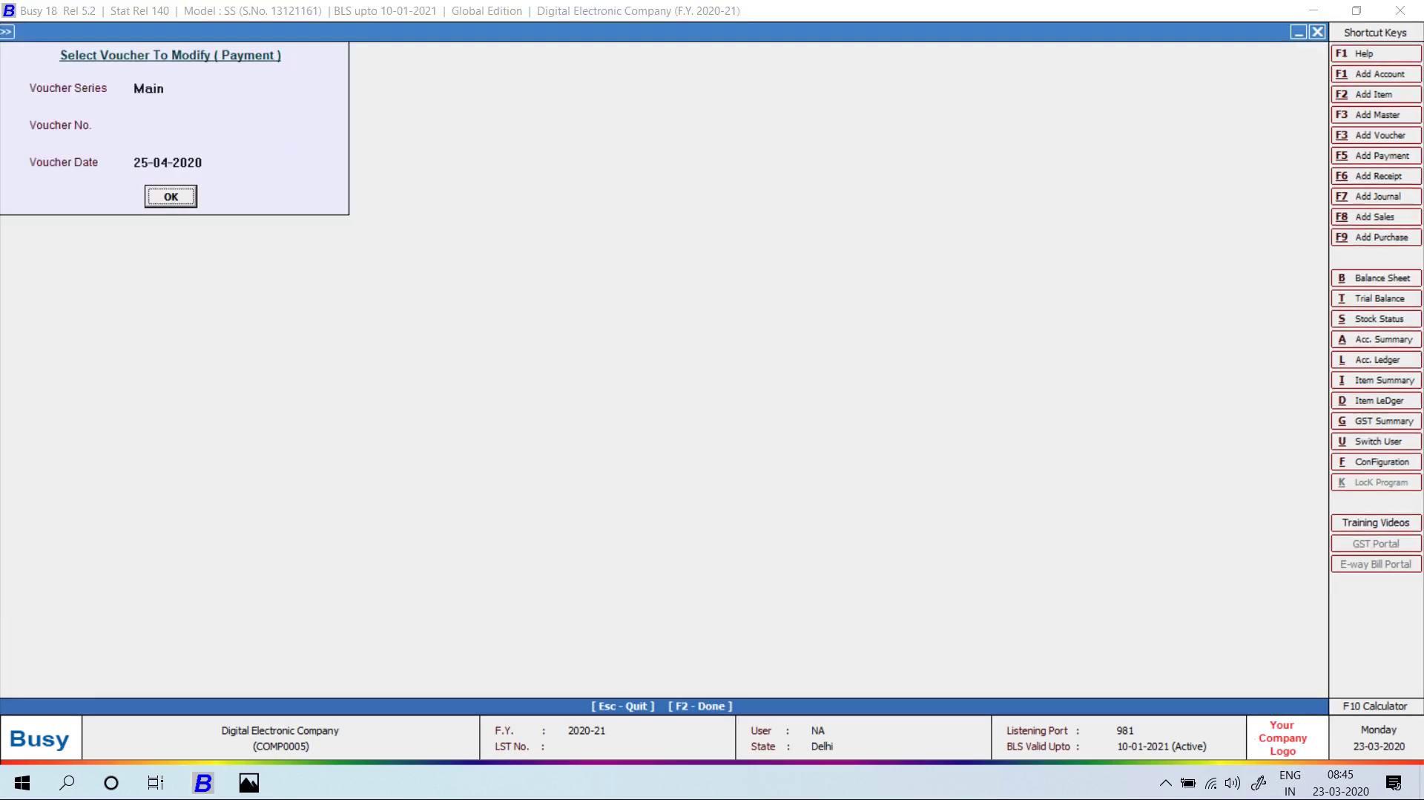
{"action": "key", "text": "Return"}
{"action": "key", "text": "Escape"}
{"action": "key", "text": "Escape"}
{"action": "key", "text": "Down"}
{"action": "key", "text": "Up"}
{"action": "key", "text": "Up"}
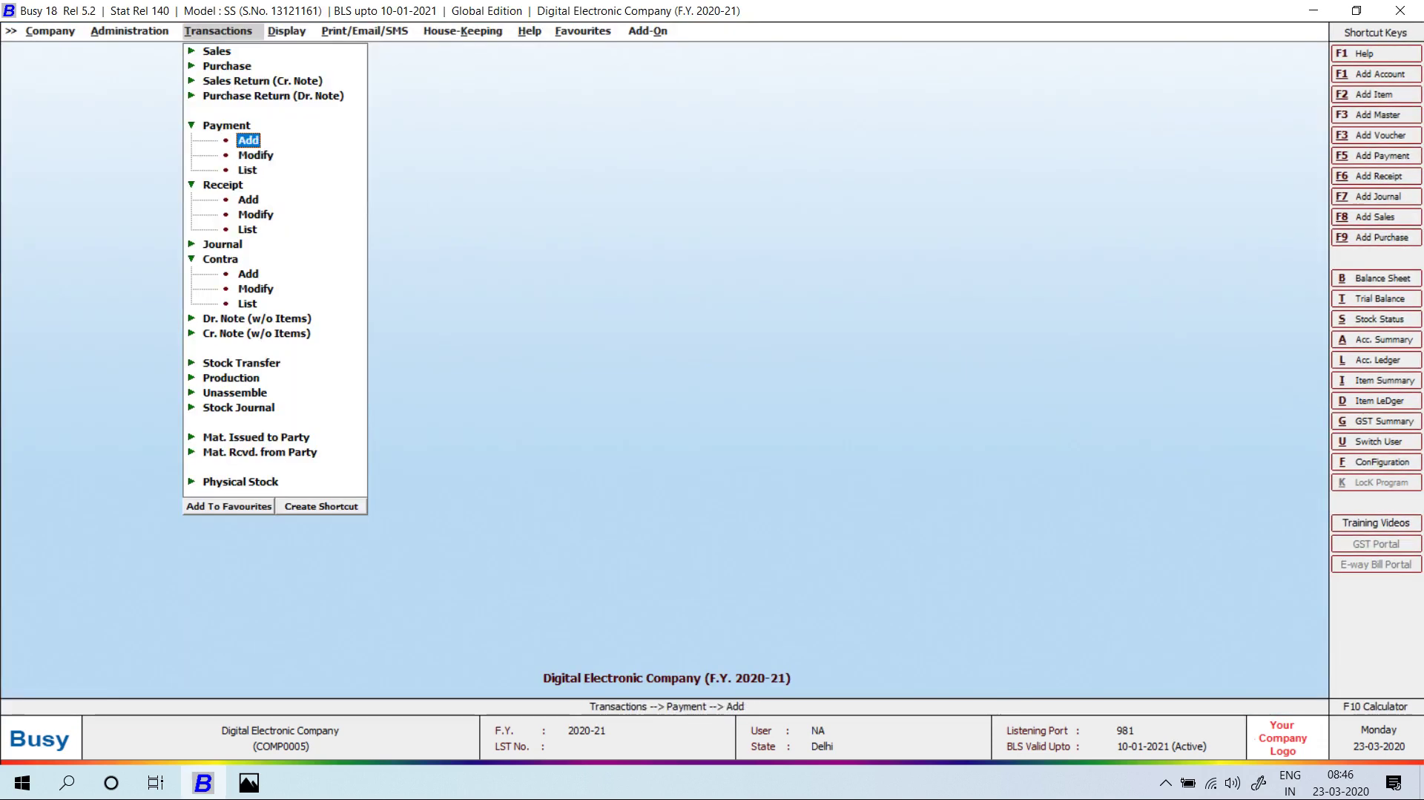
{"action": "key", "text": "Return"}
{"action": "key", "text": "Return"}
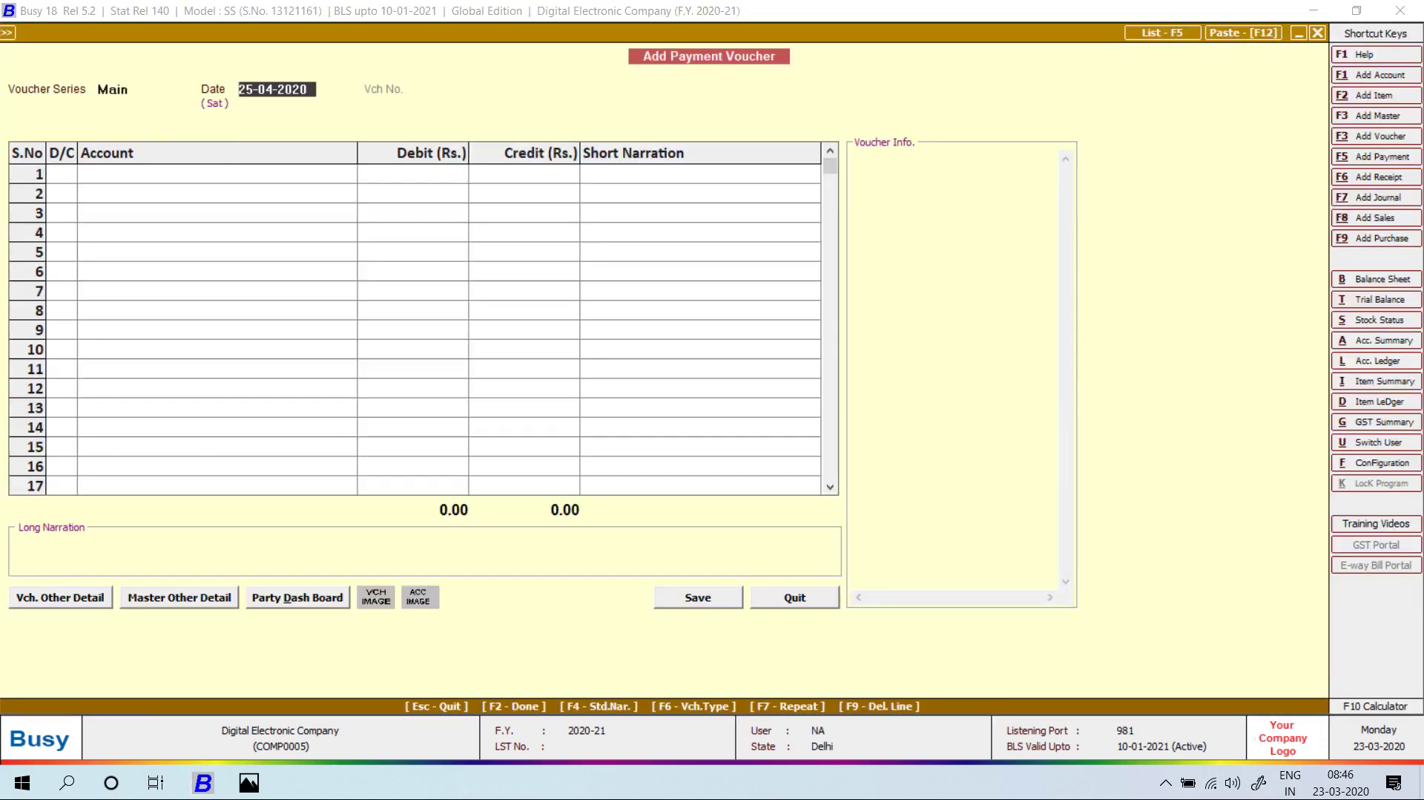
From STAR ELECTRONIC COMPANY's ledger, switch the 12-04-2020 payment's credit from Cash to PNB BANK.
{"action": "key", "text": "alt+l"}
{"action": "type", "text": "STAR"}
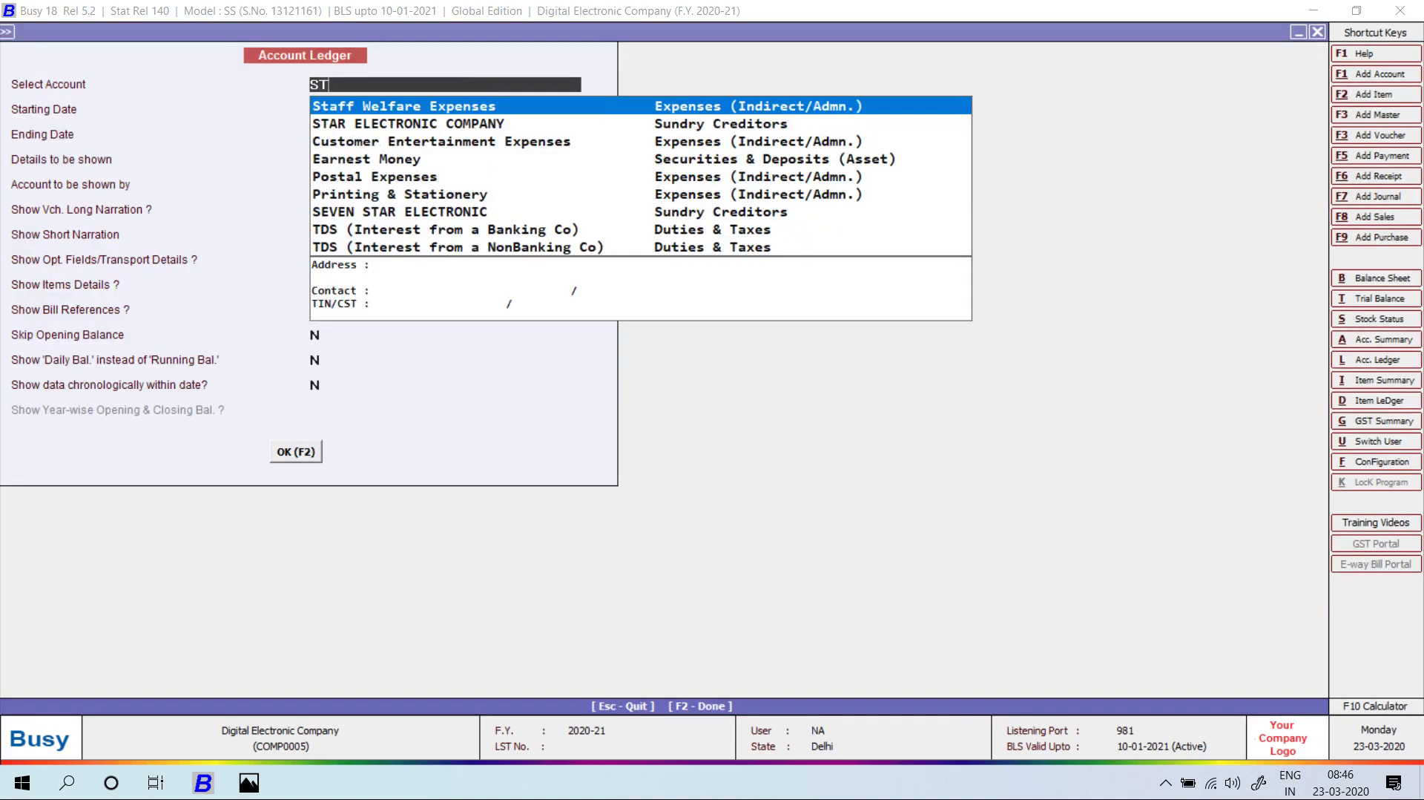
{"action": "key", "text": "Return"}
{"action": "key", "text": "F2"}
{"action": "key", "text": "Down"}
{"action": "key", "text": "Down"}
{"action": "key", "text": "Up"}
{"action": "key", "text": "Return"}
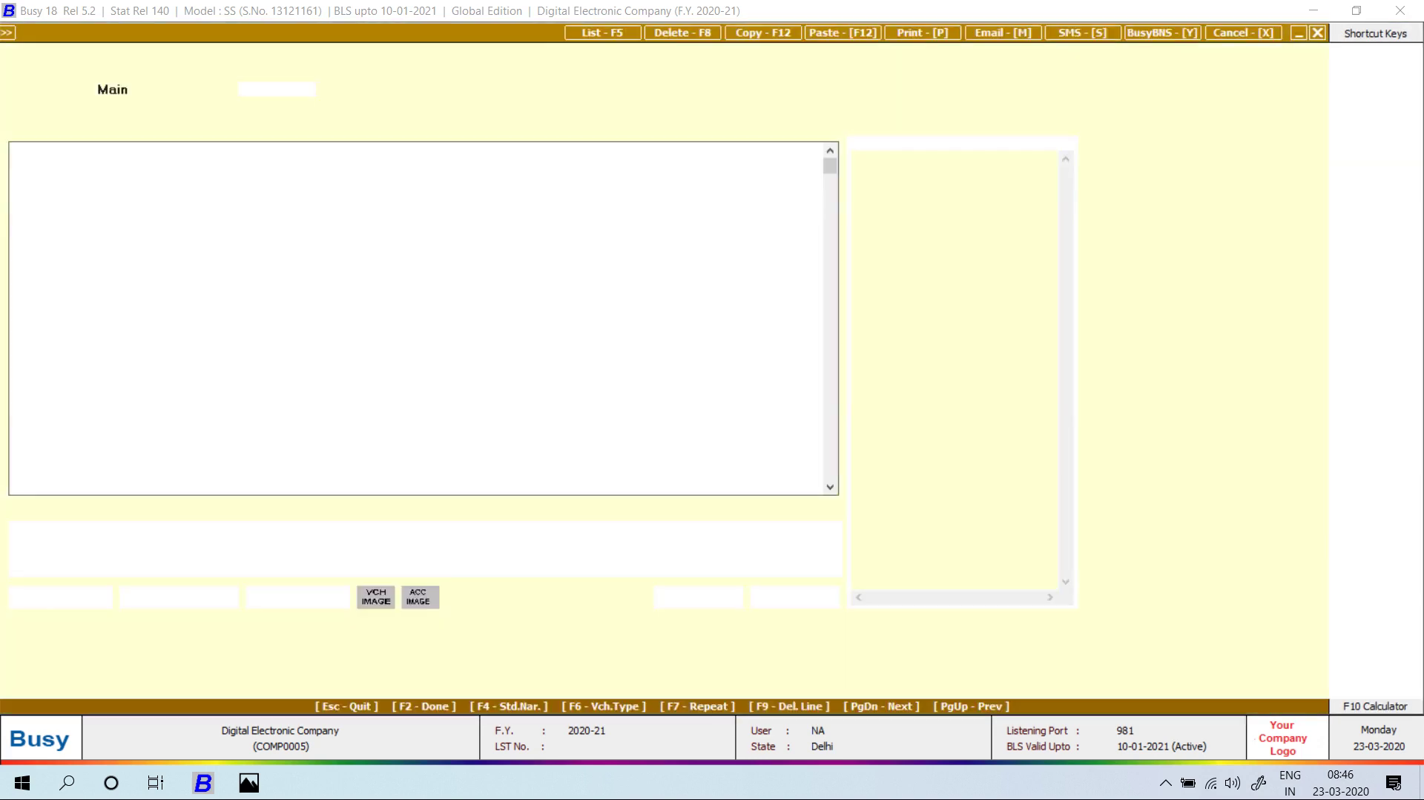
{"action": "key", "text": "Return"}
{"action": "key", "text": "Return"}
{"action": "key", "text": "Return"}
{"action": "key", "text": "Return"}
{"action": "key", "text": "Return"}
{"action": "key", "text": "Return"}
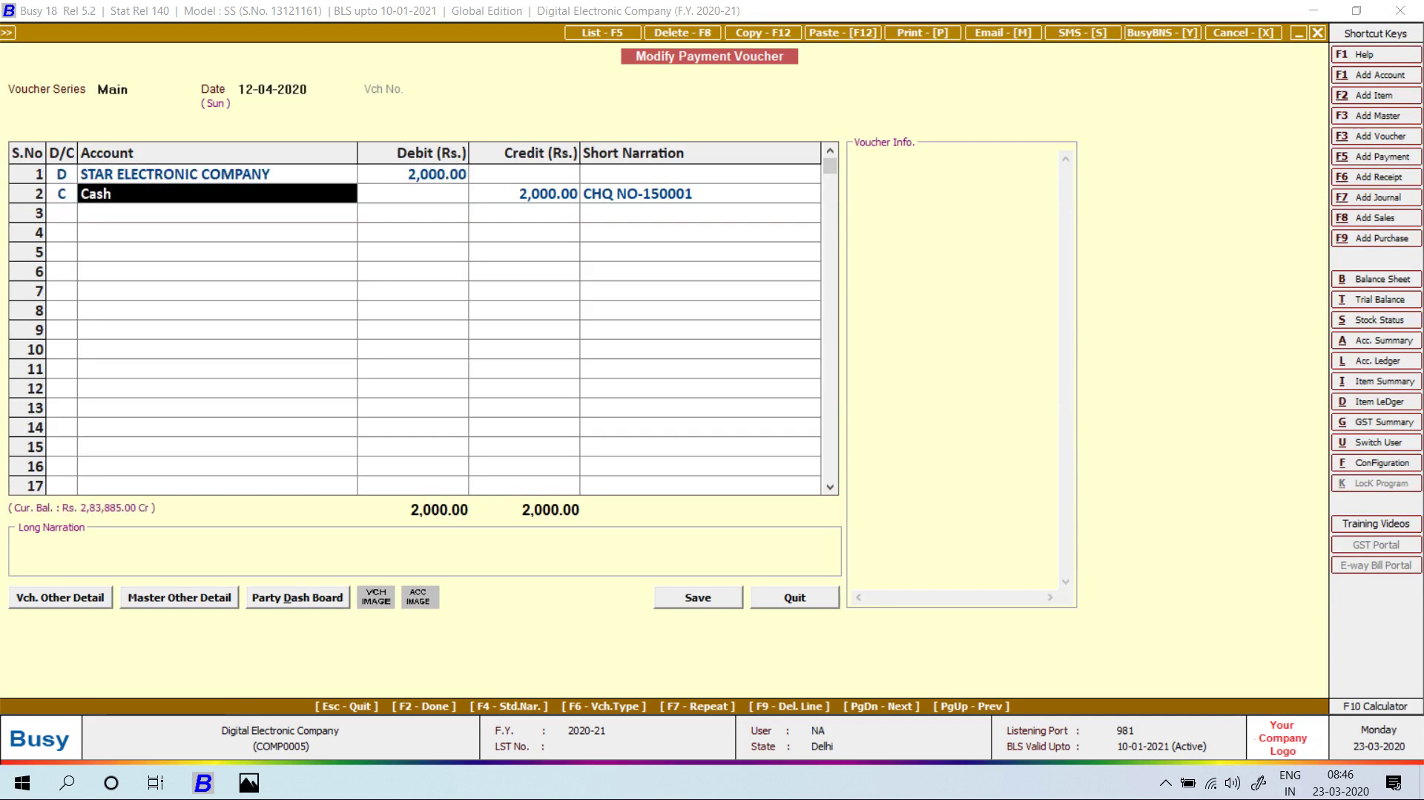
{"action": "type", "text": "PNB"}
{"action": "key", "text": "Return"}
{"action": "key", "text": "Return"}
{"action": "key", "text": "Return"}
{"action": "key", "text": "Return"}
{"action": "key", "text": "Return"}
{"action": "key", "text": "Return"}
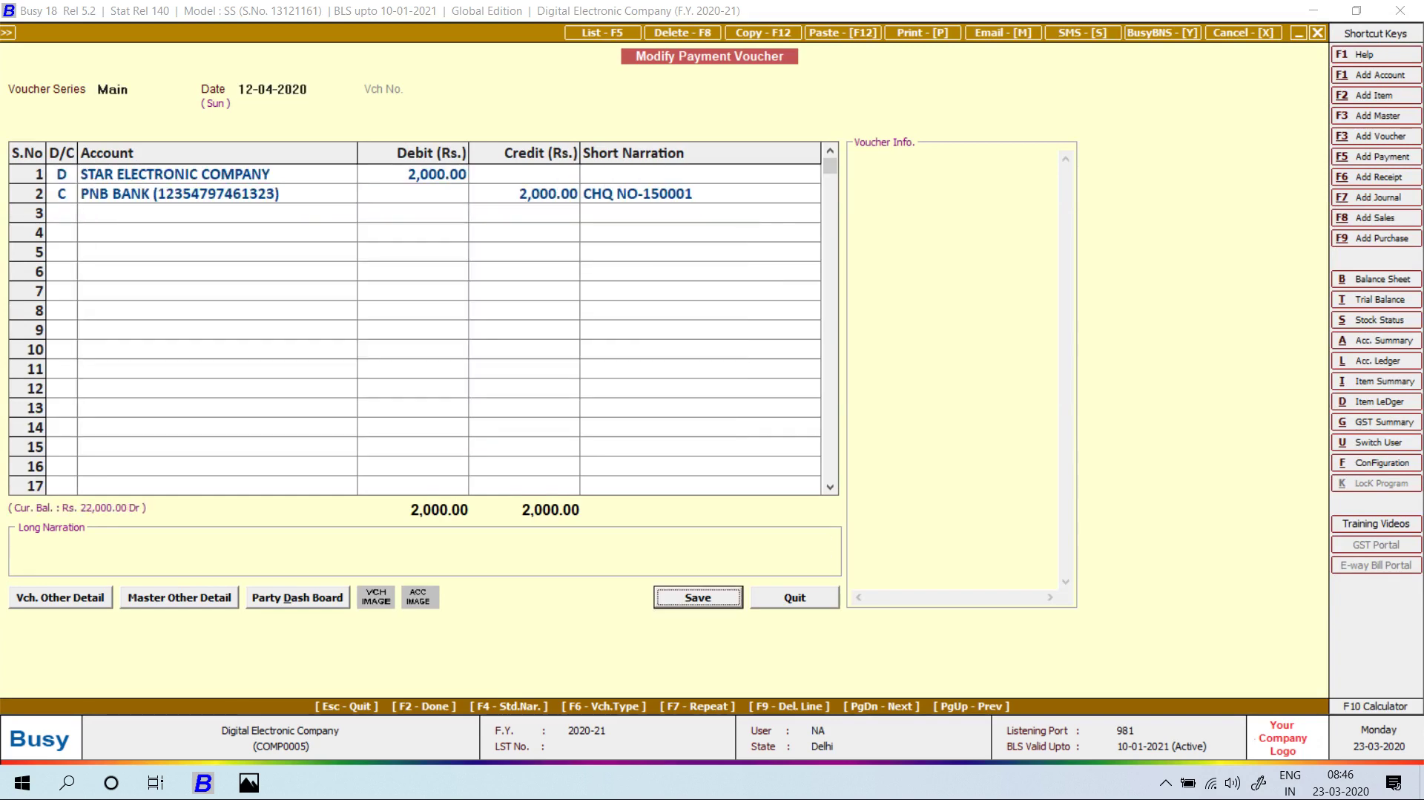
{"action": "key", "text": "F5"}
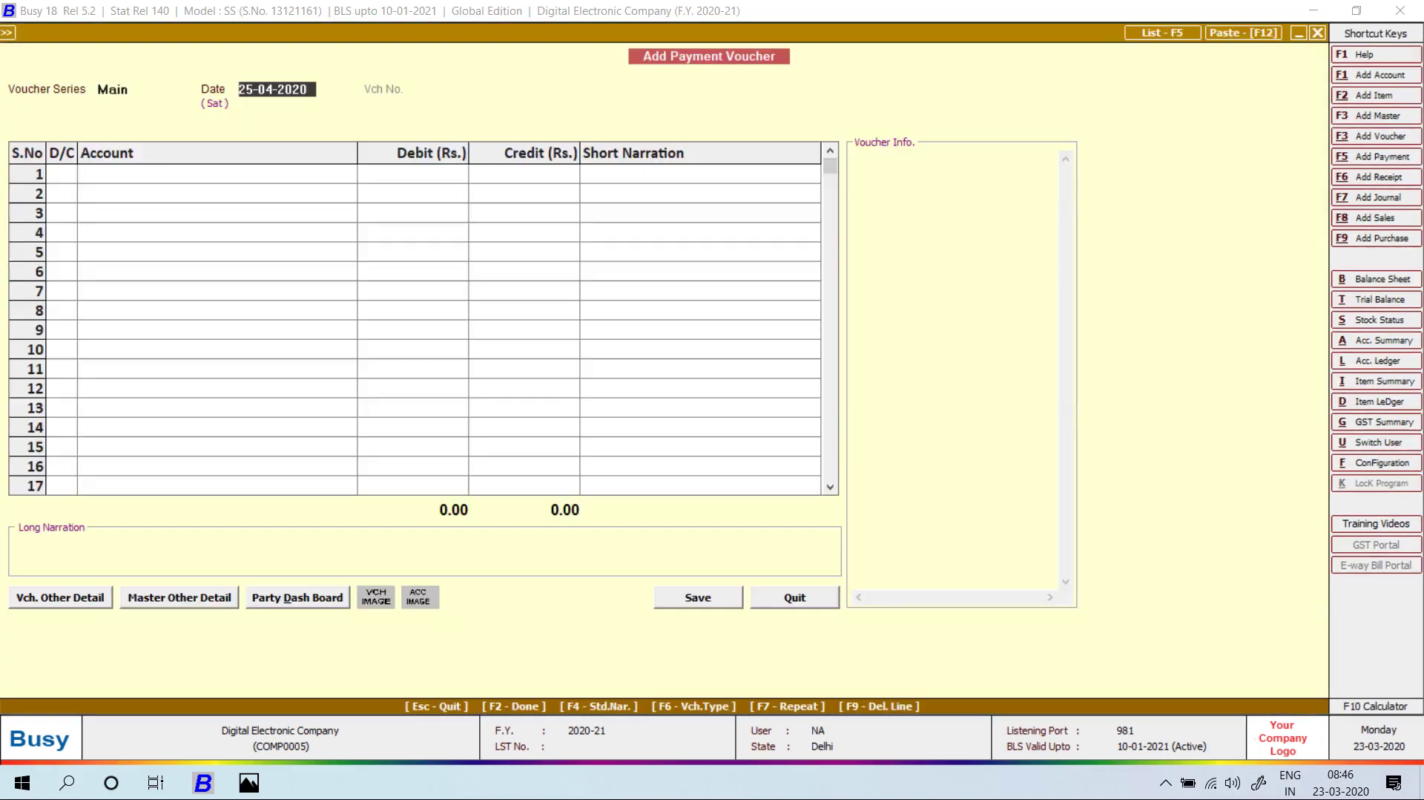
{"action": "key", "text": "alt+Tab"}
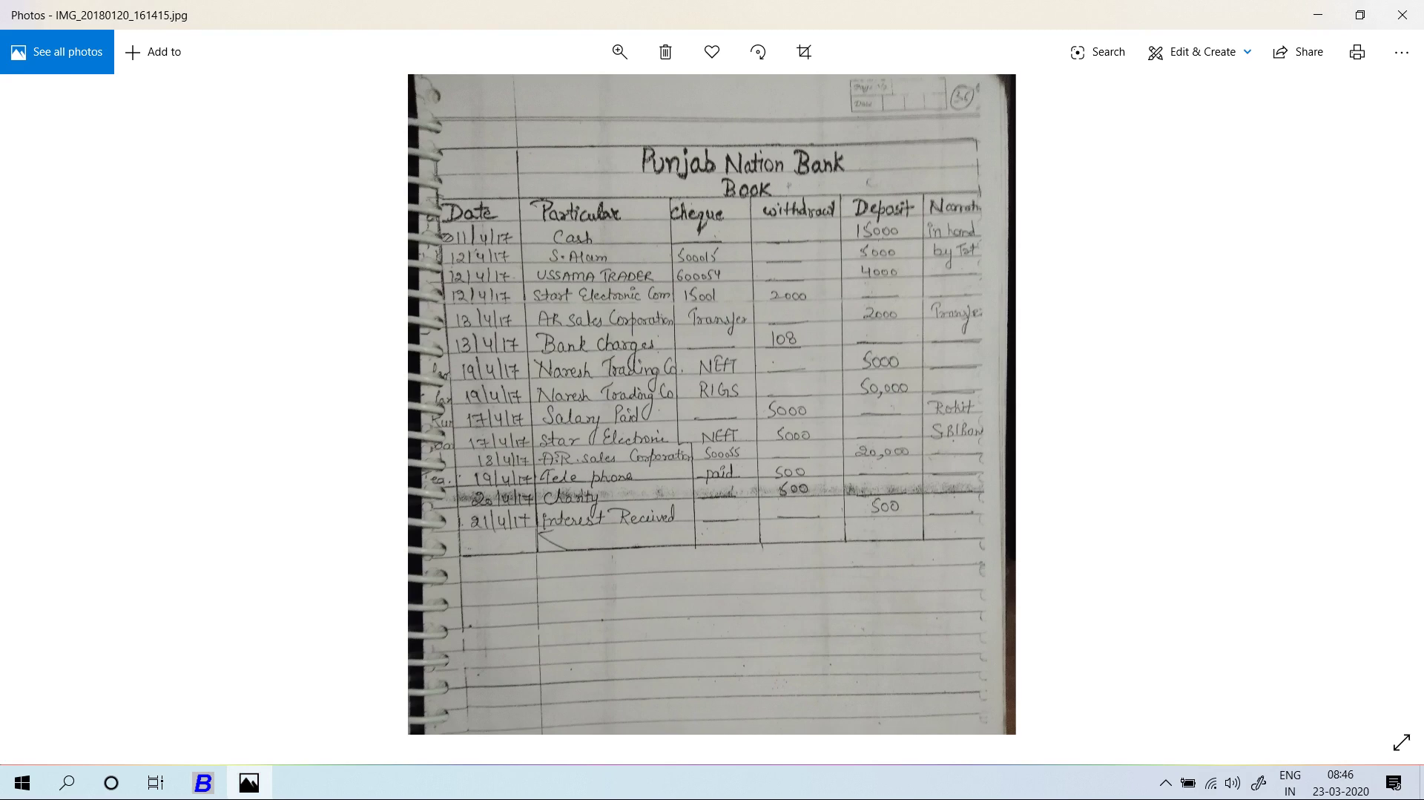
Start a 13-04-2020 receipt crediting AR SALES CORPORATION with 2,000.
{"action": "key", "text": "alt+Tab"}
{"action": "key", "text": "Escape"}
{"action": "key", "text": "Down"}
{"action": "key", "text": "Down"}
{"action": "key", "text": "Down"}
{"action": "key", "text": "Down"}
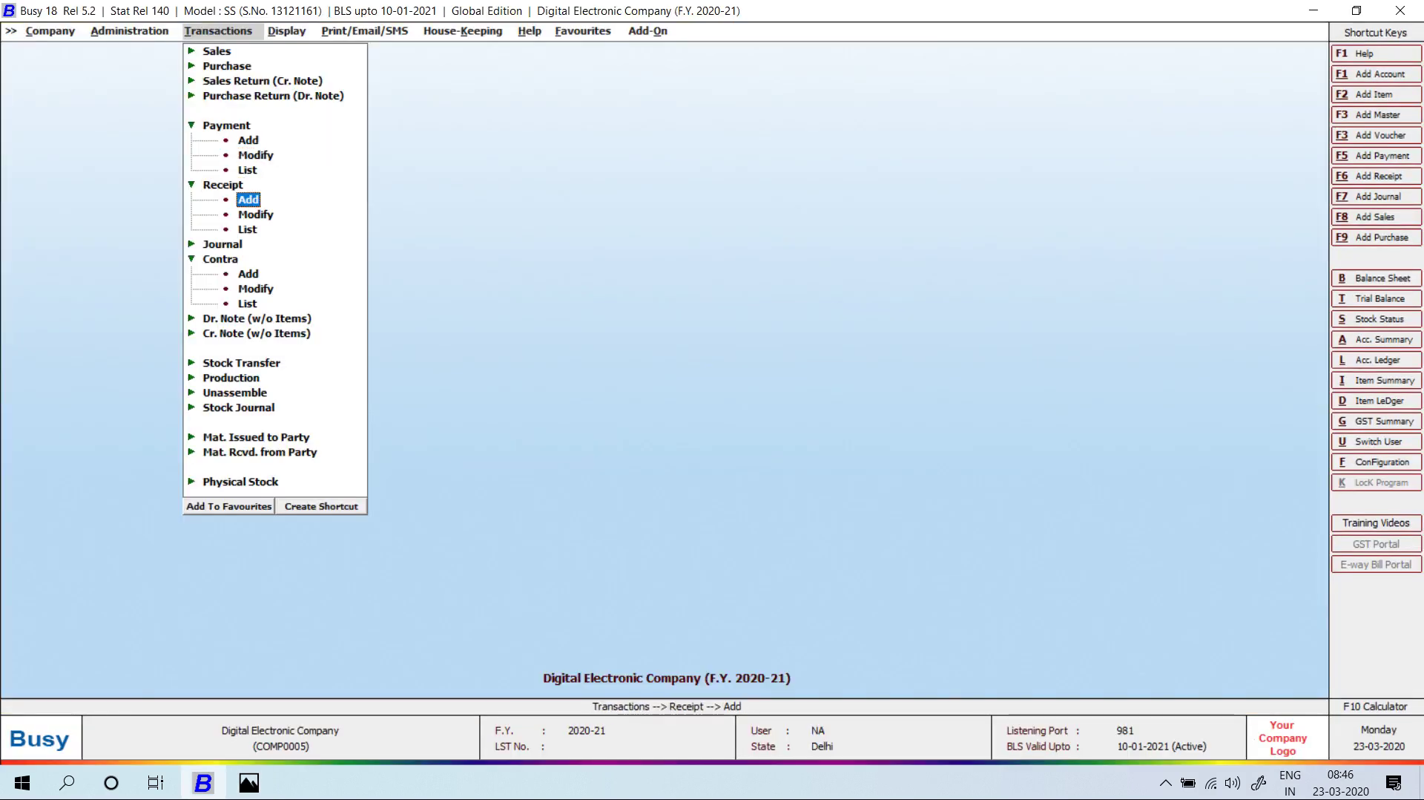
{"action": "key", "text": "Return"}
{"action": "key", "text": "Return"}
{"action": "type", "text": "13"}
{"action": "key", "text": "Return"}
{"action": "type", "text": "aR"}
{"action": "key", "text": "Return"}
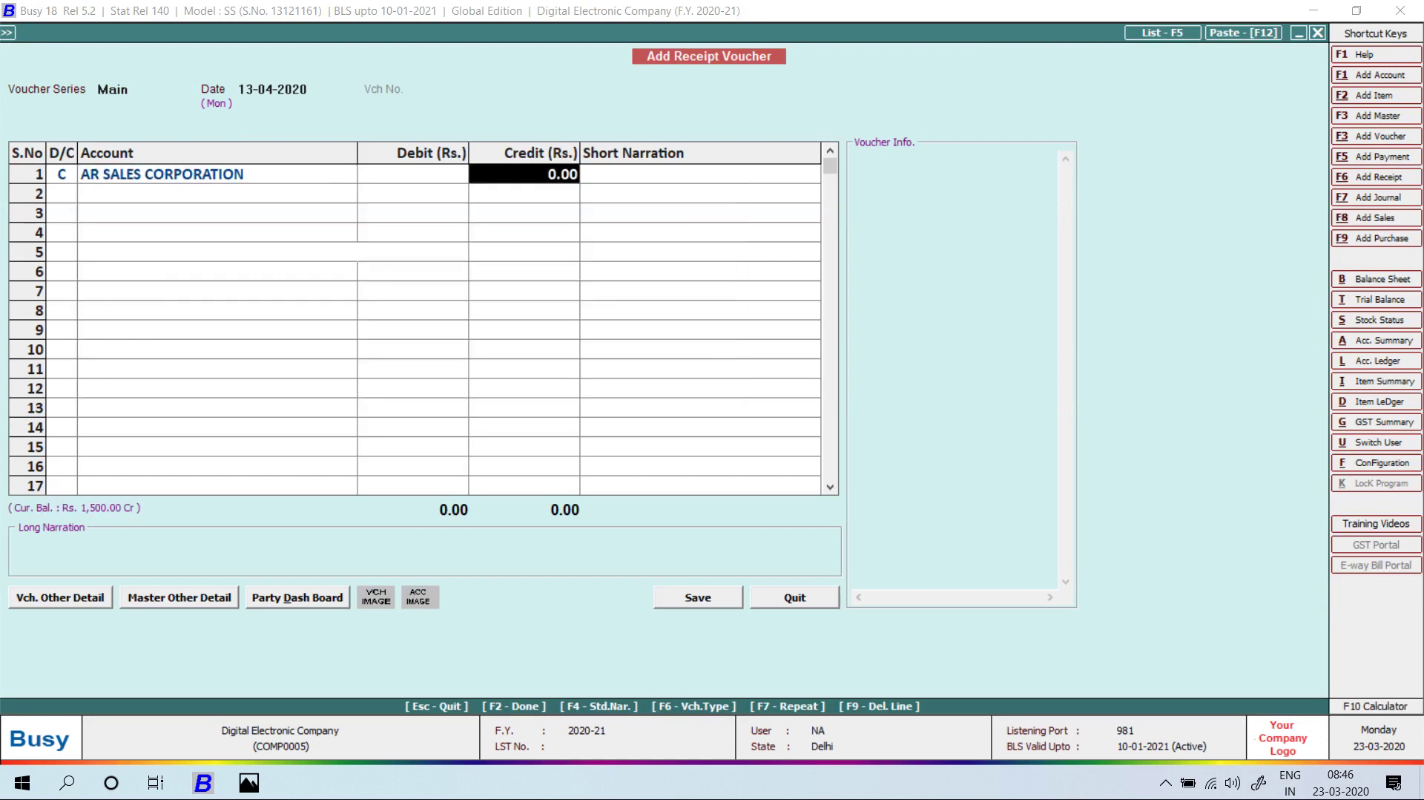
{"action": "type", "text": "20000"}
Debit PNB BANK with narration TRANSFER, save the receipt, and check the bank book photo.
{"action": "key", "text": "Return"}
{"action": "key", "text": "Return"}
{"action": "key", "text": "Return"}
{"action": "key", "text": "Return"}
{"action": "key", "text": "Return"}
{"action": "key", "text": "shift+Tab"}
{"action": "key", "text": "shift+Tab"}
{"action": "type", "text": "p"}
{"action": "key", "text": "Return"}
{"action": "key", "text": "Return"}
{"action": "type", "text": "tRANSFER"}
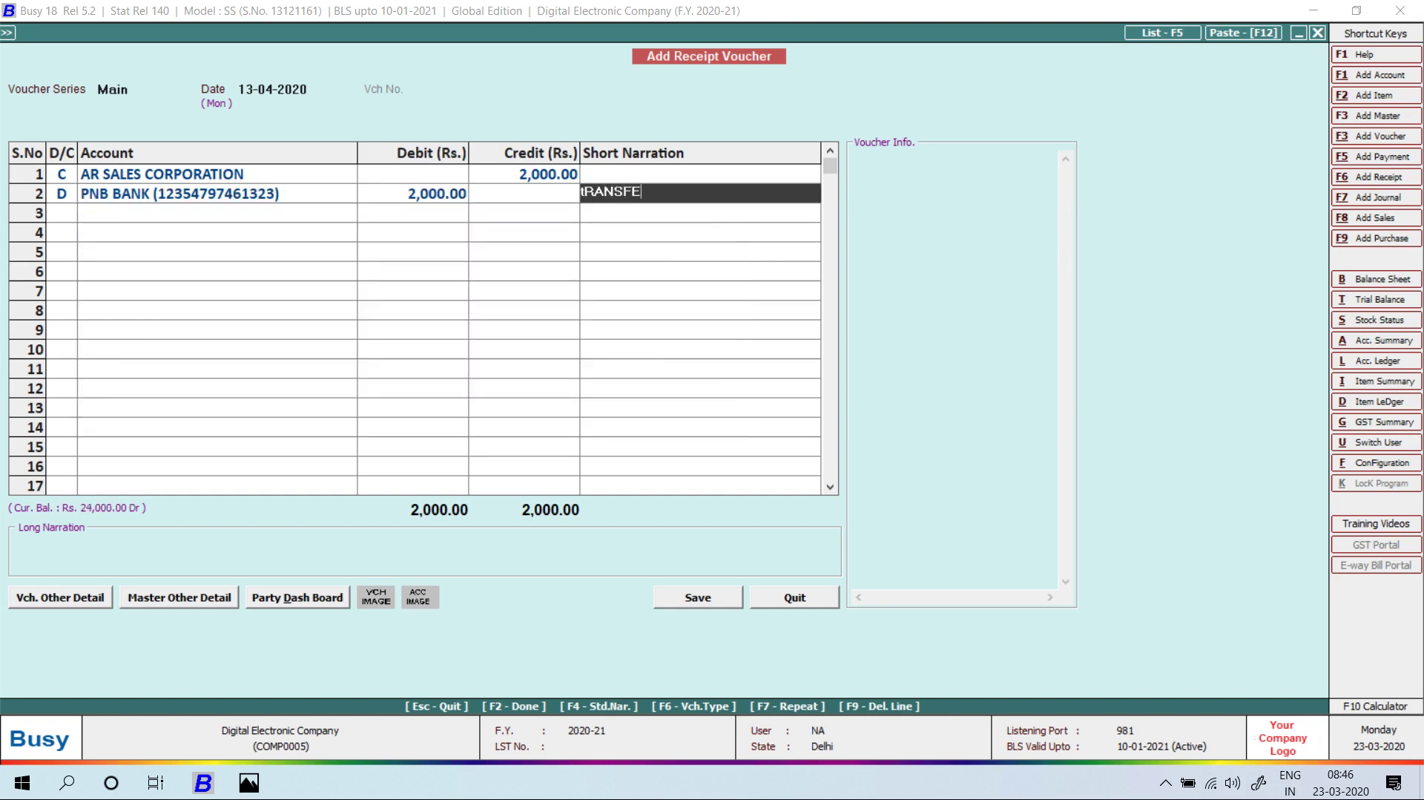
{"action": "key", "text": "Return"}
{"action": "key", "text": "Return"}
{"action": "key", "text": "Return"}
{"action": "key", "text": "Return"}
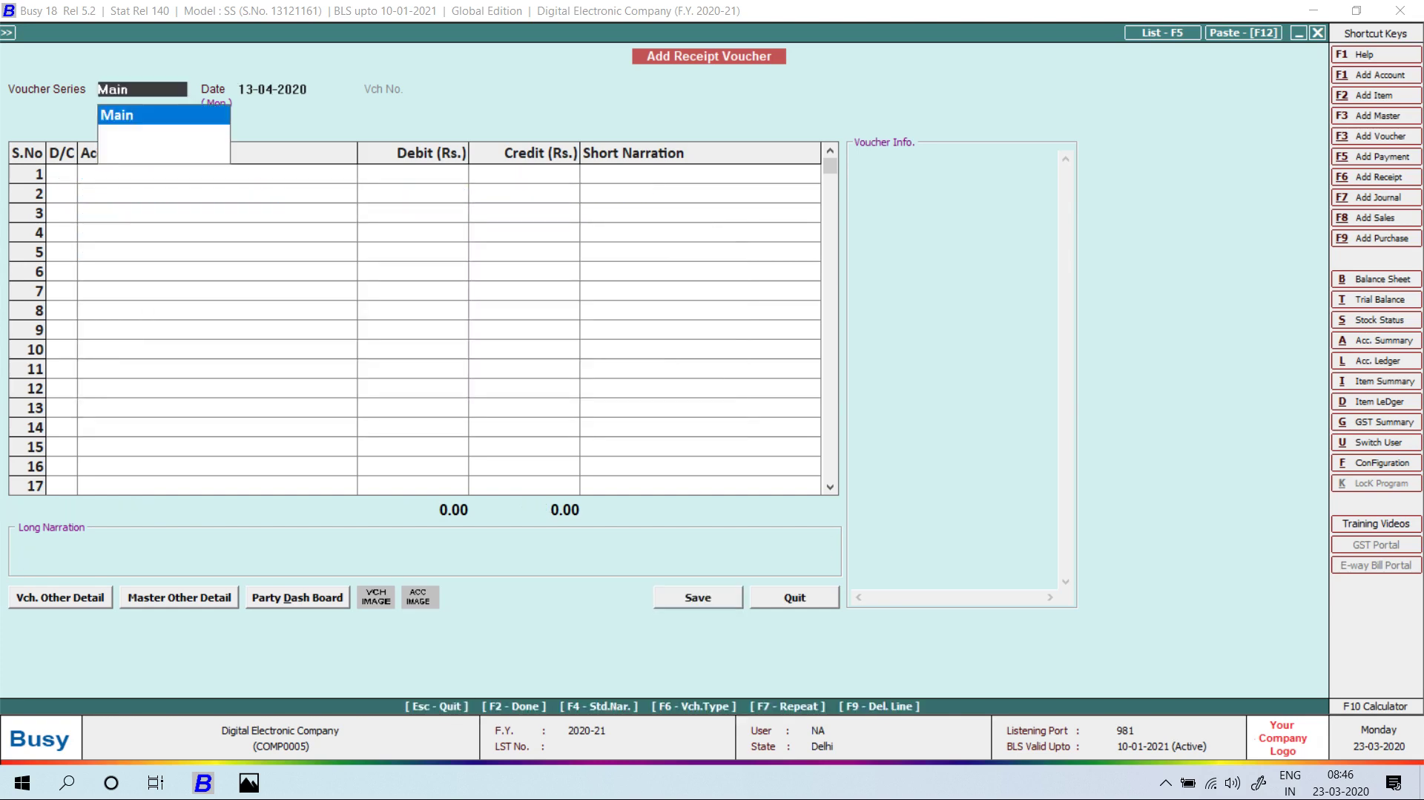
{"action": "key", "text": "alt+Tab"}
{"action": "scroll", "coordinate": [712, 405], "scroll_direction": "down", "scroll_amount": 3}
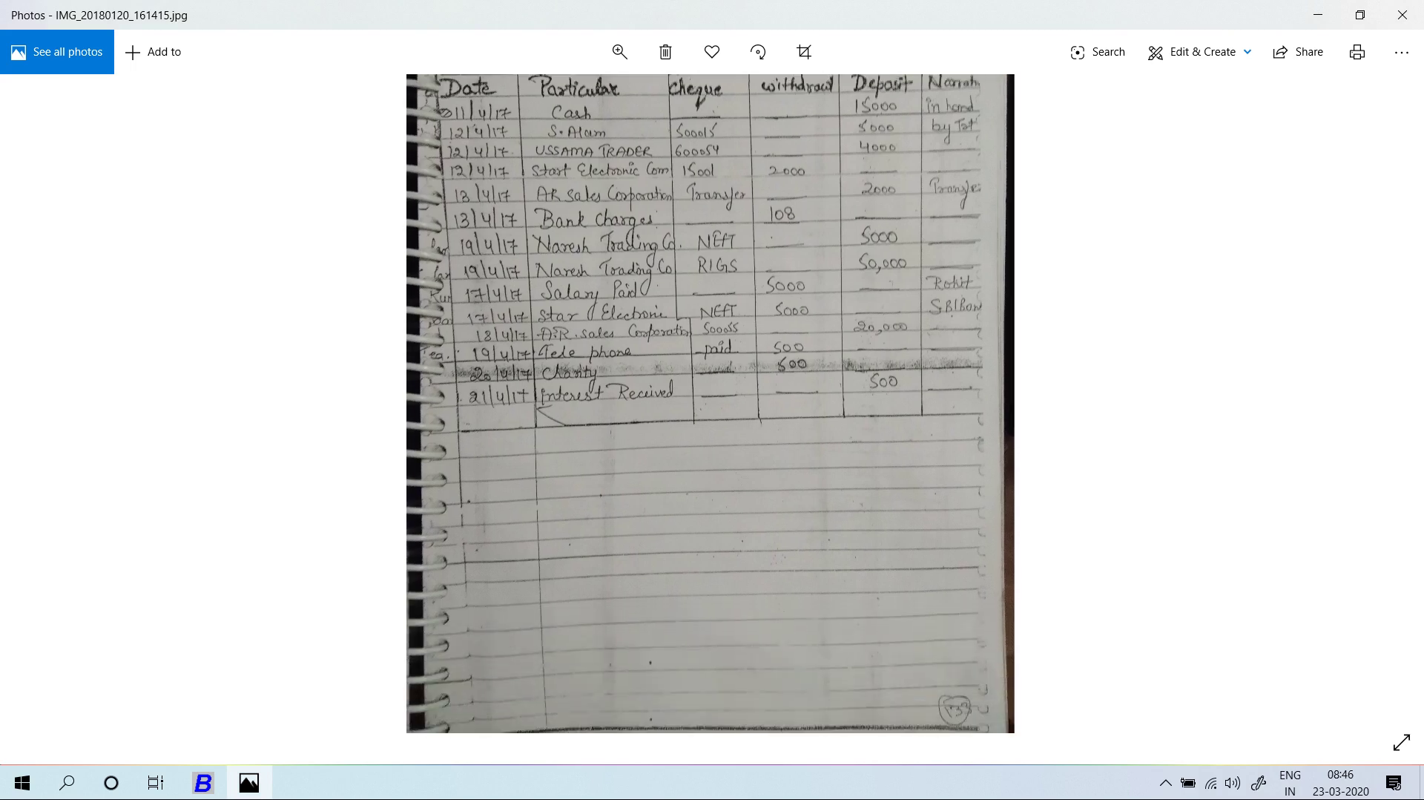
Recheck the bank-book photo, then close the empty Add Receipt Voucher back to the company main screen.
{"action": "key", "text": "alt+Tab"}
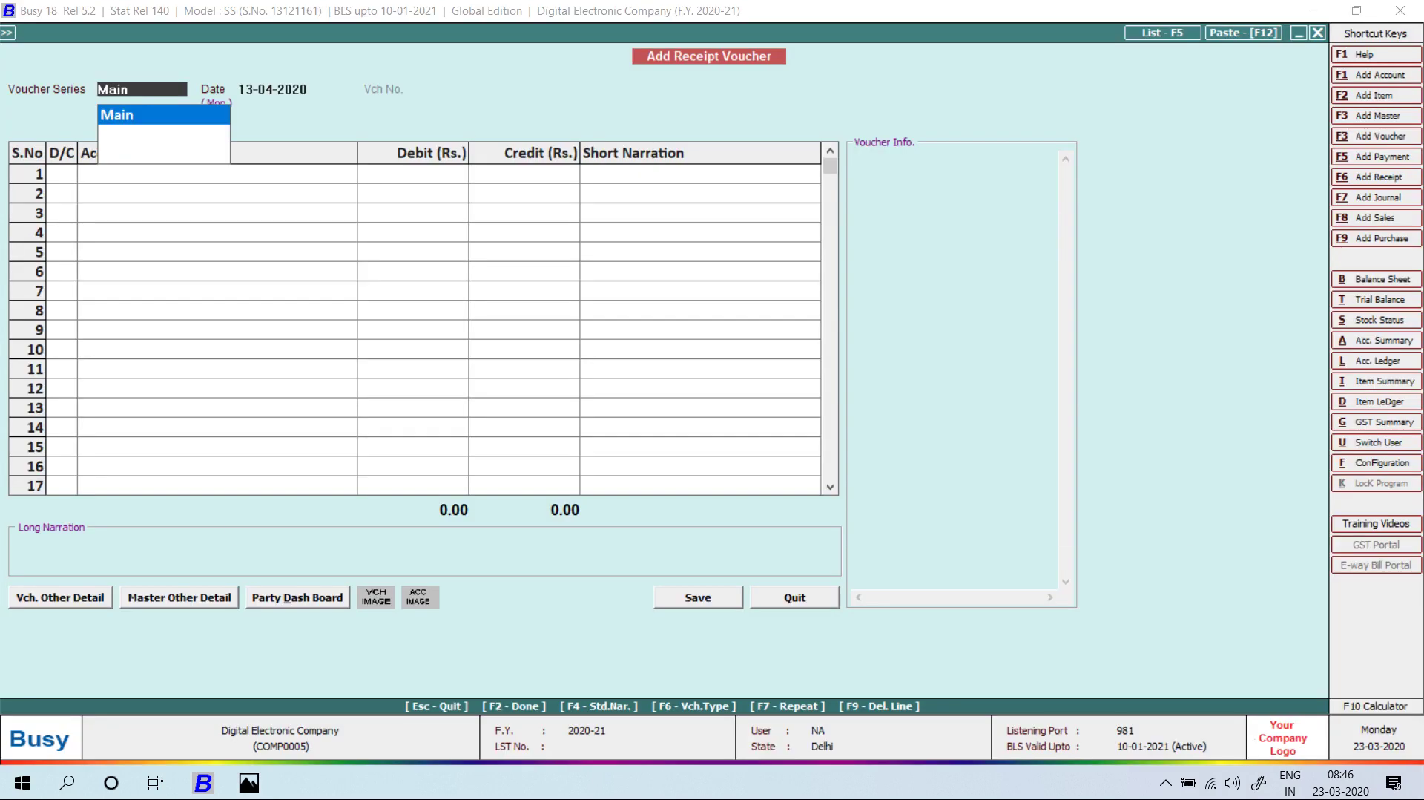
{"action": "key", "text": "alt+Tab"}
{"action": "key", "text": "alt+Tab"}
{"action": "key", "text": "alt+Tab"}
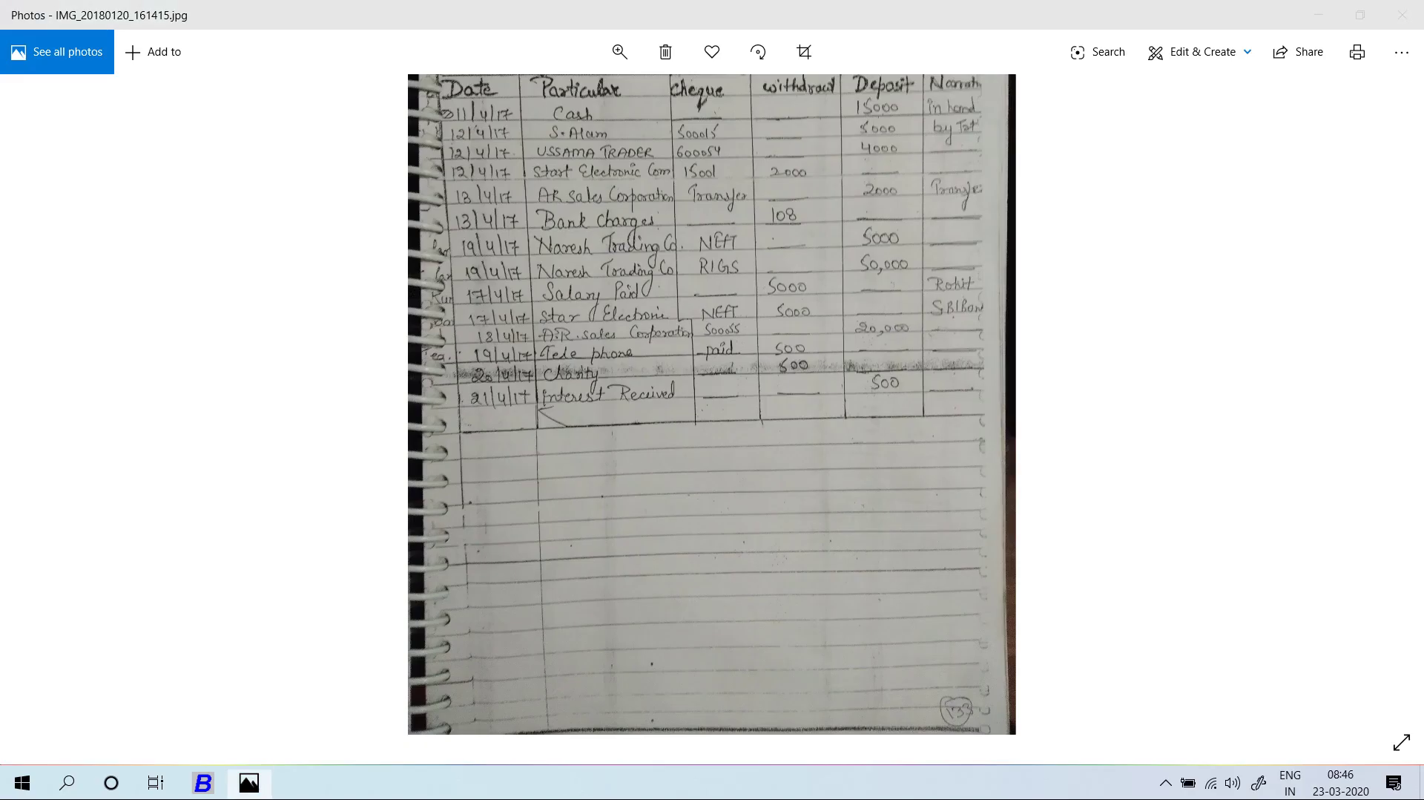
{"action": "key", "text": "alt+Tab"}
{"action": "key", "text": "Escape"}
{"action": "key", "text": "Escape"}
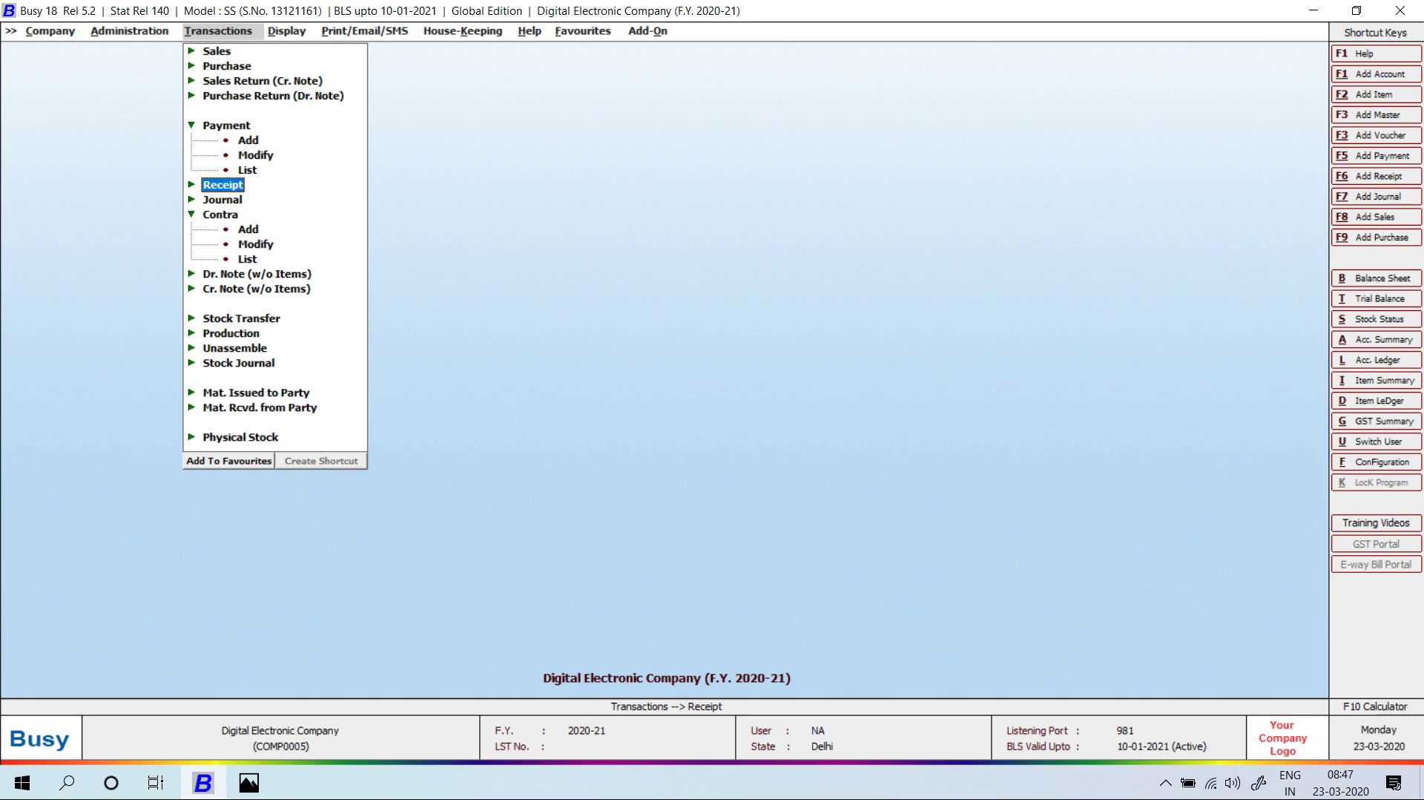
{"action": "key", "text": "alt+l"}
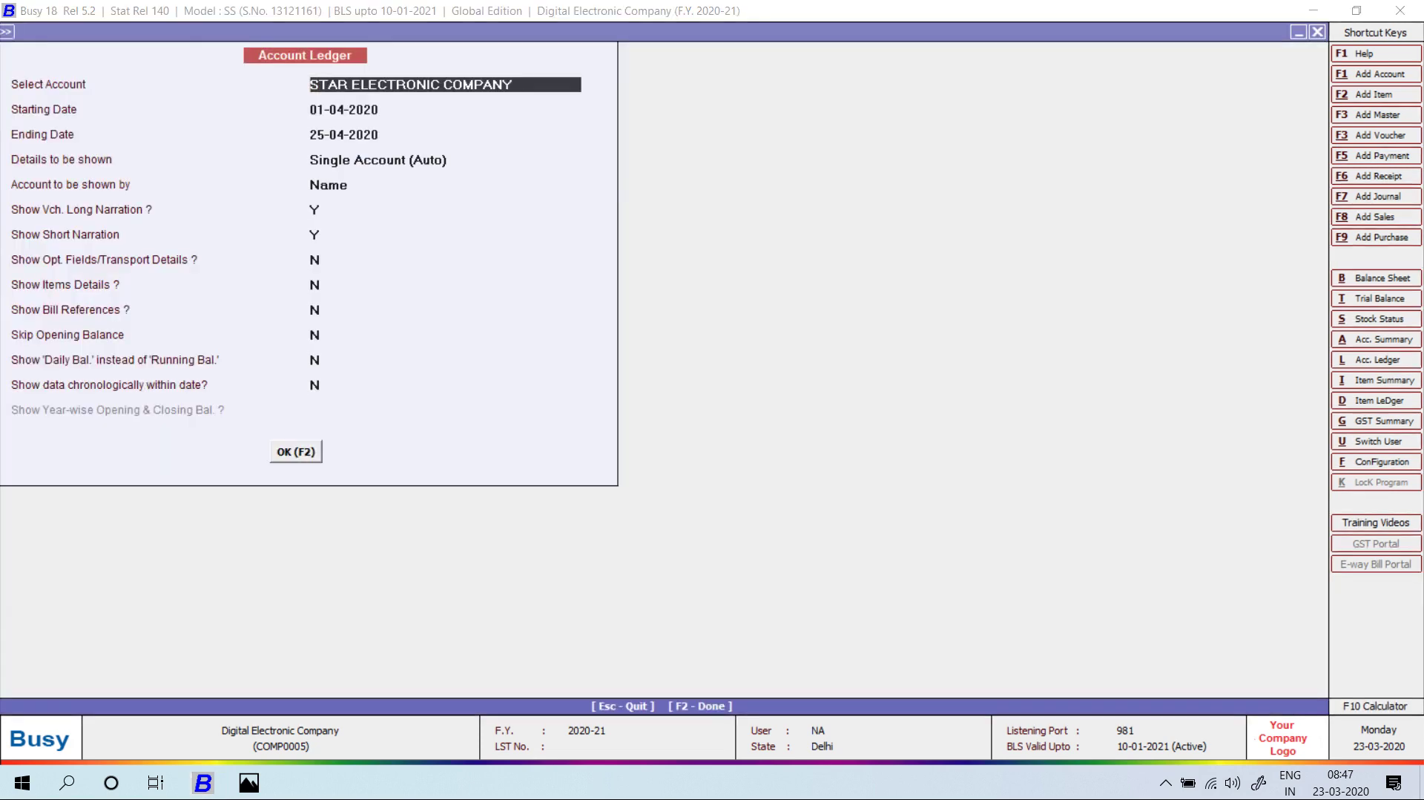
{"action": "key", "text": "Return"}
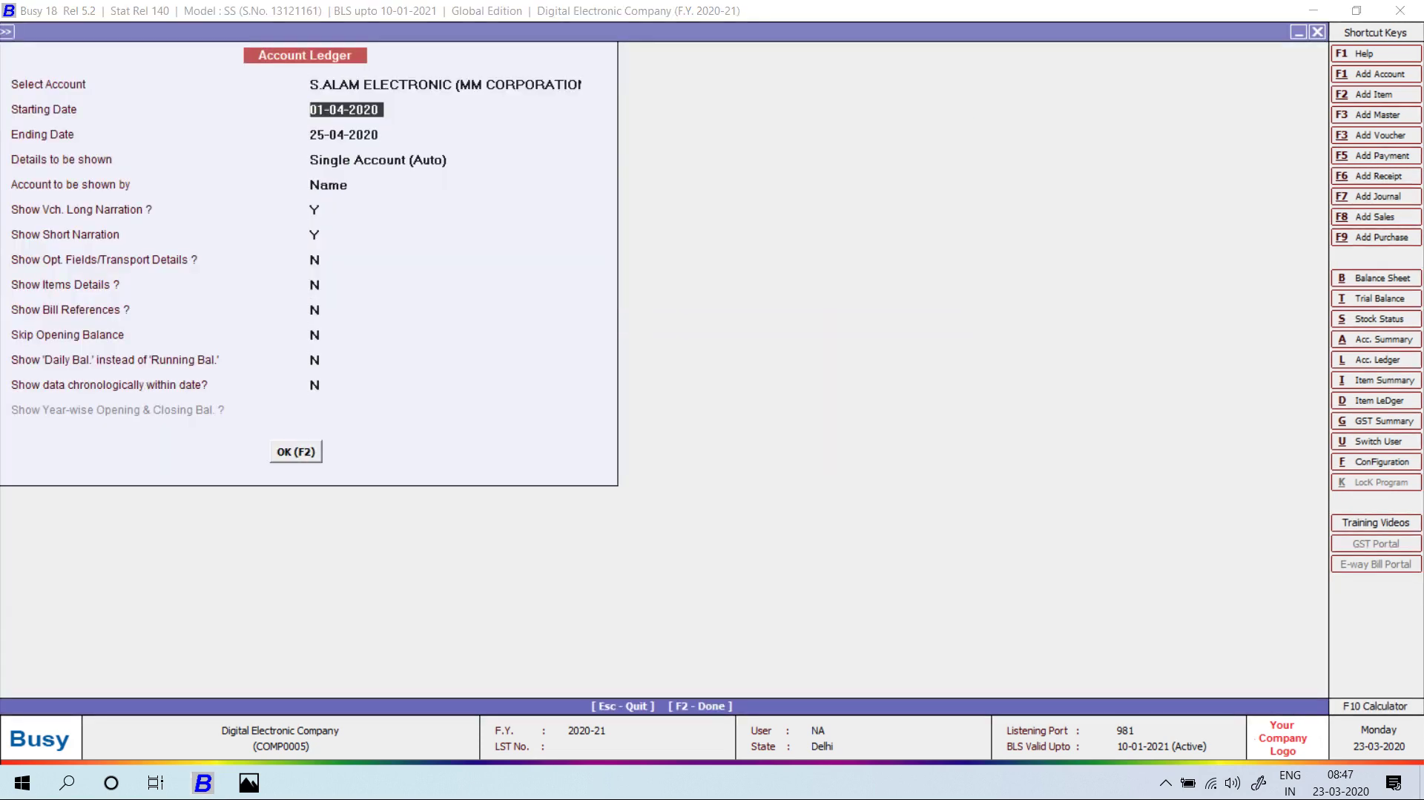
{"action": "key", "text": "F2"}
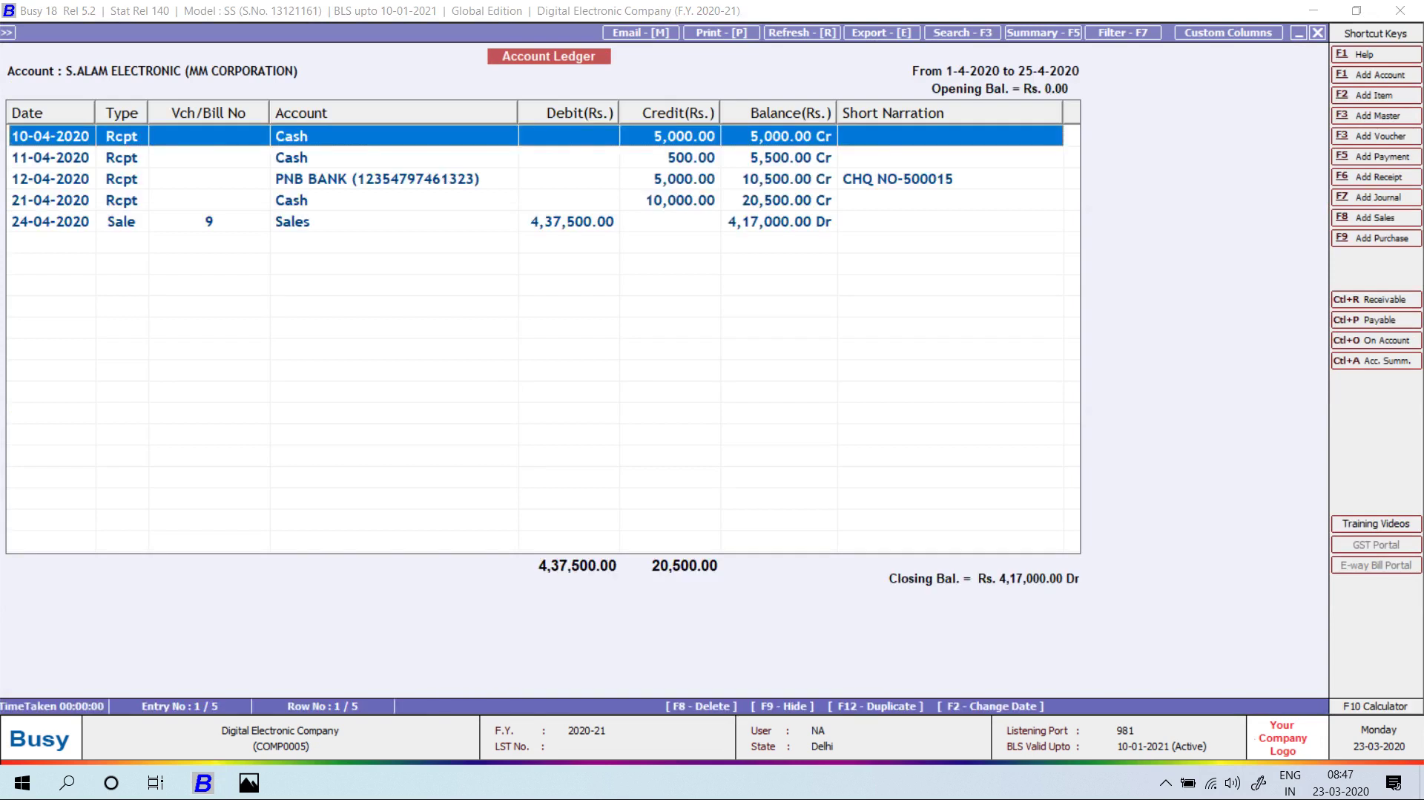
{"action": "key", "text": "Escape"}
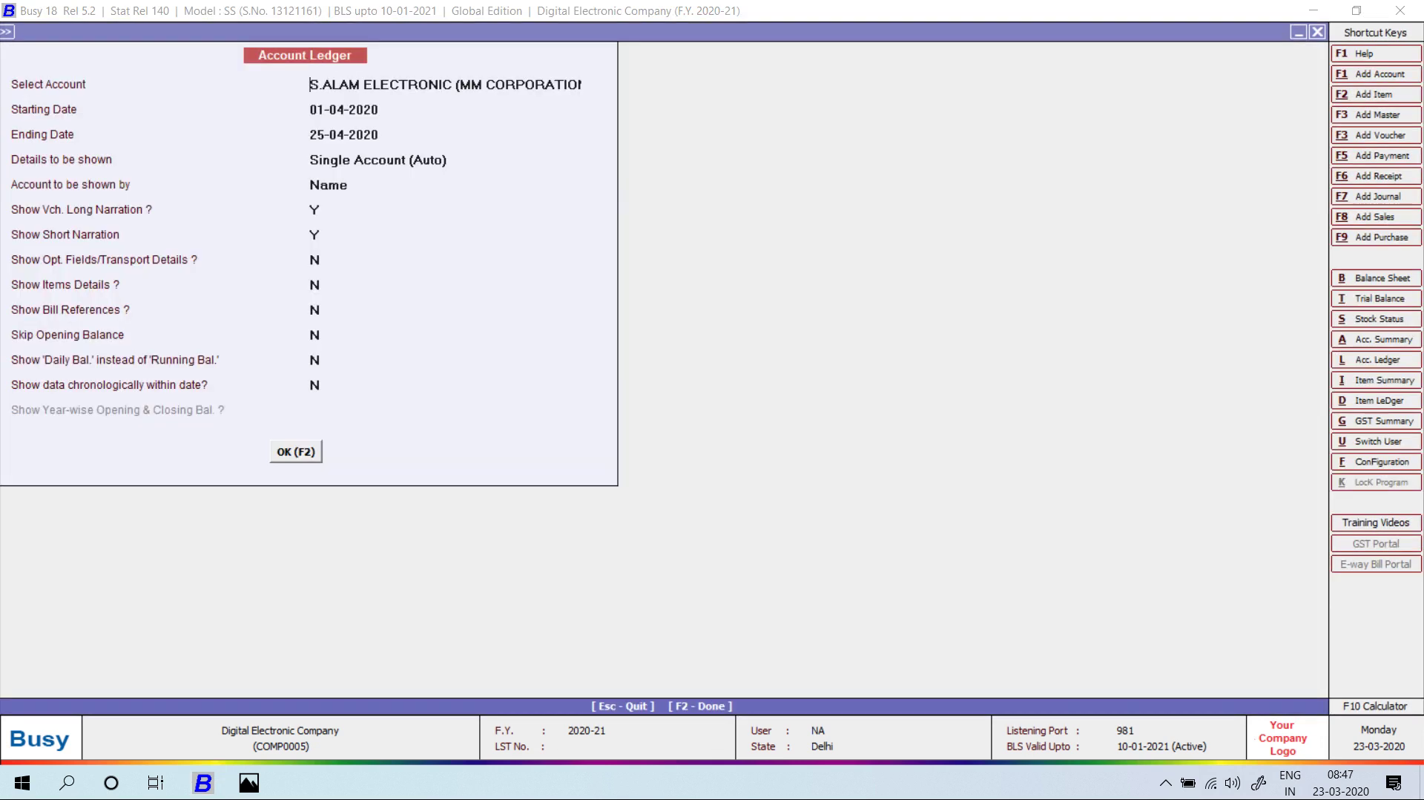
{"action": "type", "text": "STAR"}
{"action": "key", "text": "Return"}
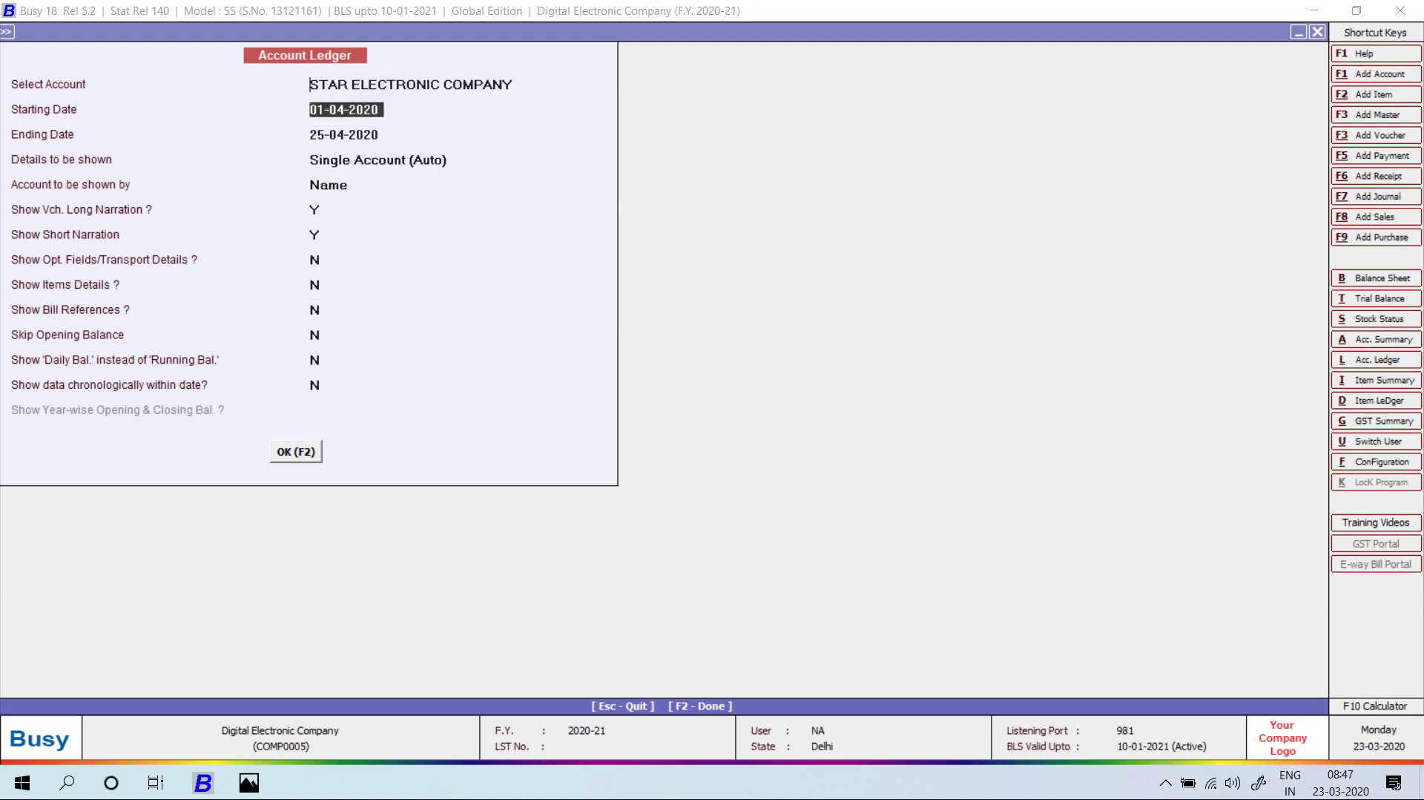
{"action": "key", "text": "F2"}
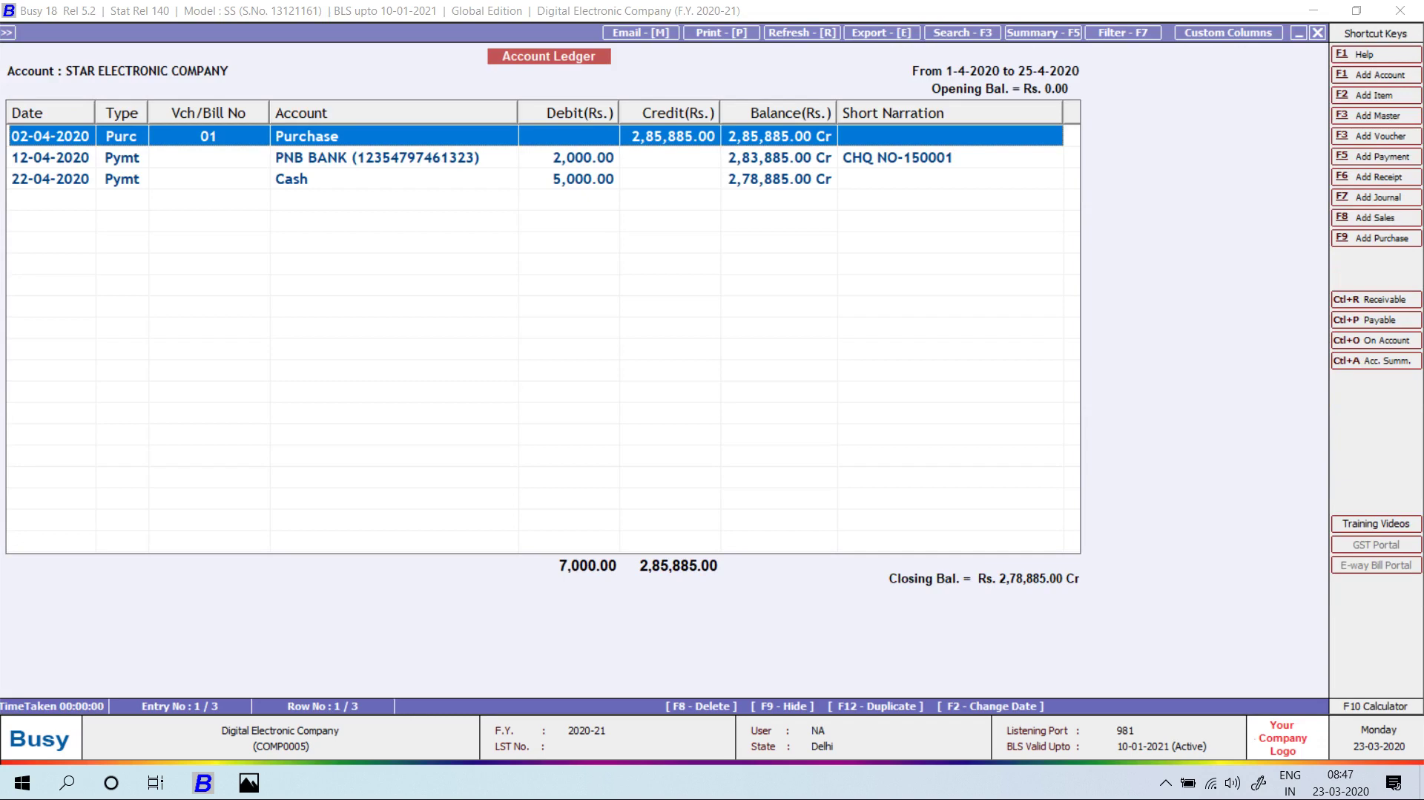
{"action": "key", "text": "Escape"}
{"action": "type", "text": "AR SALES CORPORATION"}
{"action": "key", "text": "Return"}
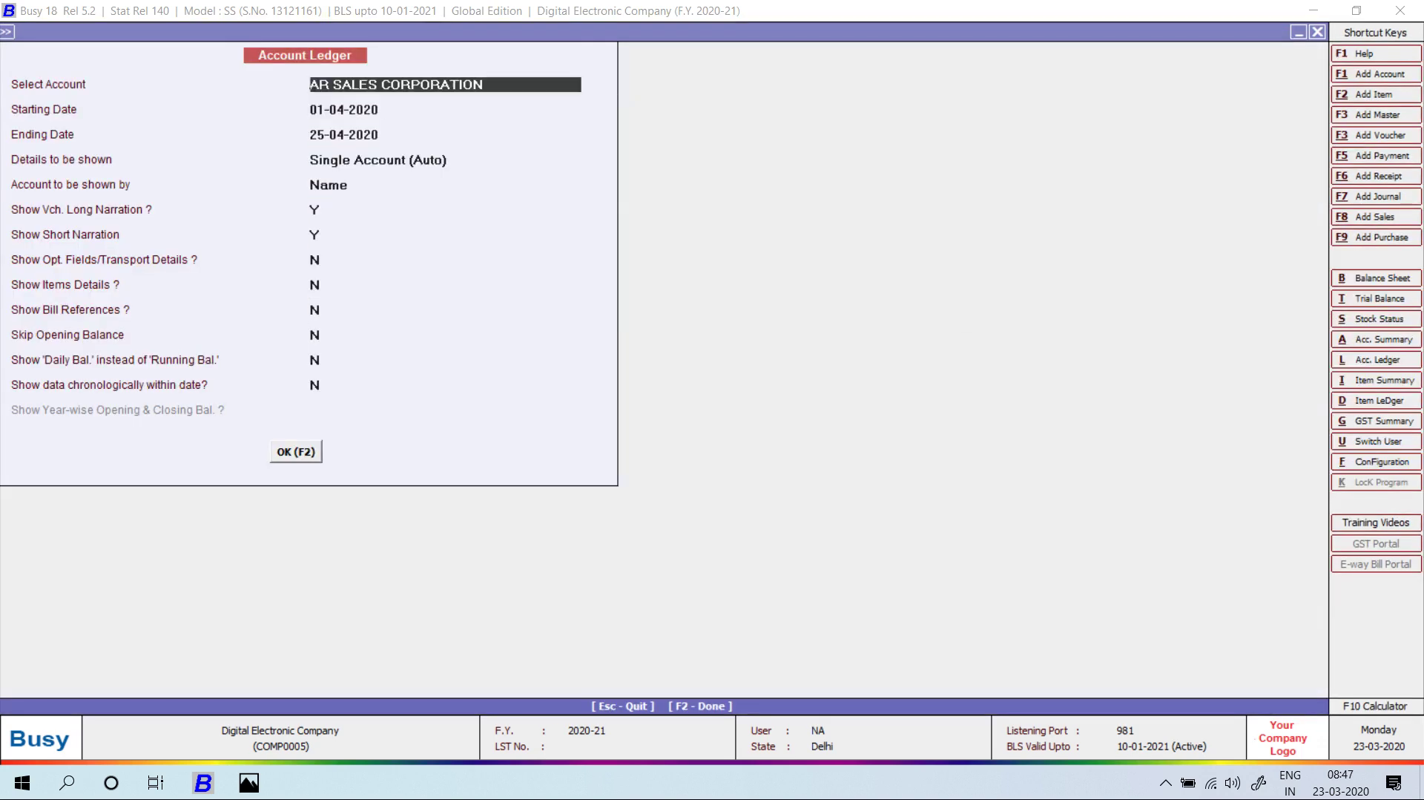
{"action": "key", "text": "F2"}
{"action": "key", "text": "Escape"}
{"action": "type", "text": "C"}
{"action": "key", "text": "BackSpace"}
{"action": "type", "text": "A"}
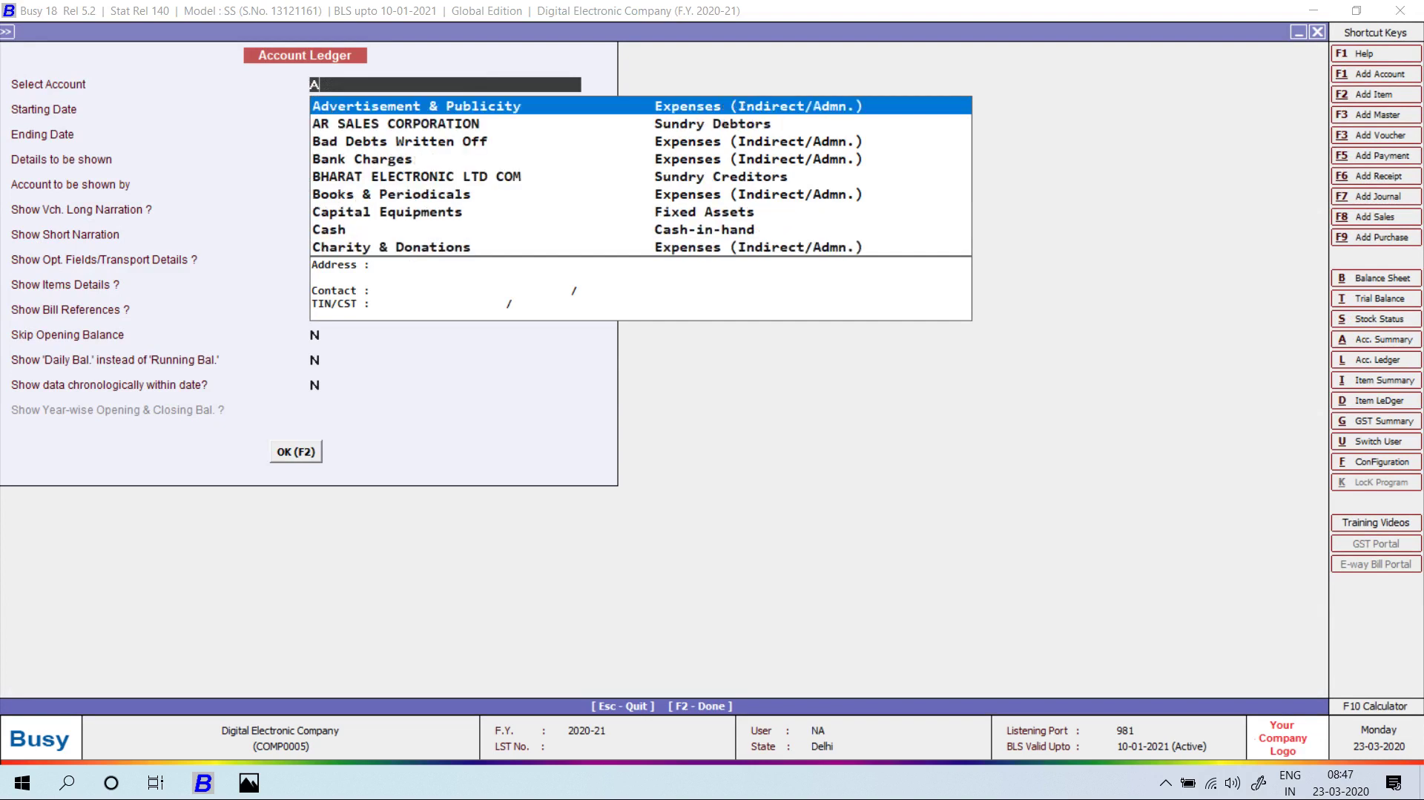
{"action": "key", "text": "Down"}
{"action": "key", "text": "Down"}
{"action": "key", "text": "Down"}
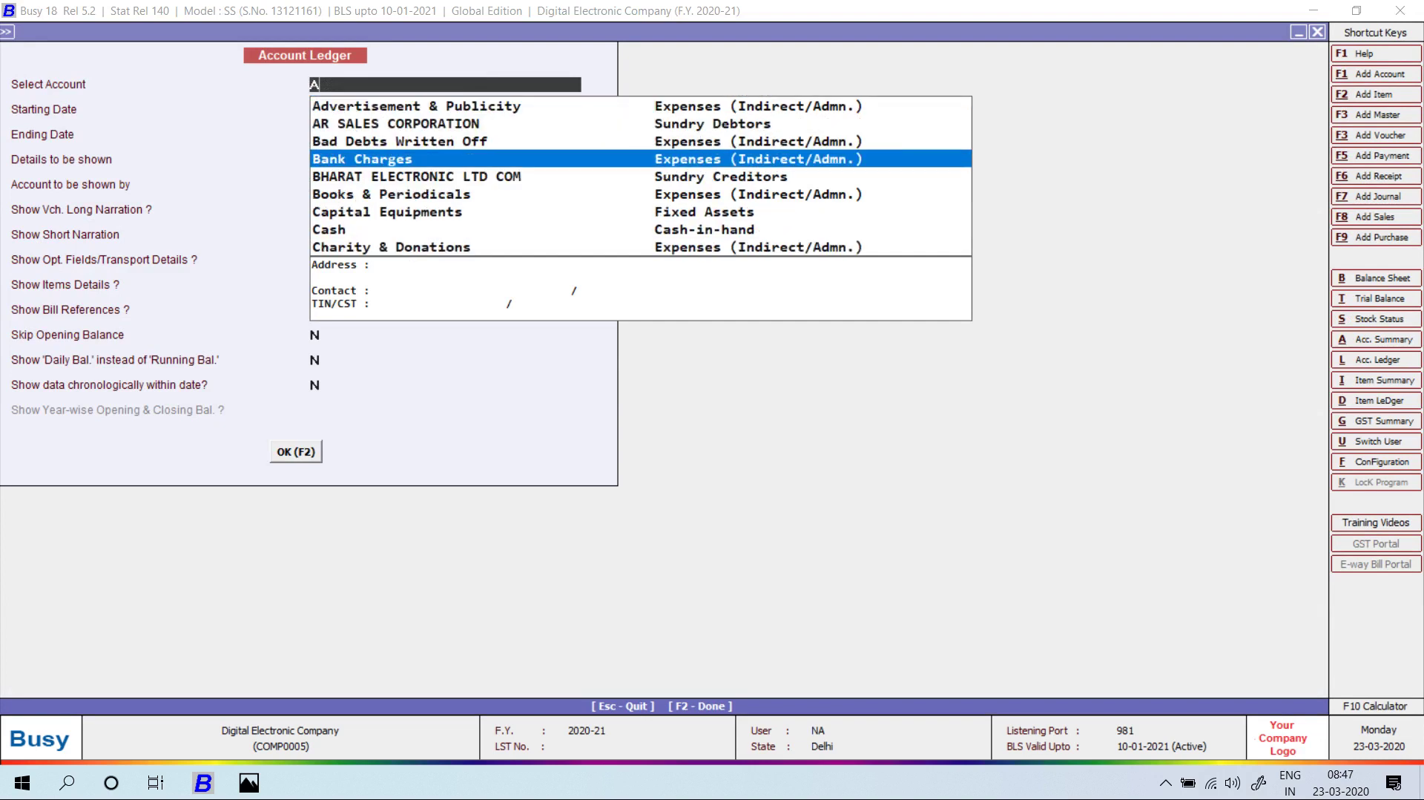
{"action": "key", "text": "BackSpace"}
{"action": "type", "text": "S"}
{"action": "key", "text": "Return"}
{"action": "key", "text": "F2"}
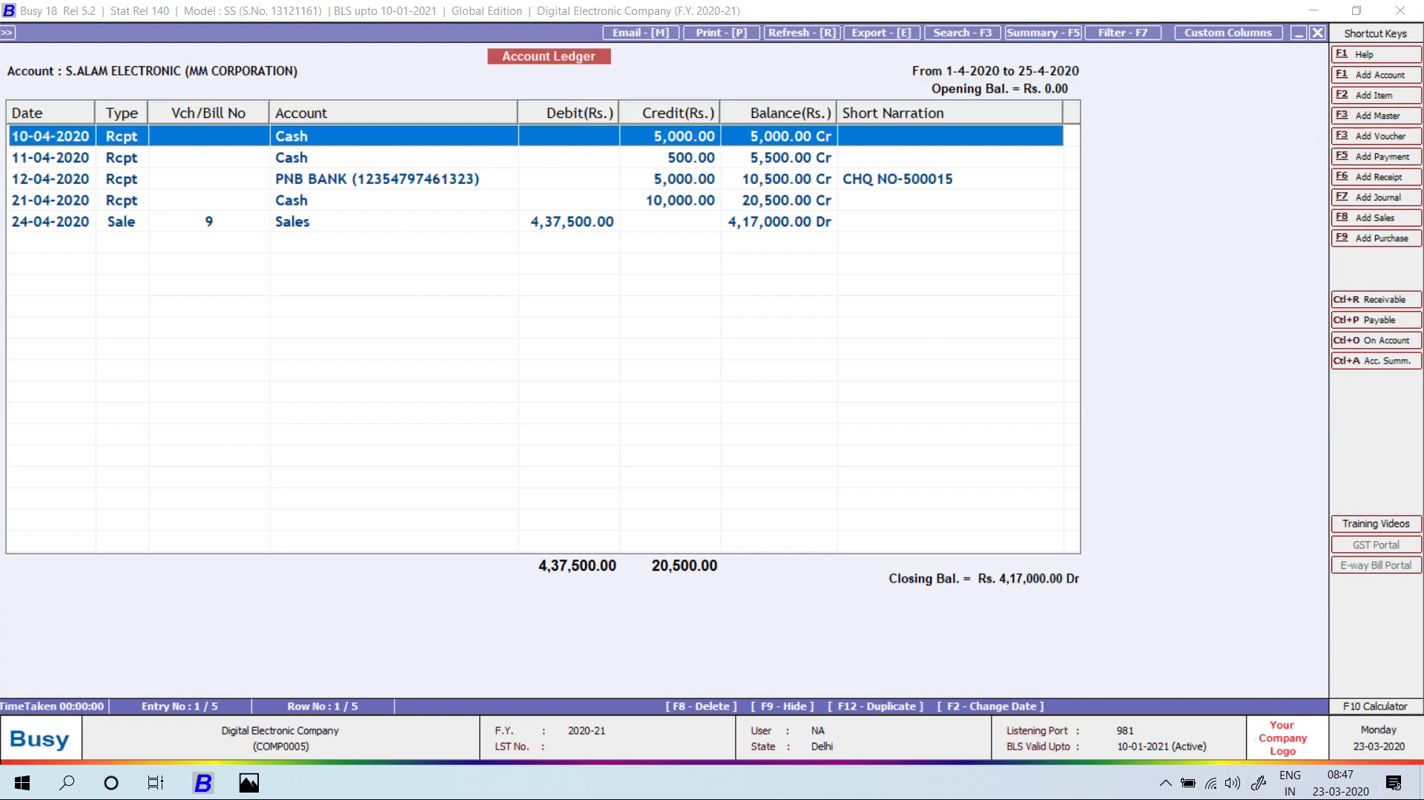
{"action": "key", "text": "p"}
{"action": "key", "text": "Return"}
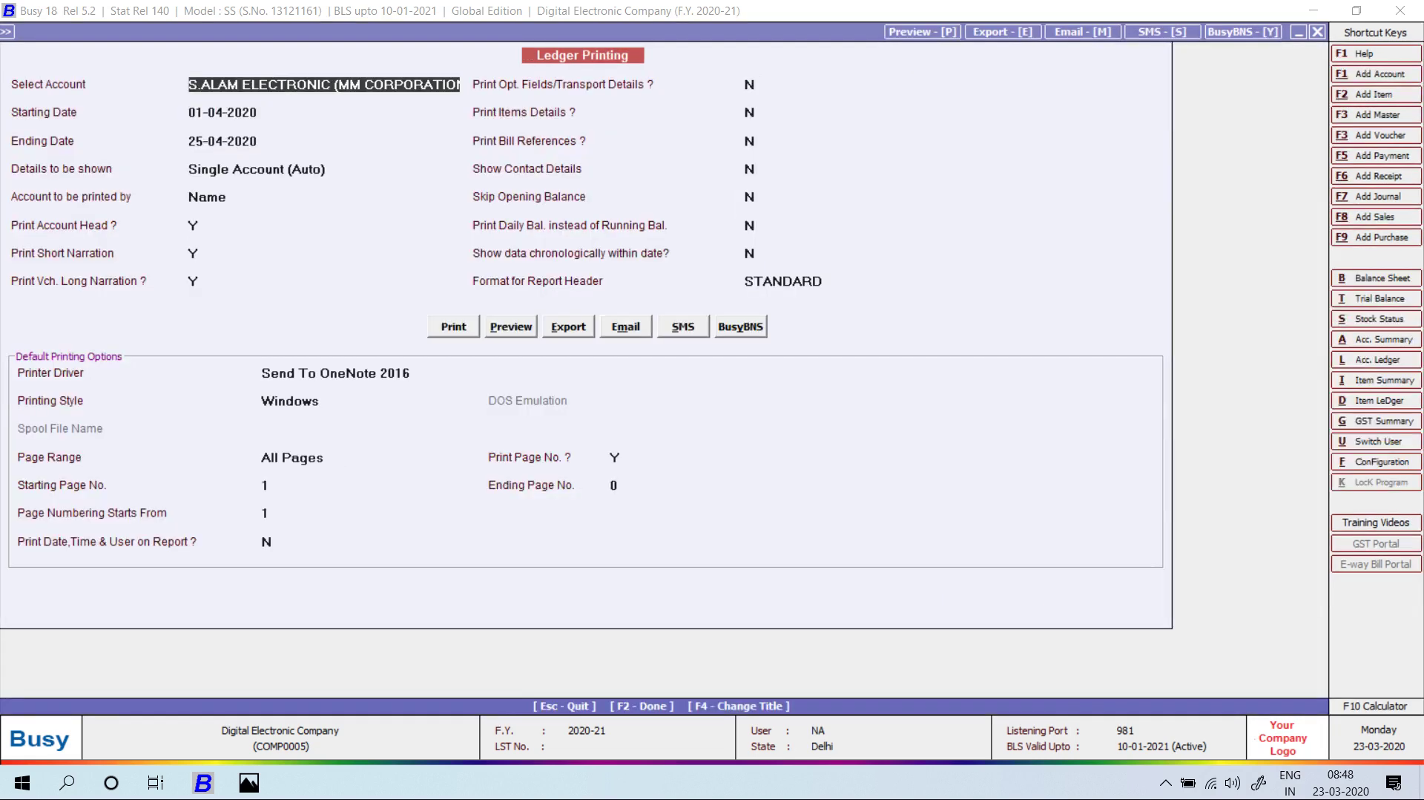
{"action": "key", "text": "alt+p"}
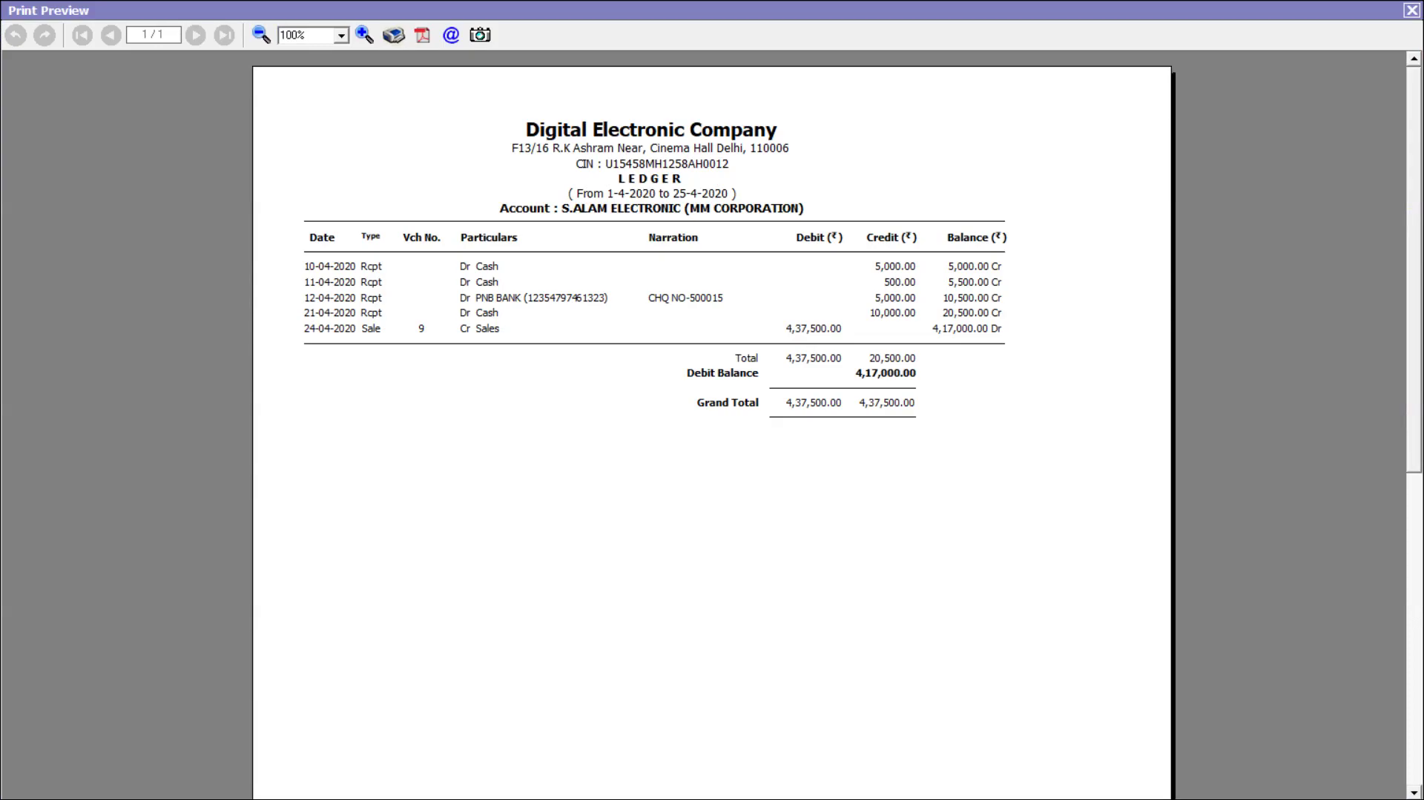
{"action": "key", "text": "Escape"}
{"action": "key", "text": "Escape"}
{"action": "key", "text": "Escape"}
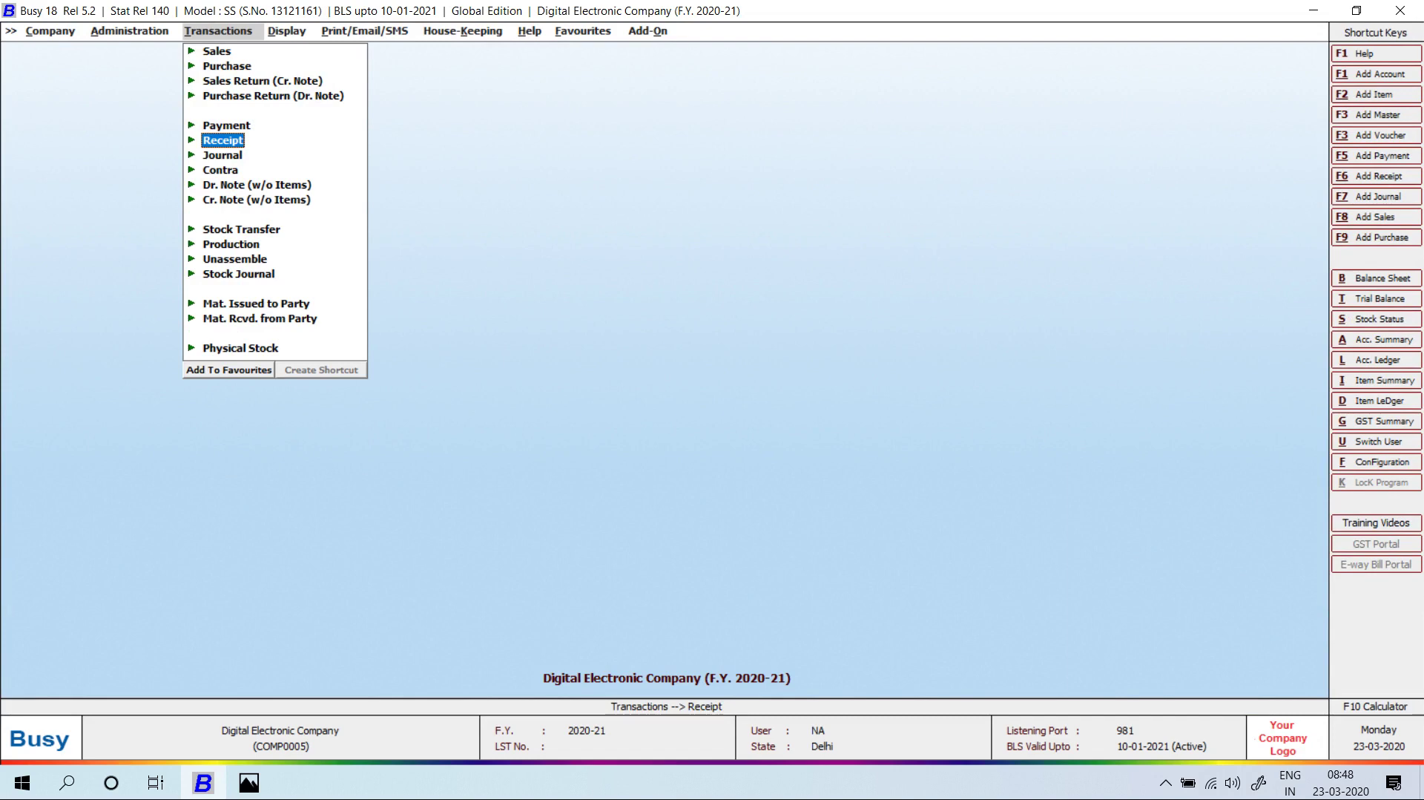
{"action": "key", "text": "alt+i"}
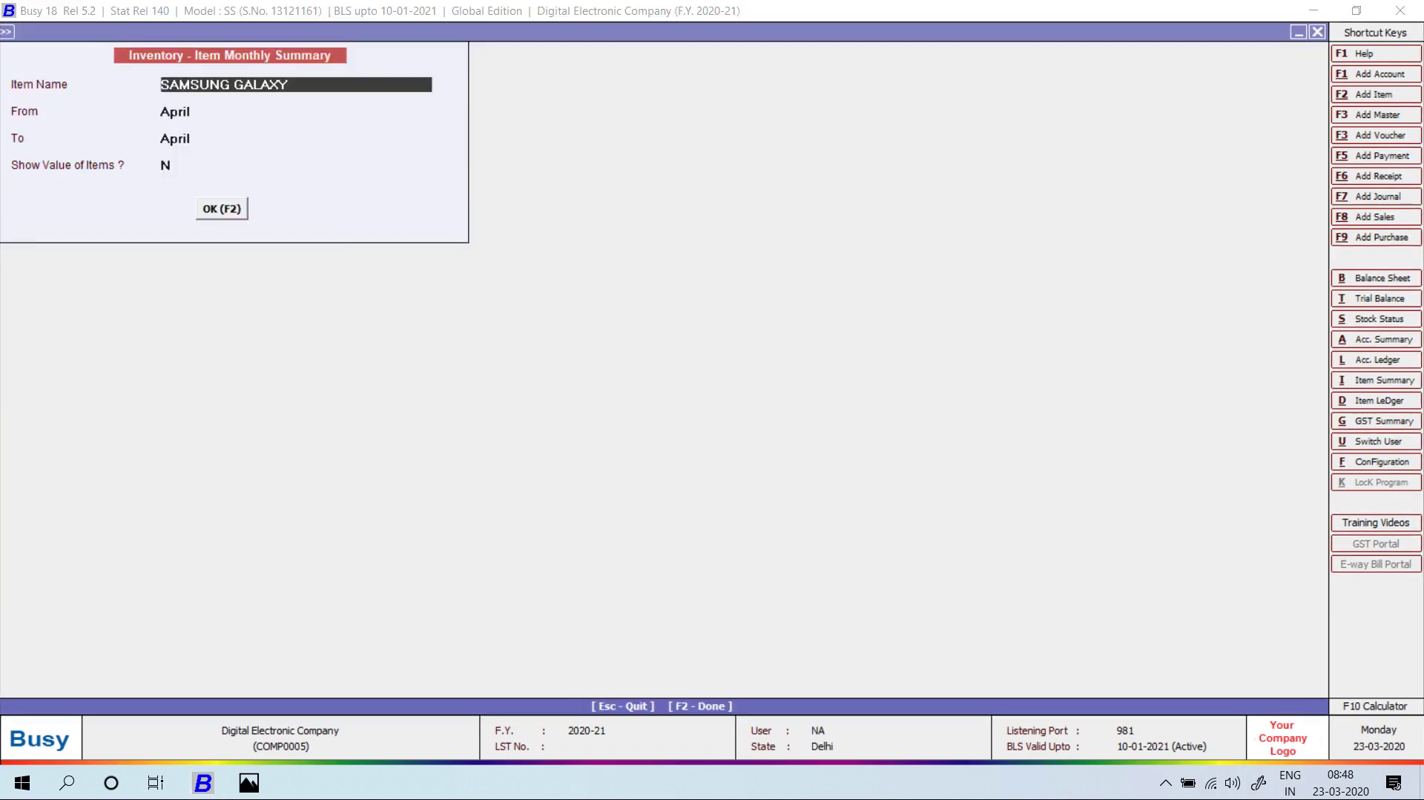
{"action": "type", "text": "202"}
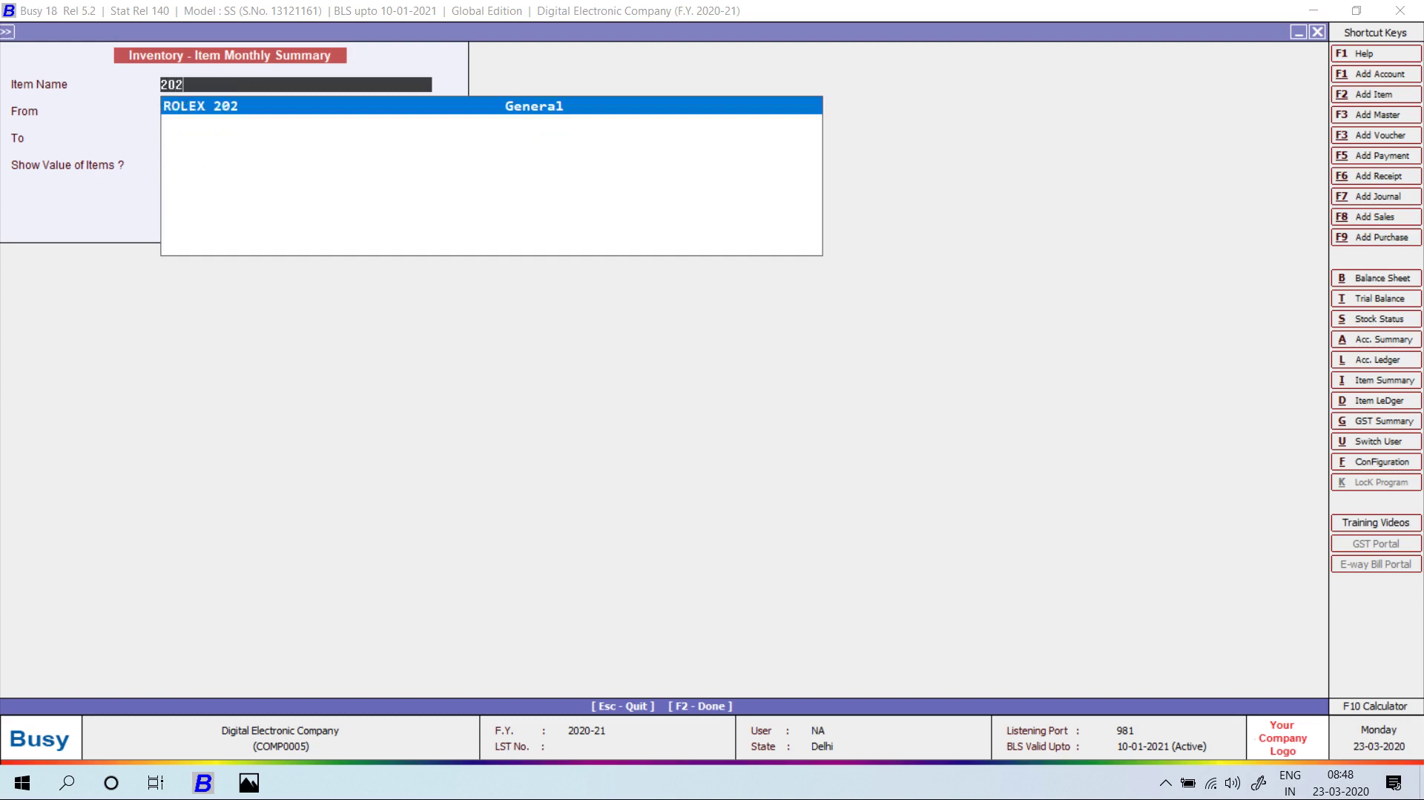
{"action": "key", "text": "Return"}
{"action": "key", "text": "F2"}
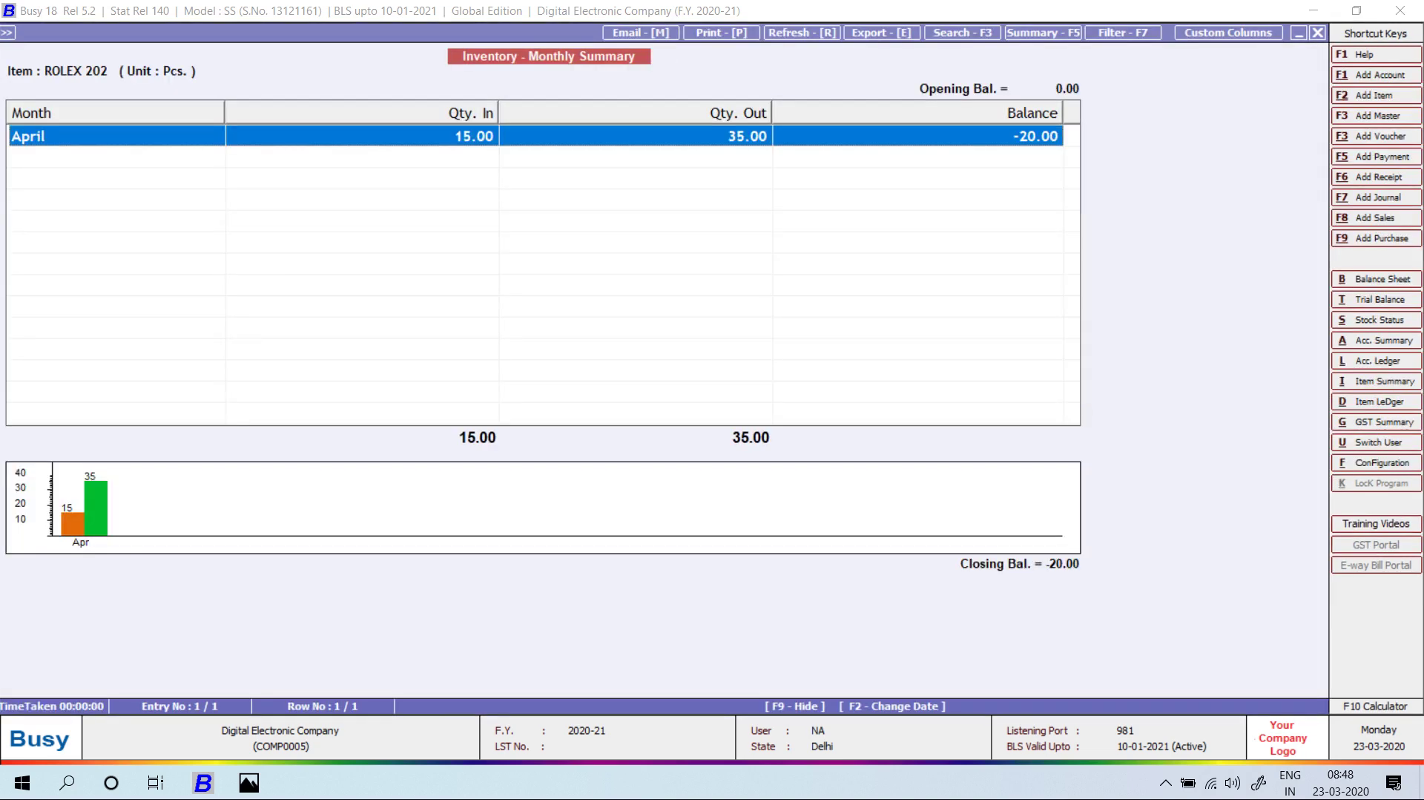
{"action": "key", "text": "Escape"}
{"action": "key", "text": "Escape"}
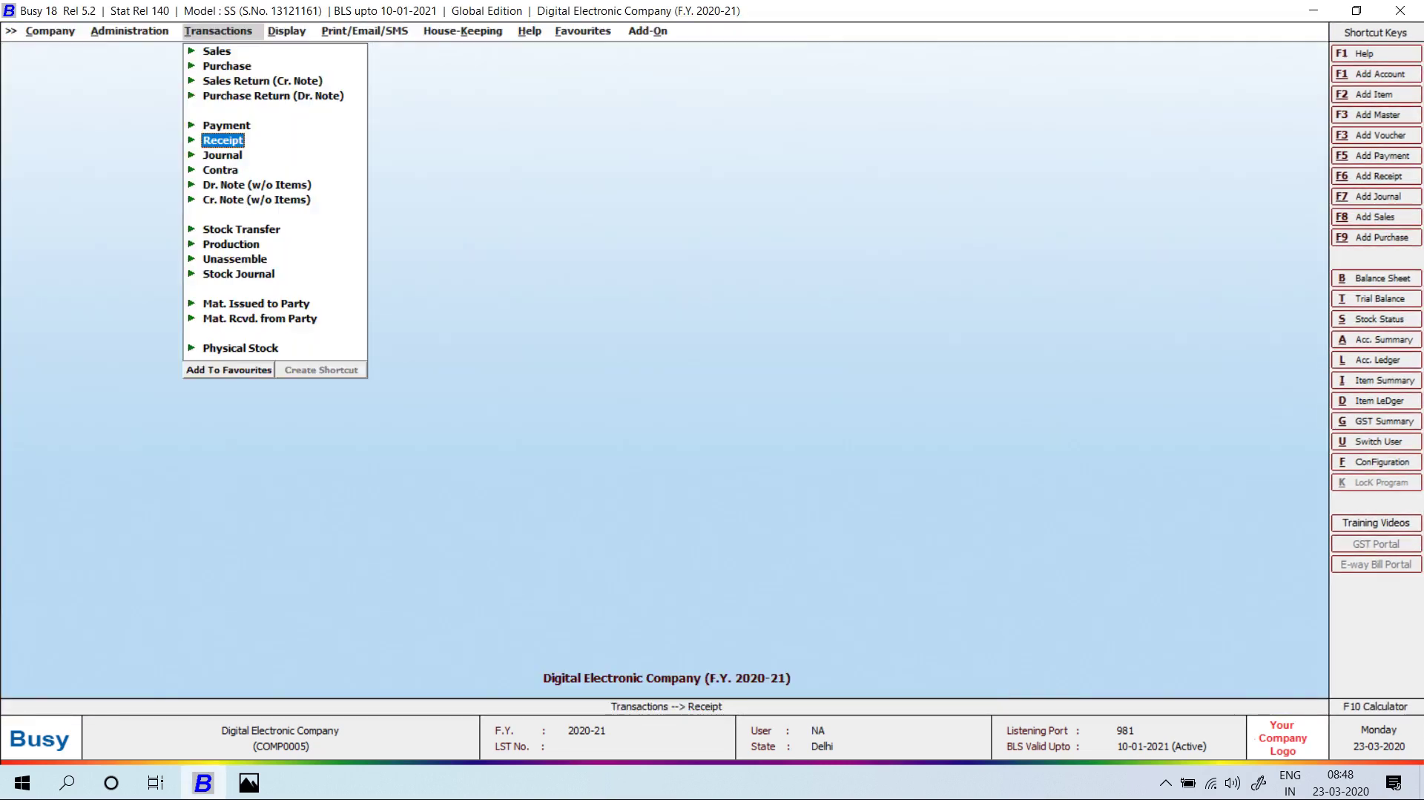
{"action": "type", "text": "l"}
{"action": "type", "text": "CAS"}
{"action": "key", "text": "Return"}
{"action": "key", "text": "F2"}
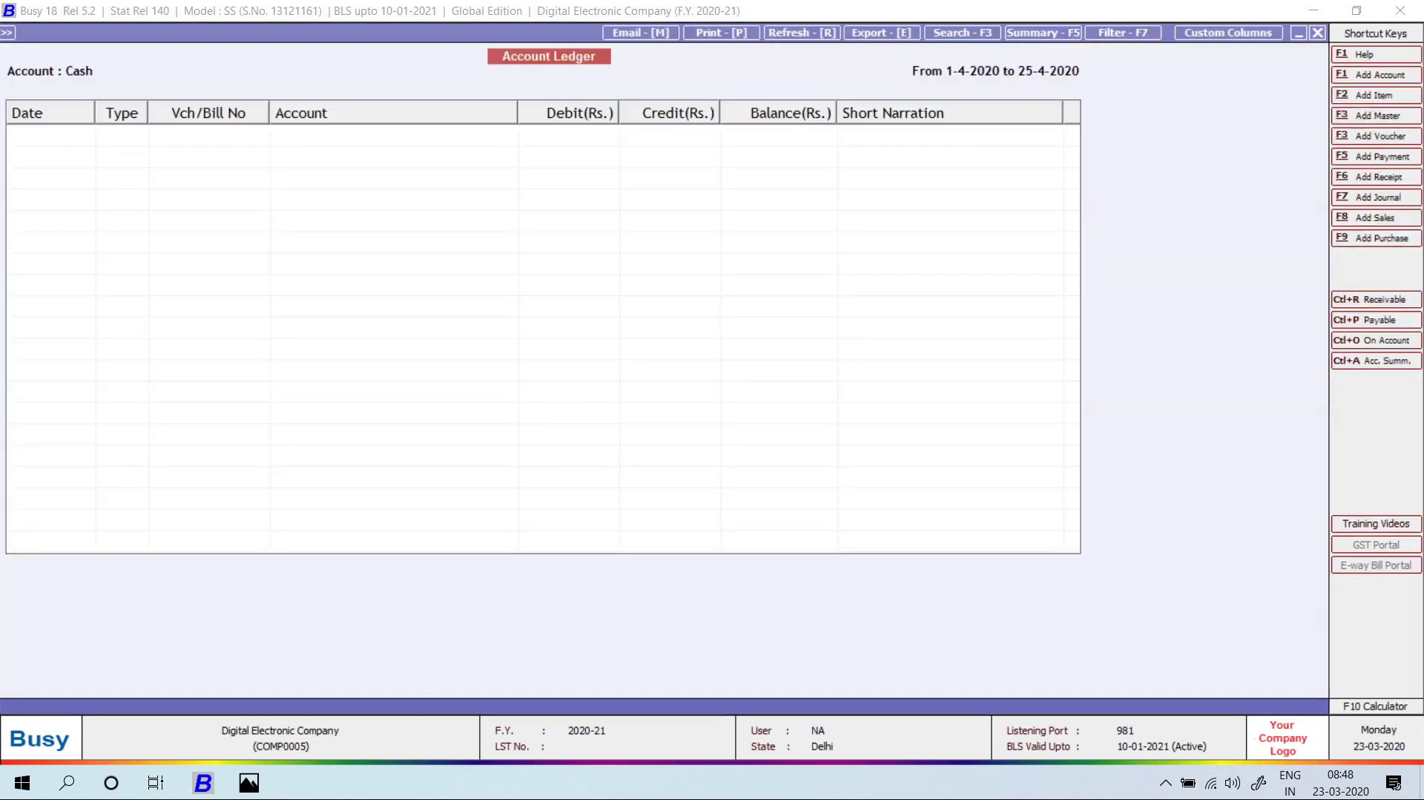
{"action": "key", "text": "Down"}
{"action": "key", "text": "Down"}
{"action": "key", "text": "Down"}
{"action": "key", "text": "Down"}
{"action": "key", "text": "Down"}
{"action": "key", "text": "Down"}
{"action": "key", "text": "Down"}
{"action": "key", "text": "Down"}
{"action": "key", "text": "Down"}
{"action": "key", "text": "Down"}
{"action": "key", "text": "Down"}
{"action": "key", "text": "Down"}
{"action": "key", "text": "Down"}
{"action": "key", "text": "Down"}
{"action": "key", "text": "Down"}
{"action": "key", "text": "Down"}
{"action": "key", "text": "Down"}
{"action": "key", "text": "Down"}
{"action": "key", "text": "Down"}
{"action": "key", "text": "Down"}
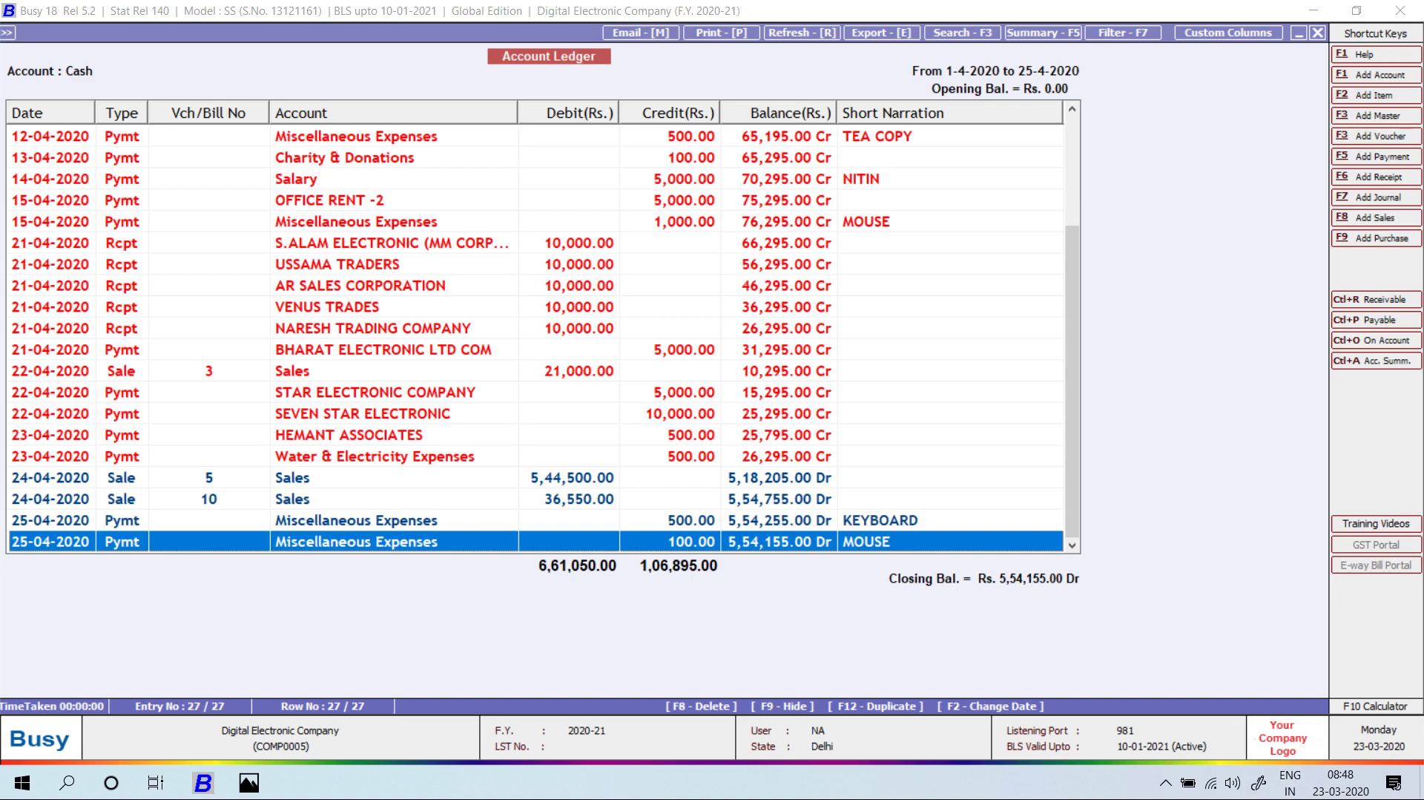
{"action": "key", "text": "Up"}
{"action": "key", "text": "Up"}
{"action": "key", "text": "Up"}
{"action": "key", "text": "Up"}
{"action": "key", "text": "Up"}
{"action": "key", "text": "Up"}
{"action": "key", "text": "Up"}
{"action": "key", "text": "Up"}
{"action": "key", "text": "Up"}
{"action": "key", "text": "Up"}
{"action": "key", "text": "Up"}
{"action": "key", "text": "Up"}
{"action": "key", "text": "Up"}
{"action": "key", "text": "Up"}
{"action": "key", "text": "Up"}
{"action": "key", "text": "Up"}
{"action": "key", "text": "Up"}
{"action": "key", "text": "Up"}
{"action": "key", "text": "Up"}
{"action": "key", "text": "Up"}
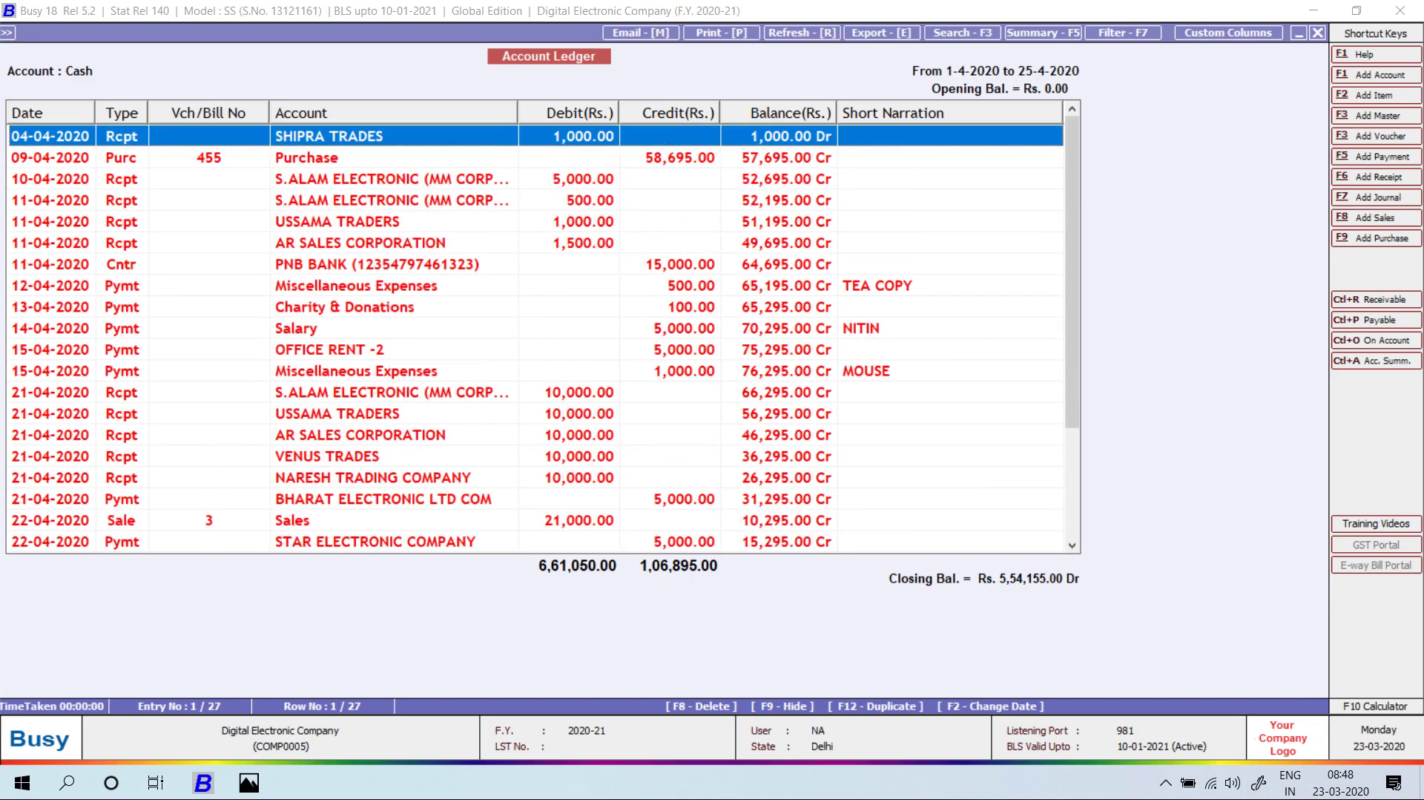
{"action": "key", "text": "Escape"}
{"action": "key", "text": "Escape"}
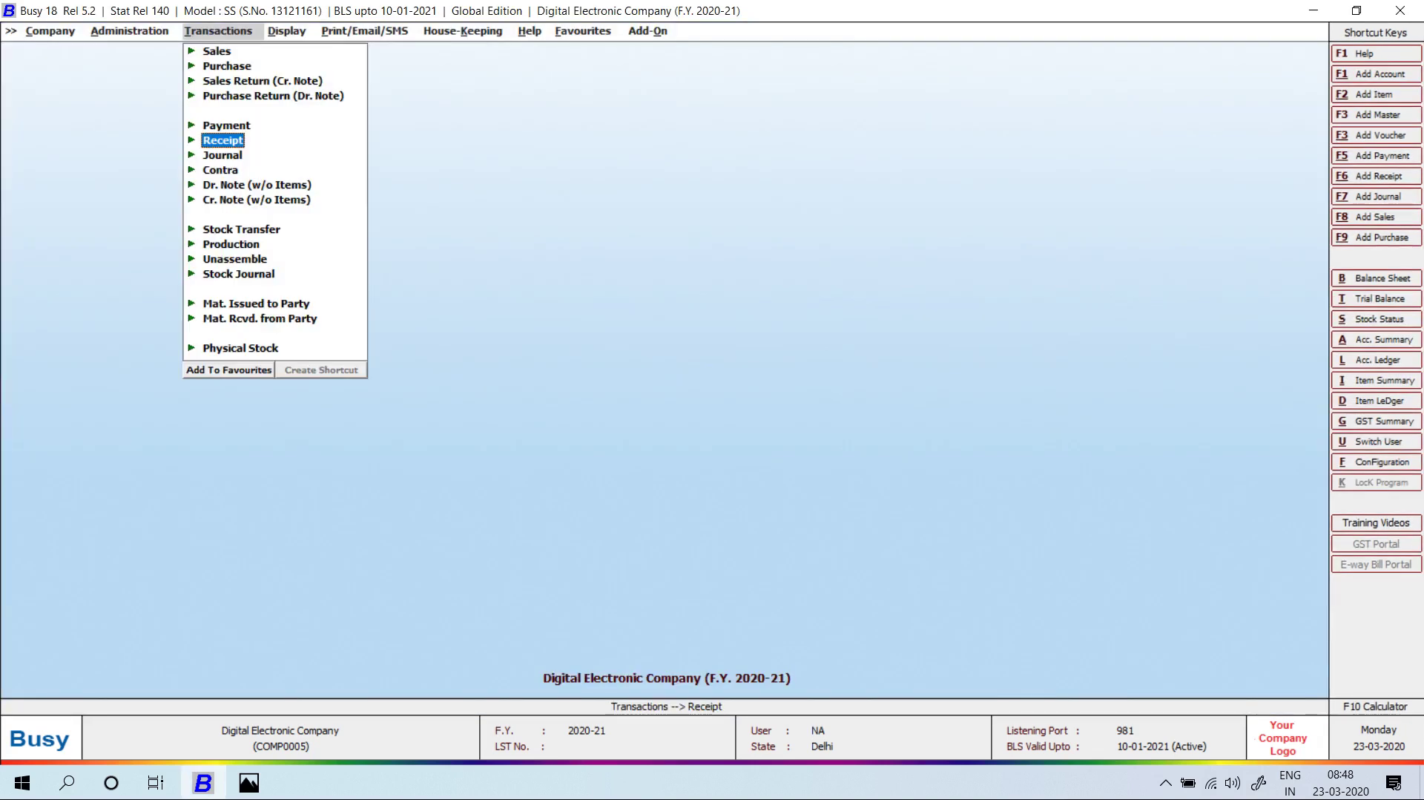
{"action": "key", "text": "Right"}
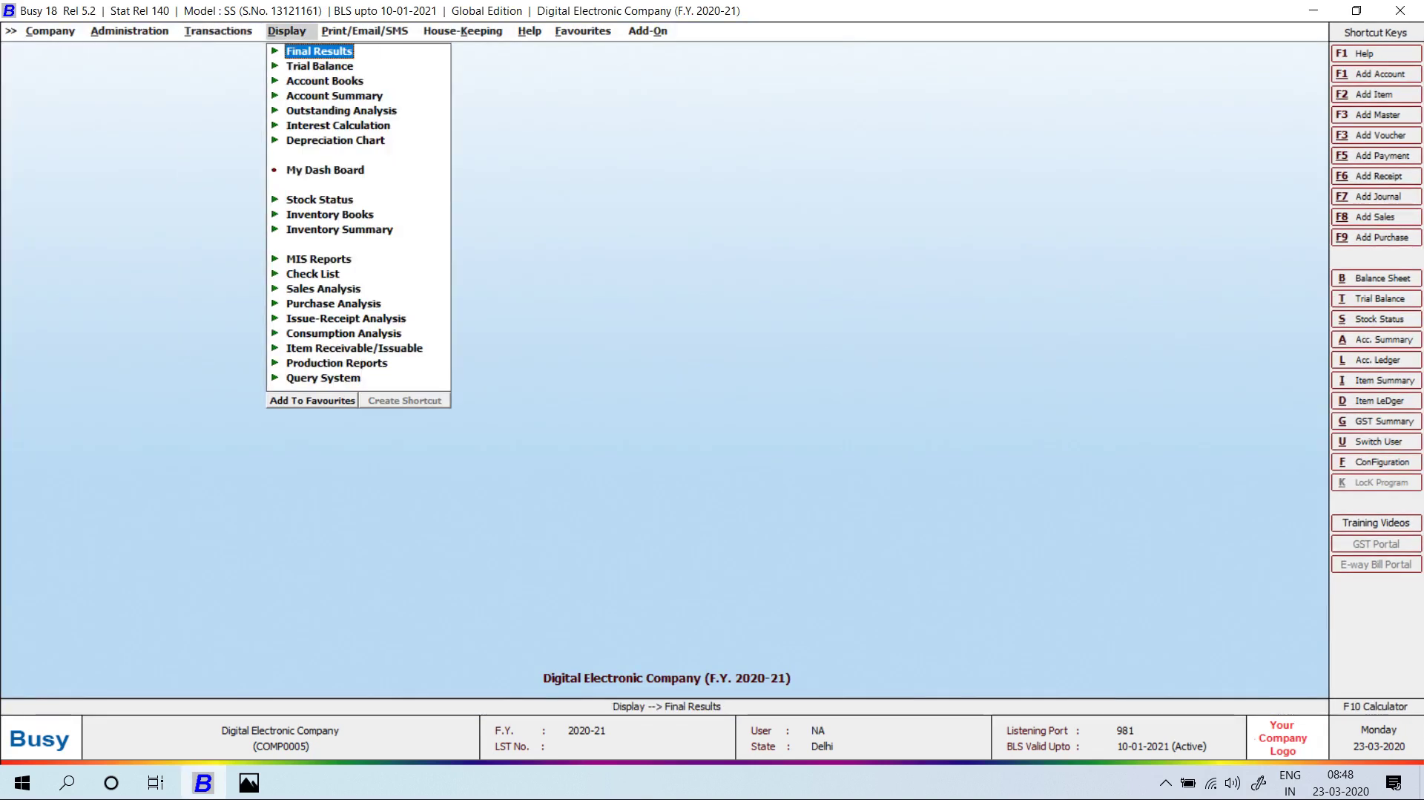
{"action": "key", "text": "Down"}
{"action": "key", "text": "Down"}
{"action": "key", "text": "Down"}
{"action": "key", "text": "Down"}
{"action": "key", "text": "Right"}
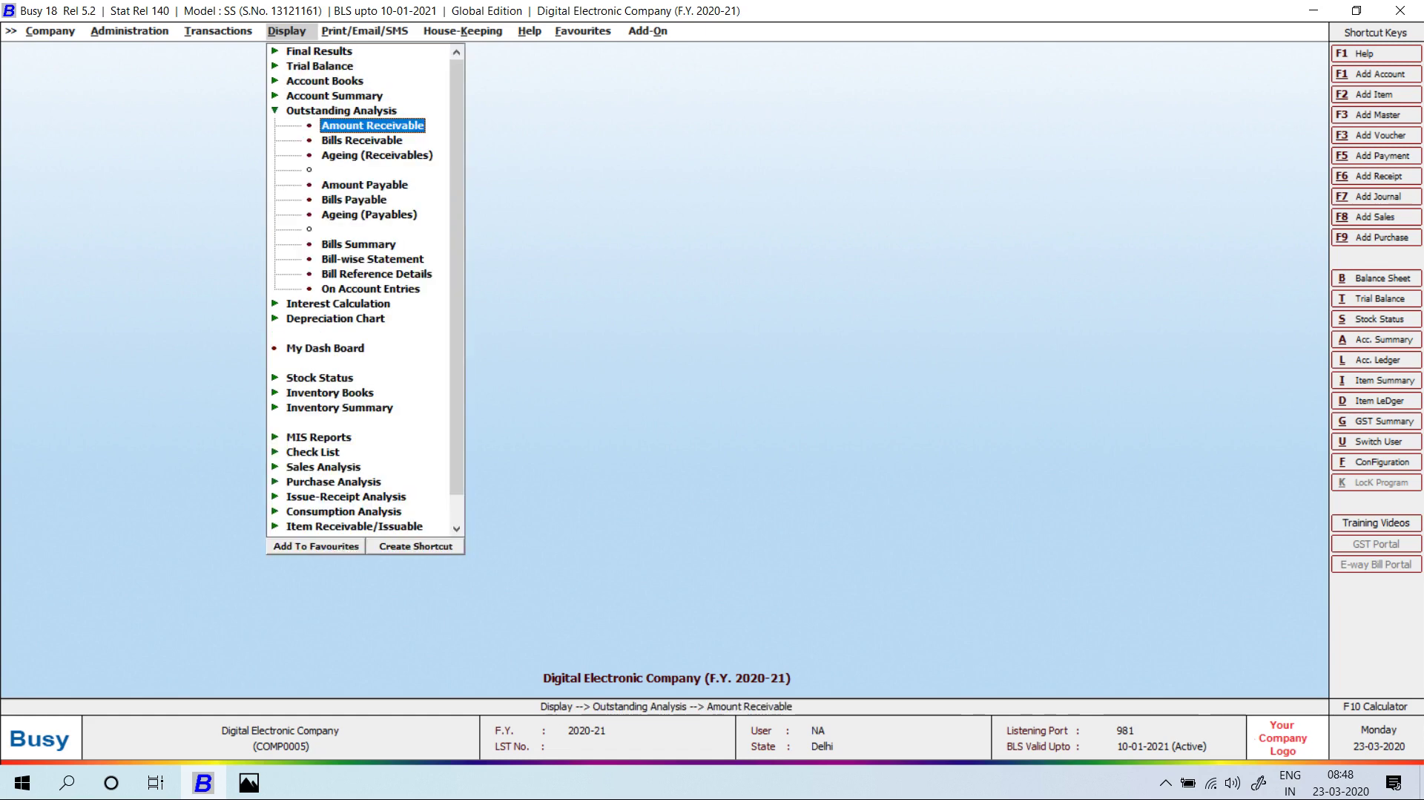
{"action": "key", "text": "Return"}
{"action": "key", "text": "Return"}
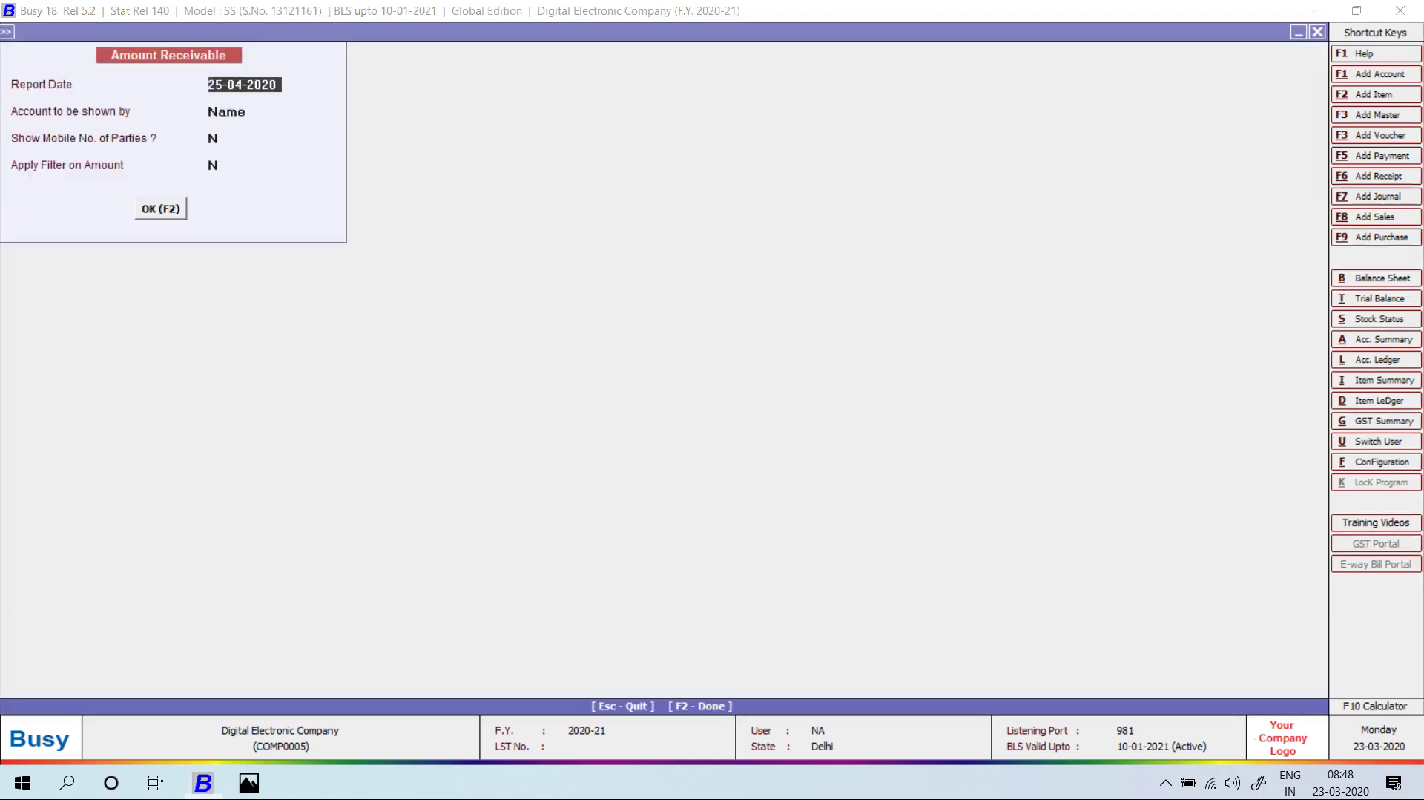
{"action": "key", "text": "F2"}
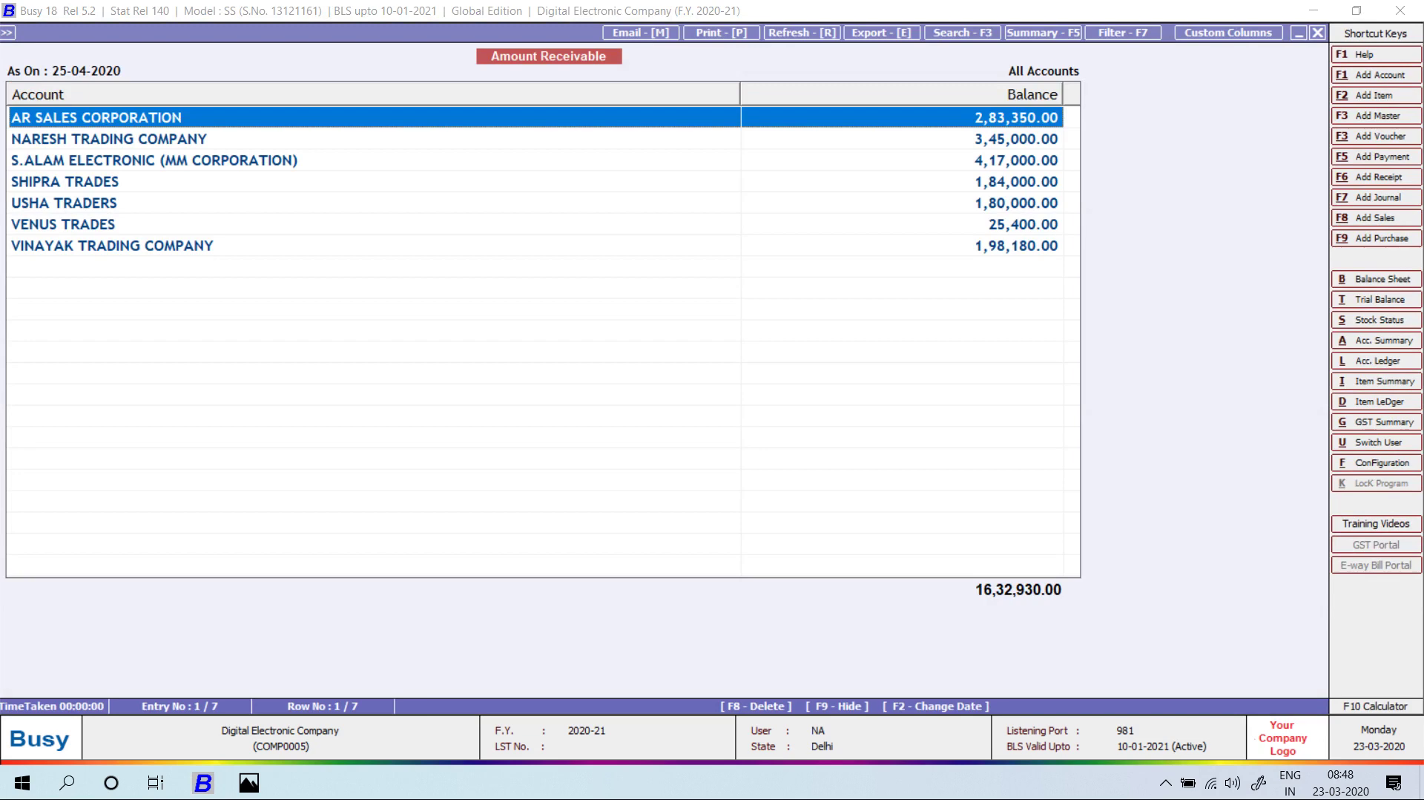
{"action": "key", "text": "Escape"}
{"action": "key", "text": "Escape"}
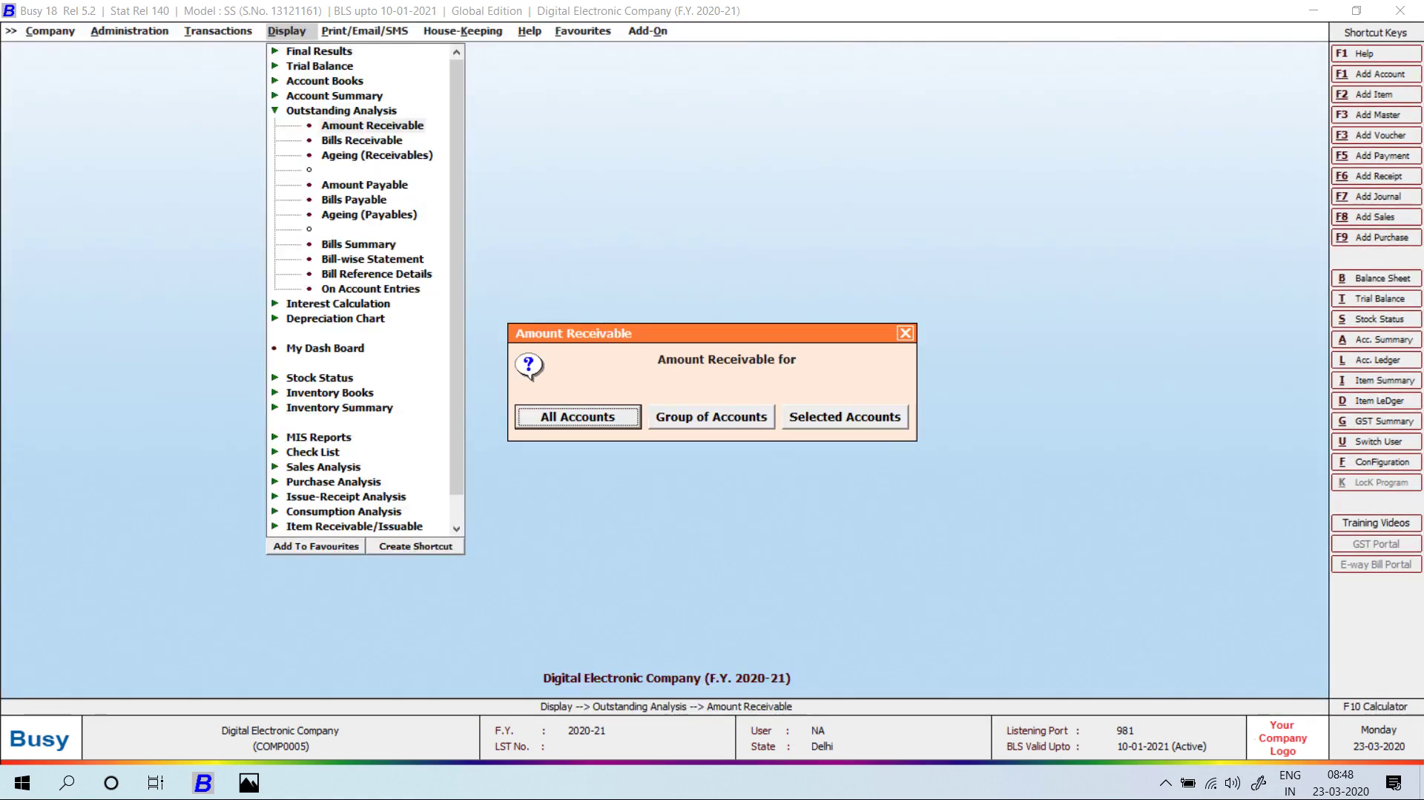
{"action": "key", "text": "Escape"}
{"action": "key", "text": "Down"}
{"action": "key", "text": "Down"}
{"action": "key", "text": "Down"}
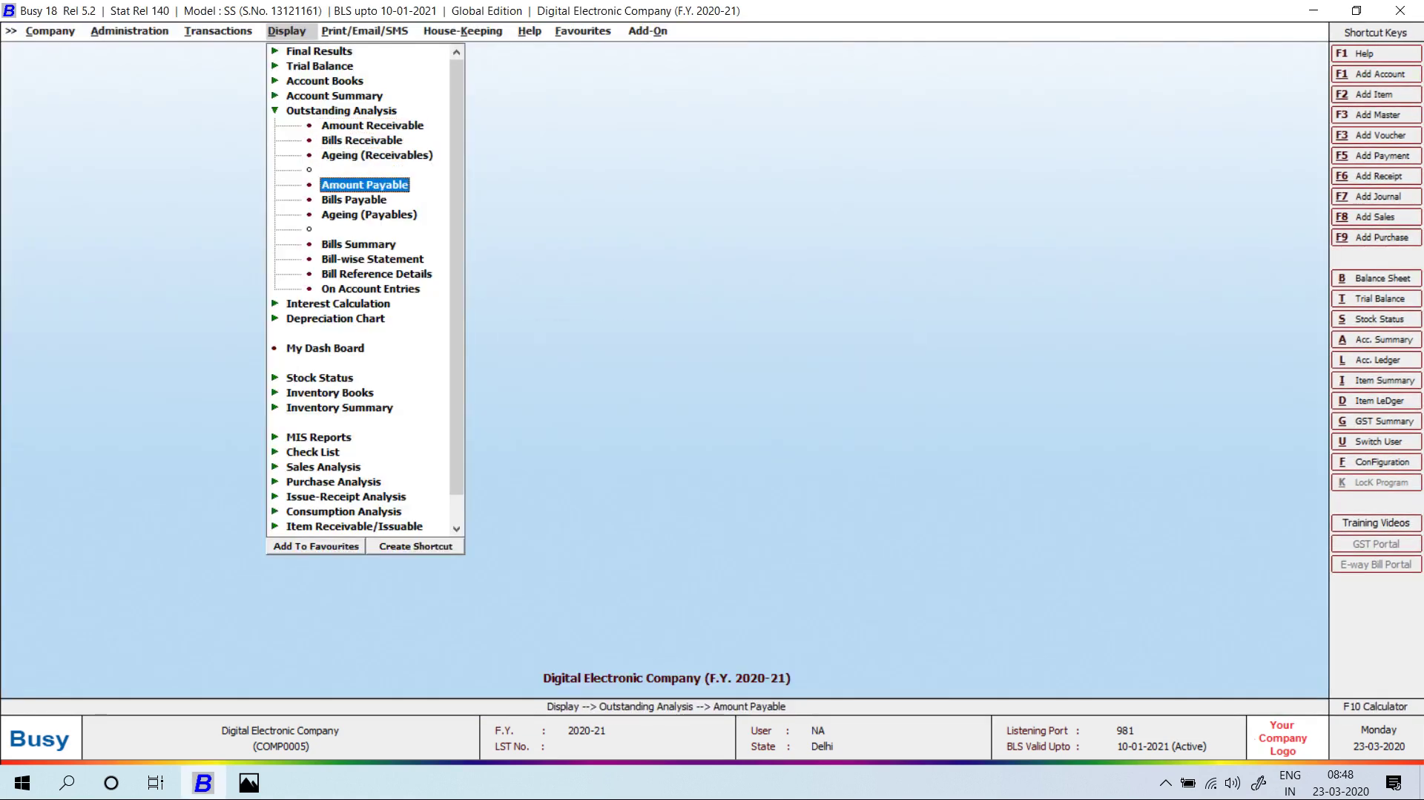
{"action": "key", "text": "Return"}
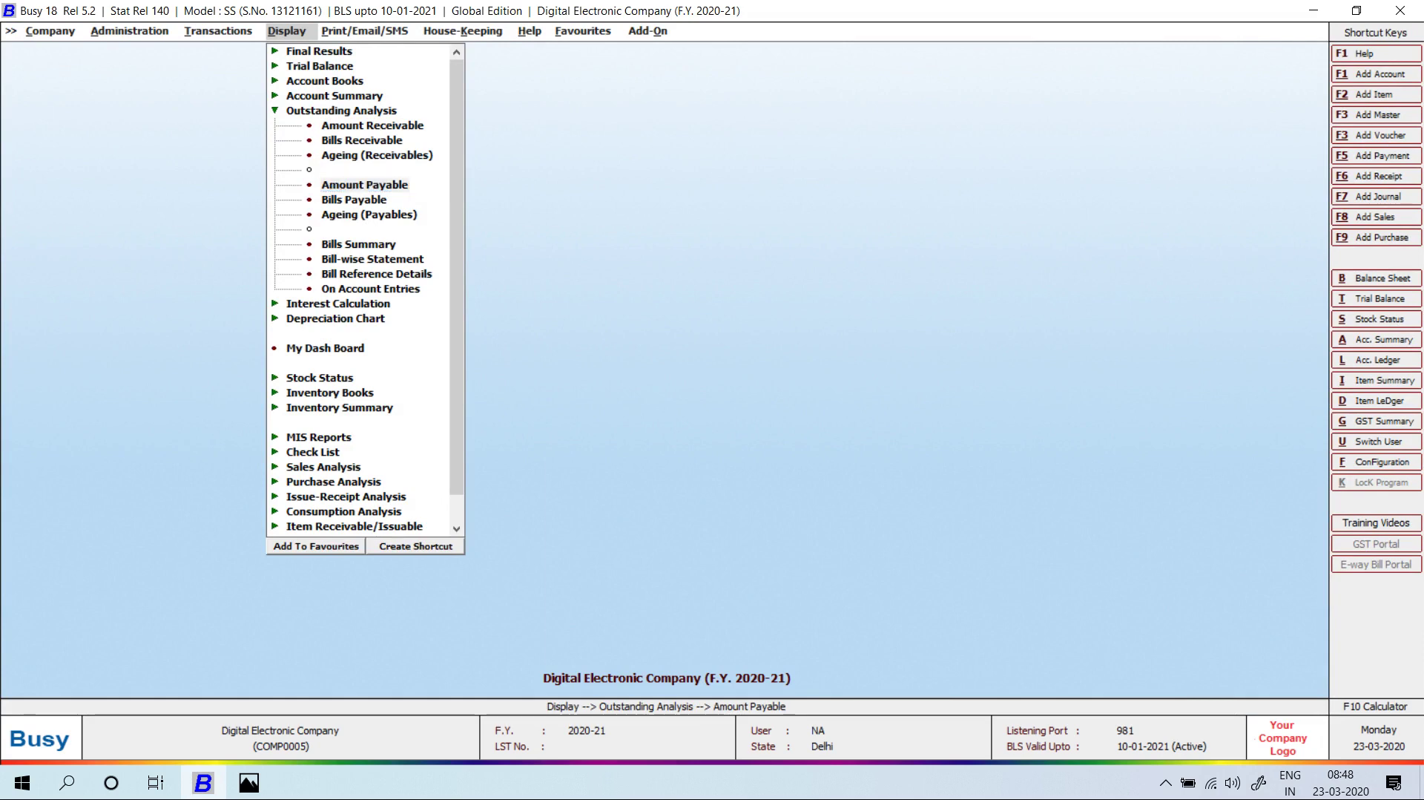
{"action": "key", "text": "Return"}
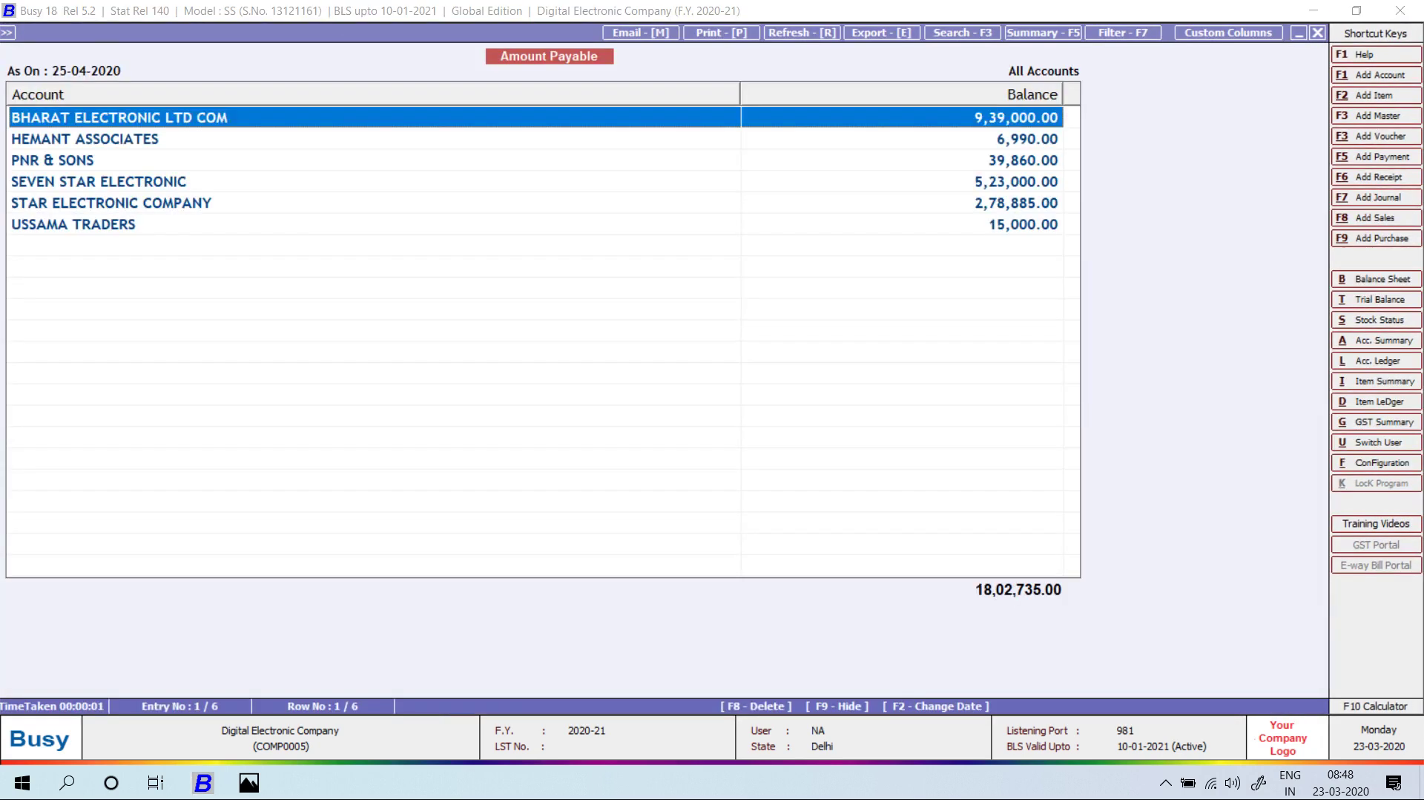
{"action": "key", "text": "Escape"}
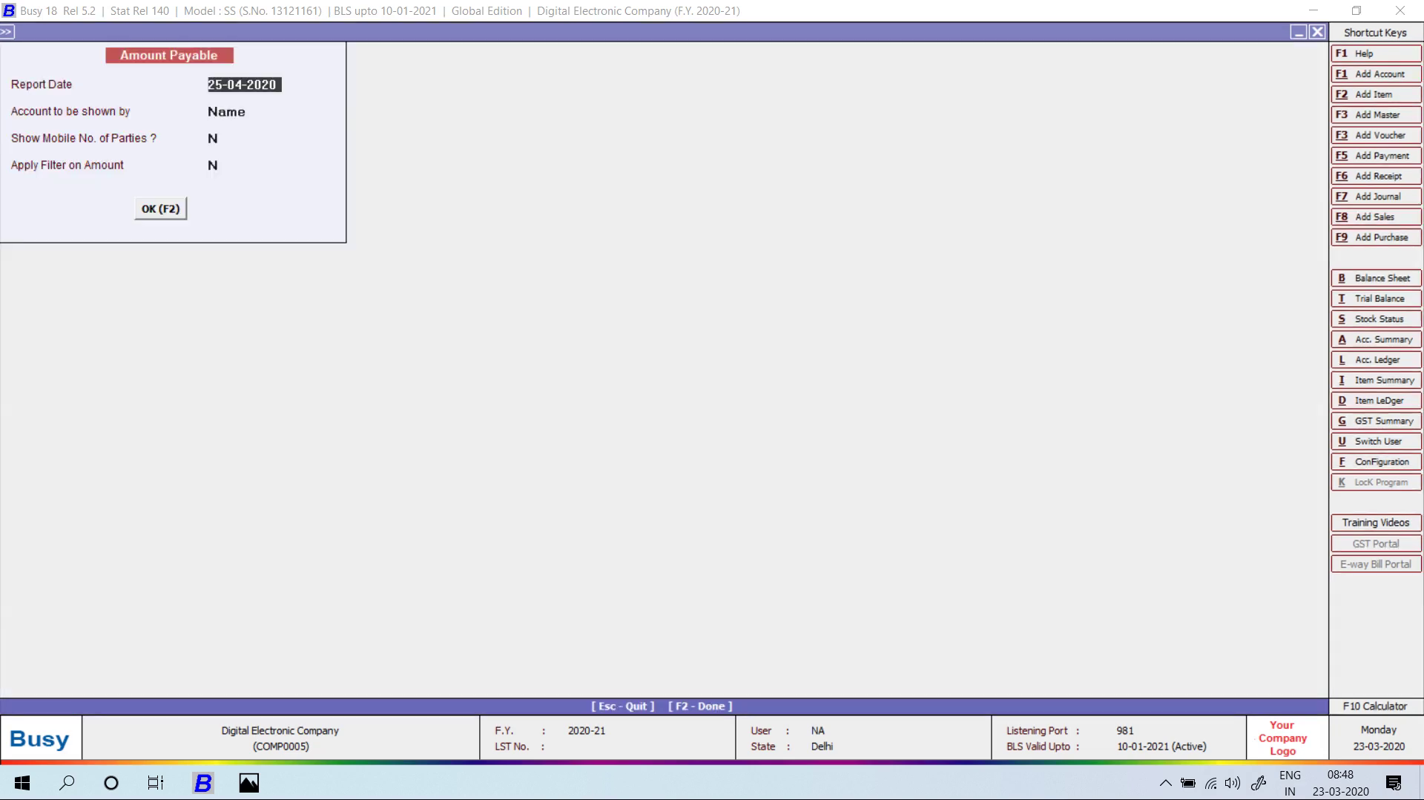
{"action": "key", "text": "Escape"}
{"action": "key", "text": "Escape"}
{"action": "key", "text": "Escape"}
{"action": "key", "text": "Down"}
{"action": "key", "text": "Down"}
{"action": "key", "text": "Down"}
{"action": "key", "text": "Down"}
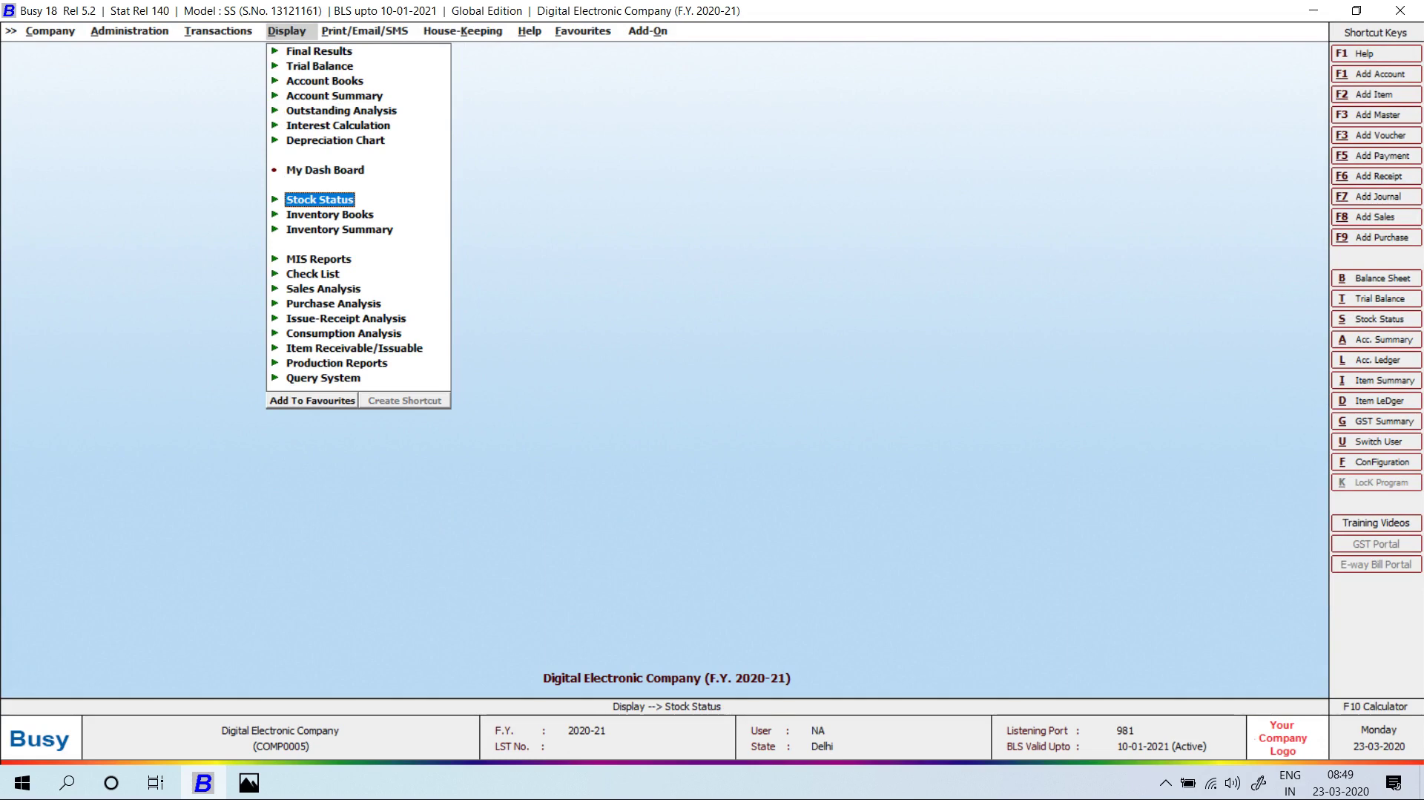
{"action": "key", "text": "Return"}
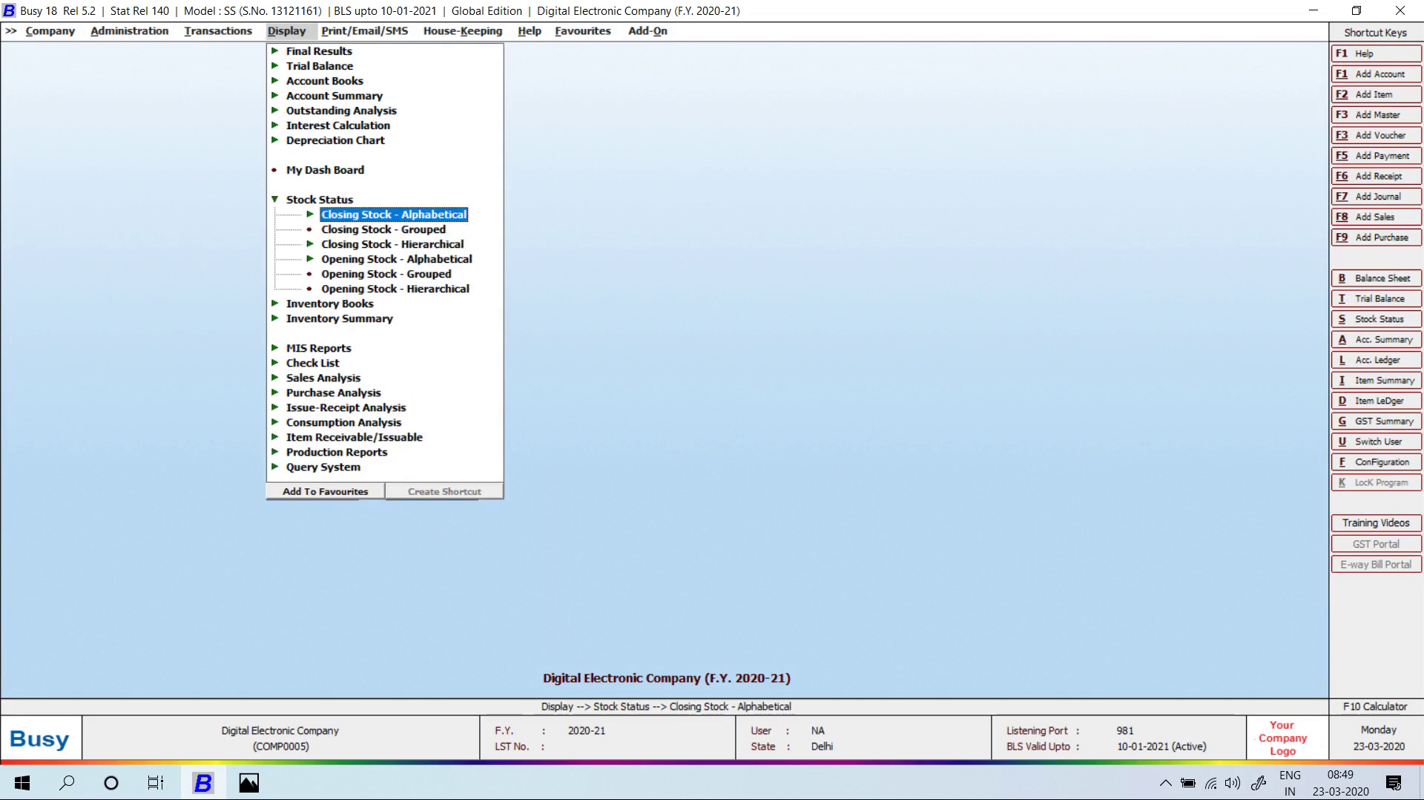
{"action": "key", "text": "Return"}
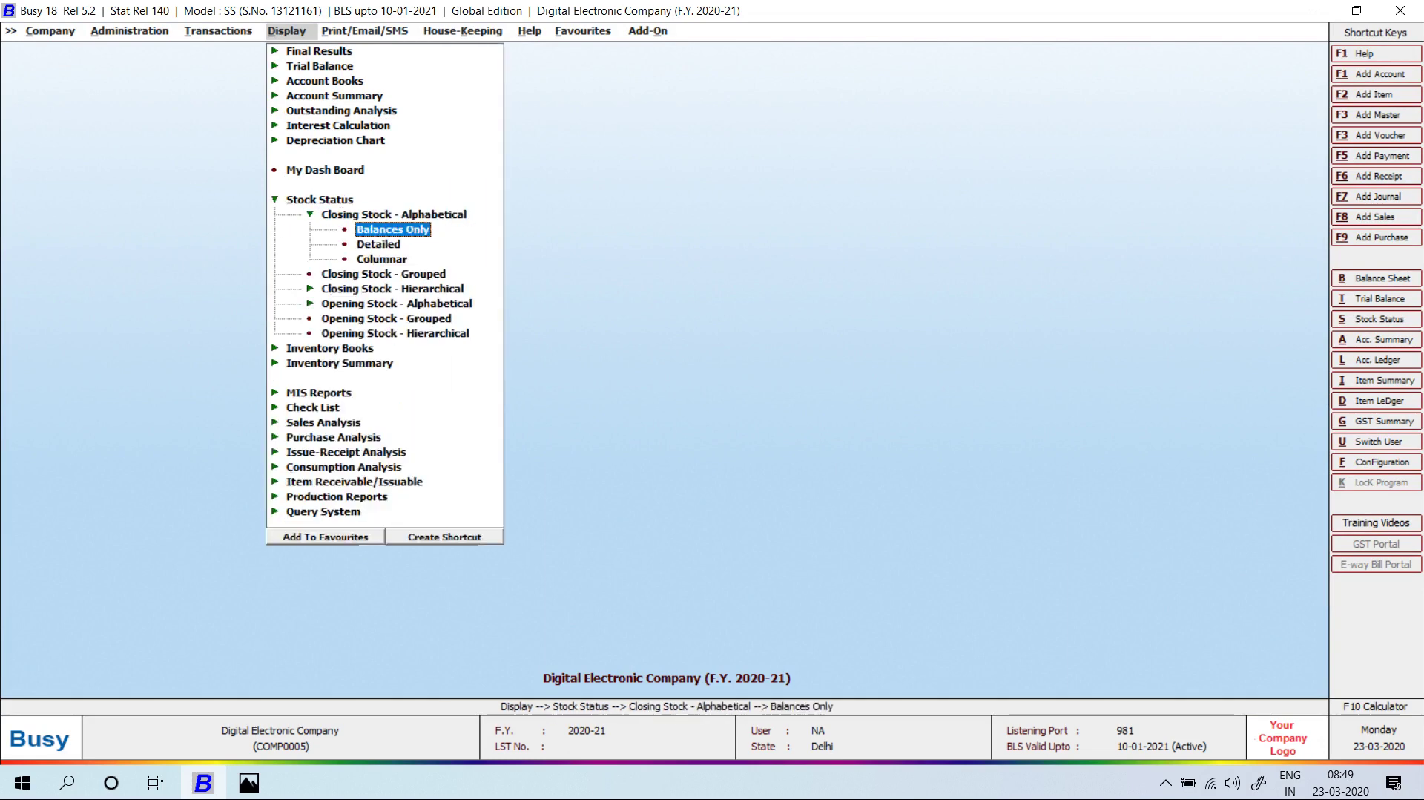
{"action": "key", "text": "Return"}
{"action": "key", "text": "Return"}
{"action": "key", "text": "Return"}
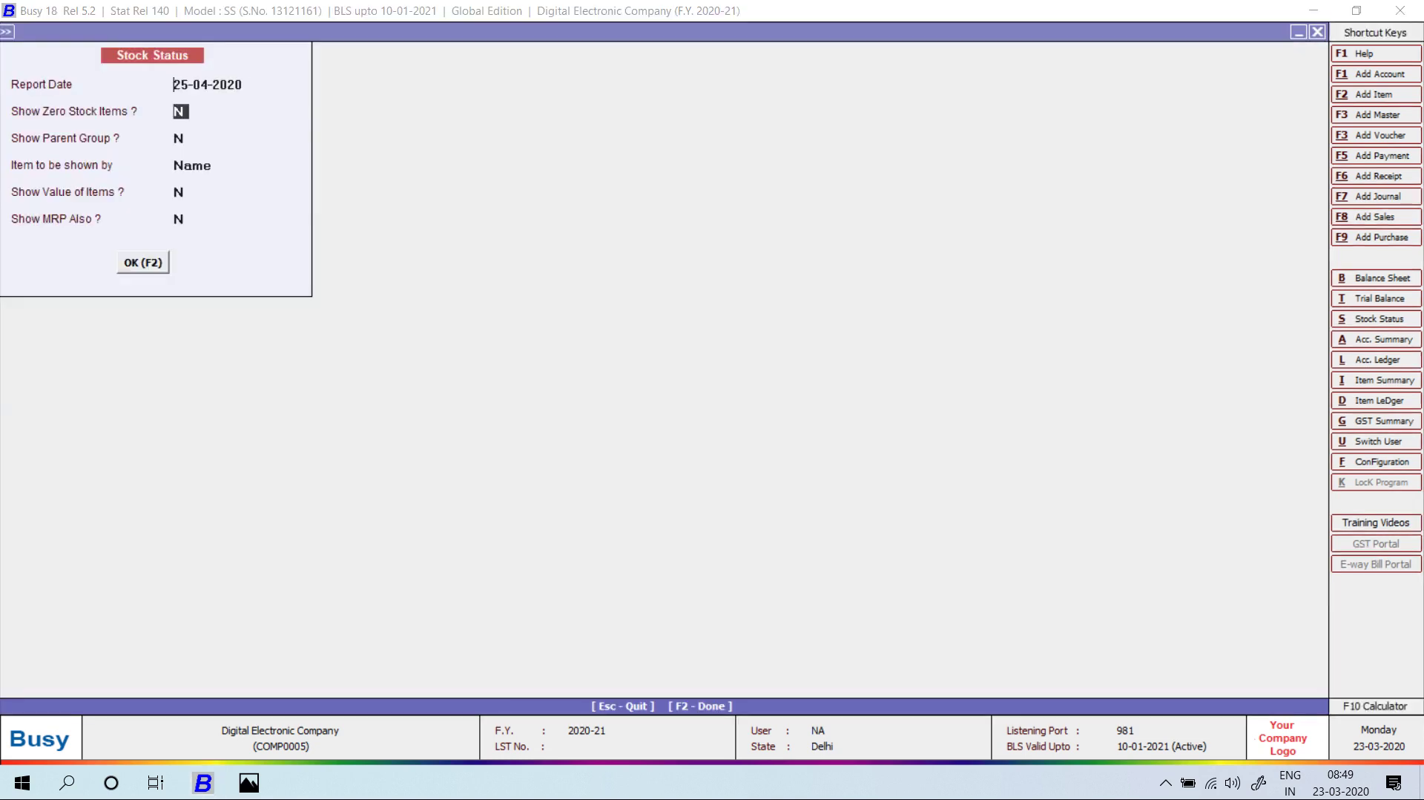
{"action": "key", "text": "F2"}
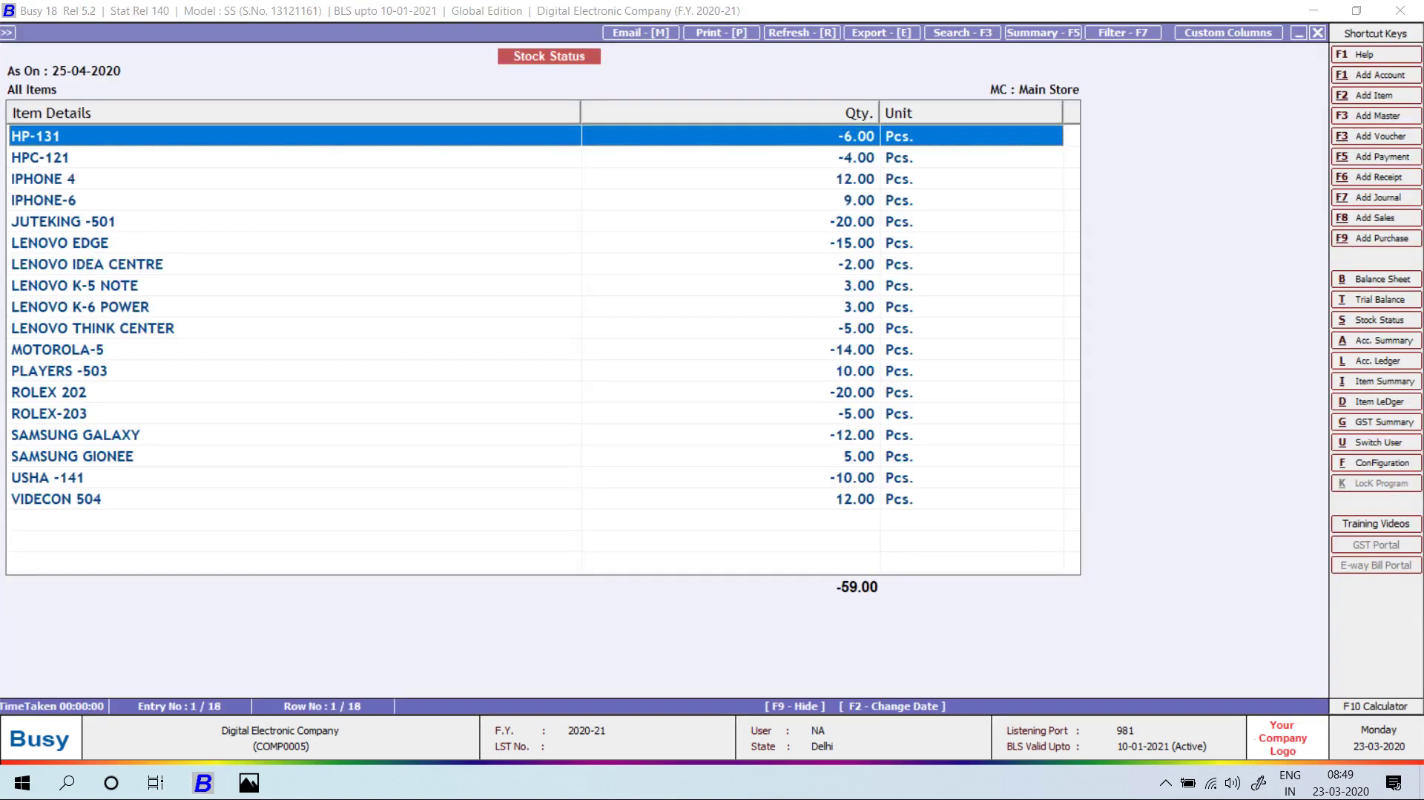
{"action": "key", "text": "Escape"}
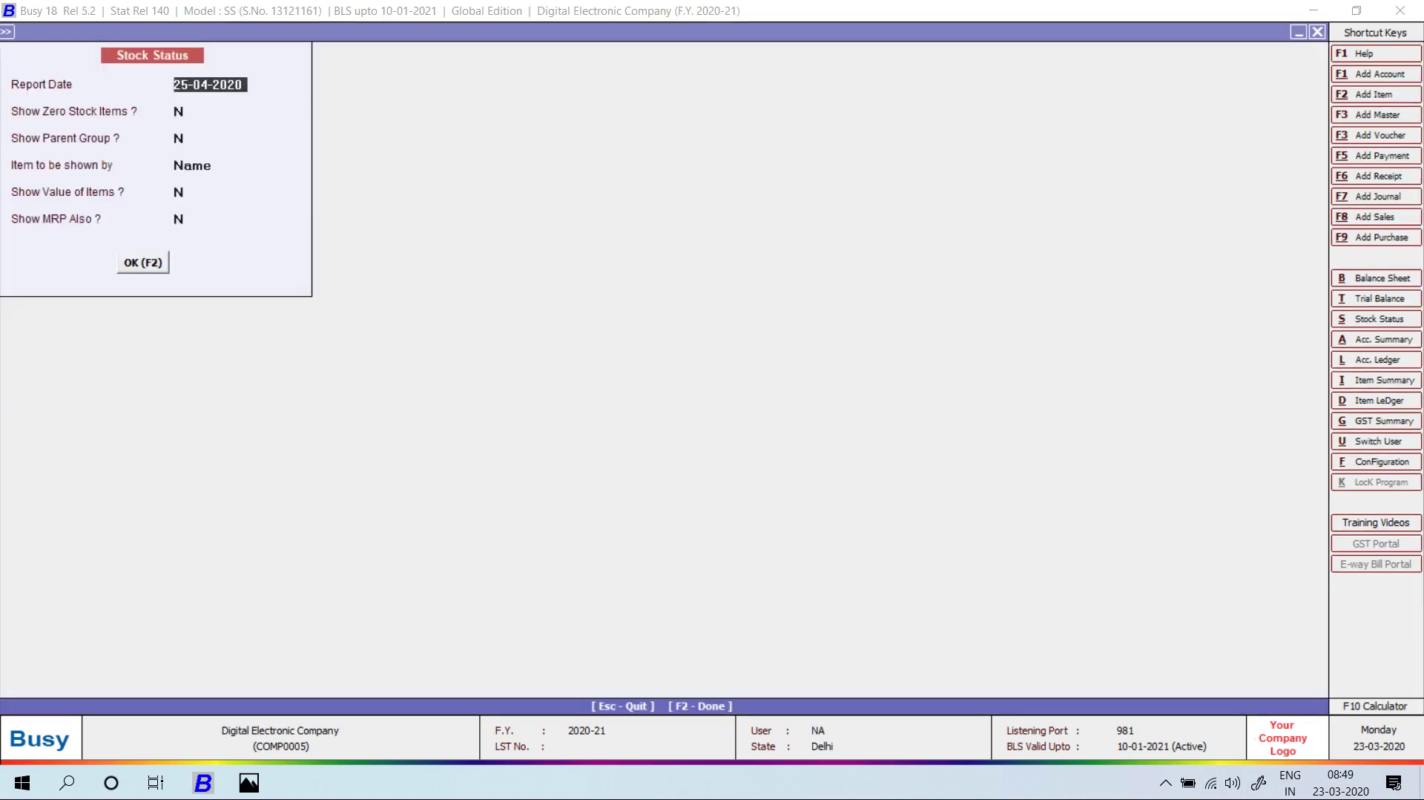
{"action": "key", "text": "Escape"}
{"action": "key", "text": "Down"}
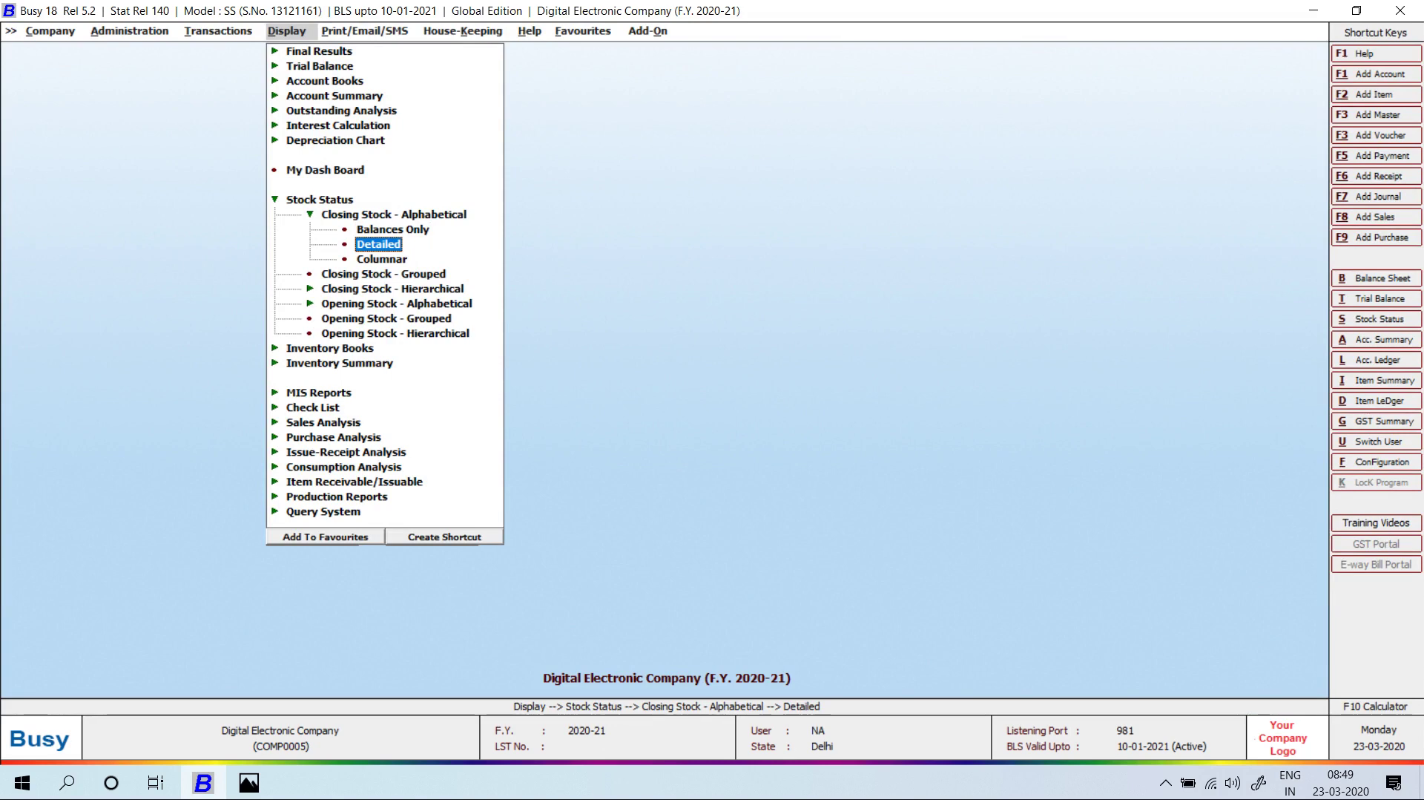
{"action": "key", "text": "Return"}
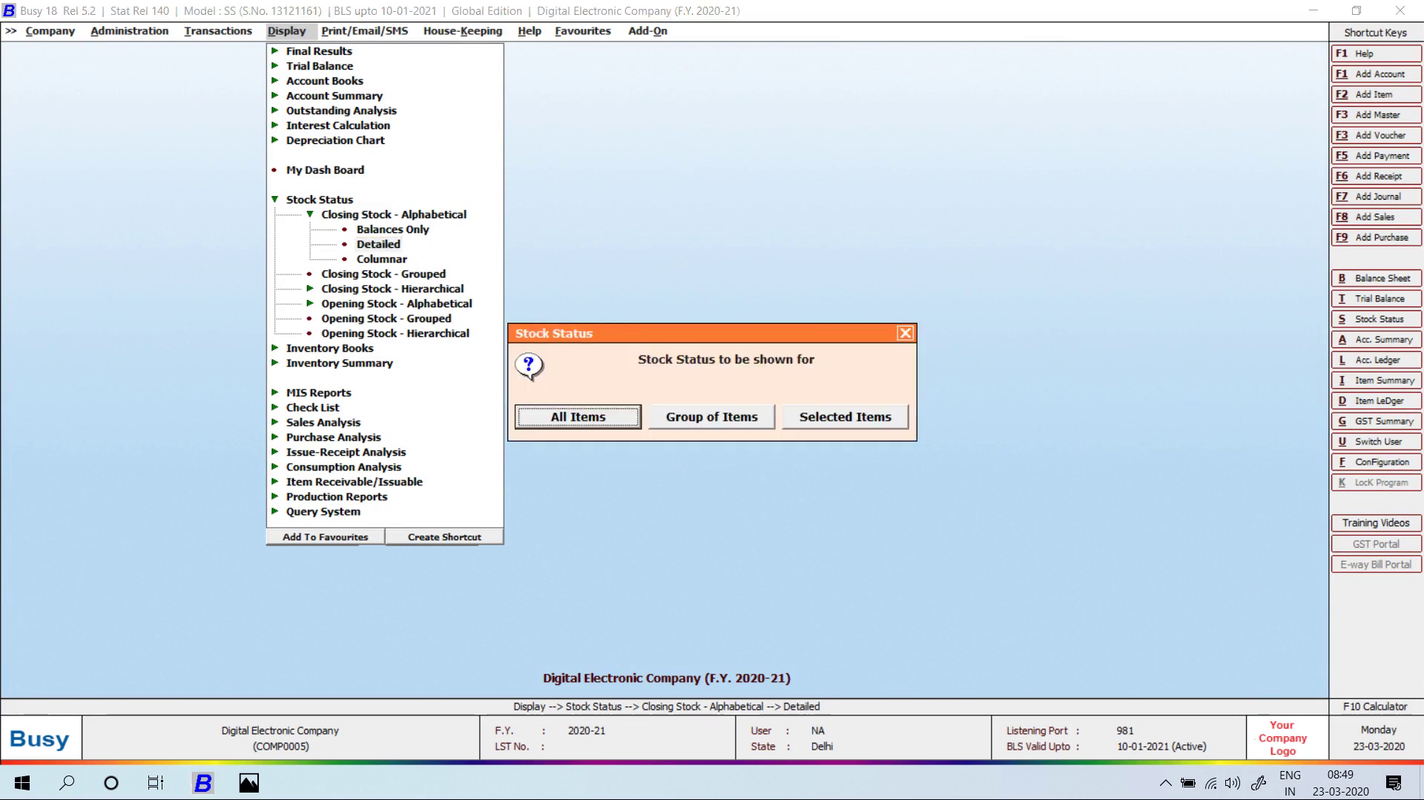
{"action": "key", "text": "Return"}
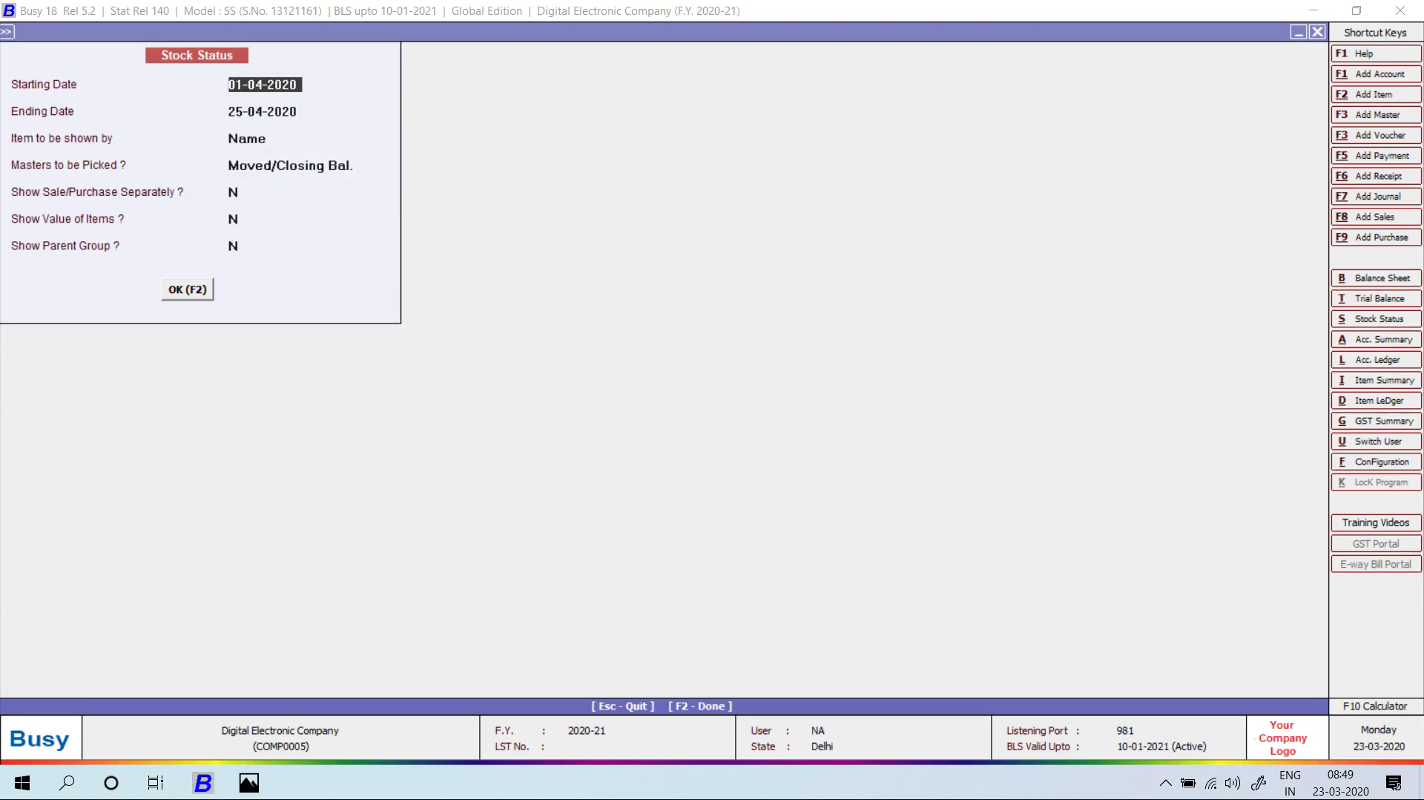
{"action": "key", "text": "F2"}
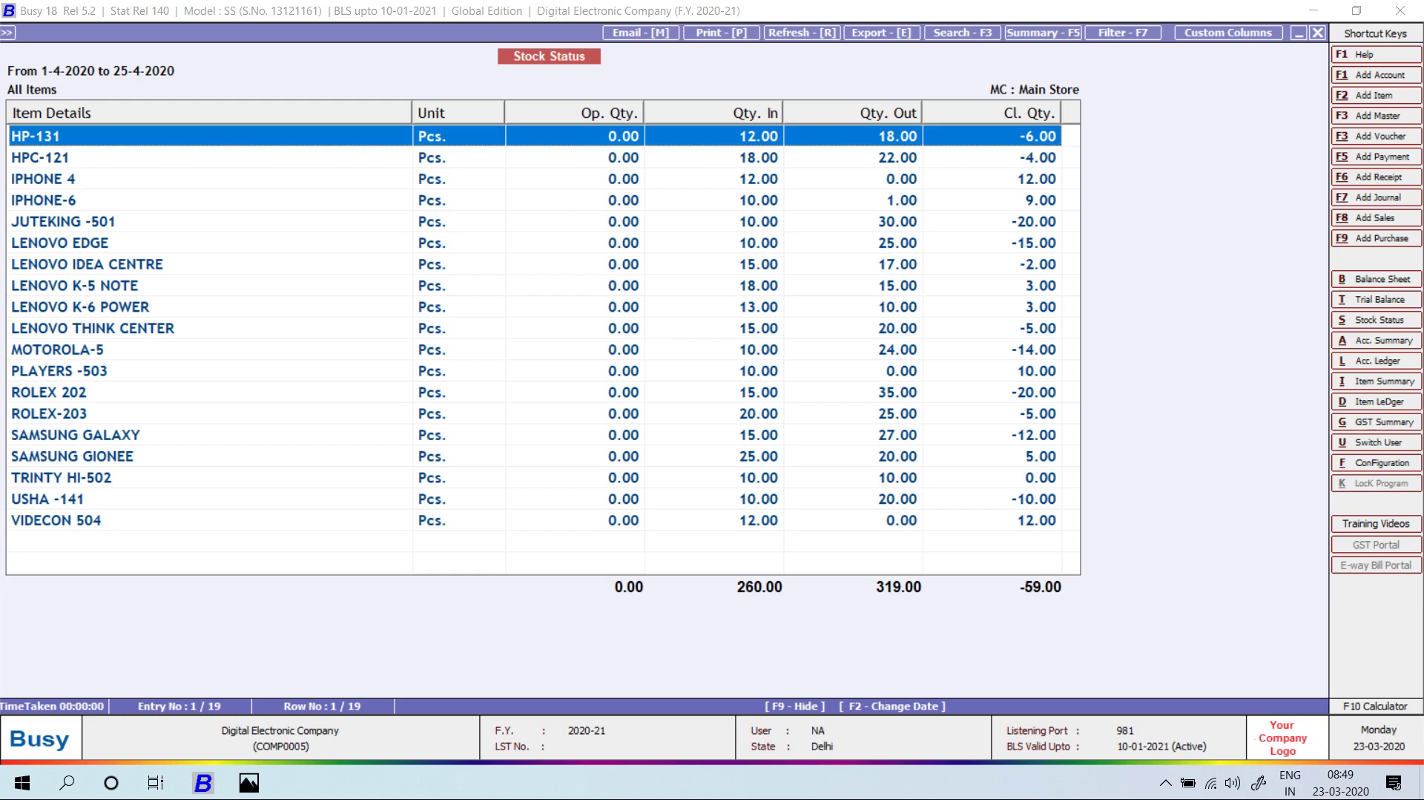
{"action": "key", "text": "Escape"}
{"action": "key", "text": "Return"}
{"action": "key", "text": "Return"}
{"action": "key", "text": "Return"}
{"action": "key", "text": "Return"}
{"action": "key", "text": "Return"}
{"action": "type", "text": "y"}
{"action": "key", "text": "Return"}
{"action": "key", "text": "Return"}
{"action": "key", "text": "Return"}
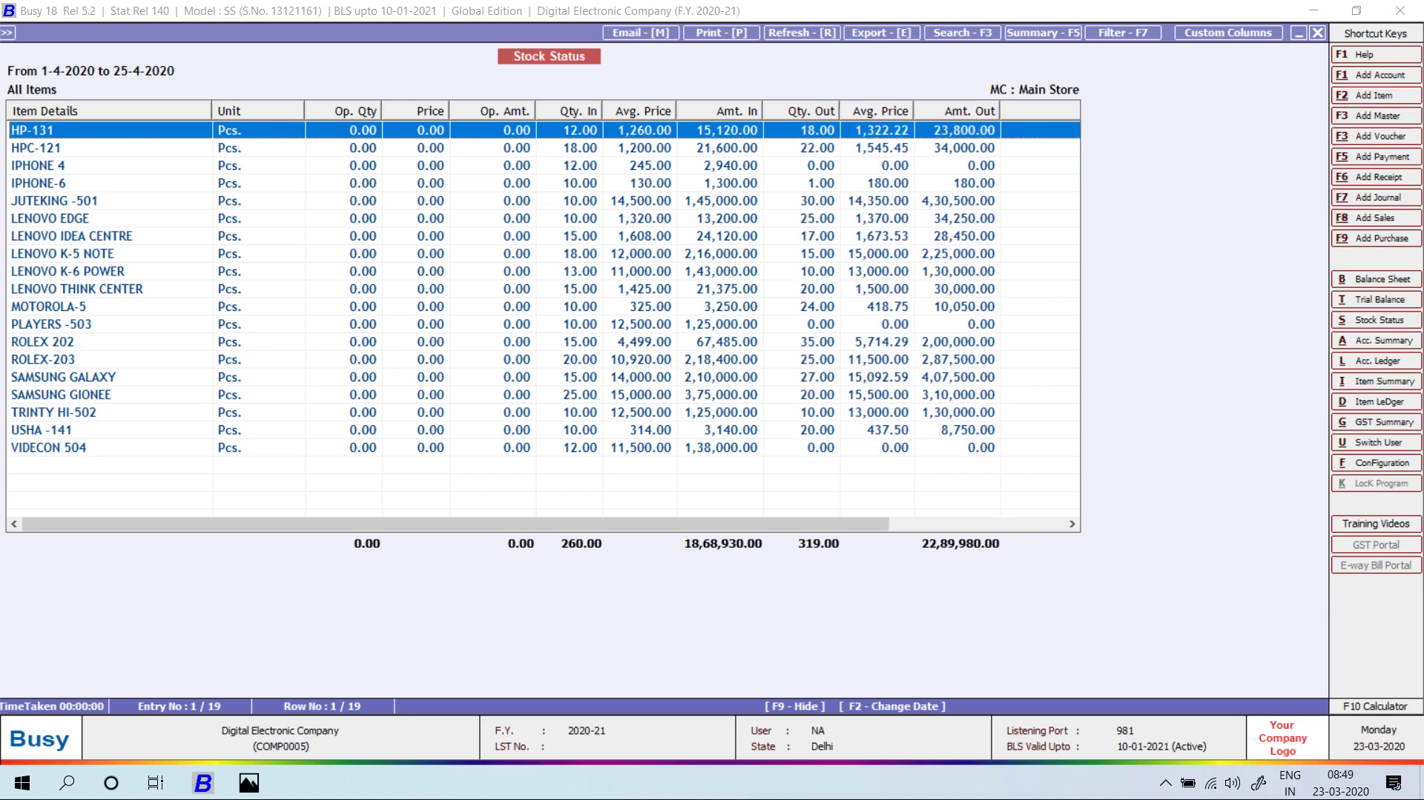
{"action": "key", "text": "Escape"}
{"action": "key", "text": "Escape"}
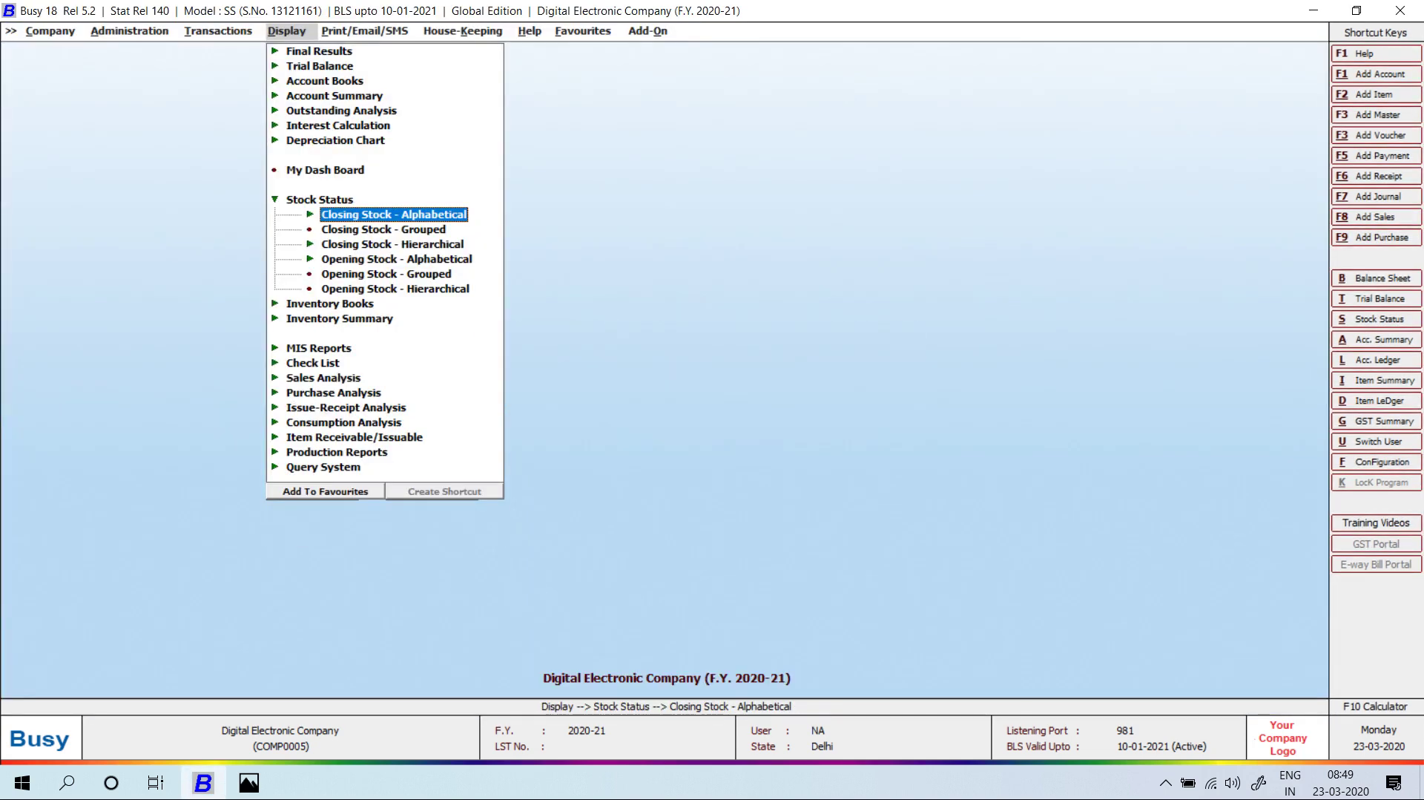
{"action": "key", "text": "Escape"}
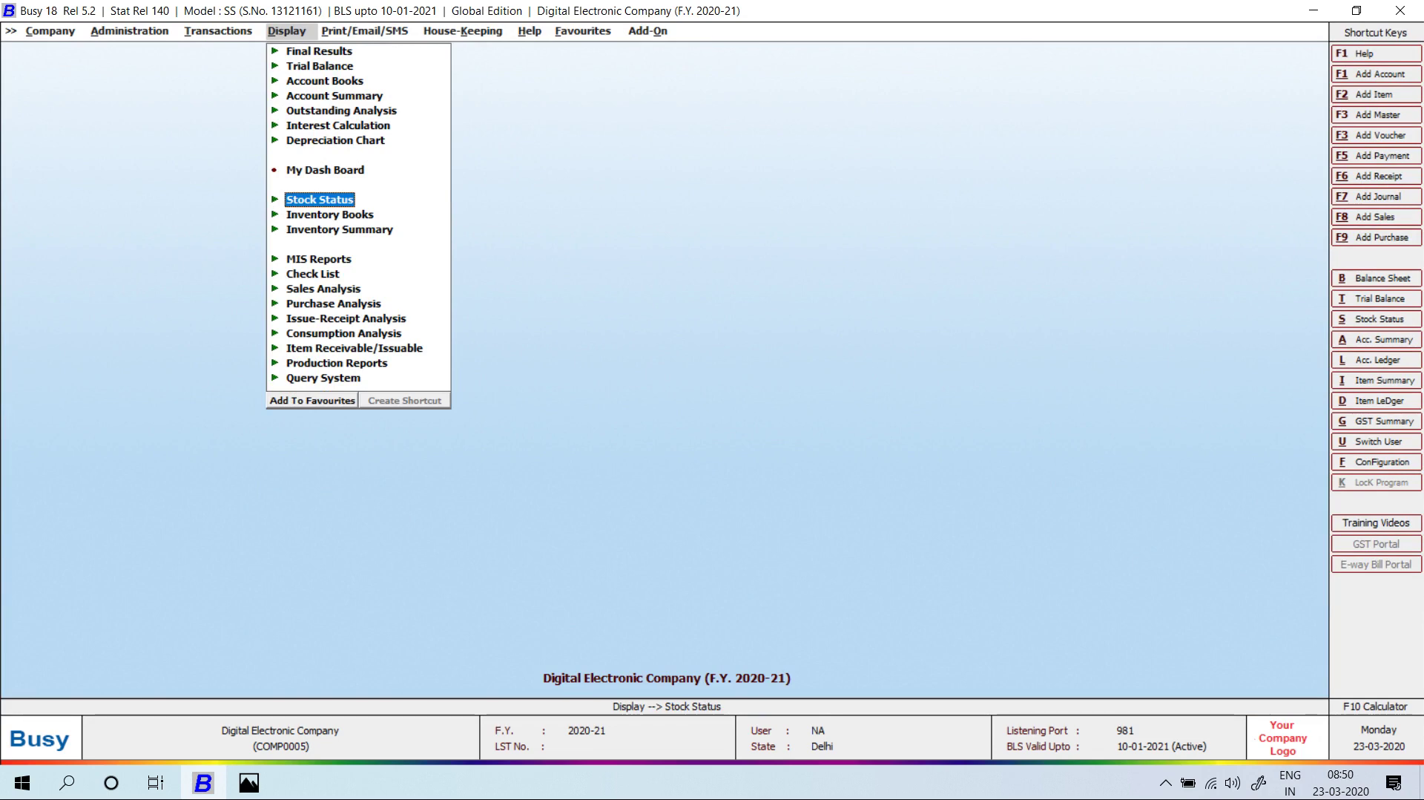
Show the Windows desktop with Busy minimized, then expand the hidden system-tray icons.
{"action": "key", "text": "Left"}
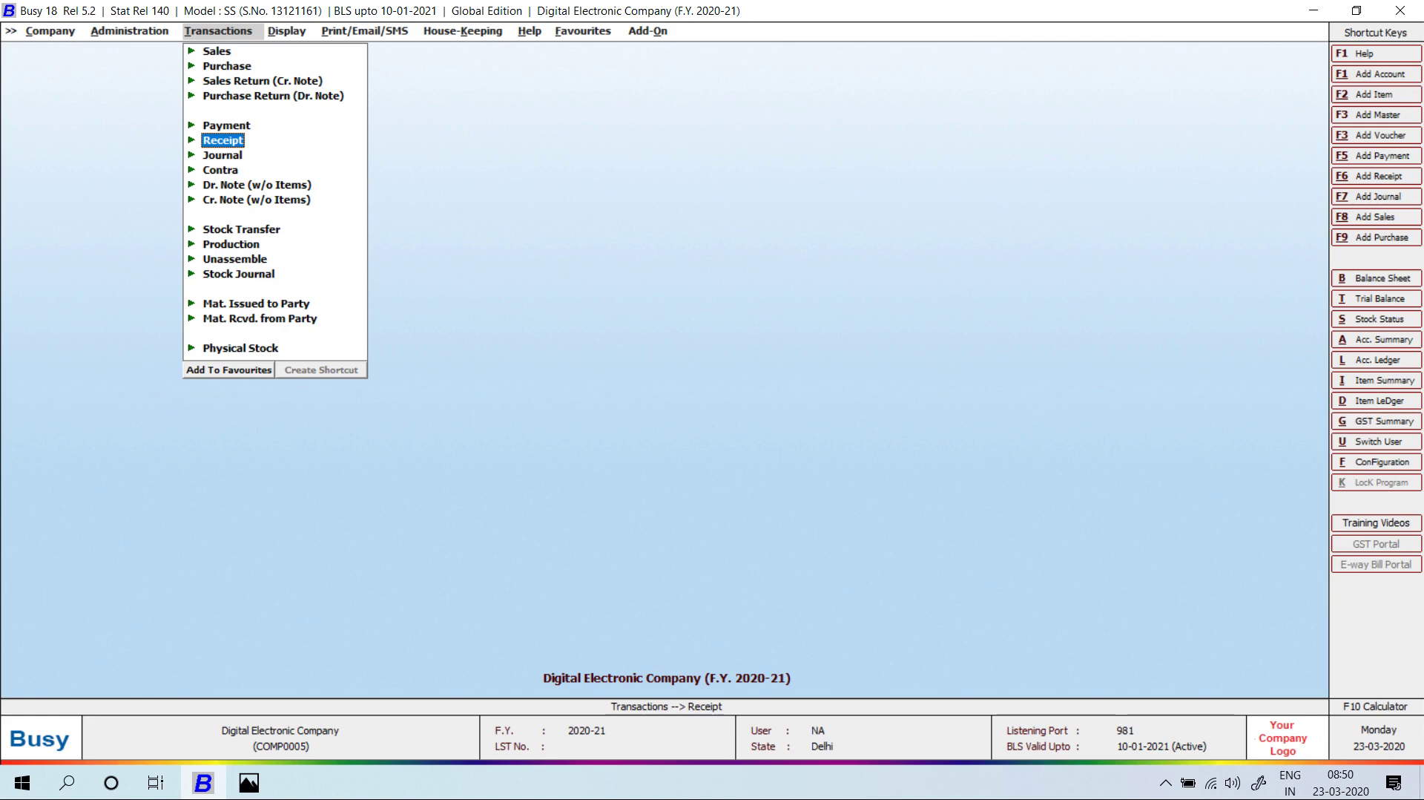
{"action": "key", "text": "super+d"}
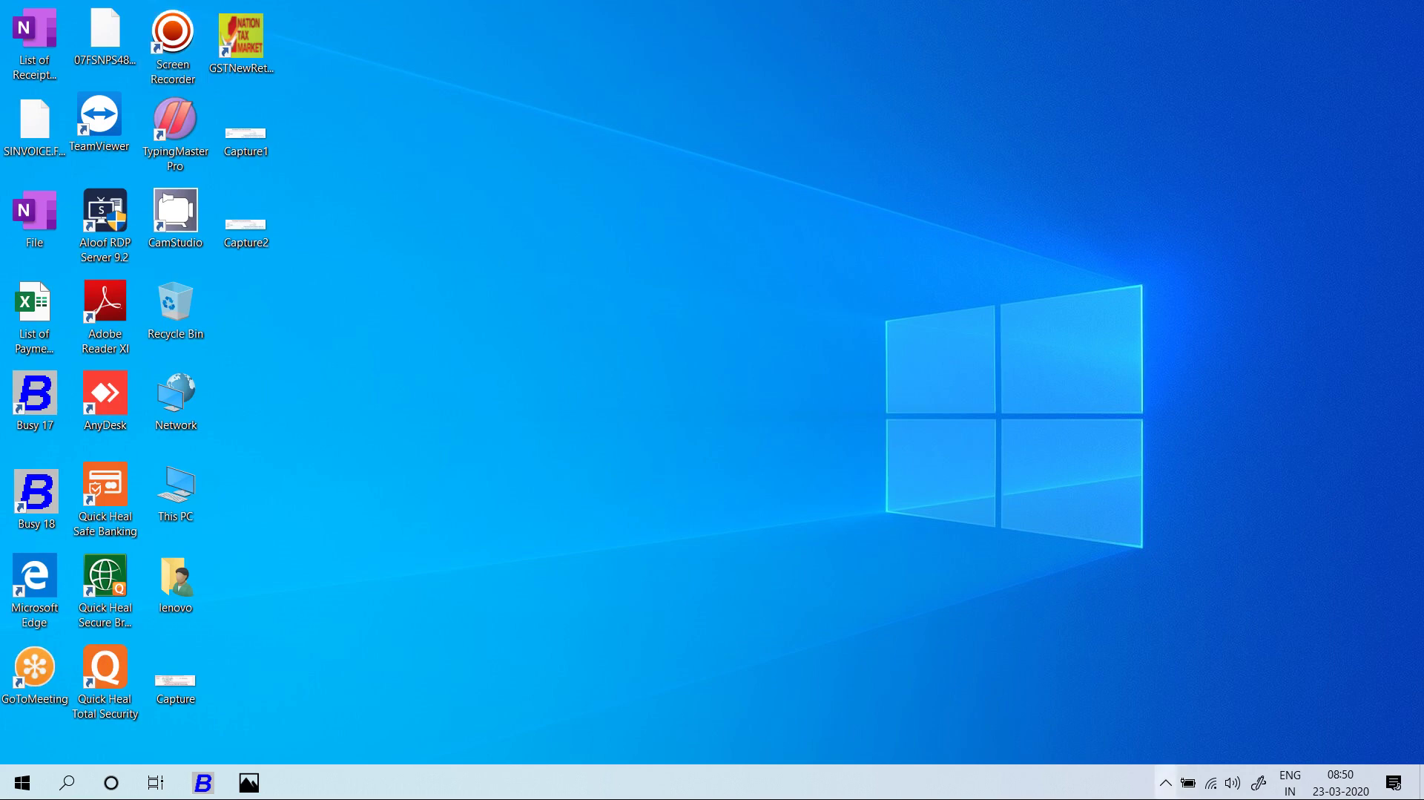
{"action": "left_click", "coordinate": [1165, 782]}
{"action": "left_click", "coordinate": [1222, 708]}
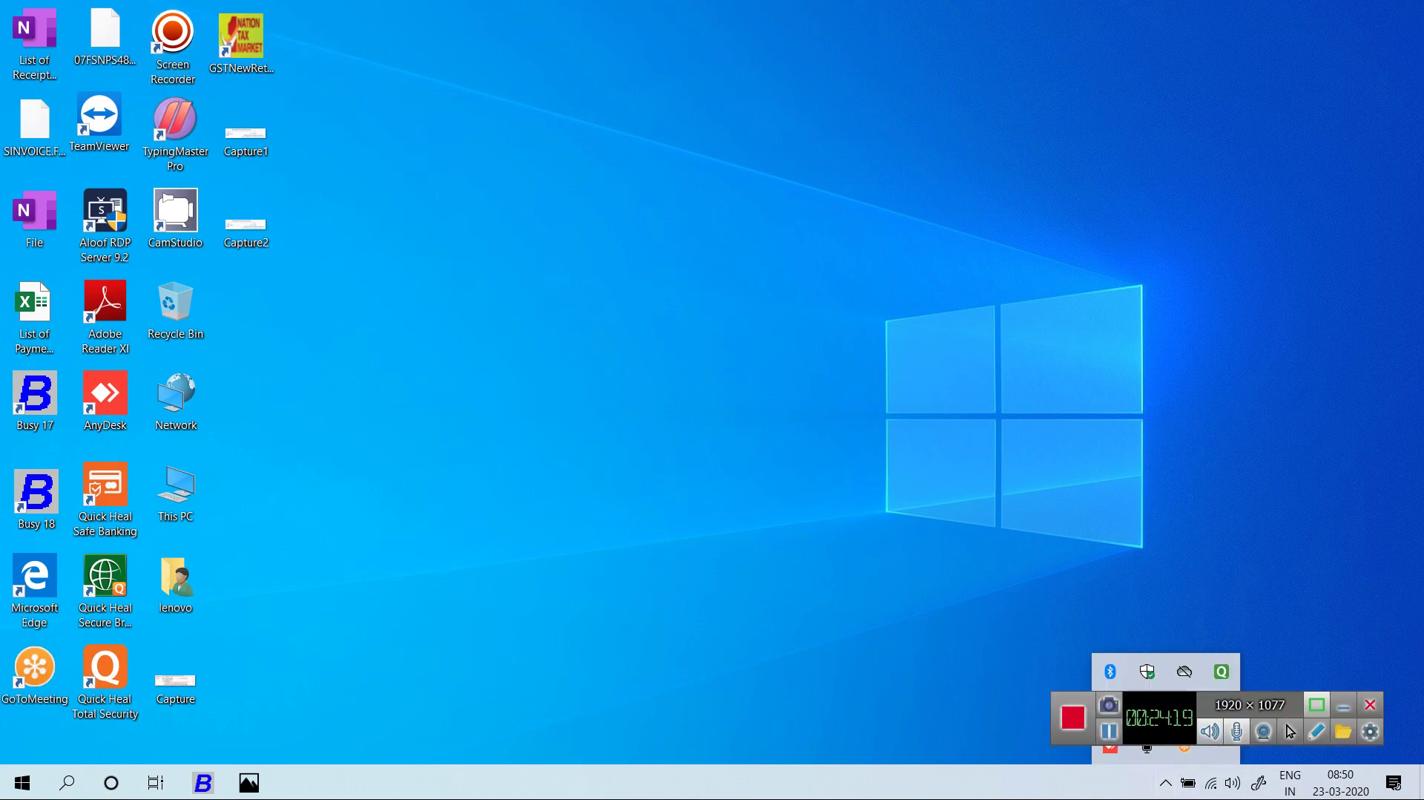